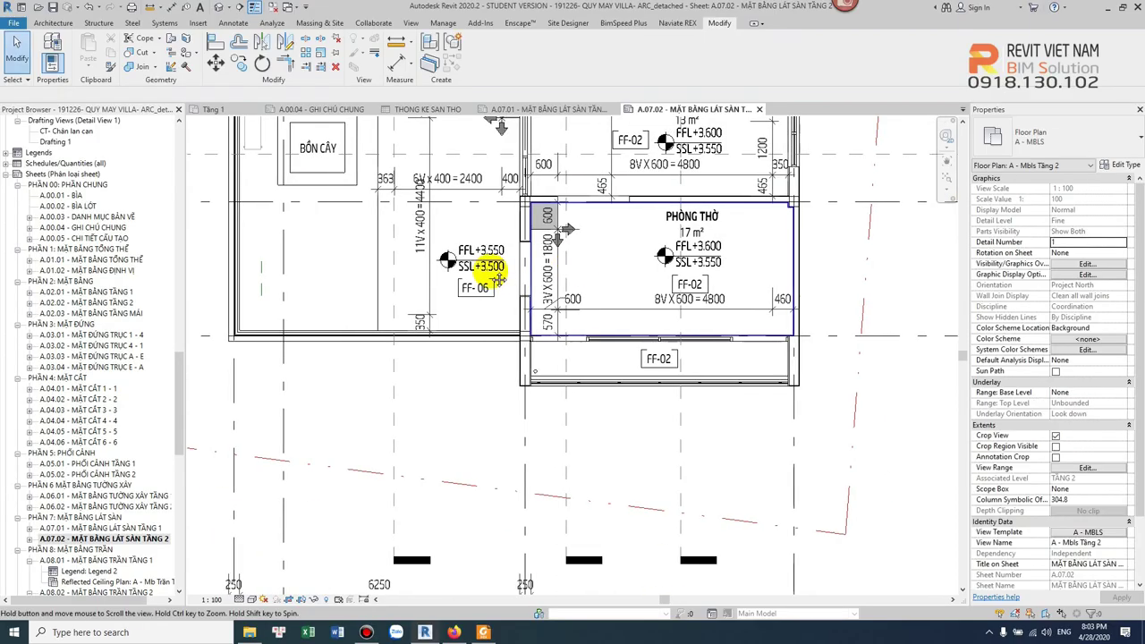
- Select the PHÒNG THỜ floor on A.07.02 and confirm its type is FF-50-Ceramic 600X600
scroll(492, 259, down, 2)
scroll(487, 295, down, 2)
scroll(555, 296, down, 2)
scroll(580, 289, up, 2)
scroll(511, 320, up, 1)
scroll(536, 370, up, 1)
scroll(542, 374, up, 1)
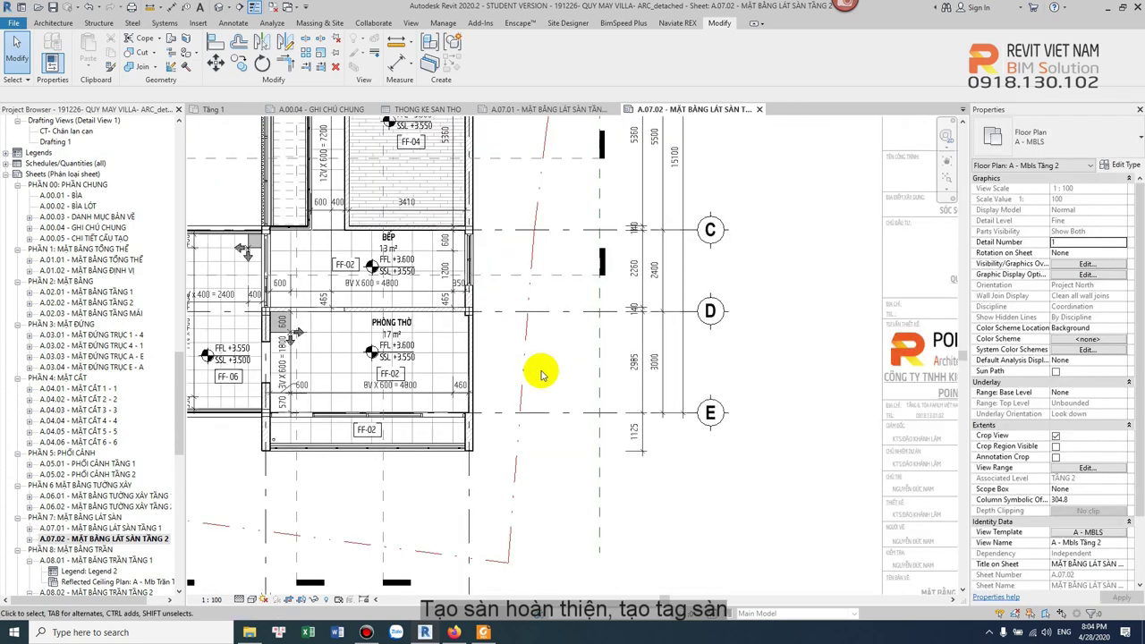
scroll(549, 325, up, 1)
mouse_move(549, 325)
middle_down()
mouse_move(571, 316)
mouse_move(575, 292)
middle_up()
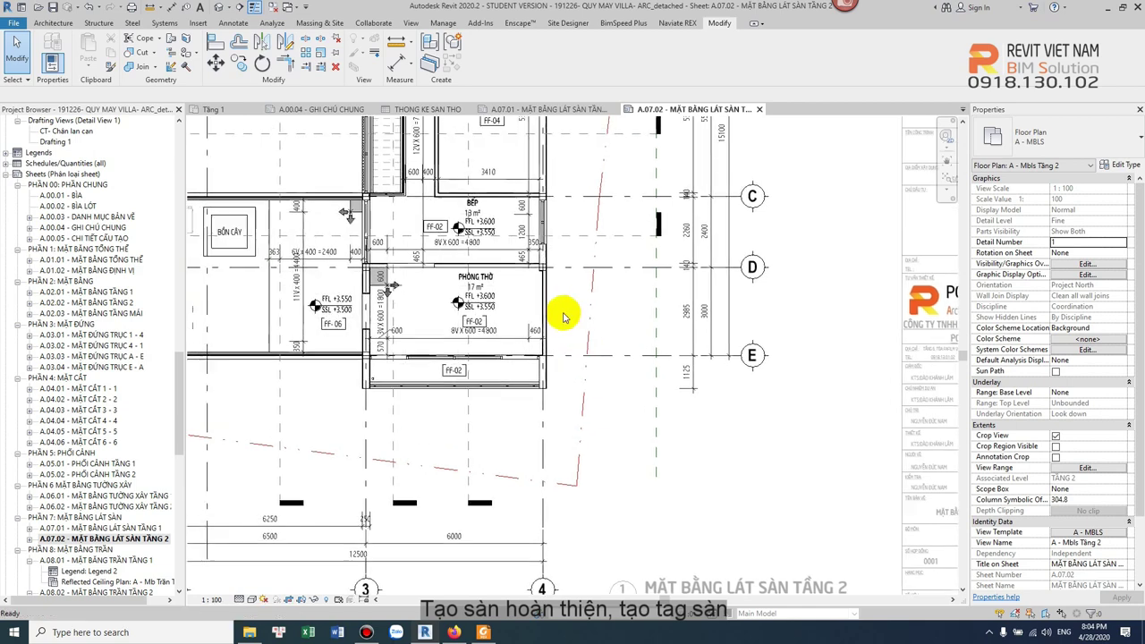
click(519, 296)
scroll(544, 289, up, 2)
click(590, 305)
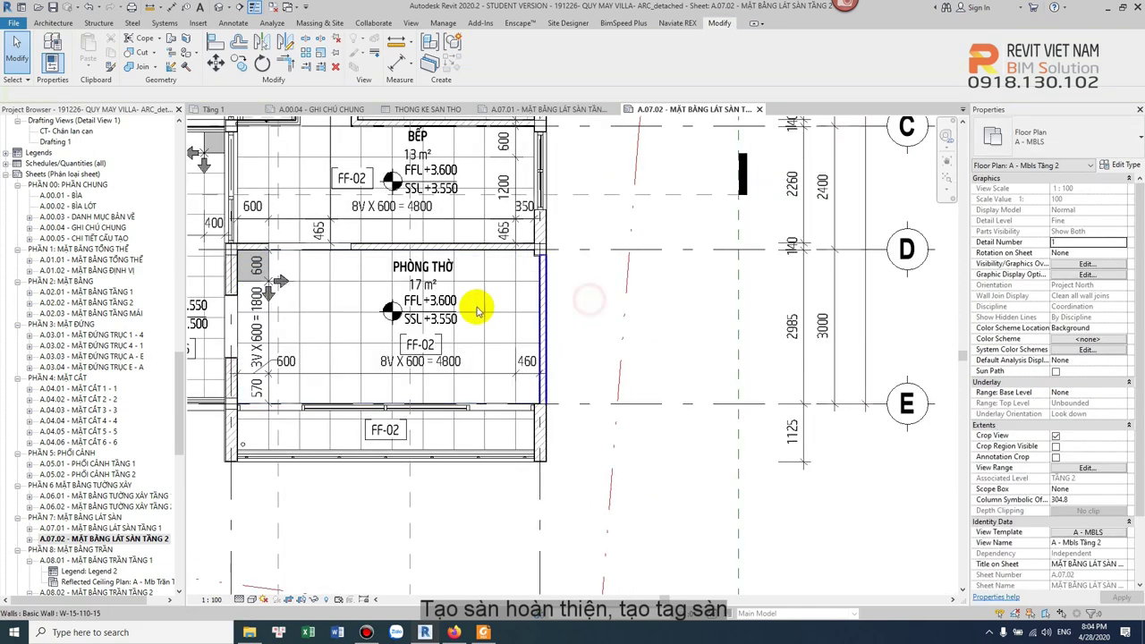
click(511, 301)
click(582, 309)
click(511, 302)
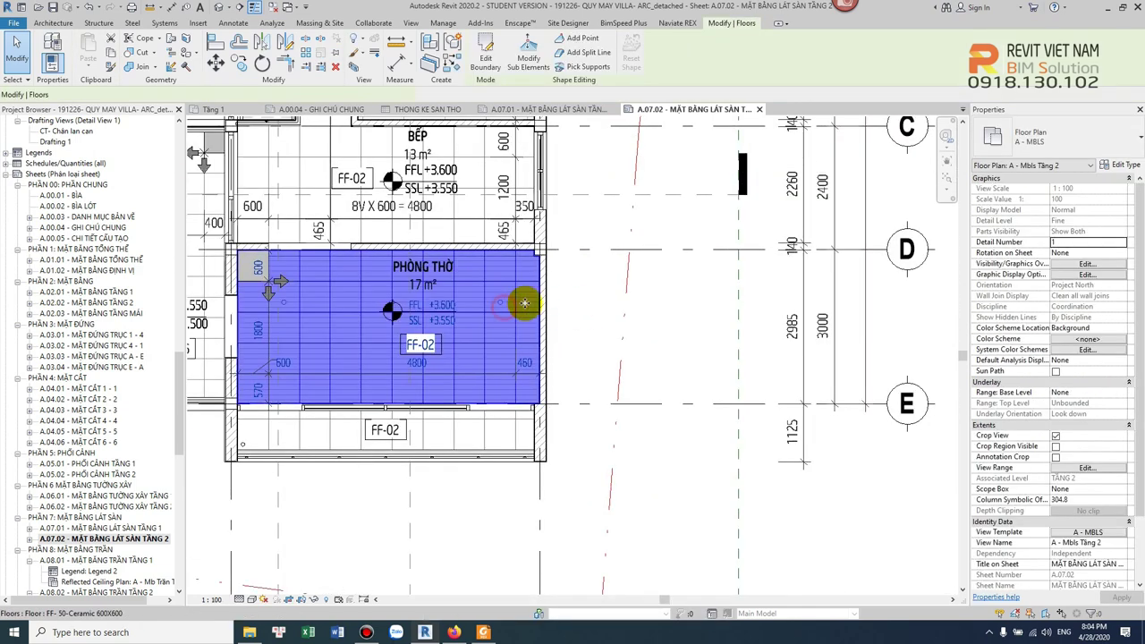
click(1100, 129)
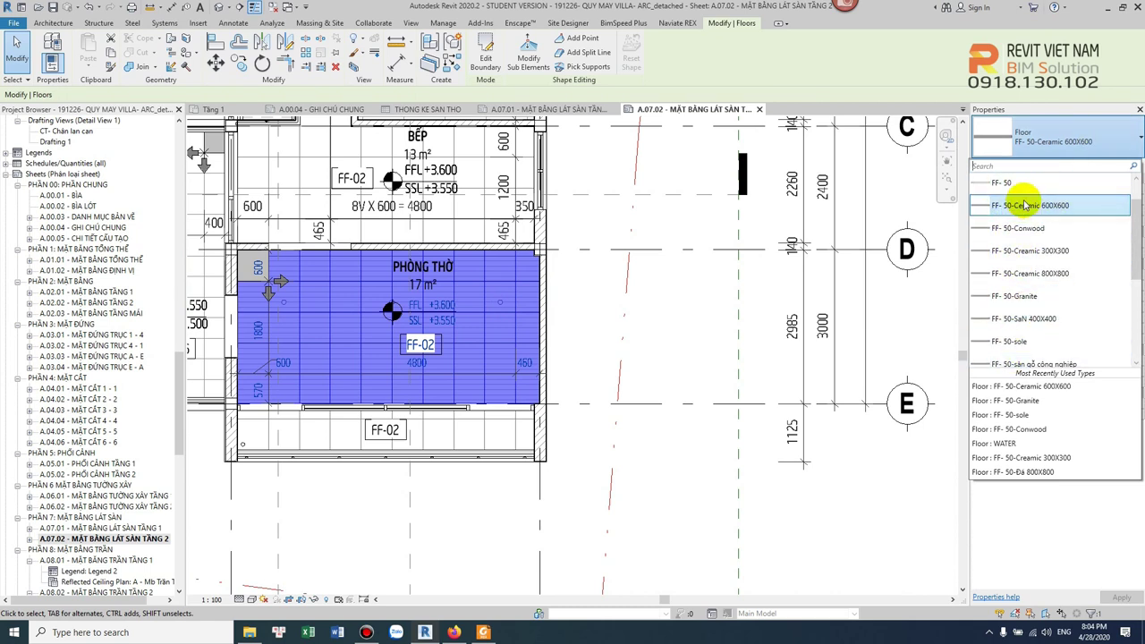
click(1028, 217)
- Clear the floor selection and switch to the other project's Tầng 1 floor plan
click(644, 300)
scroll(635, 299, down, 2)
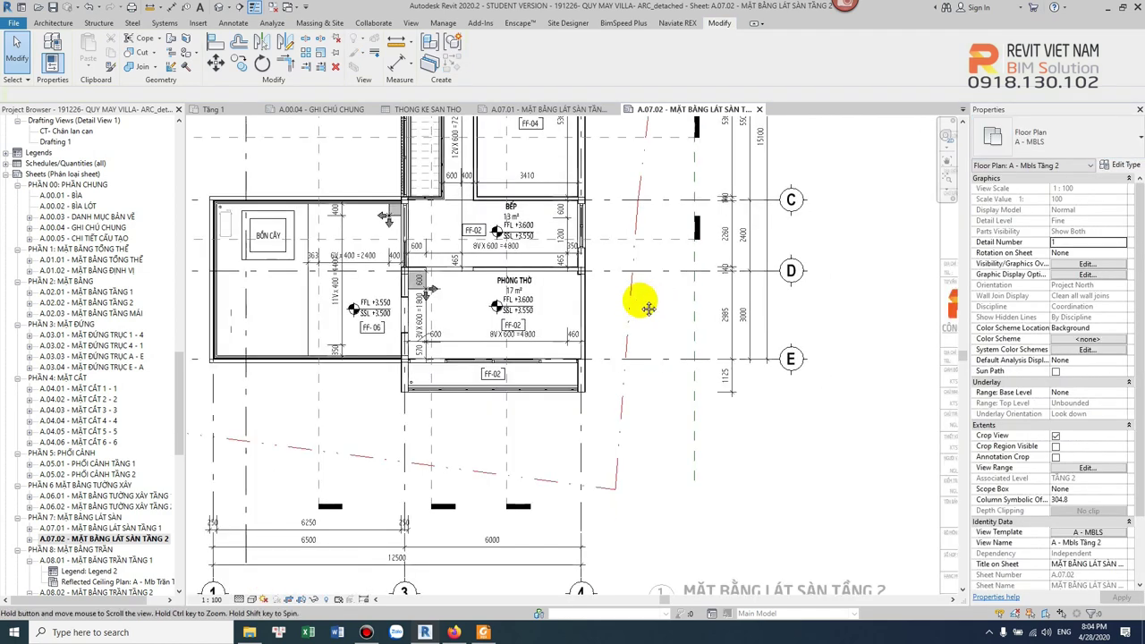
click(497, 305)
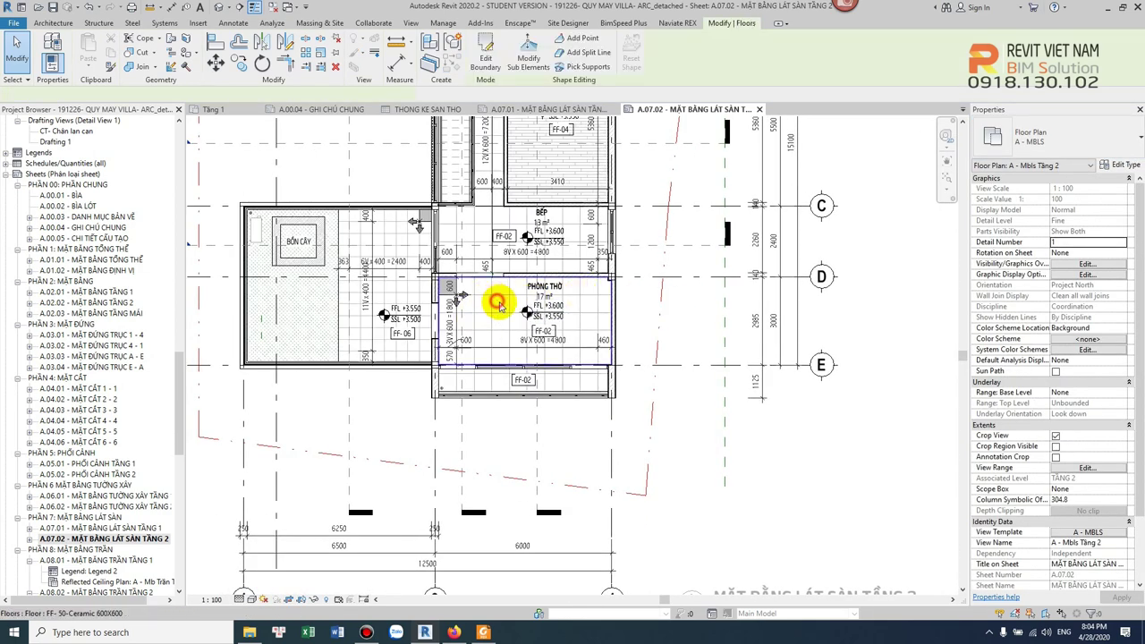
click(689, 452)
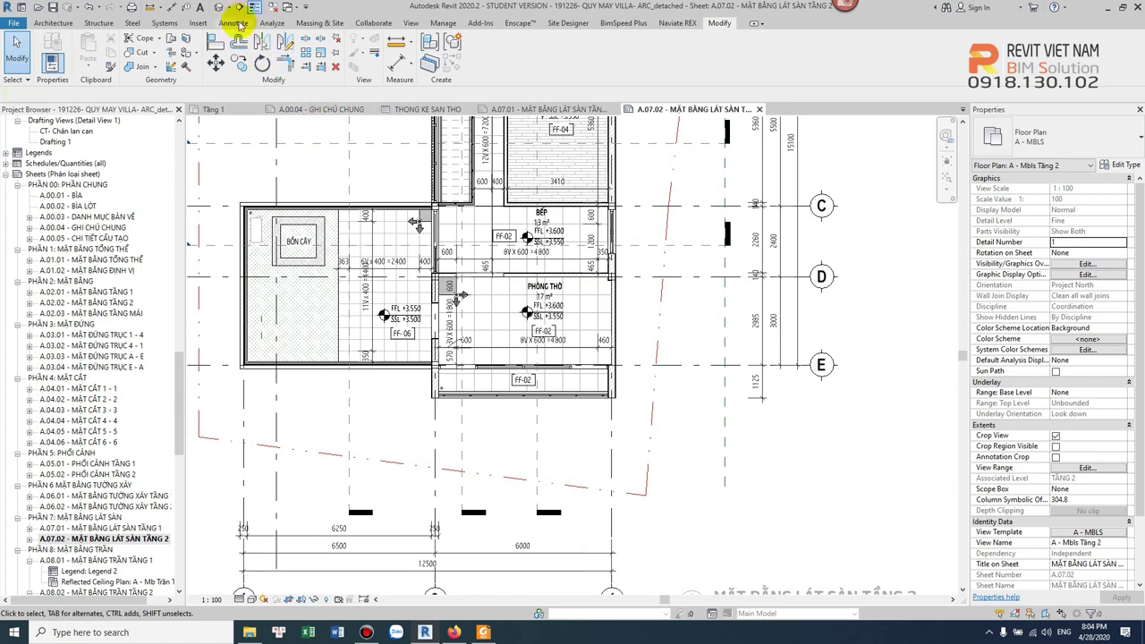
click(233, 109)
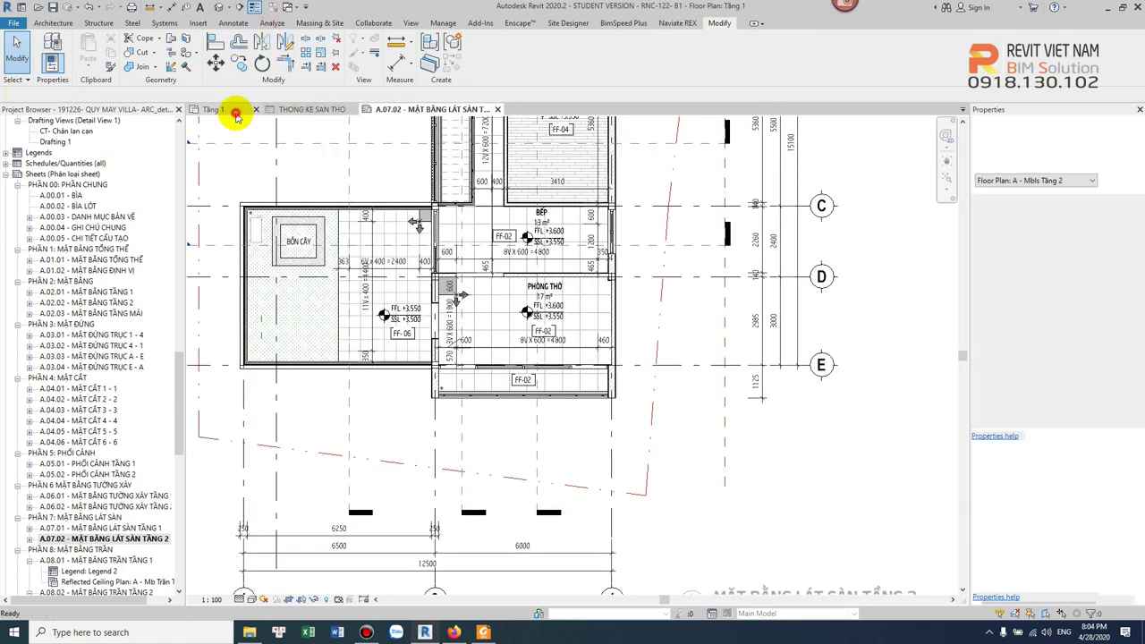
- Start a new floor on the Tầng 1 plan using the FF- 50-Granite type
scroll(465, 308, down, 2)
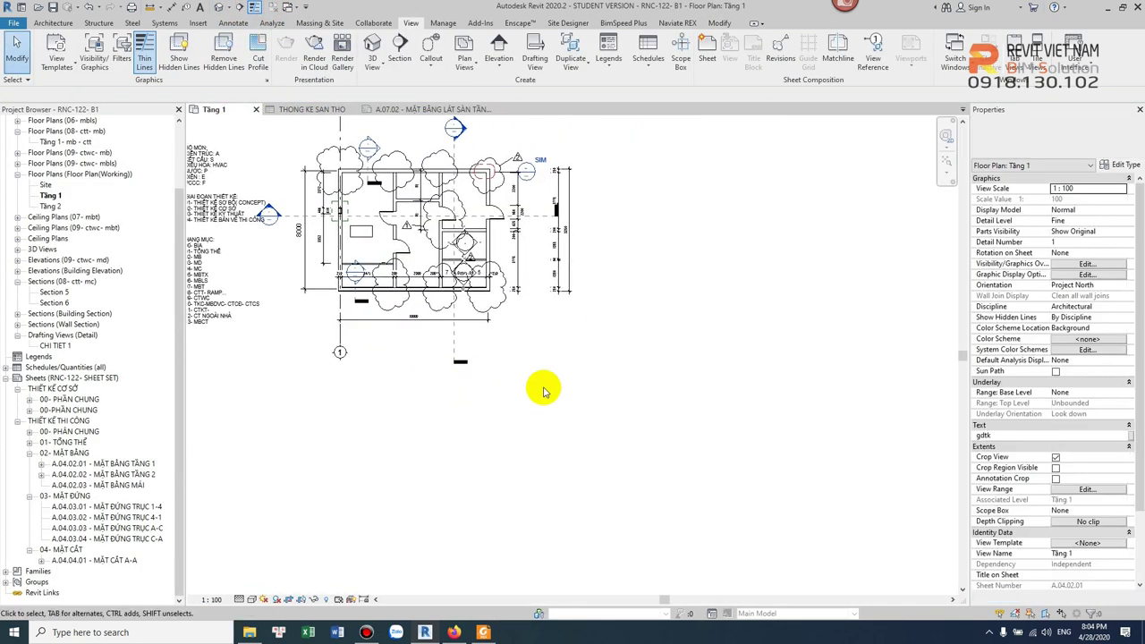
mouse_move(511, 353)
middle_down()
mouse_move(583, 347)
mouse_move(543, 364)
middle_up()
scroll(584, 347, down, 1)
click(55, 24)
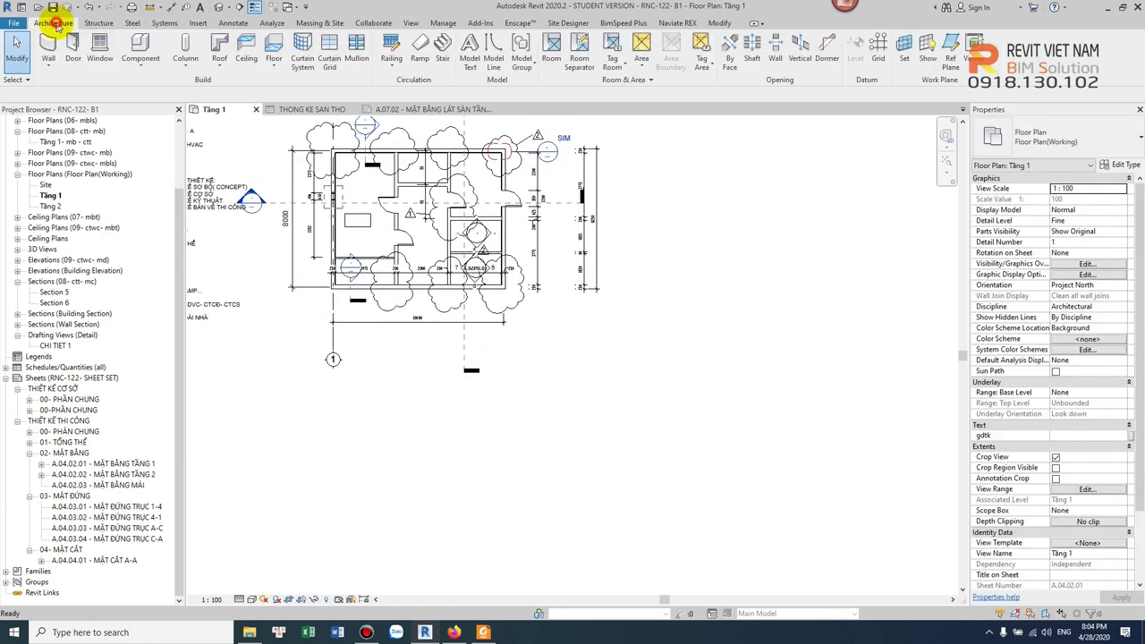
click(271, 76)
click(293, 100)
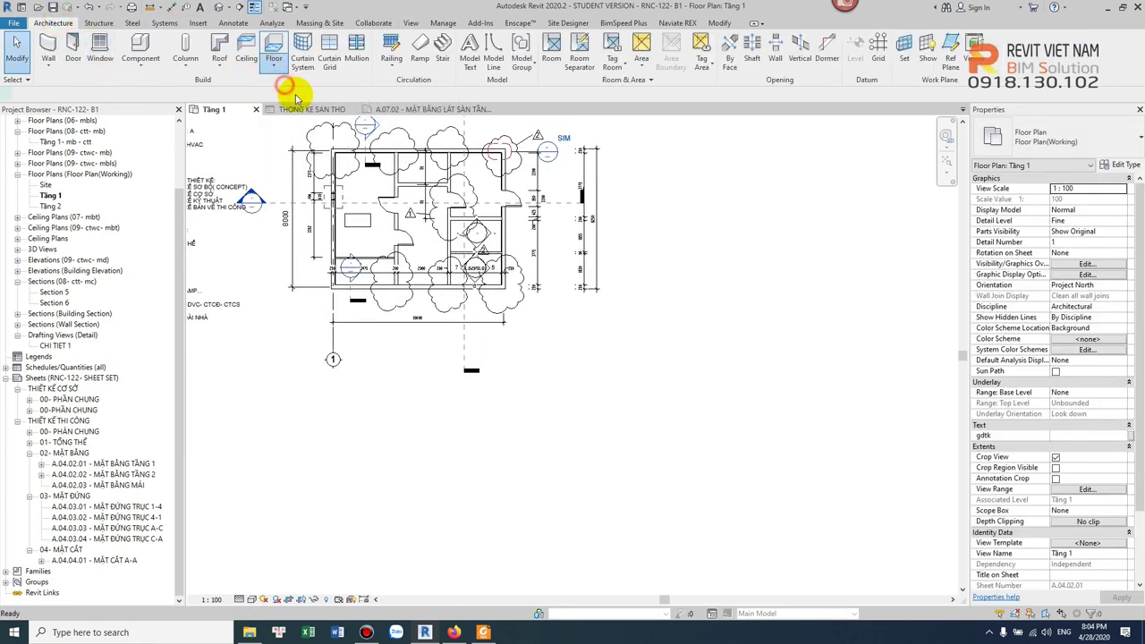
click(1103, 148)
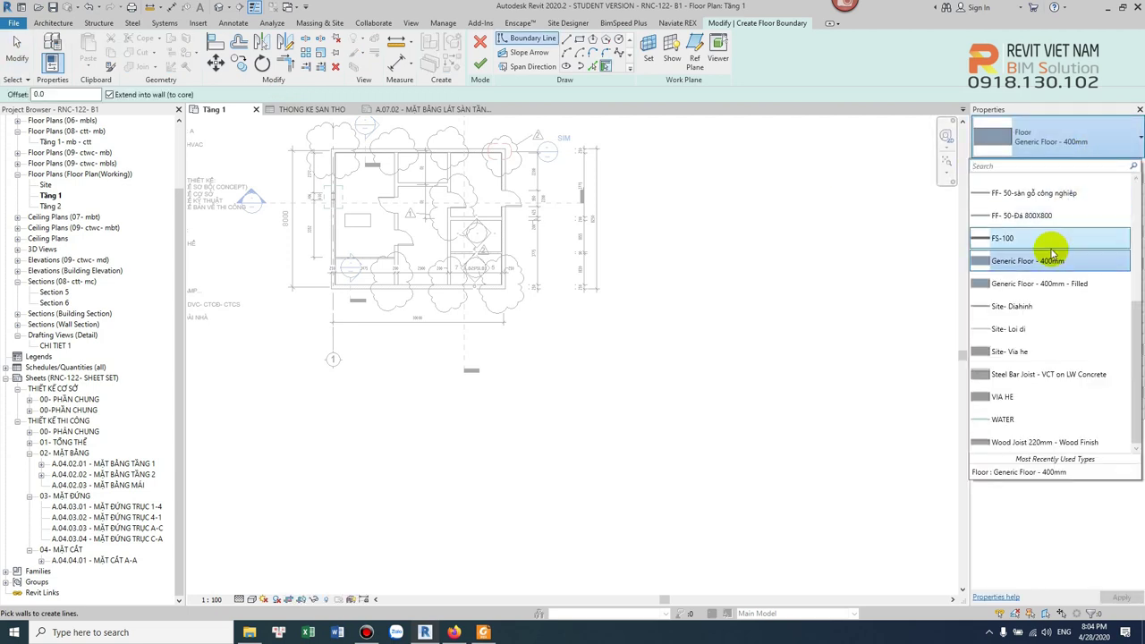
scroll(1039, 242, up, 1)
scroll(1047, 224, up, 1)
scroll(1047, 223, up, 2)
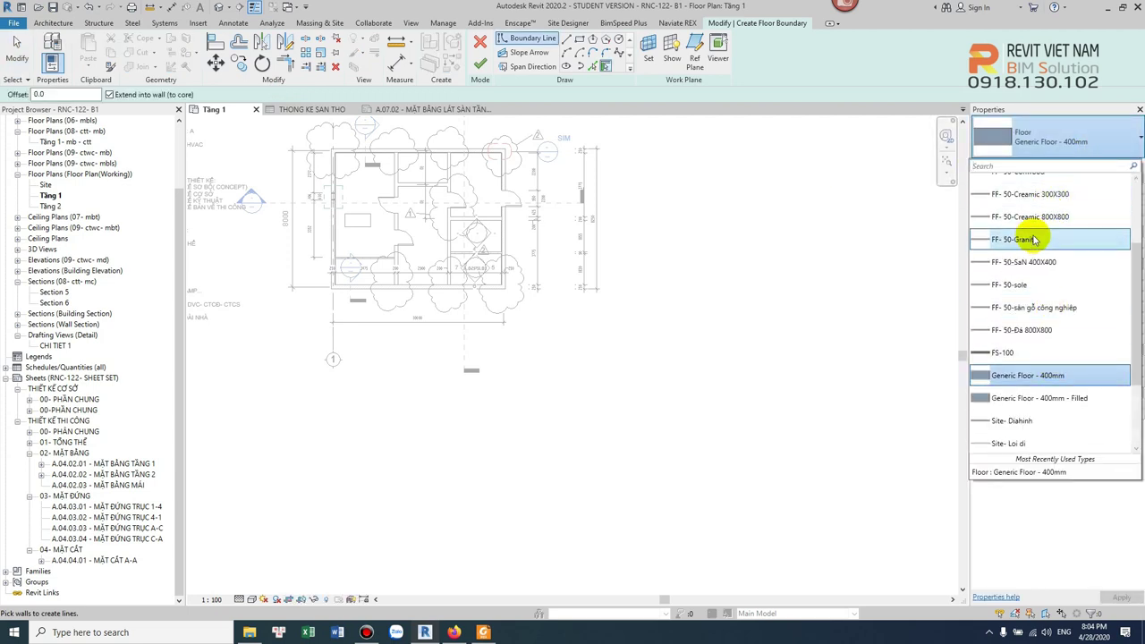
click(1047, 235)
- Sketch a rectangular boundary and finish the 2.310 m² granite floor
click(580, 42)
scroll(639, 281, up, 4)
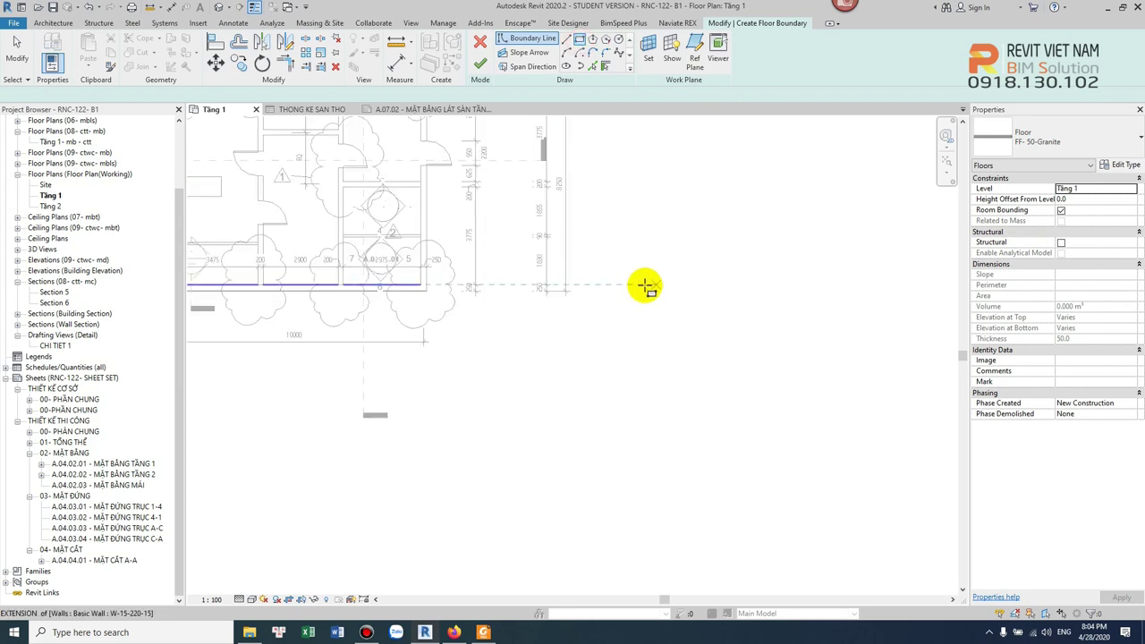
scroll(437, 297, down, 2)
click(497, 320)
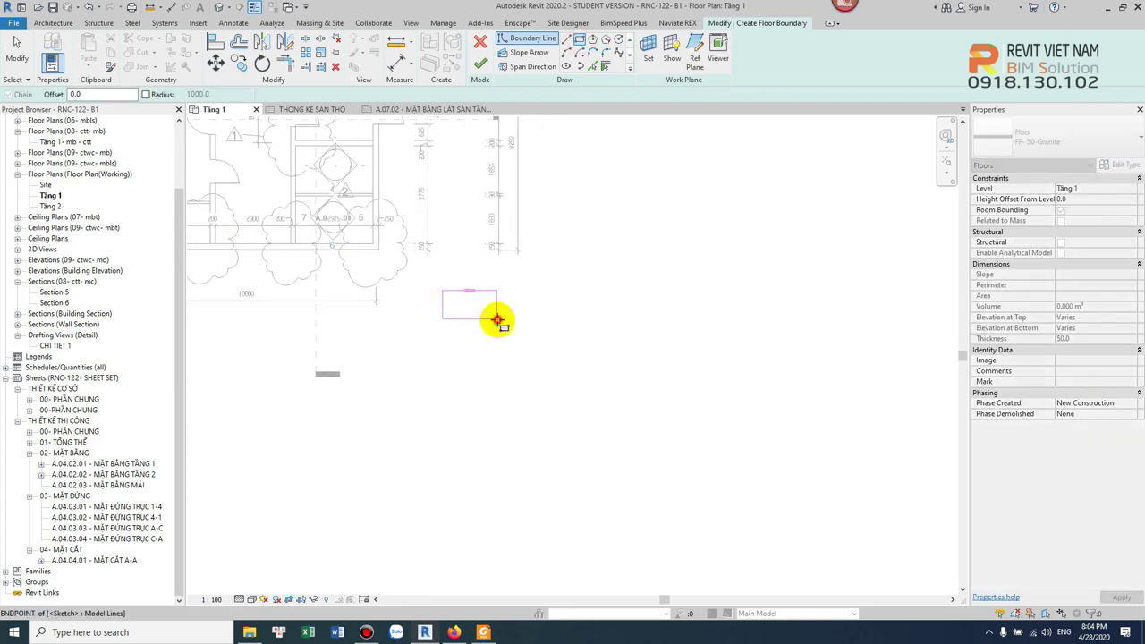
click(480, 63)
scroll(474, 309, up, 3)
scroll(475, 312, down, 3)
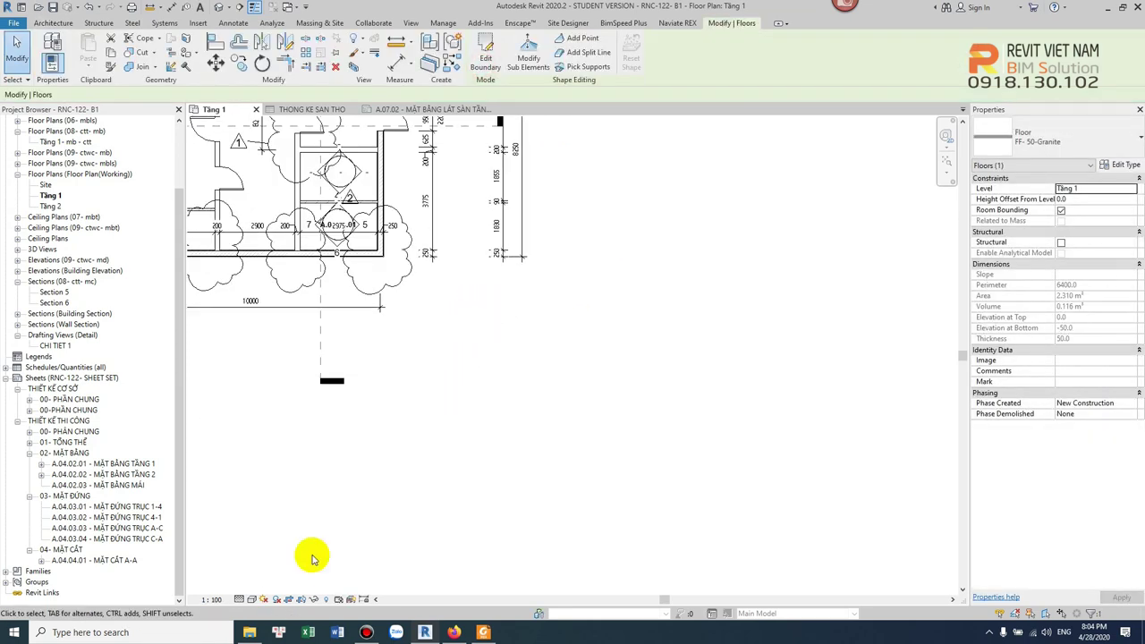
key(Escape)
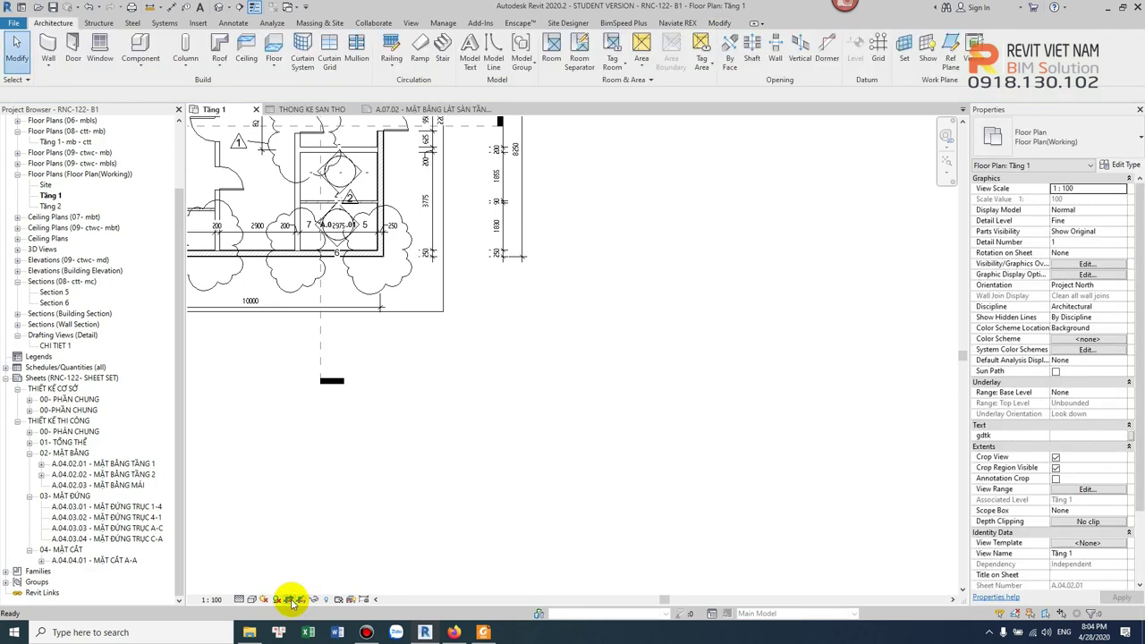
- Turn off view cropping and hide the crop region outline
click(290, 600)
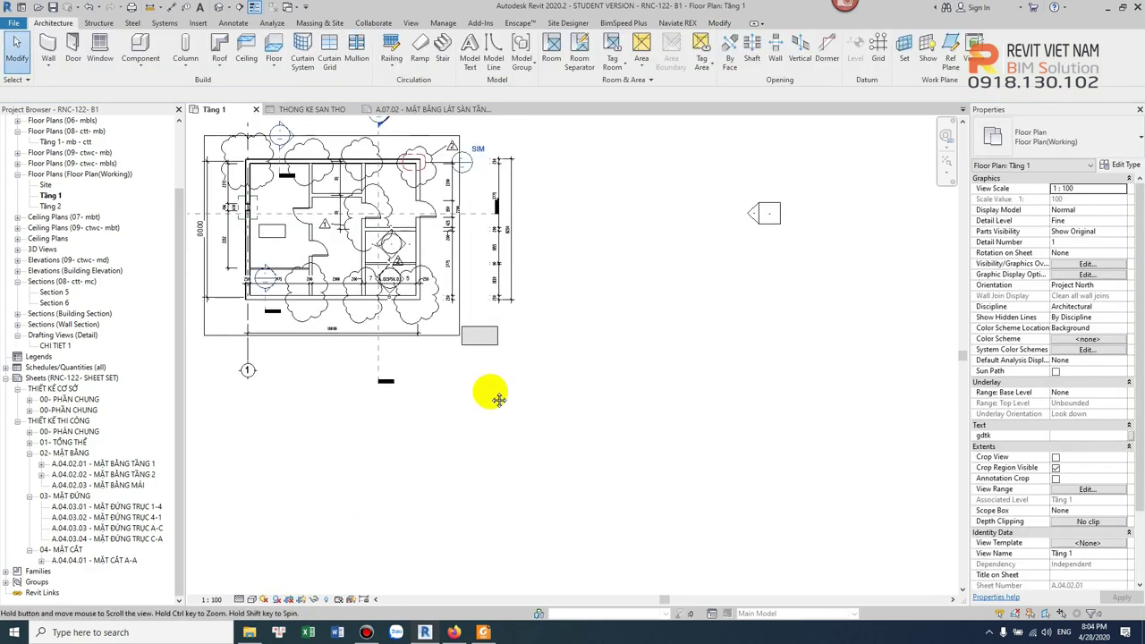
click(306, 600)
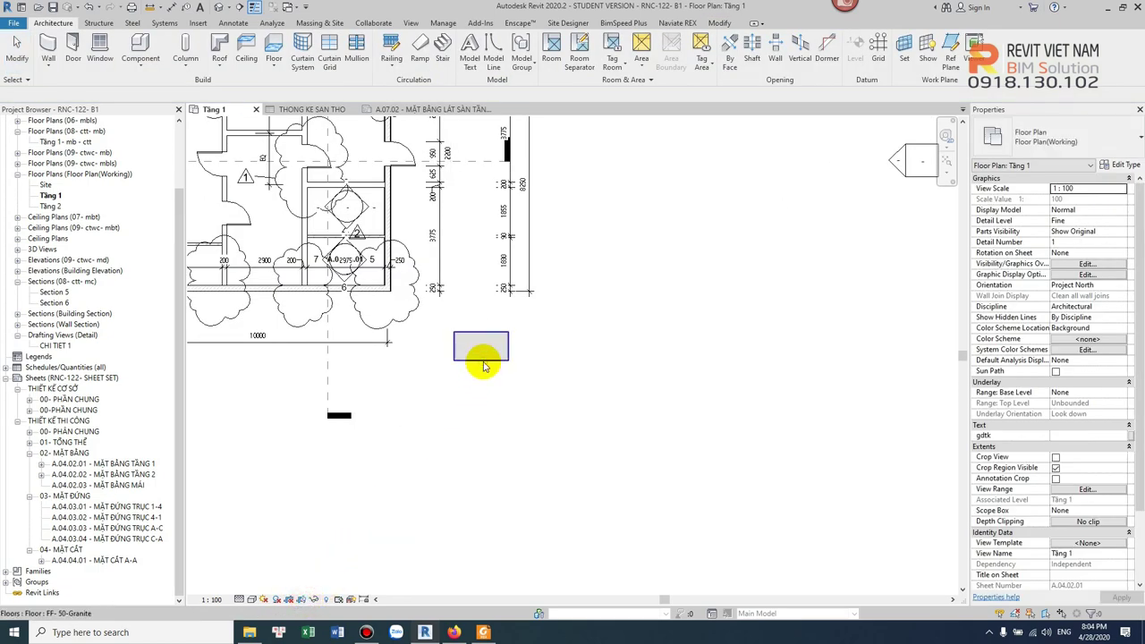
scroll(488, 357, up, 5)
- Copy the granite floor below itself and change the copy to FF- 50-SaN 400X400
click(501, 354)
click(549, 337)
click(550, 336)
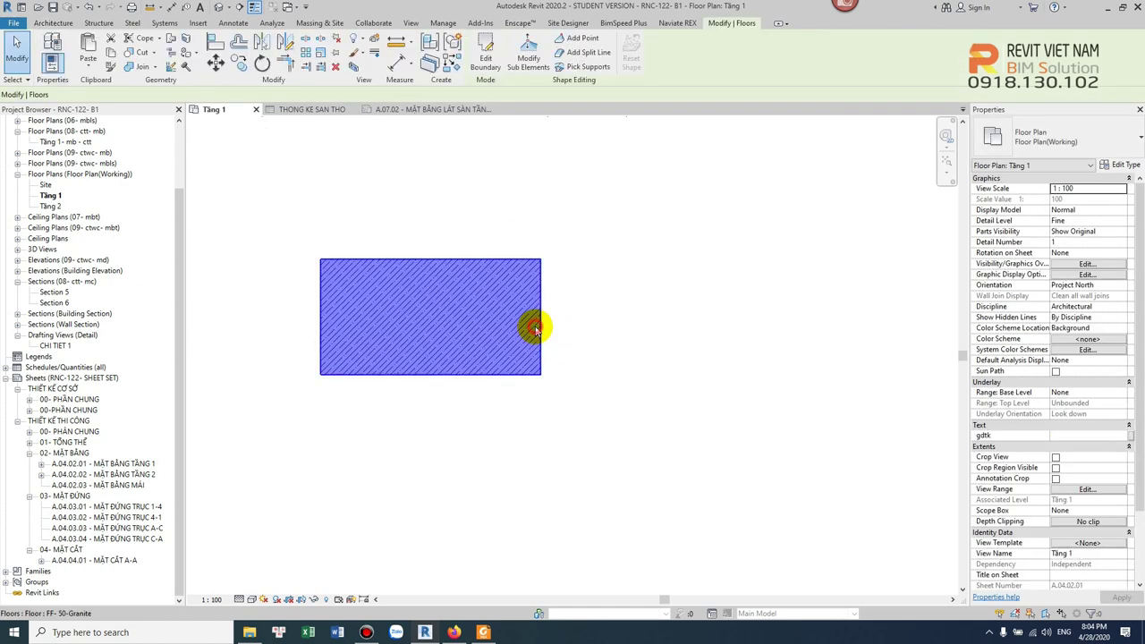
scroll(541, 309, down, 3)
click(537, 289)
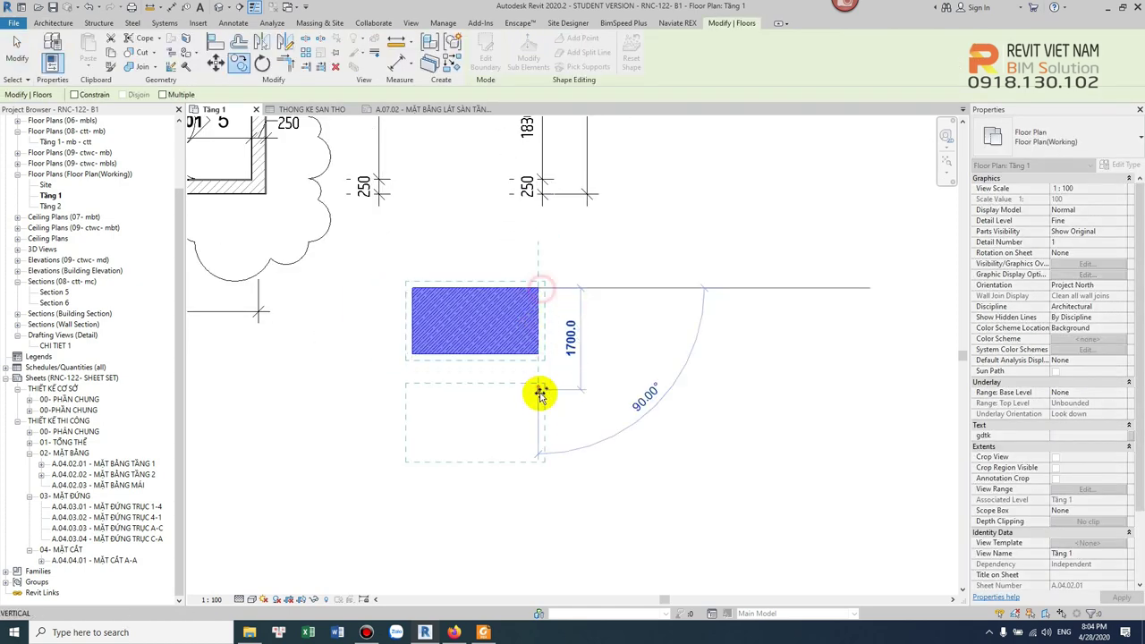
click(539, 400)
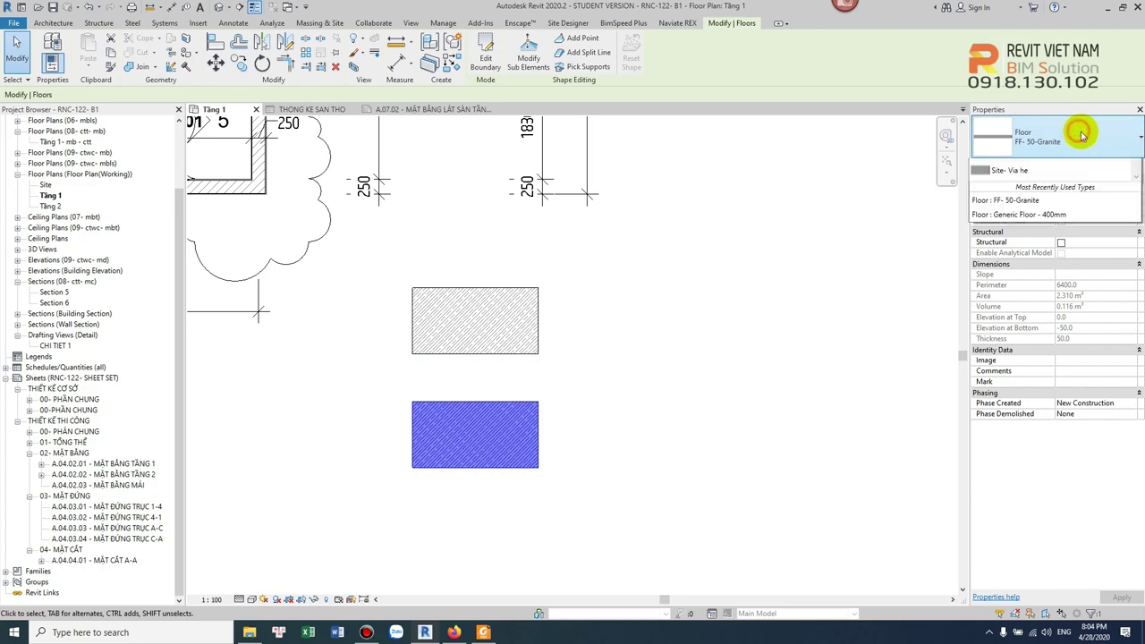
click(1080, 131)
click(1025, 224)
click(697, 362)
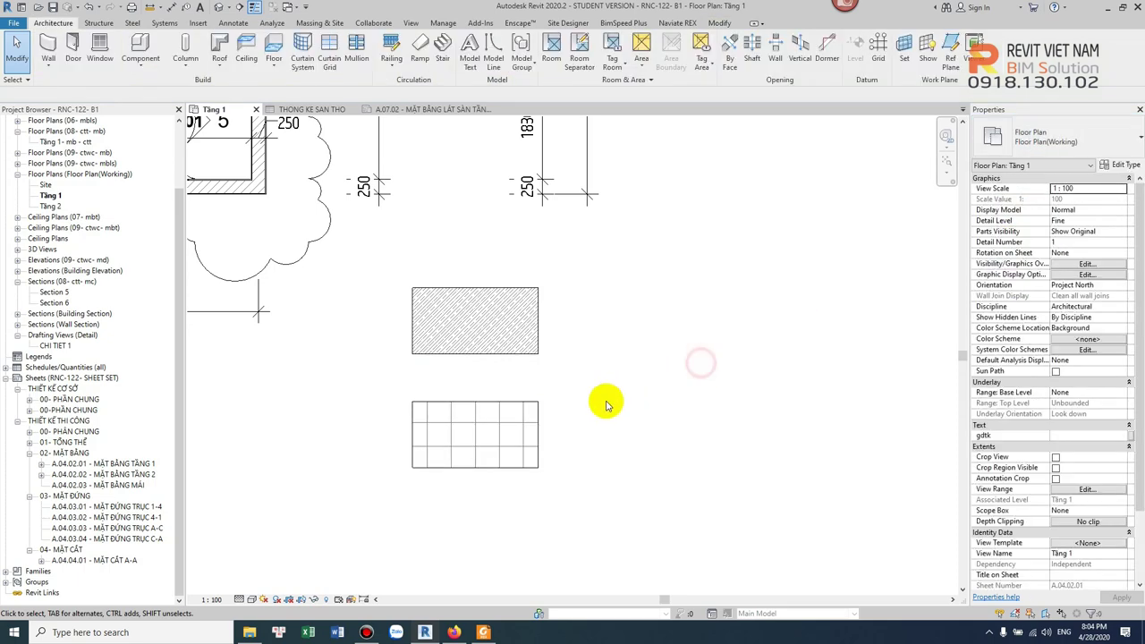
- Copy the tiled floor further down and give that copy the FF- 50-sole plank type
middle_drag(550, 430, 583, 325)
click(576, 330)
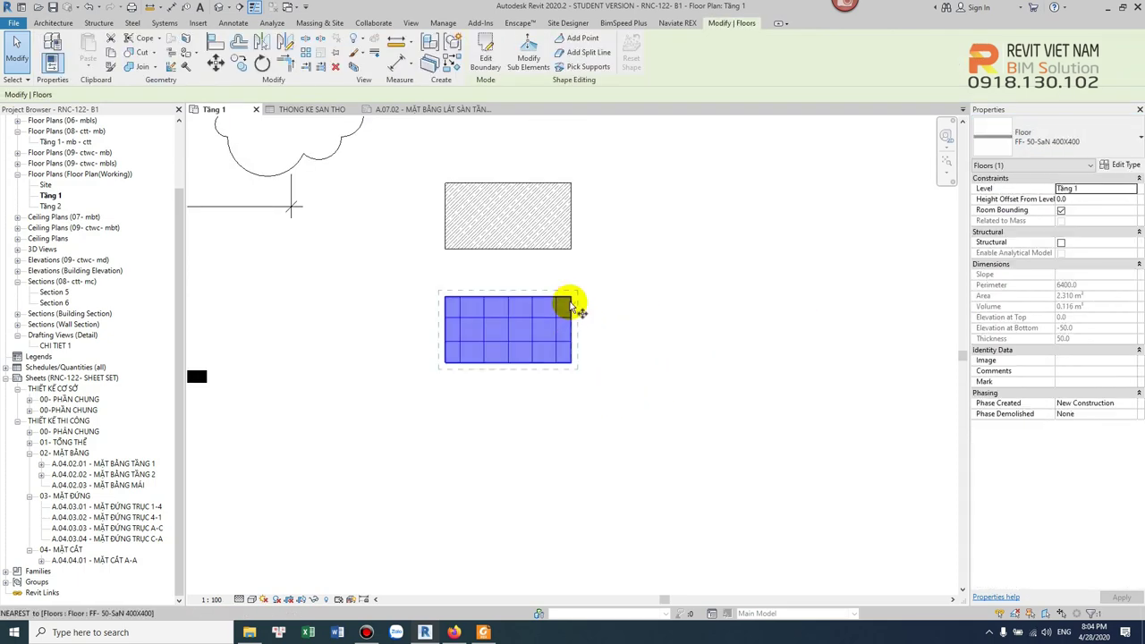
ctrl+drag(573, 306, 566, 409)
key(Escape)
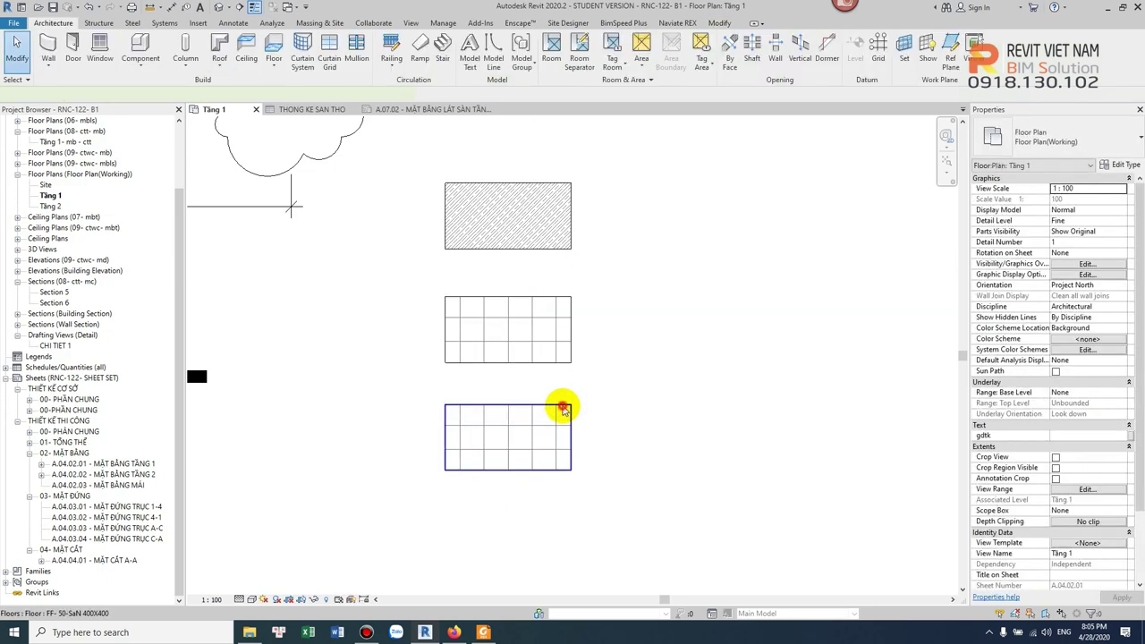
click(564, 410)
click(1067, 137)
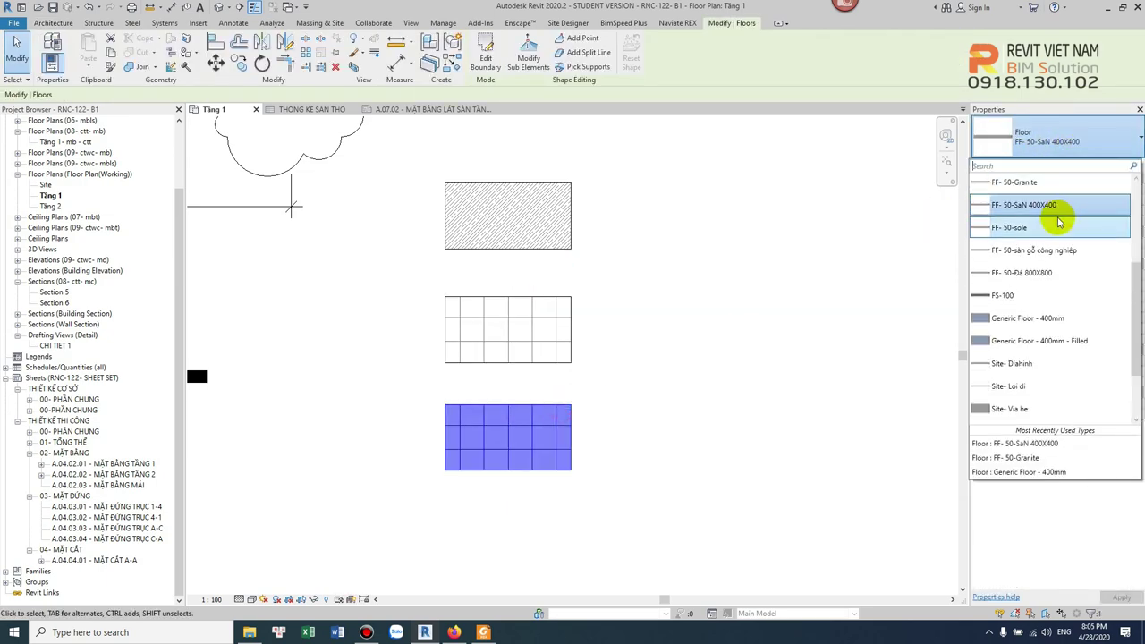
click(1041, 250)
click(743, 338)
middle_drag(602, 374, 598, 315)
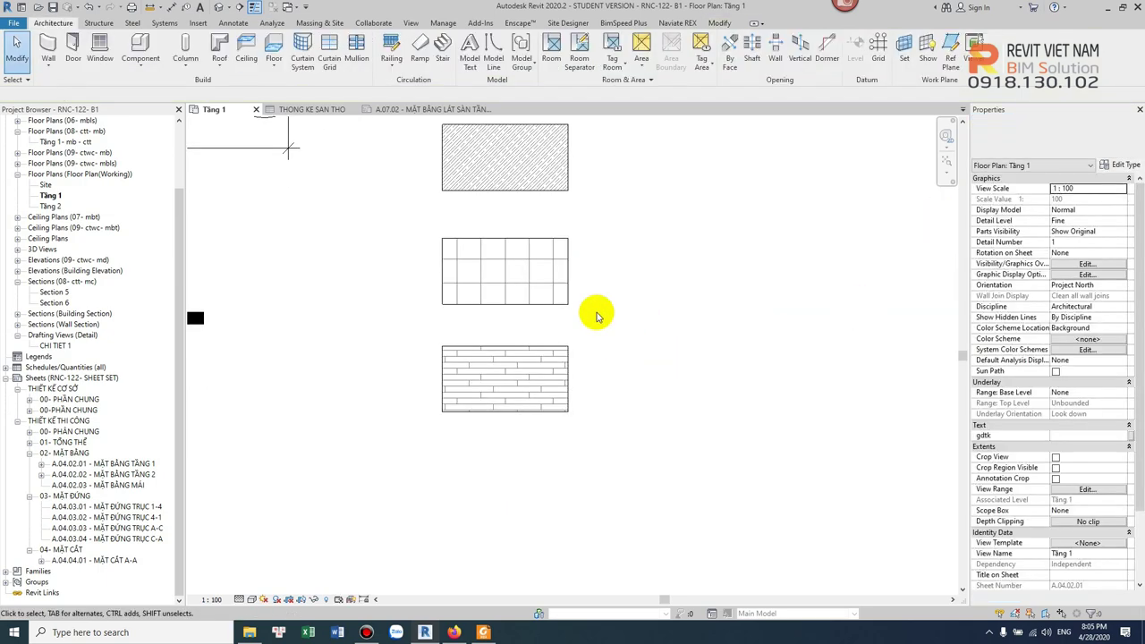
click(566, 295)
click(608, 235)
scroll(593, 281, down, 1)
- Set the FF- 50-SaN 400X400 floor type's Type Mark to FF- 06
click(531, 244)
click(601, 266)
click(541, 304)
click(548, 398)
click(614, 385)
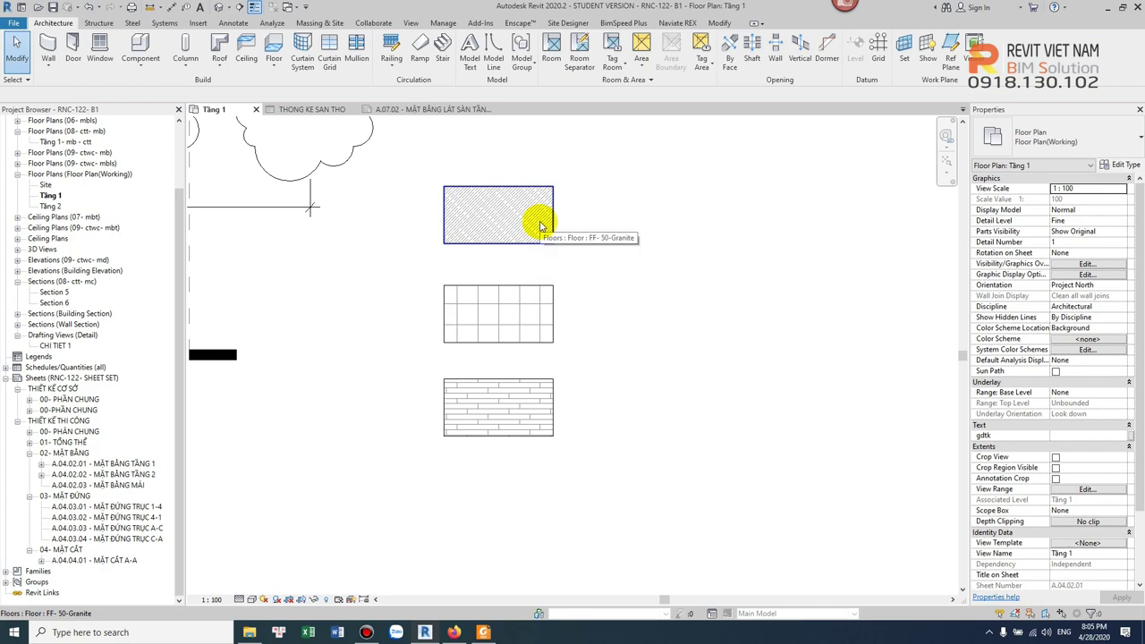
click(540, 219)
click(542, 264)
click(544, 295)
click(1125, 166)
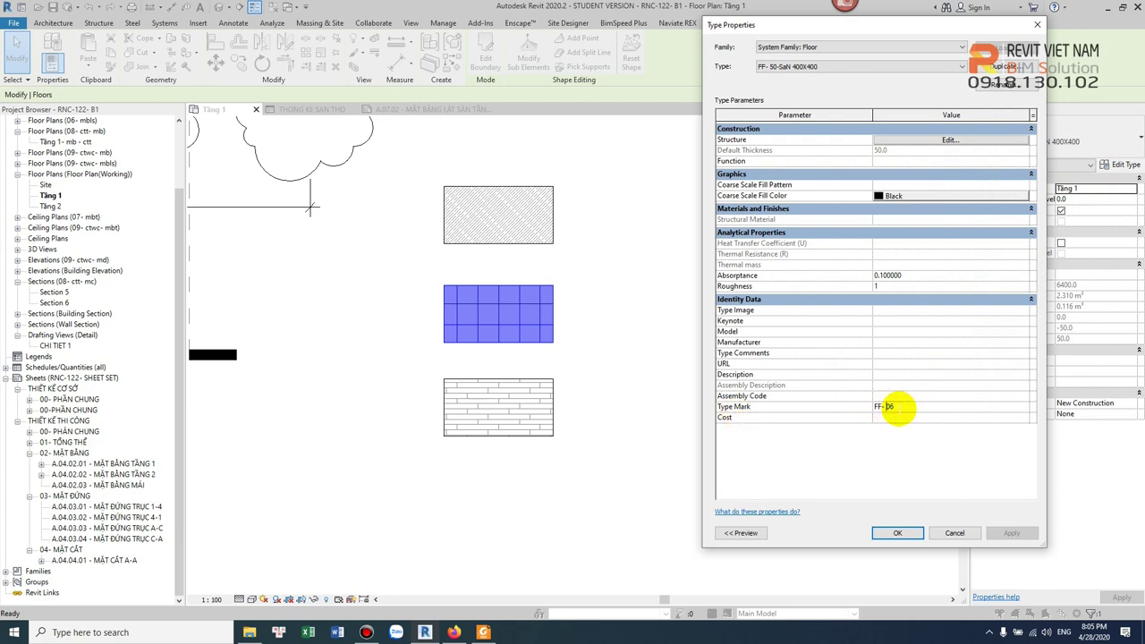
click(904, 534)
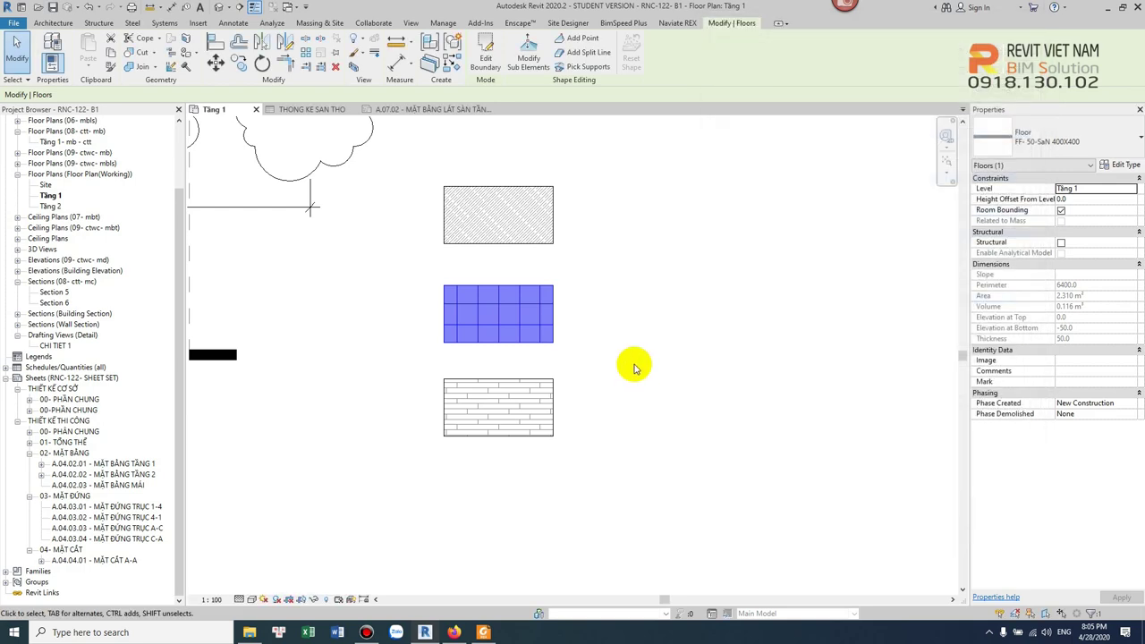
- Start Tag by Category with TG and tag the blue tile floor
click(631, 360)
key(t)
key(g)
click(512, 326)
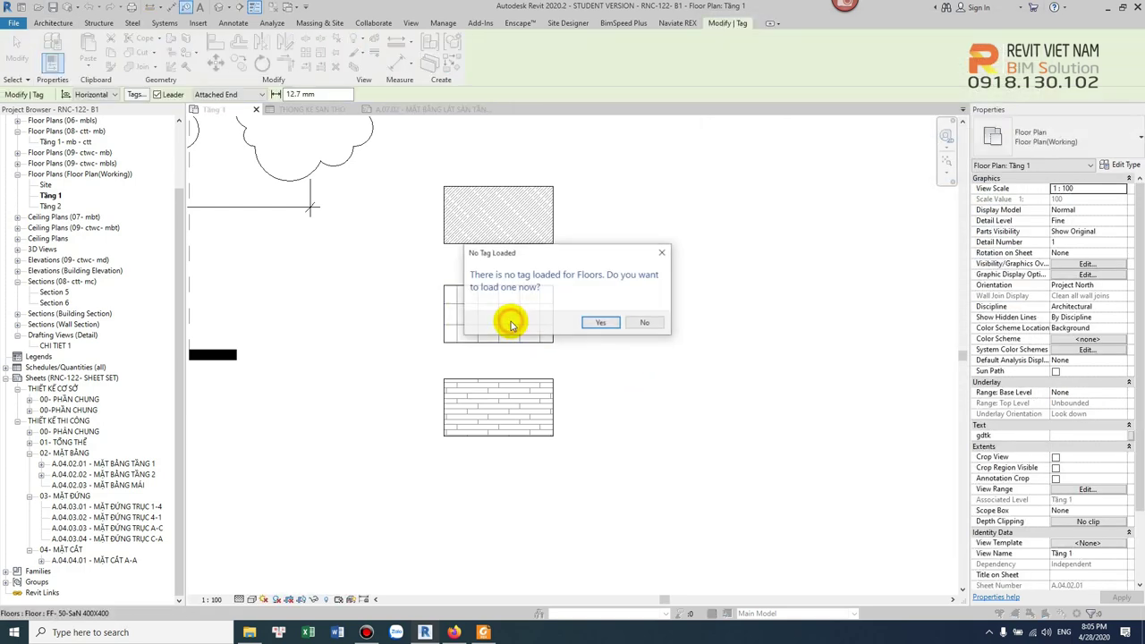
- Load the M_Floor Tag family from the Annotations > Architectural library folder
click(602, 324)
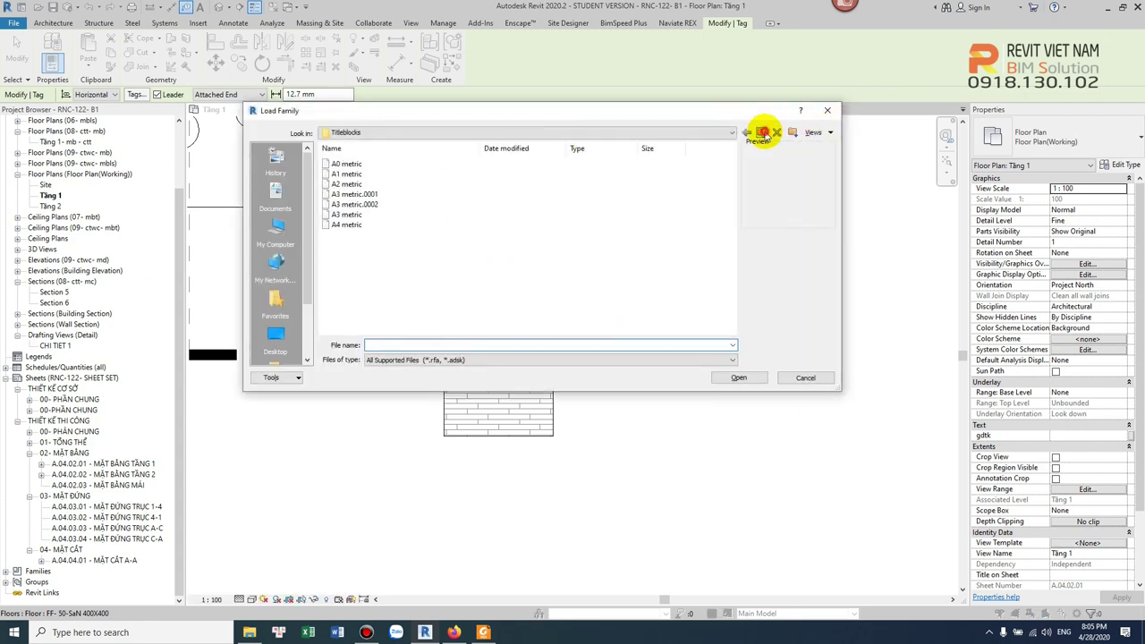
click(765, 134)
double_click(364, 166)
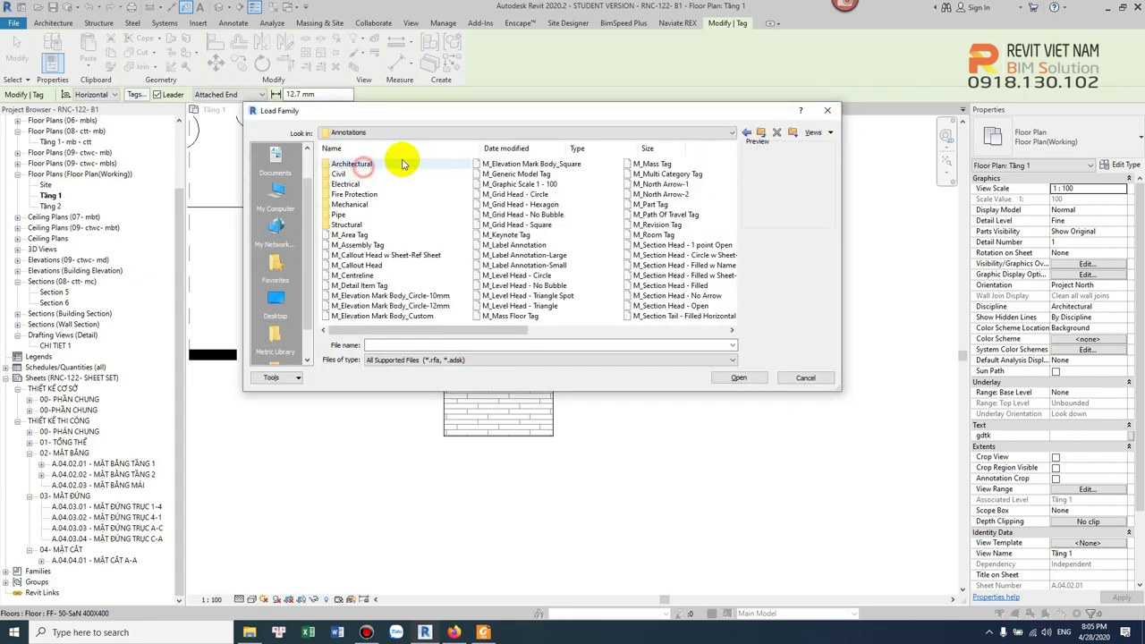
double_click(353, 165)
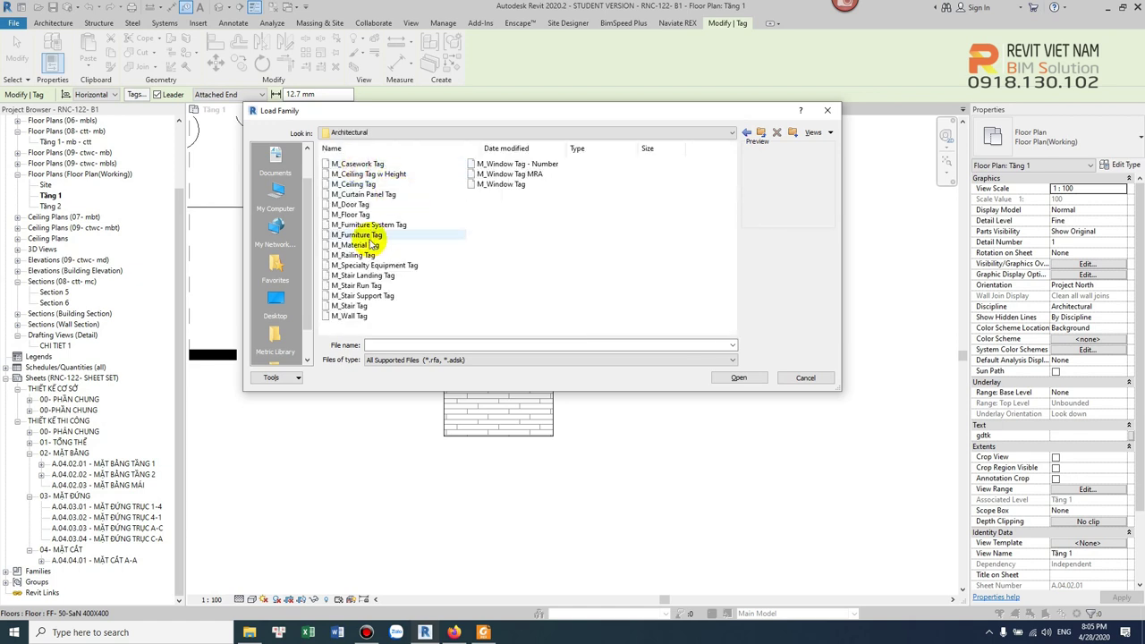
click(358, 216)
click(734, 378)
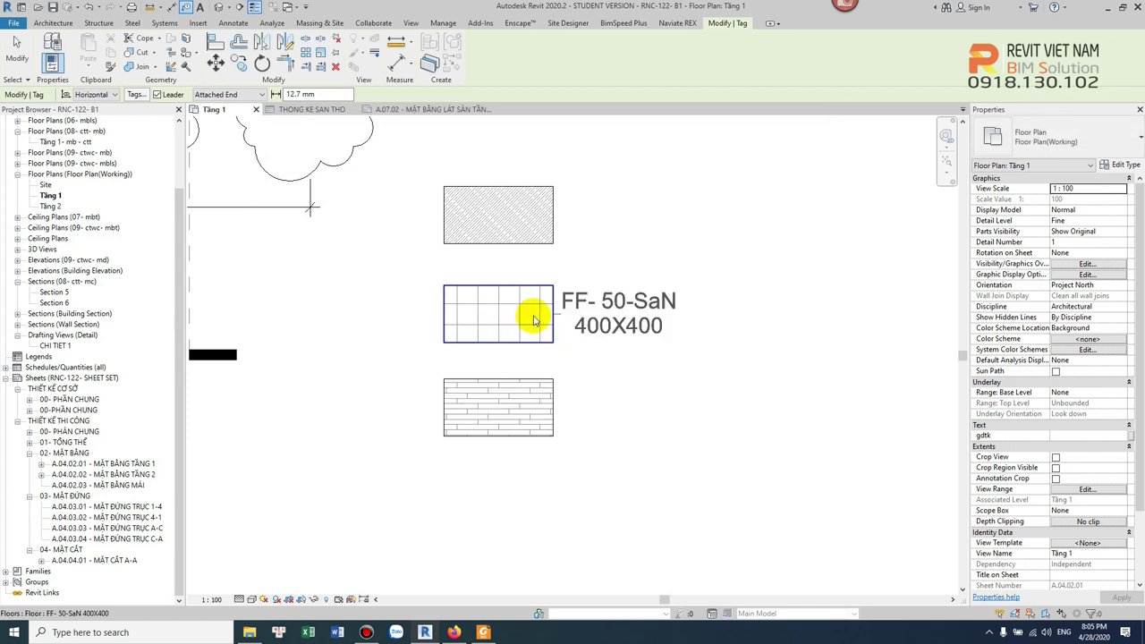
- Place the FF- 50-SaN 400X400 floor tag beside the tile floor
scroll(534, 321, up, 3)
click(686, 356)
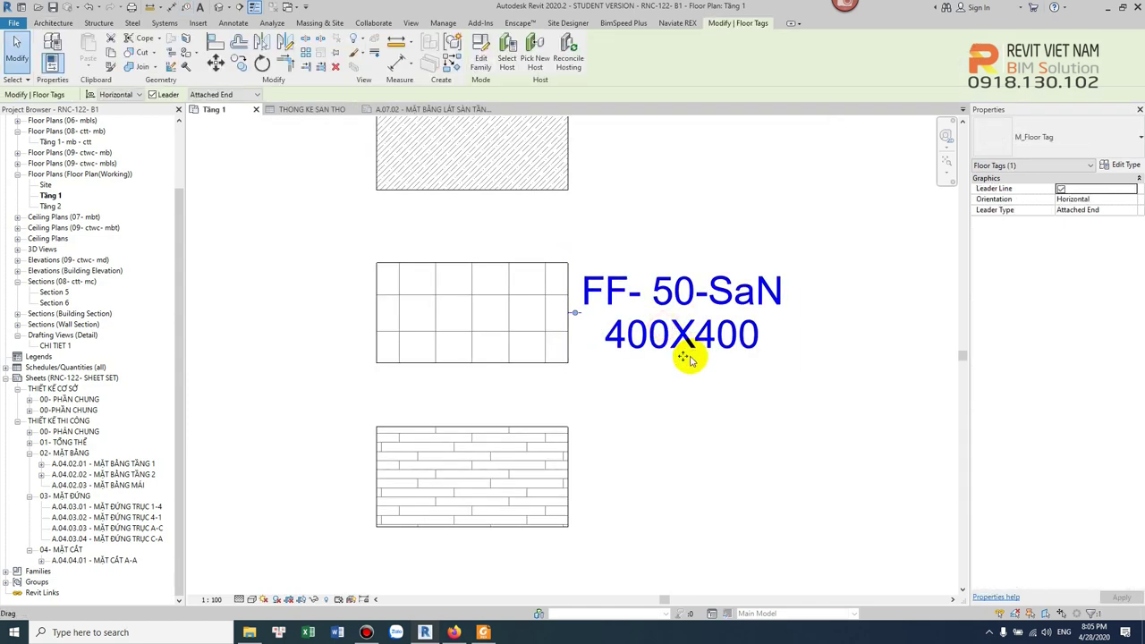
scroll(680, 354, down, 1)
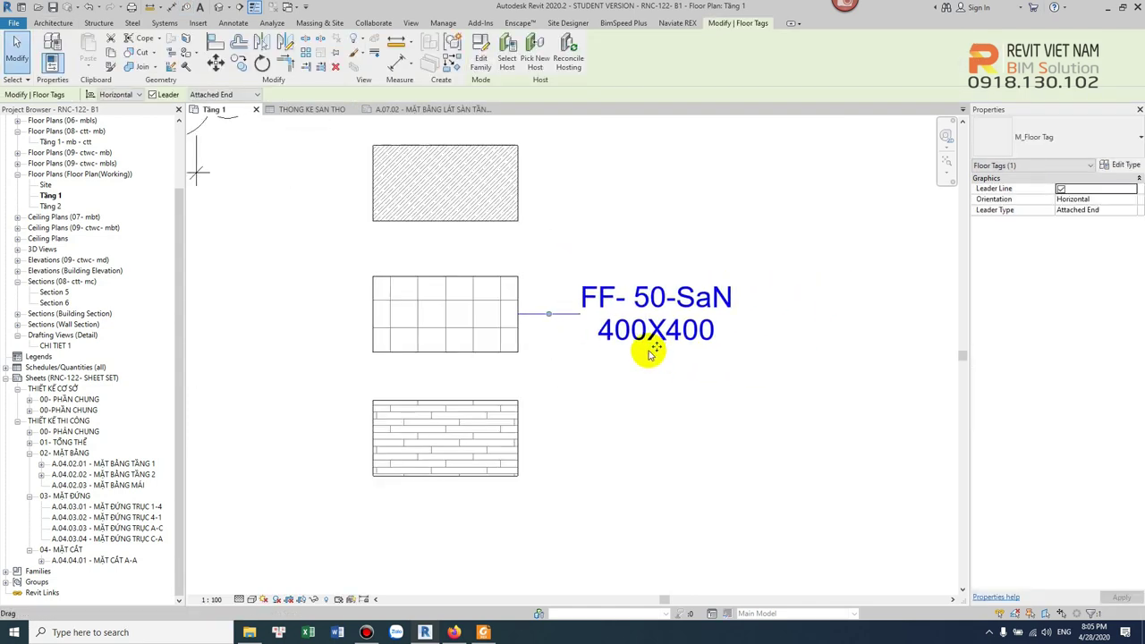
scroll(723, 372, down, 2)
click(723, 372)
scroll(723, 376, down, 1)
scroll(662, 345, up, 2)
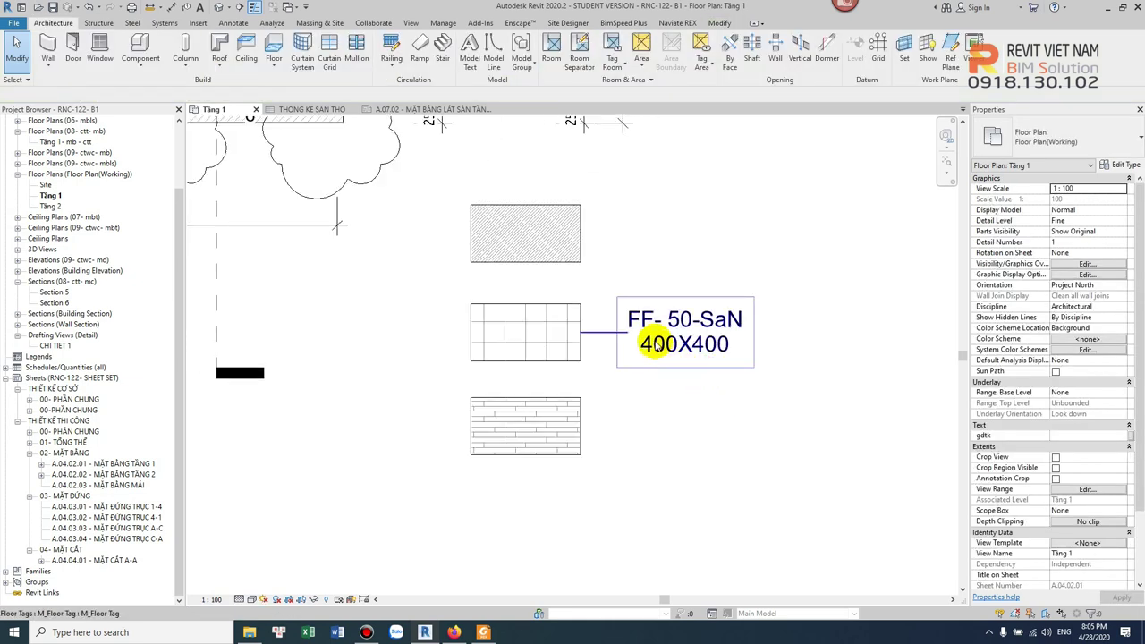
- Select the floor tag and open the M_Floor Tag family for editing
click(673, 343)
click(1079, 139)
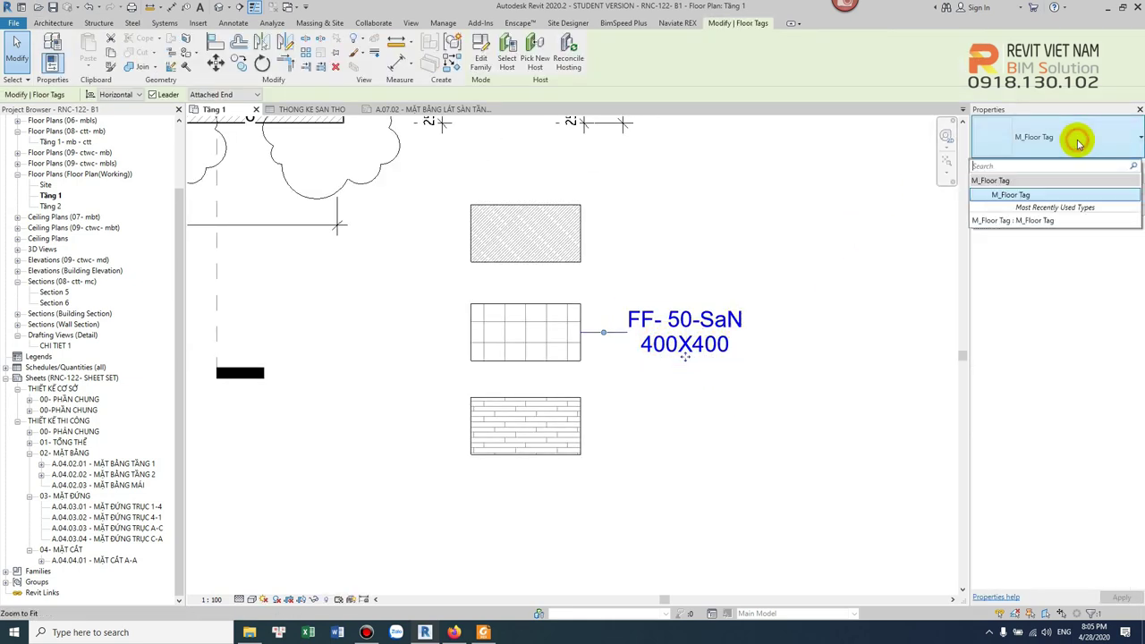
click(1080, 139)
click(479, 56)
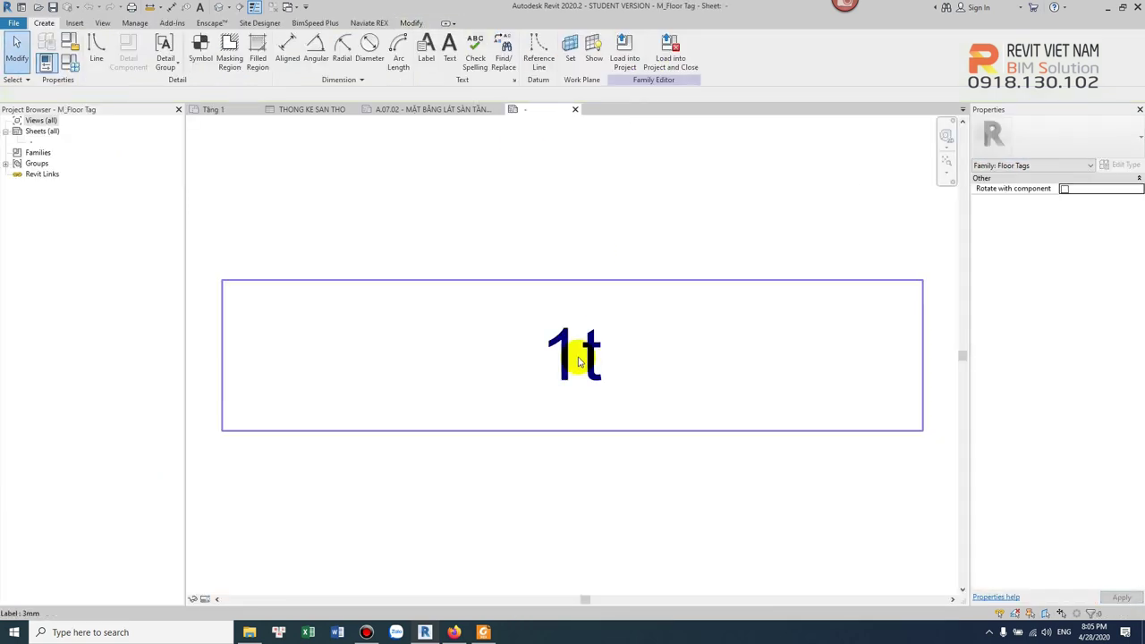
scroll(575, 353, down, 2)
click(575, 353)
scroll(575, 352, down, 2)
click(587, 270)
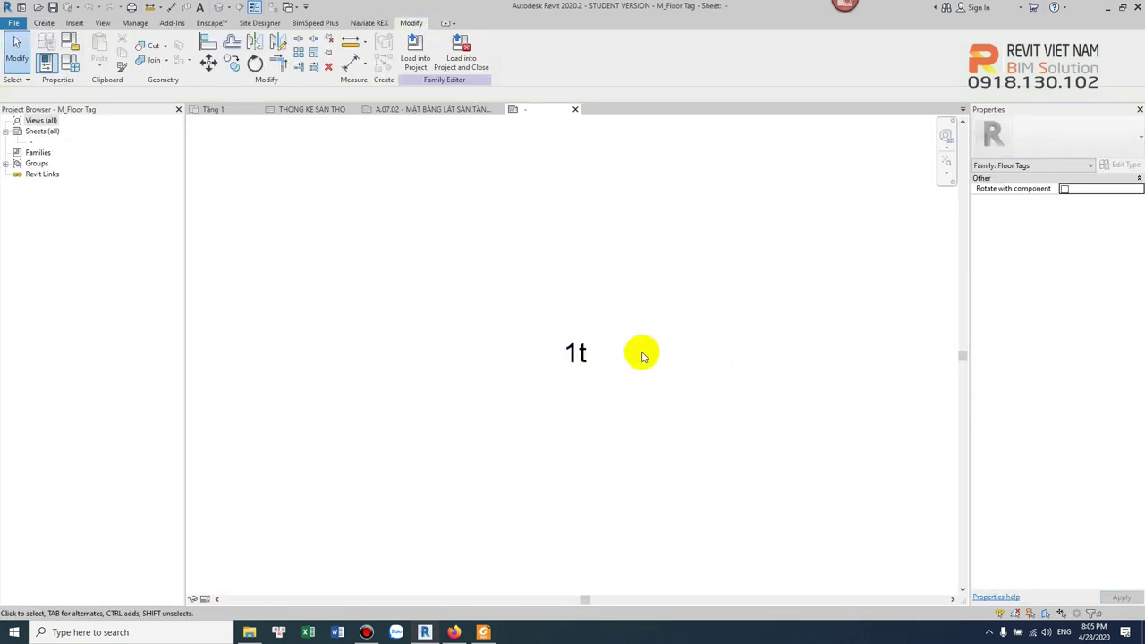
- Make Reference Planes visible through Visibility/Graphics (VG)
key(v)
key(g)
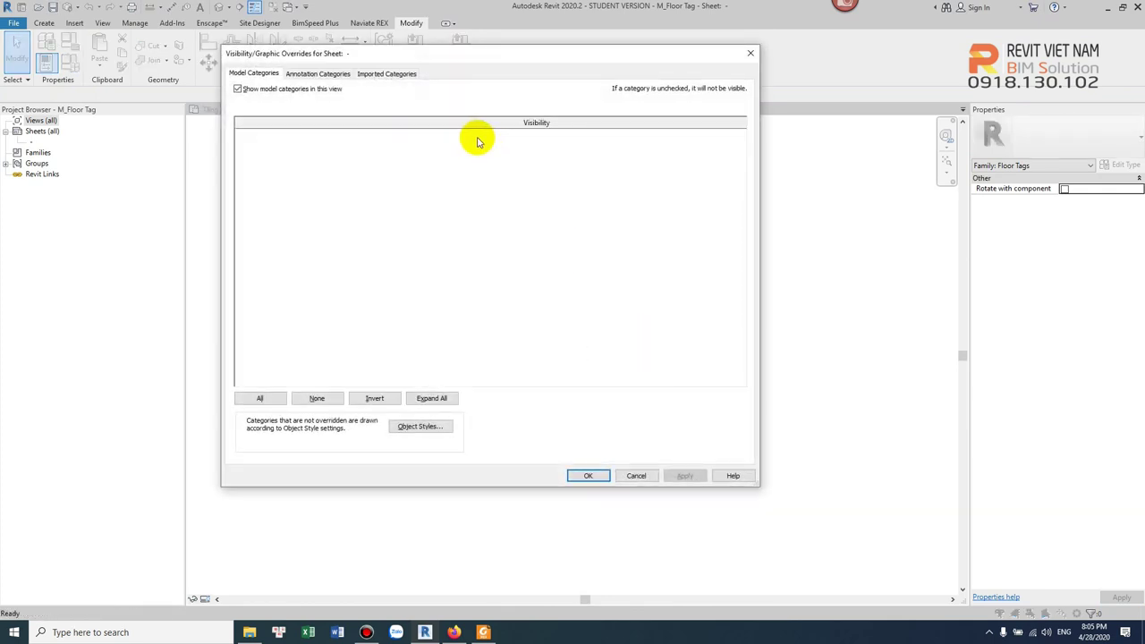
click(333, 79)
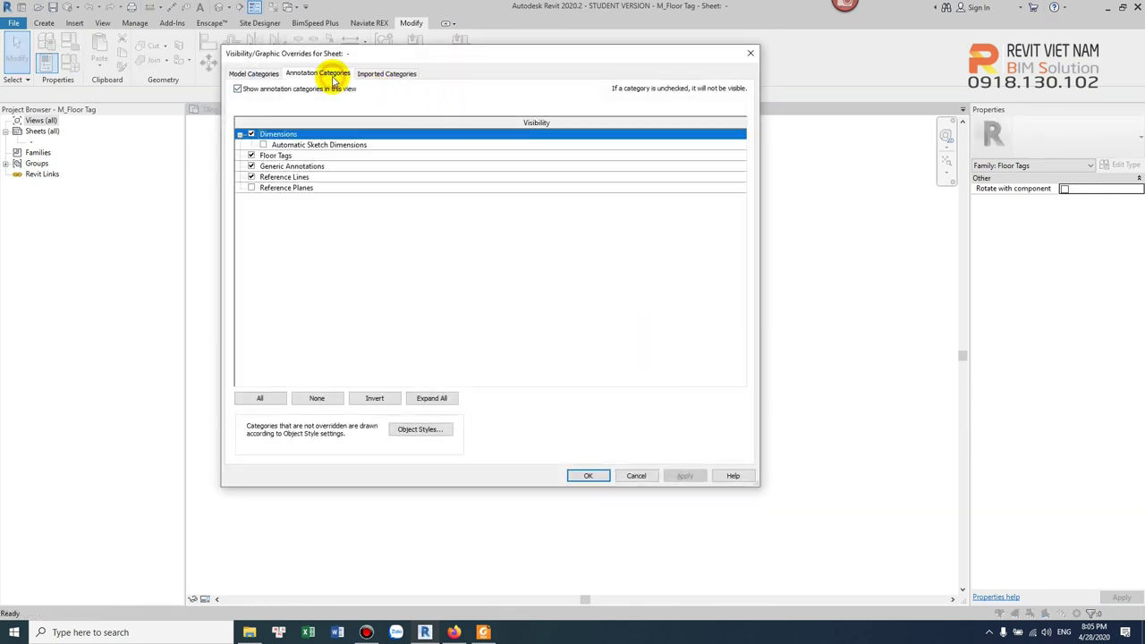
click(252, 190)
click(588, 476)
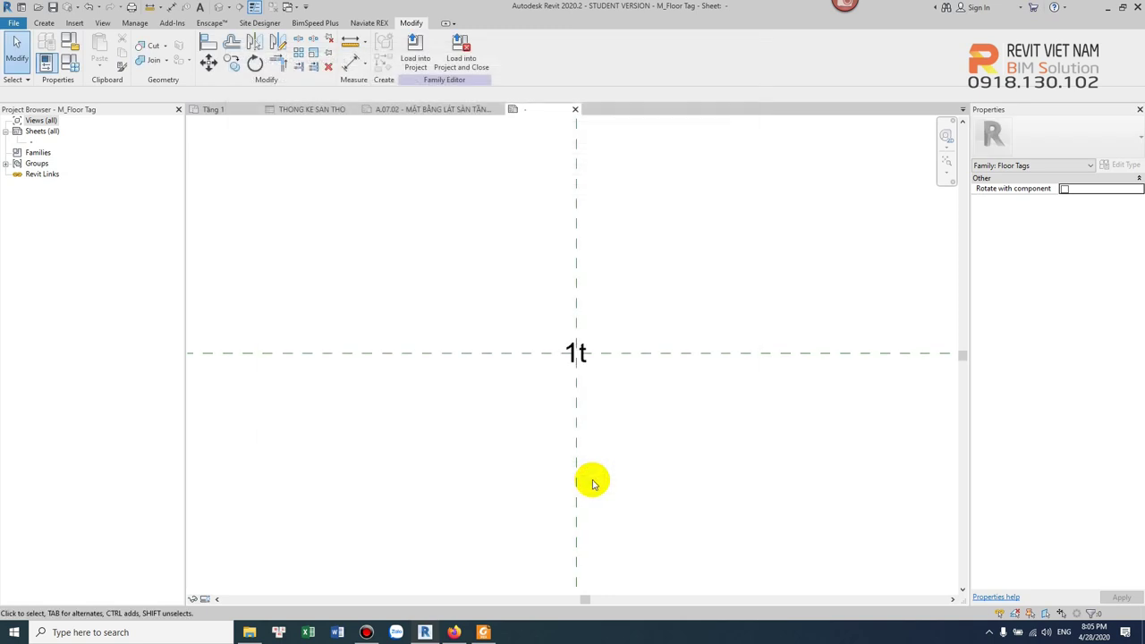
- Duplicate the label type as 2.0-UTM-0.8W with UTM Neo Sans Intel, 2 mm, width 0.8
click(597, 359)
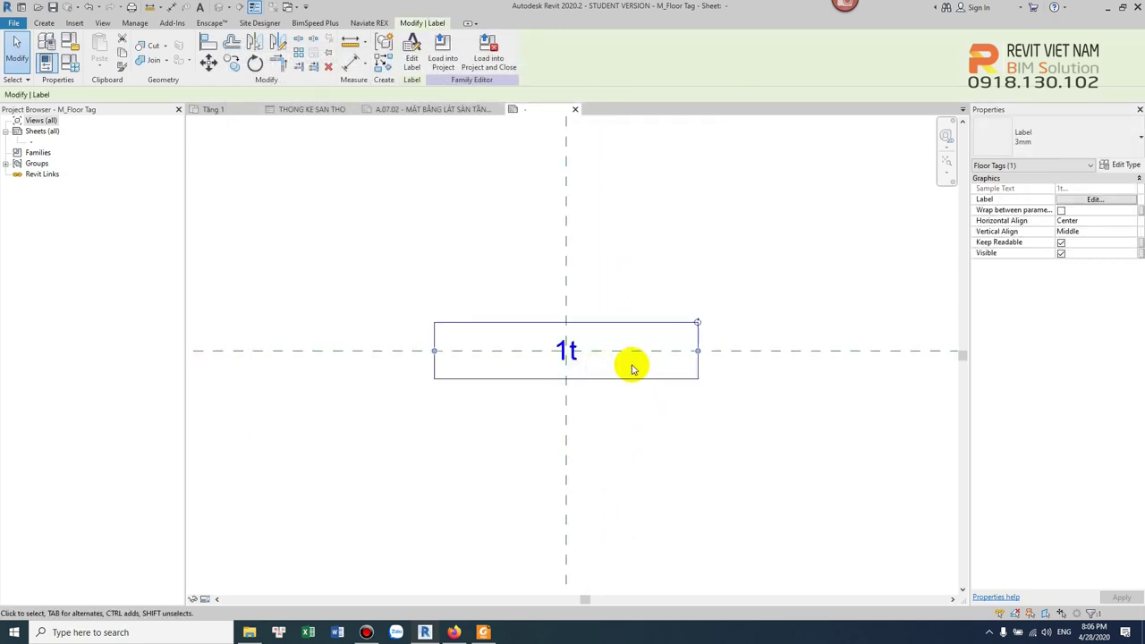
click(596, 370)
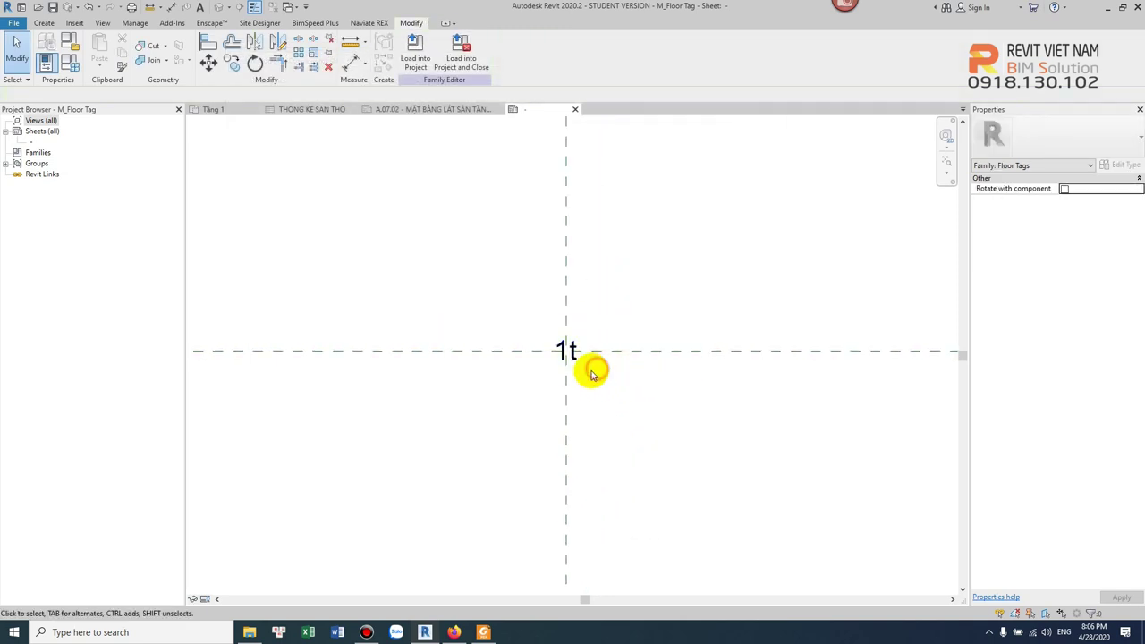
click(581, 360)
click(1084, 134)
click(1128, 166)
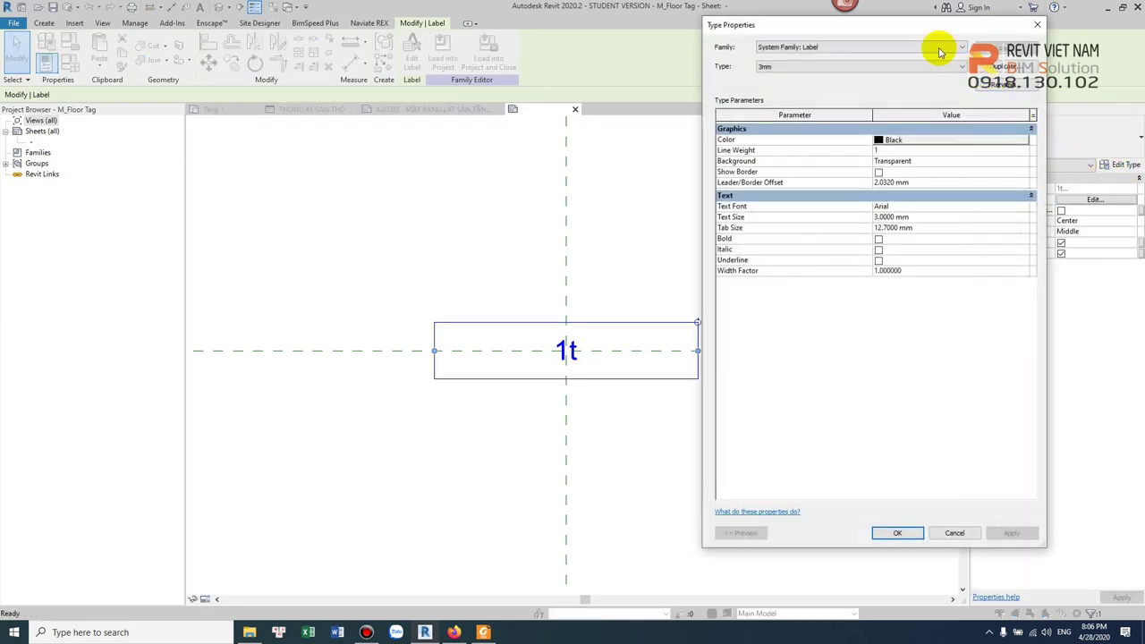
drag(926, 27, 966, 33)
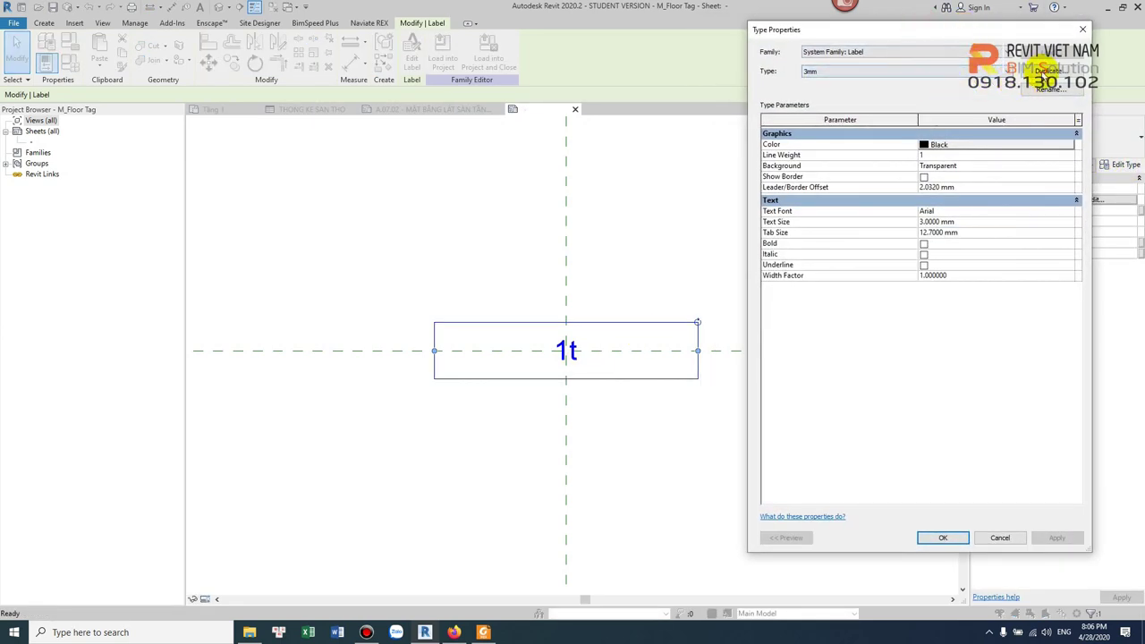
click(1047, 70)
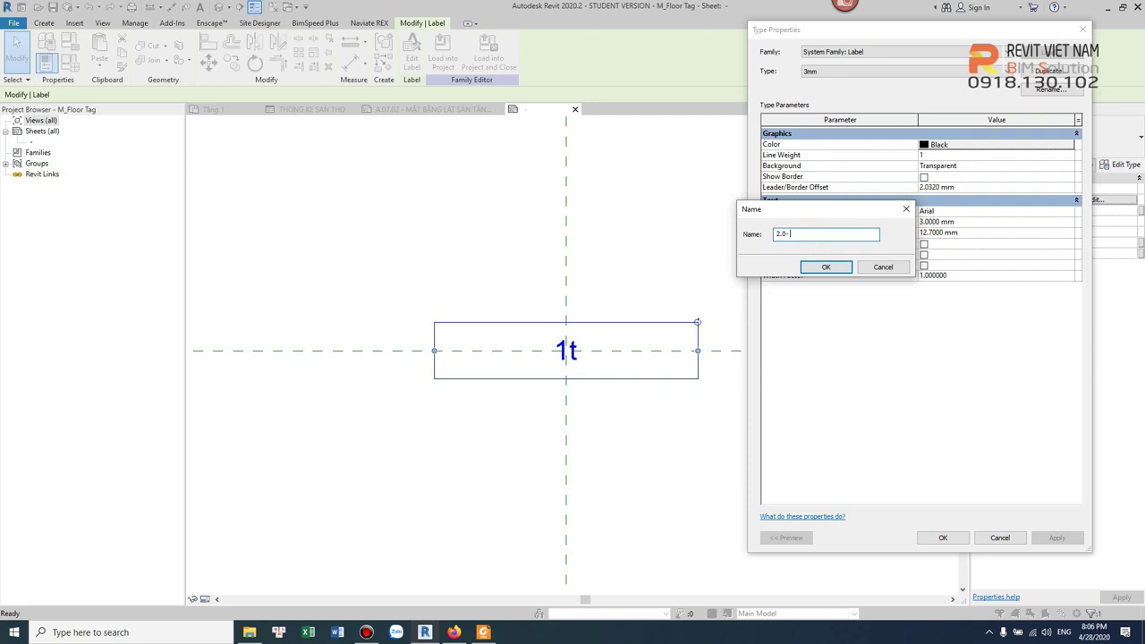
text(2.0- UTM-0.8W)
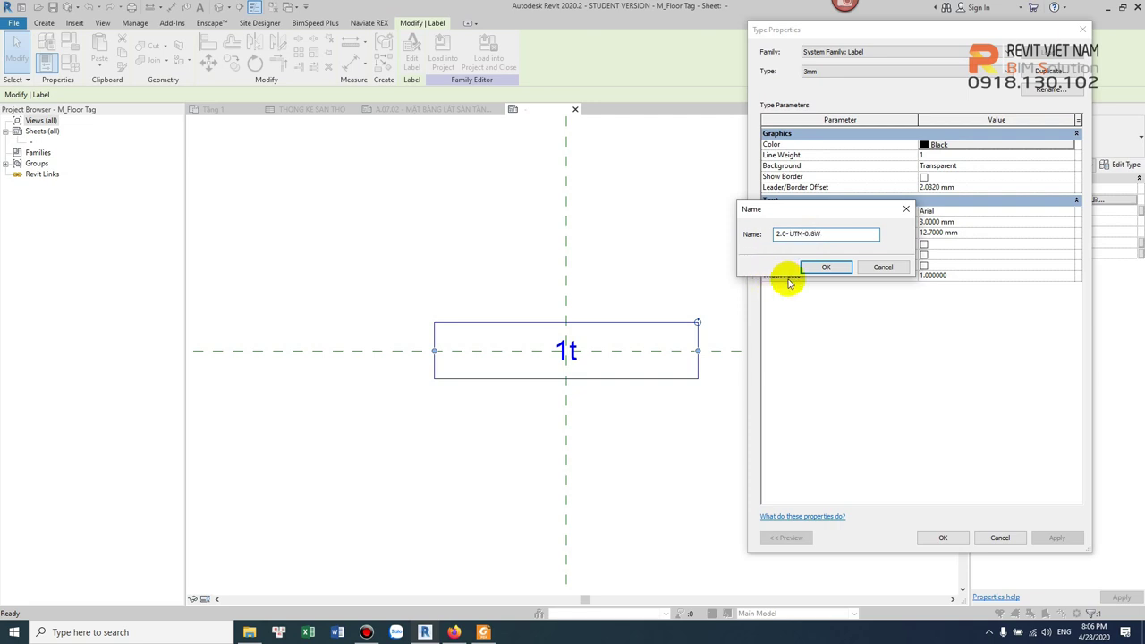
click(814, 264)
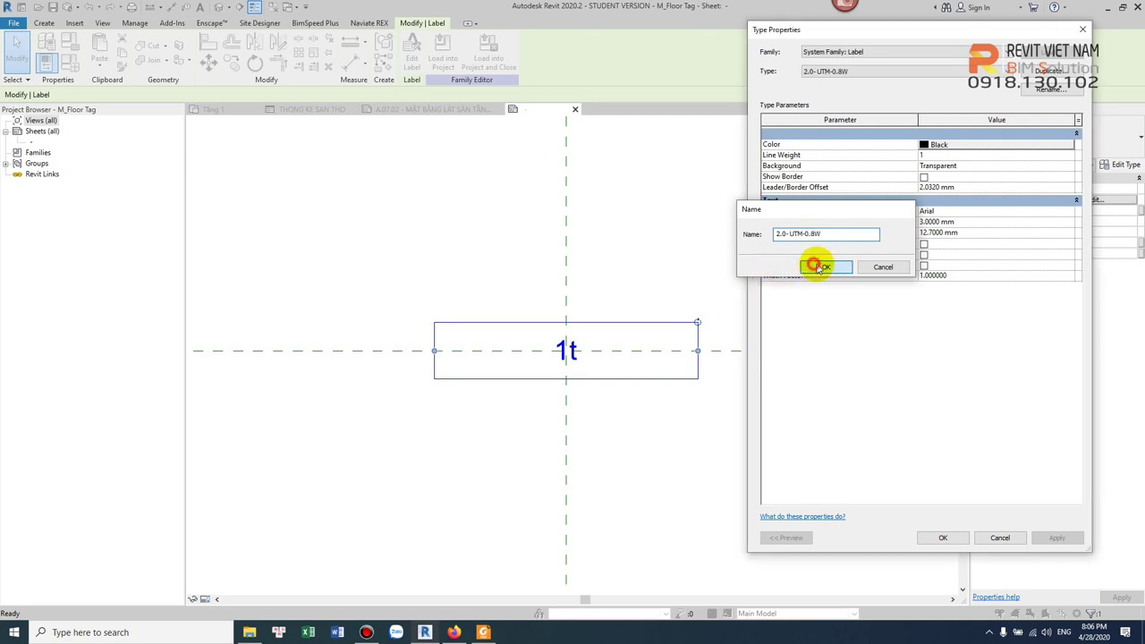
text(UTM Neo Sans Intel)
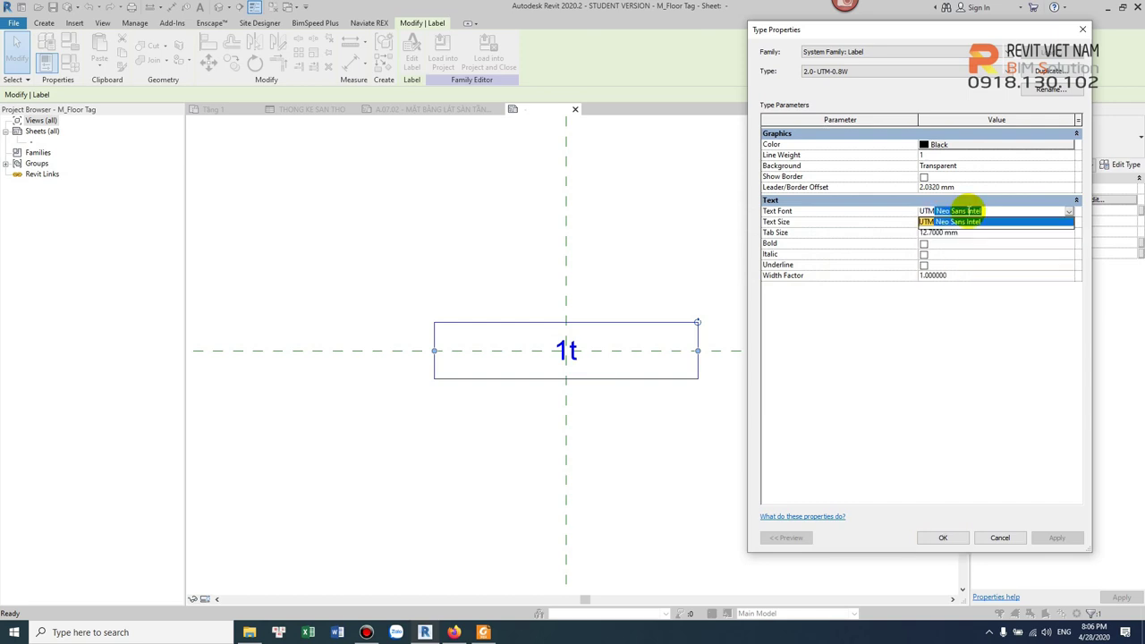
click(975, 222)
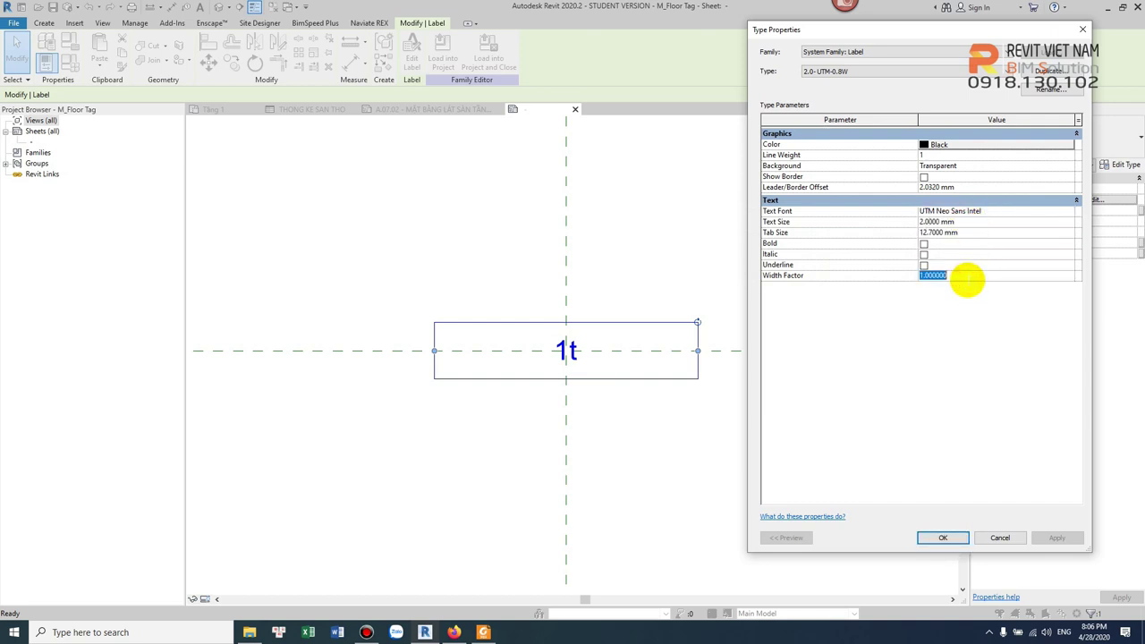
click(930, 538)
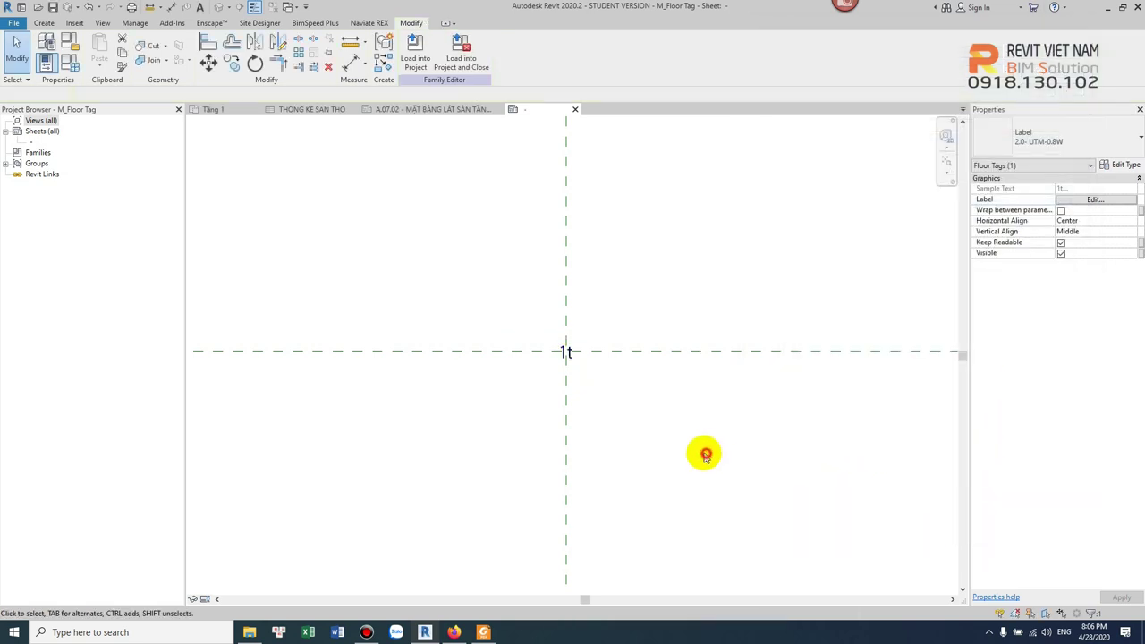
- Narrow the label box tightly around the 1t label
scroll(564, 353, up, 3)
scroll(769, 358, down, 1)
drag(828, 357, 718, 352)
click(624, 296)
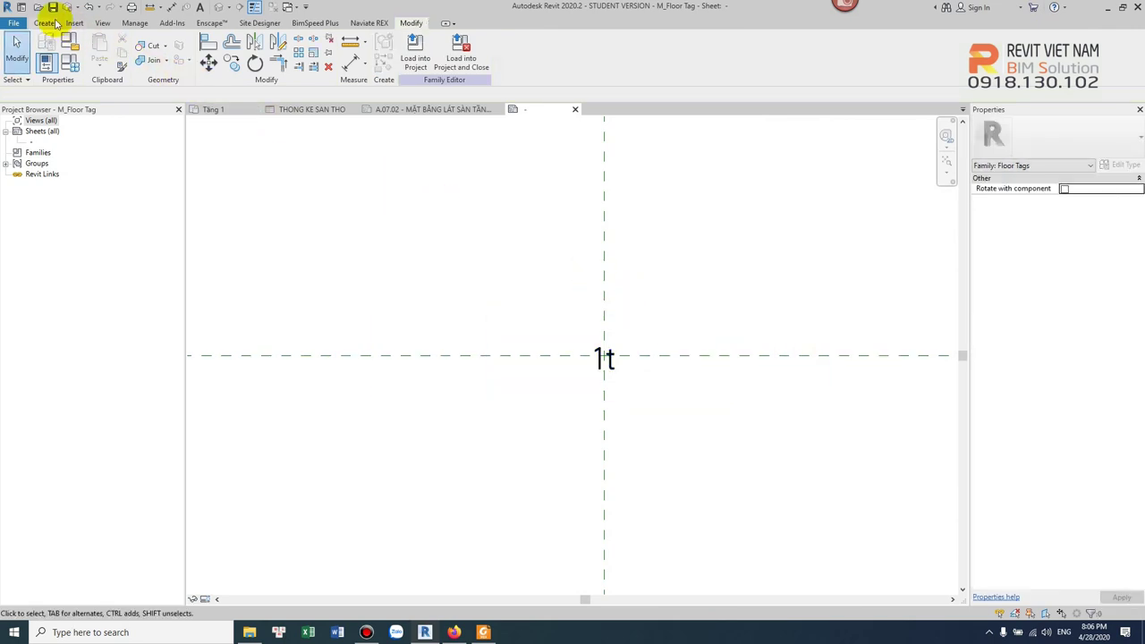
- Draw a rectangular frame of lines around the 1t label
click(45, 24)
click(421, 41)
click(523, 313)
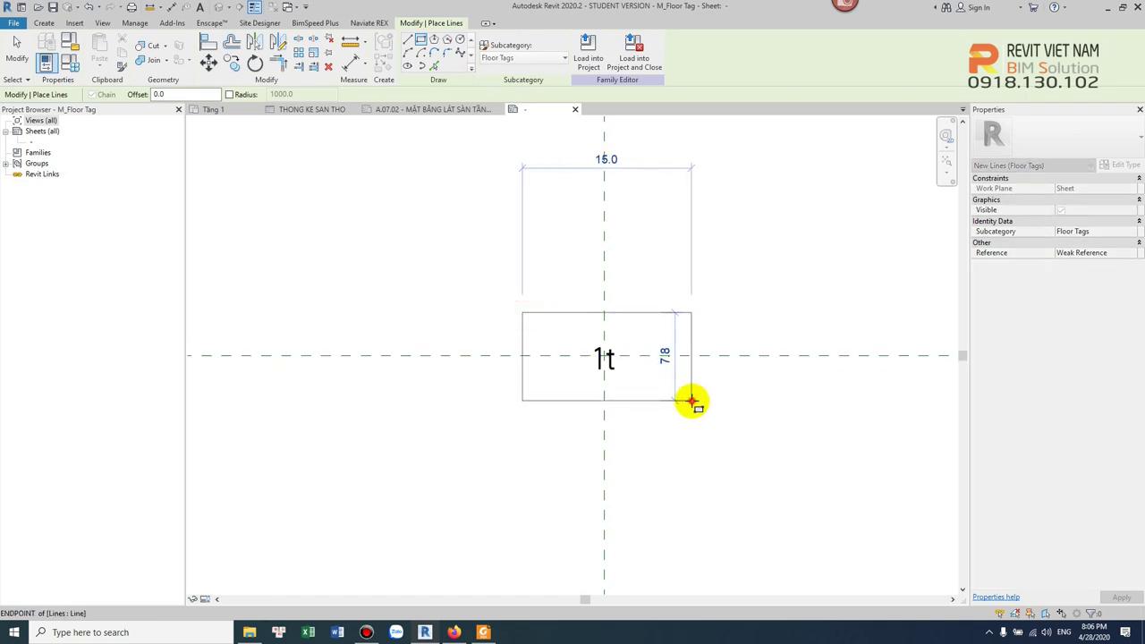
click(692, 400)
key(Escape)
key(Escape)
- Add an aligned dimension (DI) across the frame's right edge, centre plane and left edge, set to EQ
key(d)
key(i)
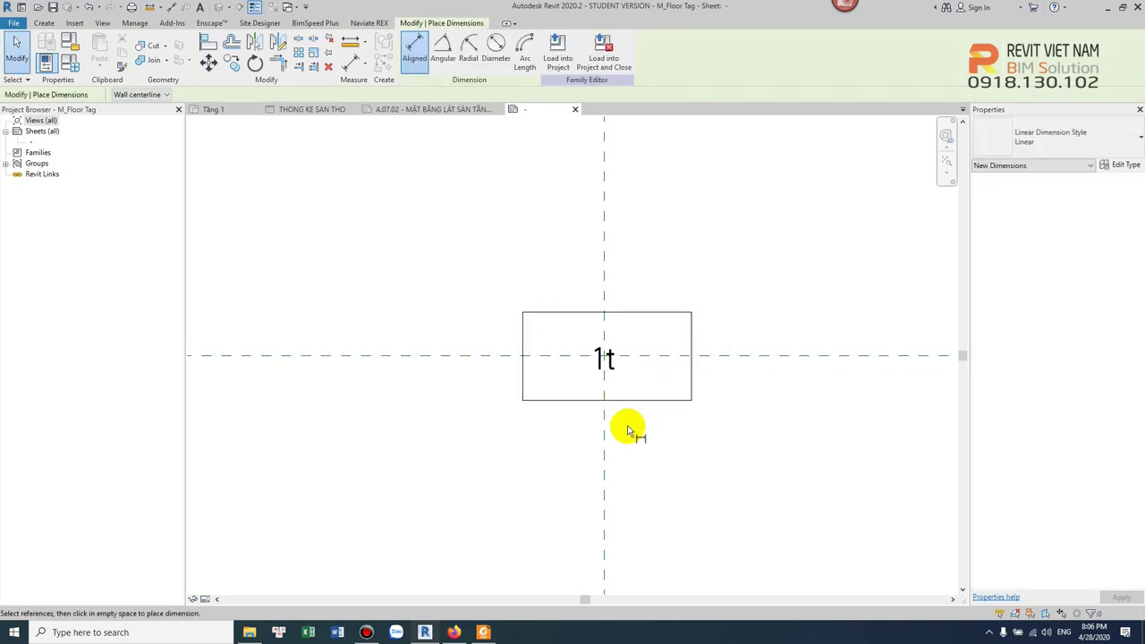
click(691, 393)
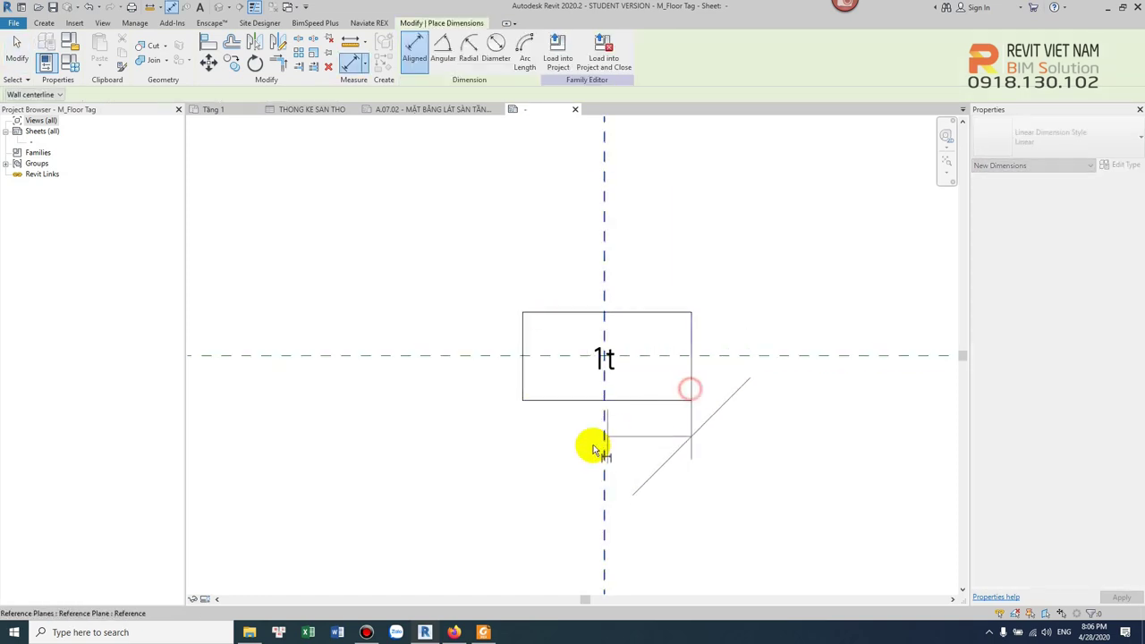
click(604, 439)
click(521, 391)
scroll(520, 391, down, 2)
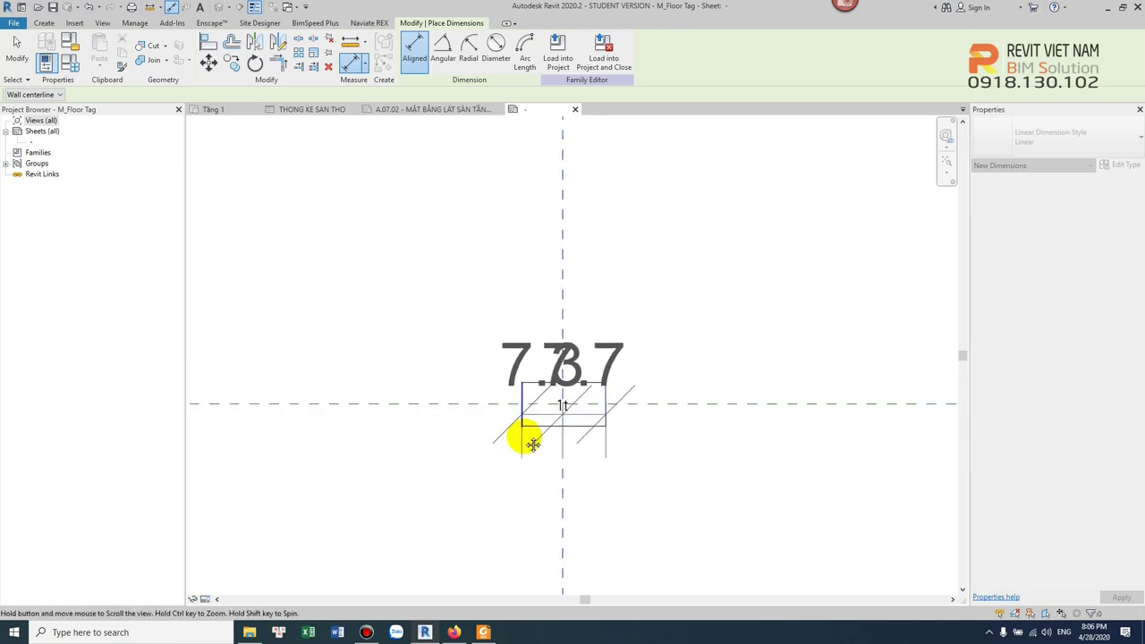
click(594, 288)
click(560, 219)
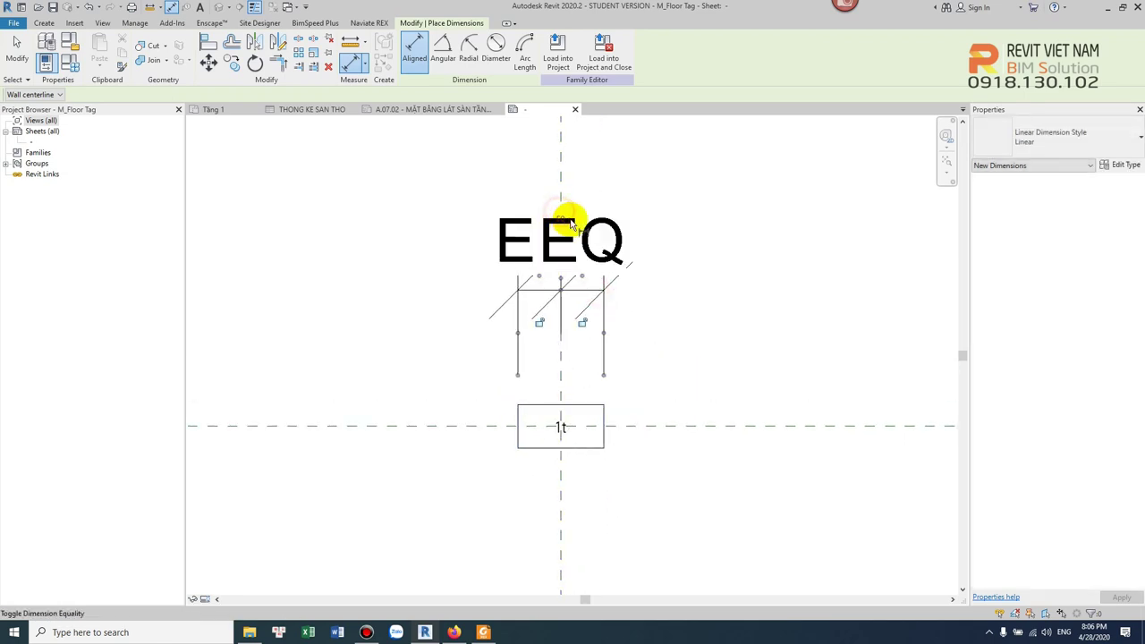
click(564, 218)
scroll(614, 421, up, 2)
key(Escape)
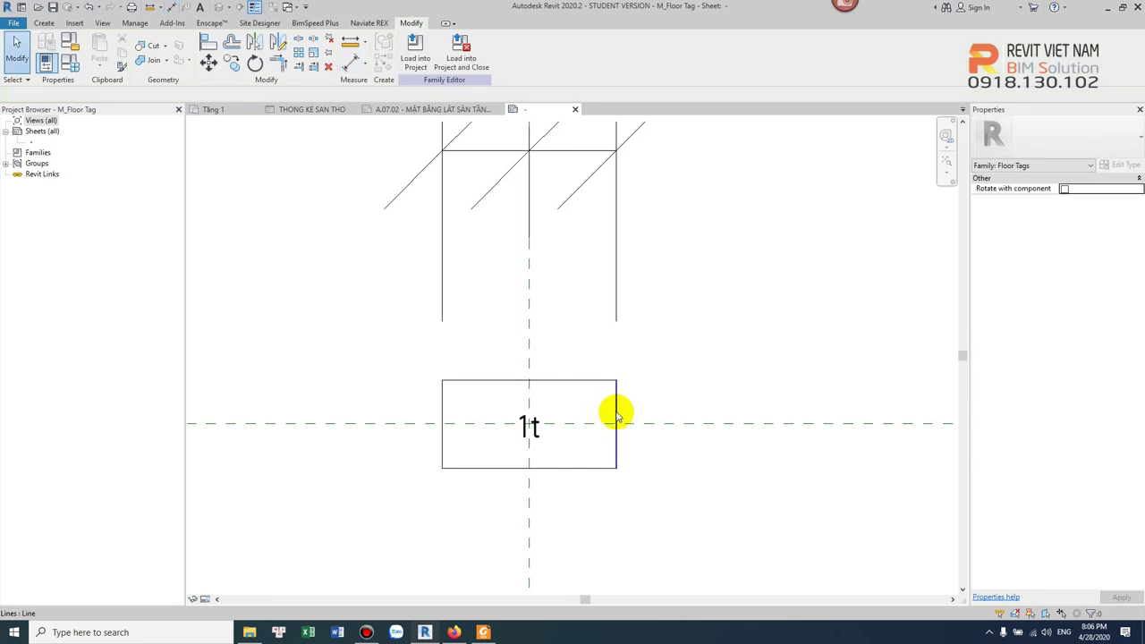
- Toggle EQ on the dimension across the vertical lines so the box stays centred
scroll(612, 407, down, 1)
click(610, 394)
scroll(610, 434, down, 1)
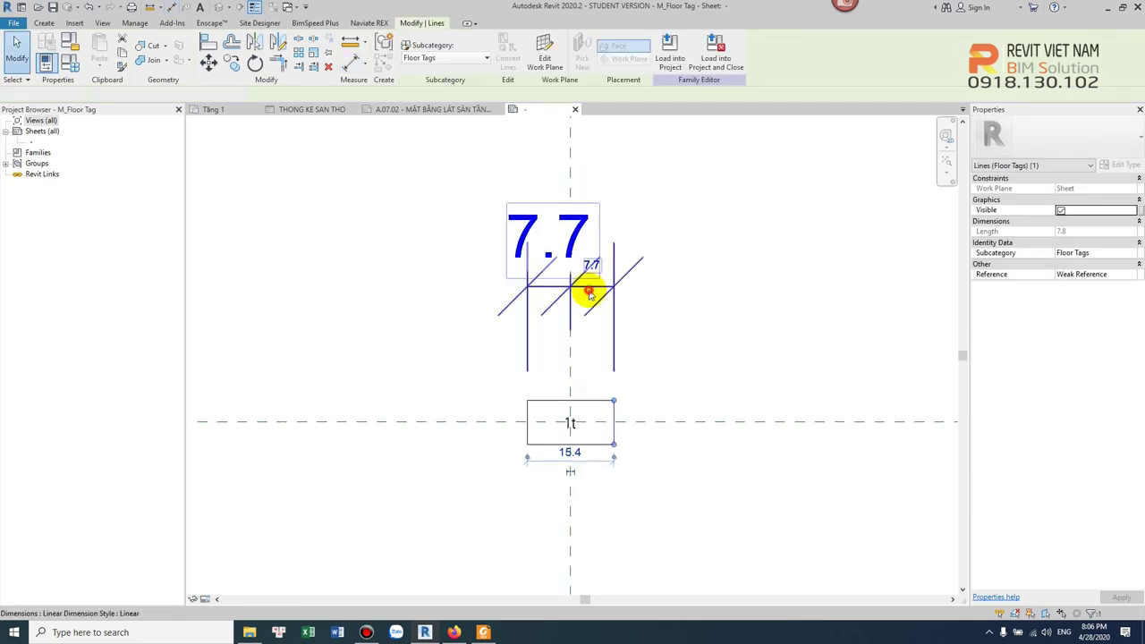
click(591, 296)
click(567, 217)
scroll(602, 471, up, 2)
key(Escape)
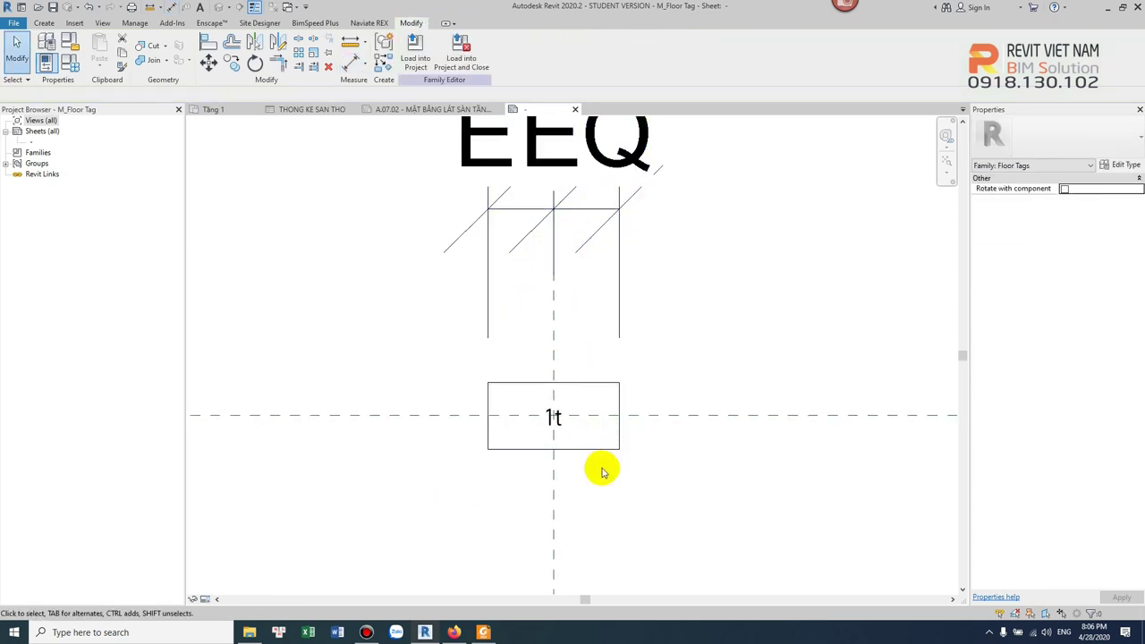
click(619, 431)
scroll(609, 435, down, 1)
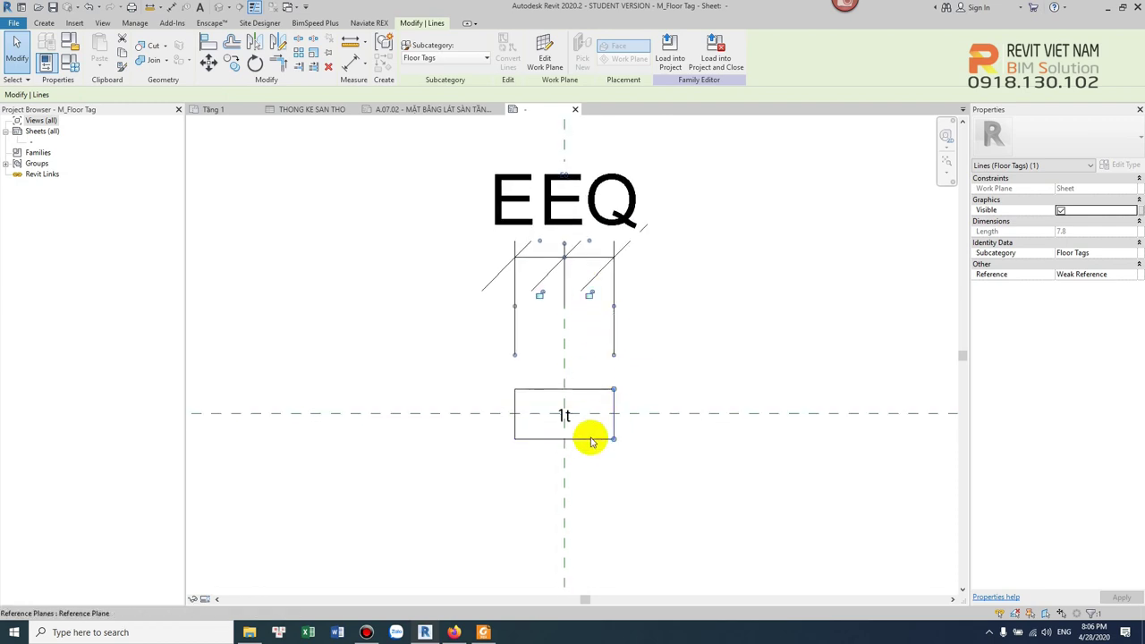
scroll(609, 431, up, 2)
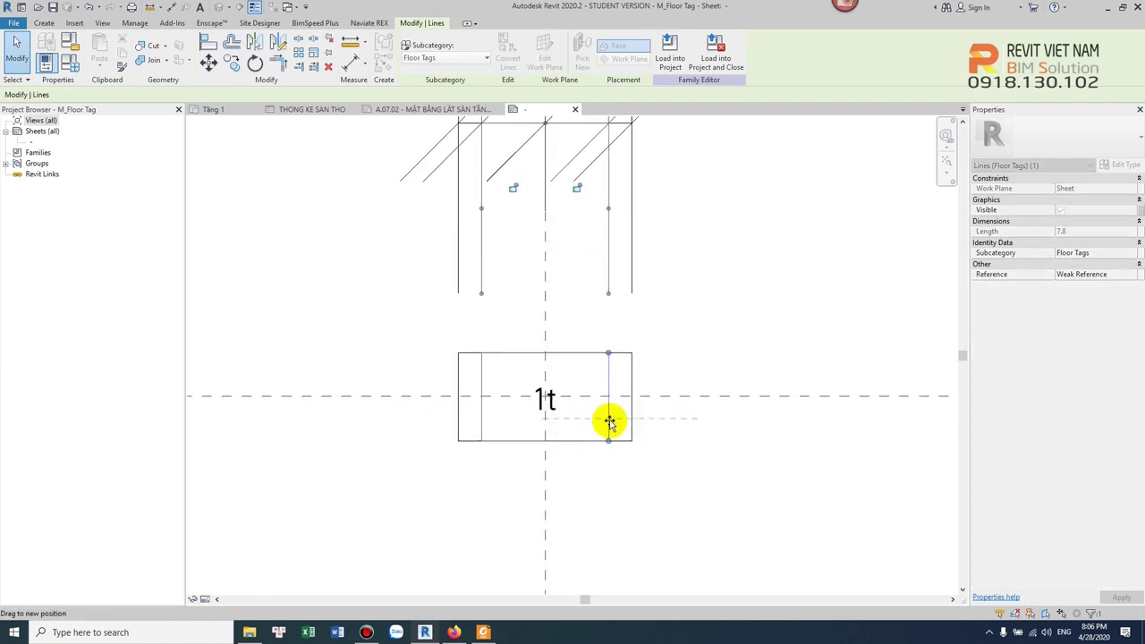
click(658, 431)
middle_drag(666, 441, 651, 423)
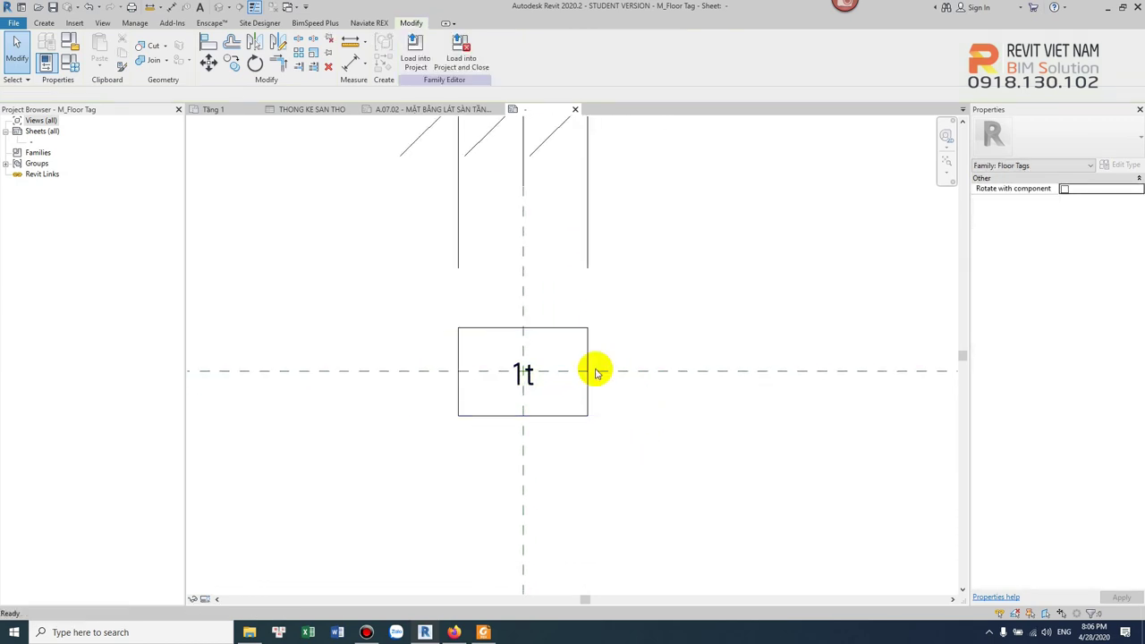
- Dimension the top, centre and bottom lines with the 43.9 aligned dimension and set it to EQ
key(d)
key(i)
click(560, 376)
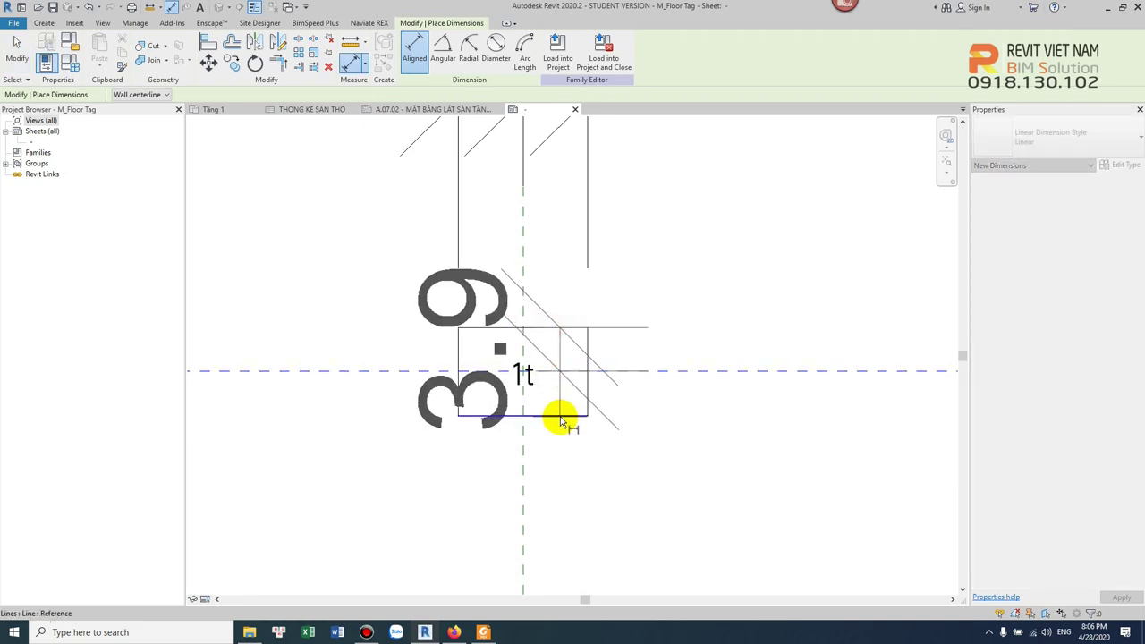
scroll(680, 447, down, 2)
click(705, 475)
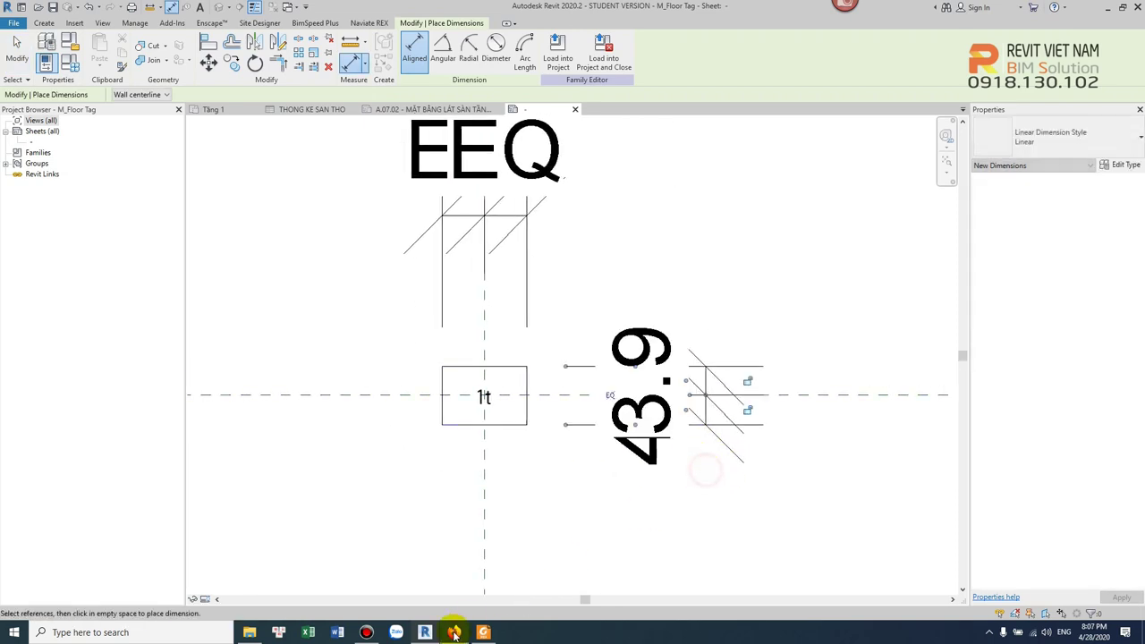
click(366, 632)
click(366, 633)
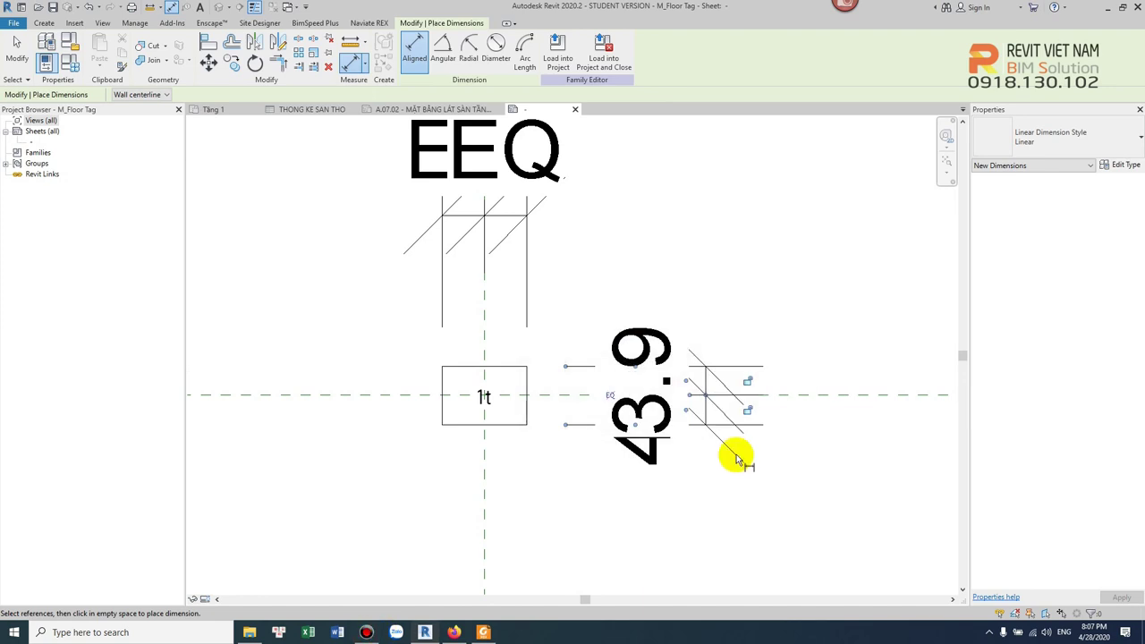
click(732, 426)
click(608, 396)
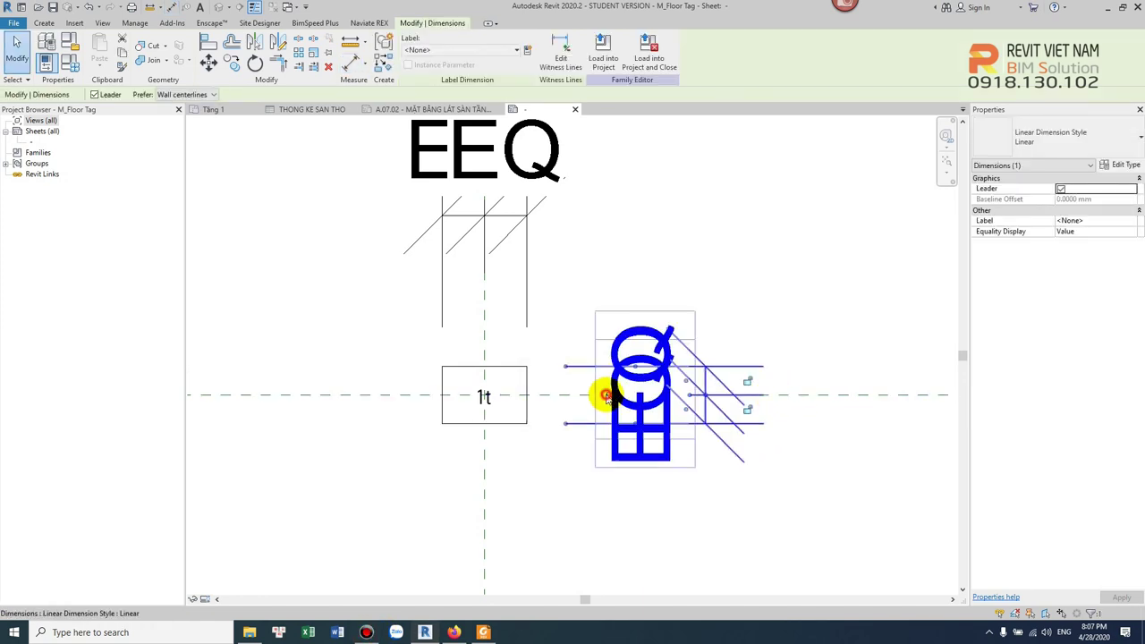
scroll(537, 416, up, 3)
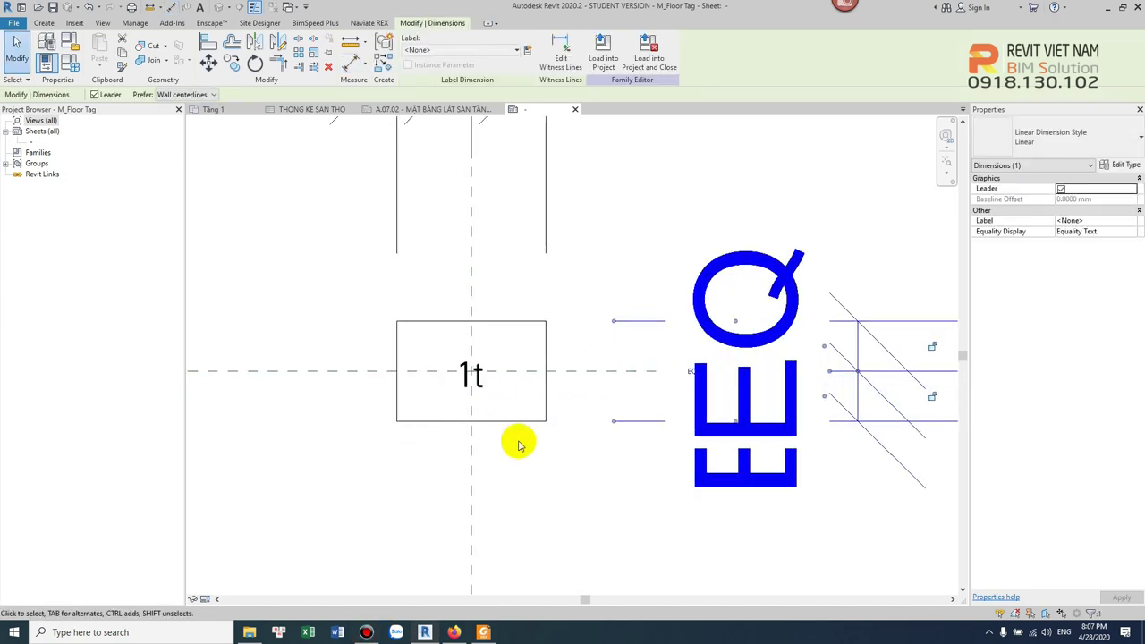
- Drag the box's bottom edge up to make the frame shorter
click(509, 421)
drag(509, 421, 511, 403)
click(511, 409)
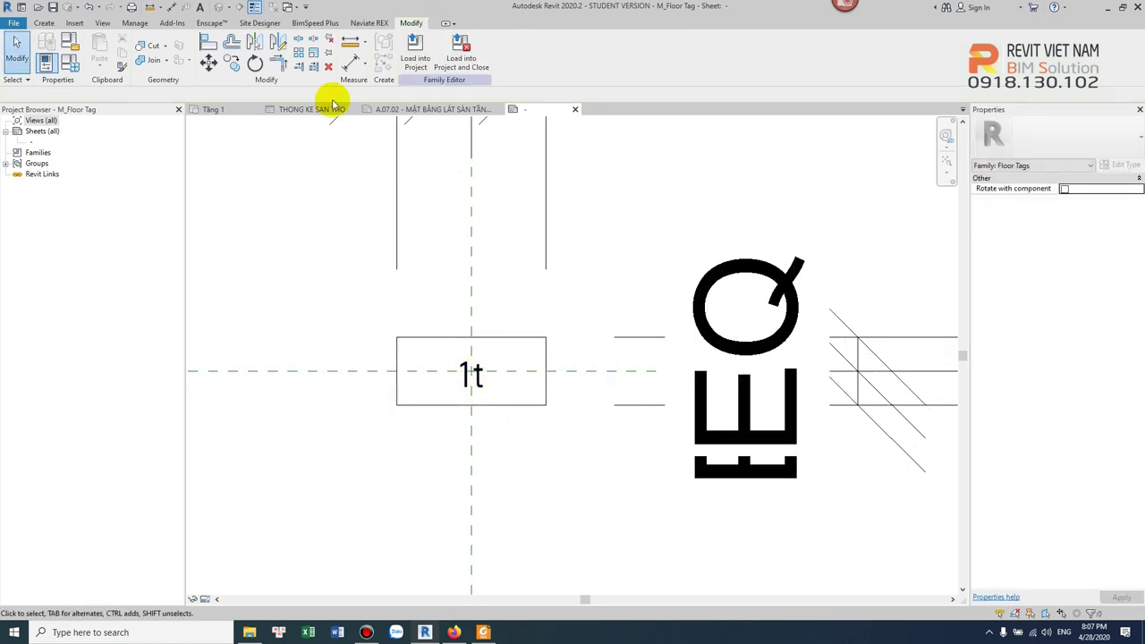
click(44, 22)
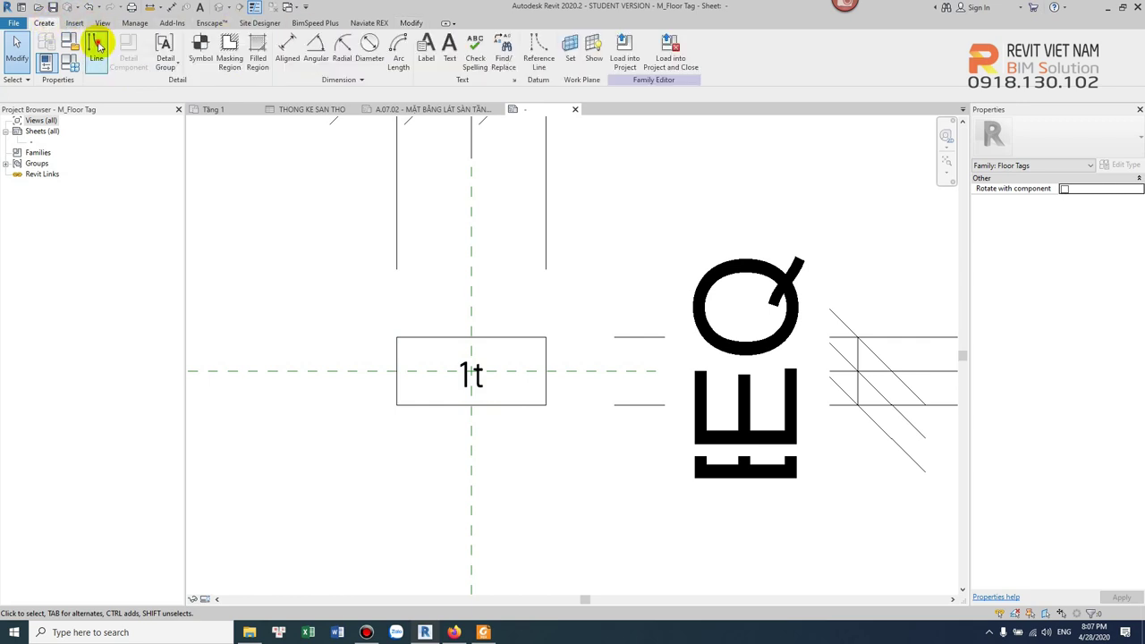
- Switch line drawing to Fillet Arc with a fixed Radius of 1.5
click(352, 64)
click(447, 55)
scroll(402, 310, up, 2)
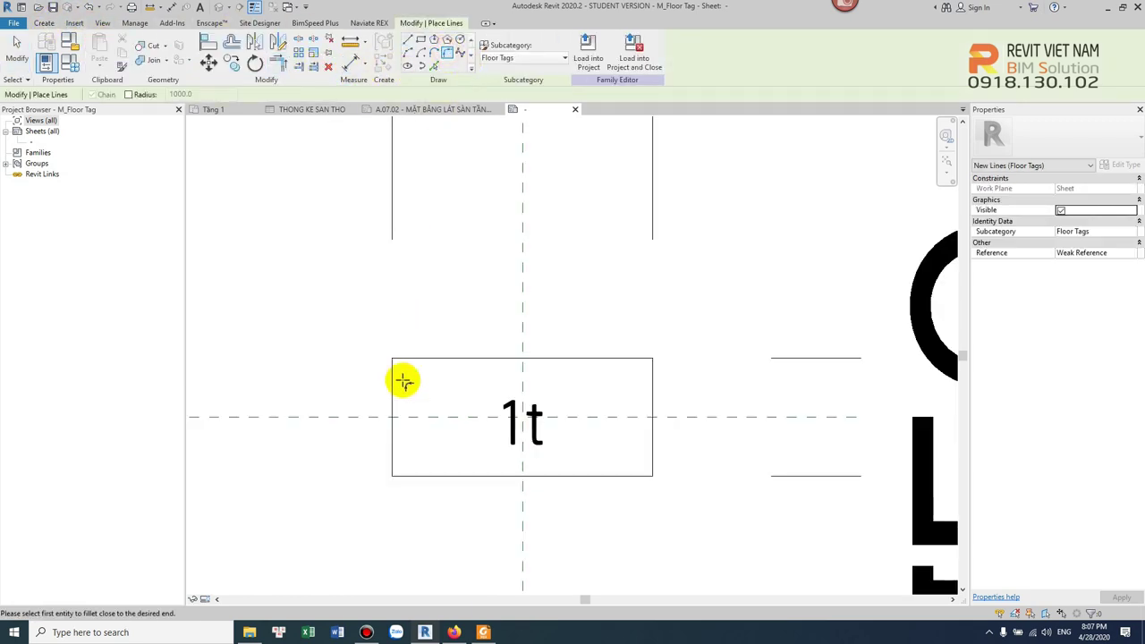
click(394, 384)
click(405, 360)
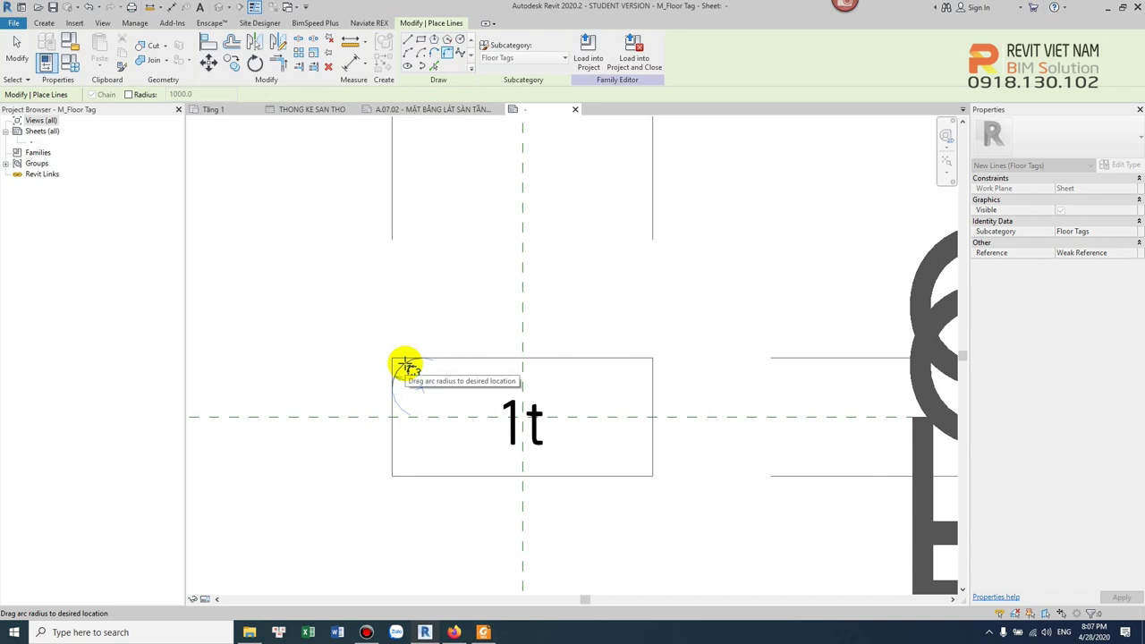
key(Escape)
click(135, 96)
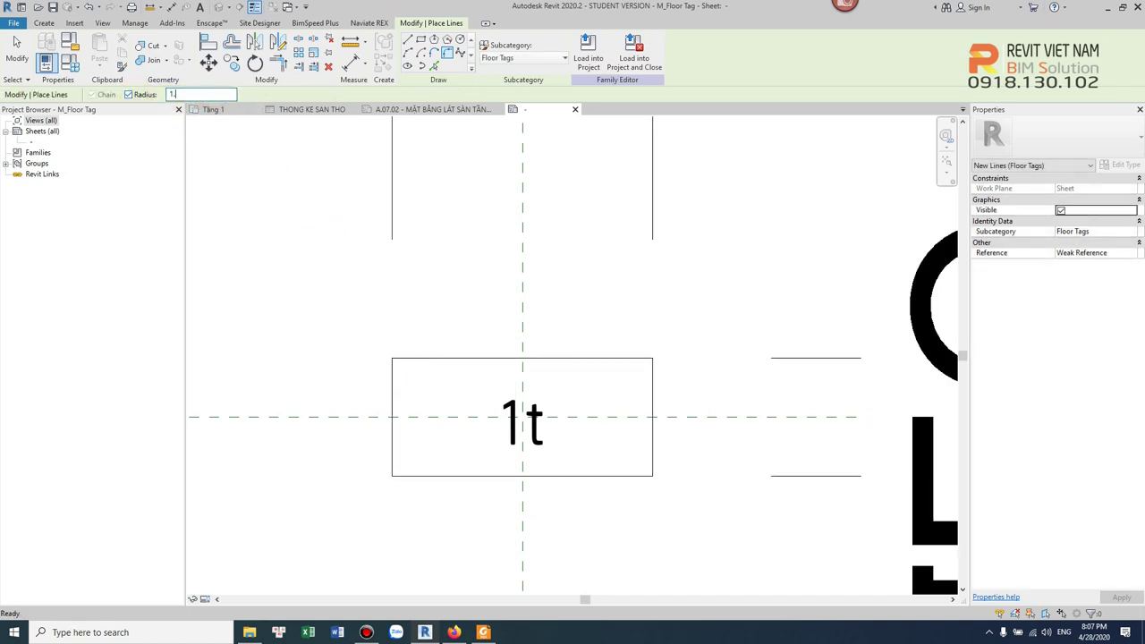
click(202, 94)
text(.5)
- Fillet the top-left, top-right, bottom-right and bottom-left corners of the frame
click(392, 375)
click(417, 360)
click(631, 359)
click(654, 400)
click(652, 448)
click(415, 478)
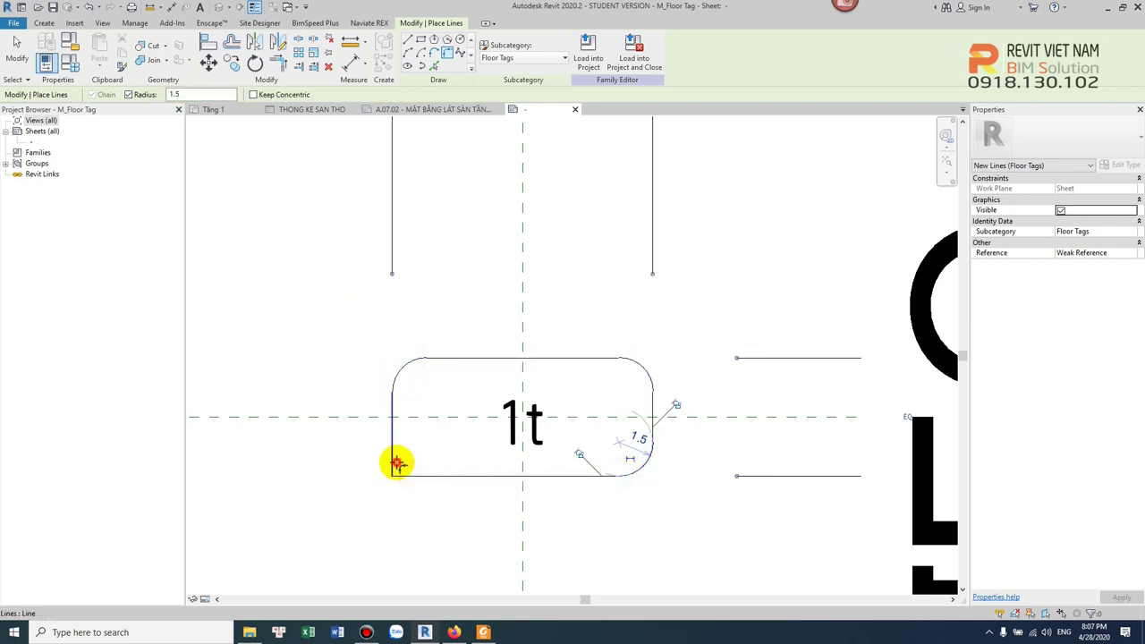
click(394, 463)
key(Escape)
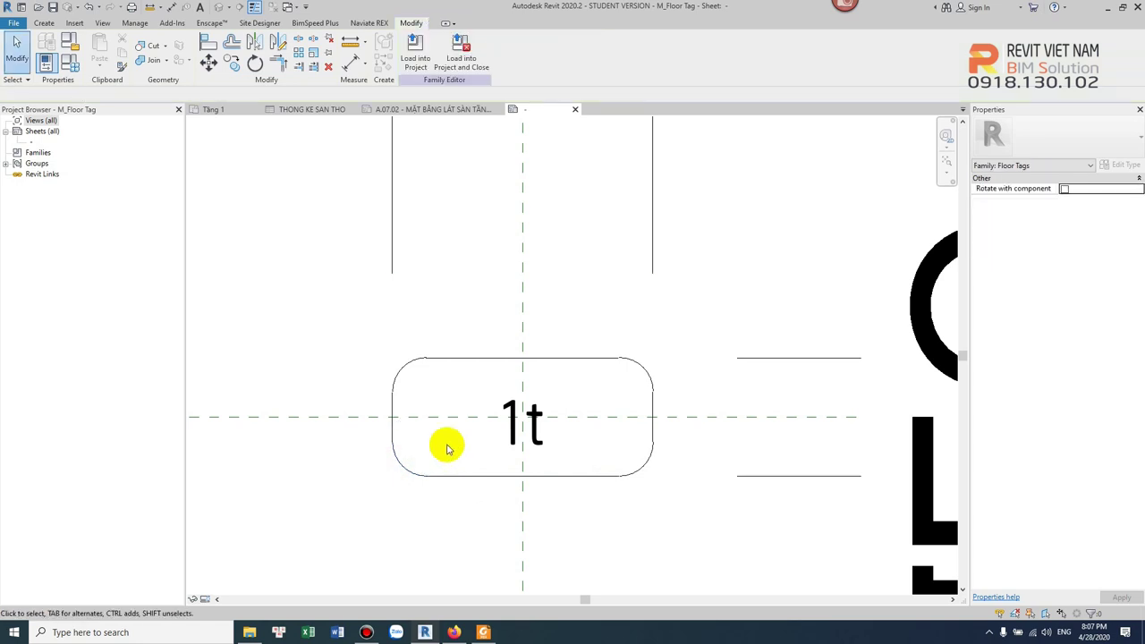
- Load the tag family into WC.rvt, overwriting the existing version
click(417, 45)
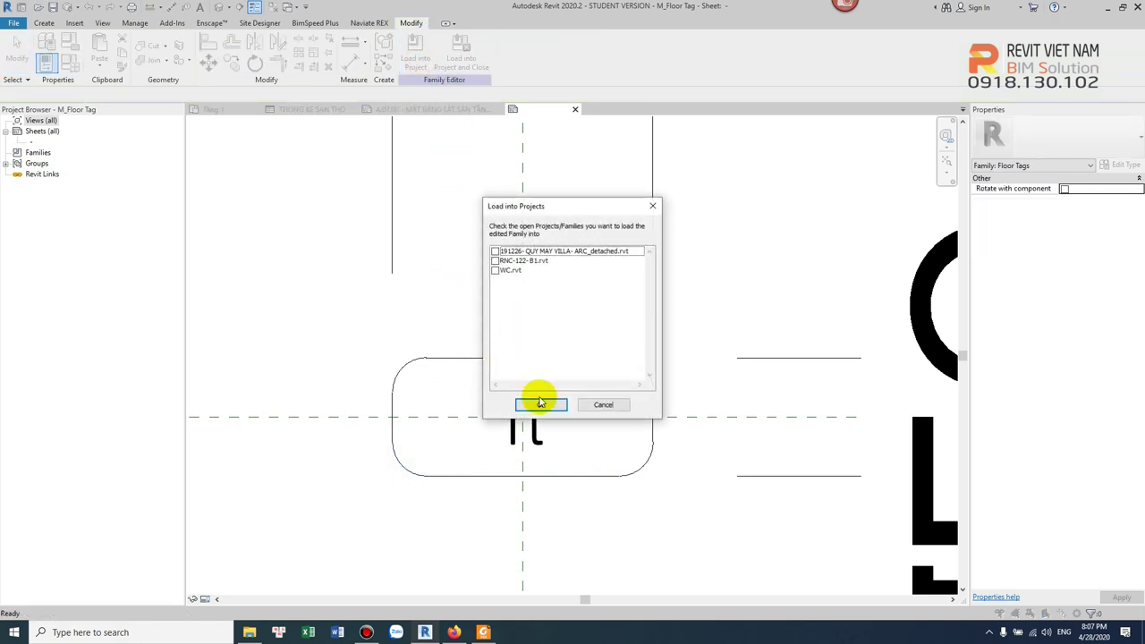
click(495, 271)
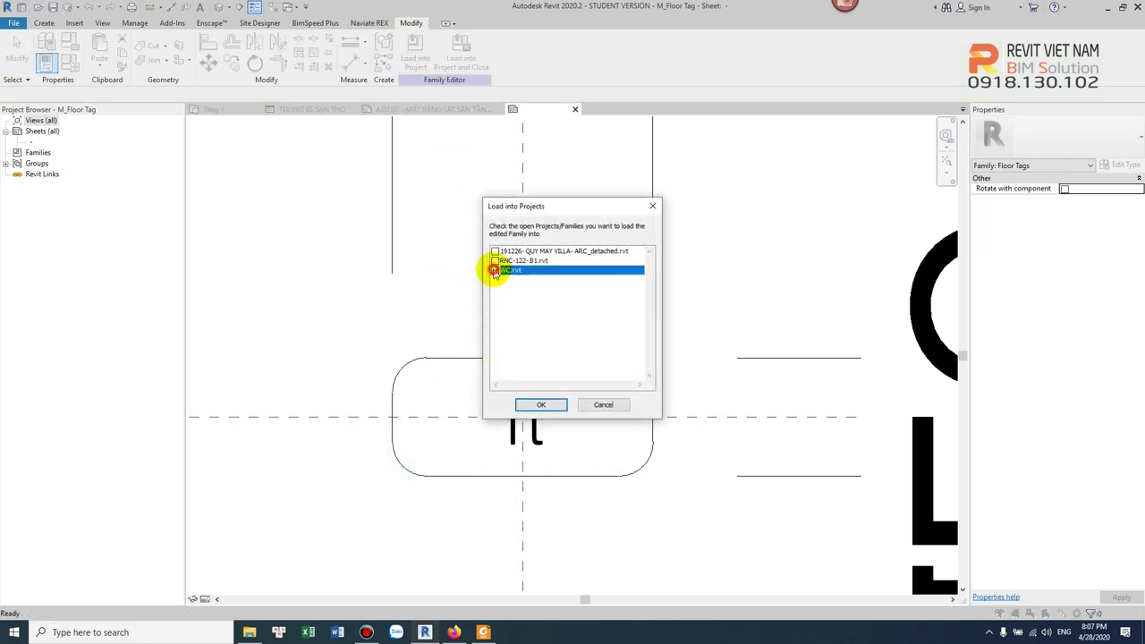
click(540, 407)
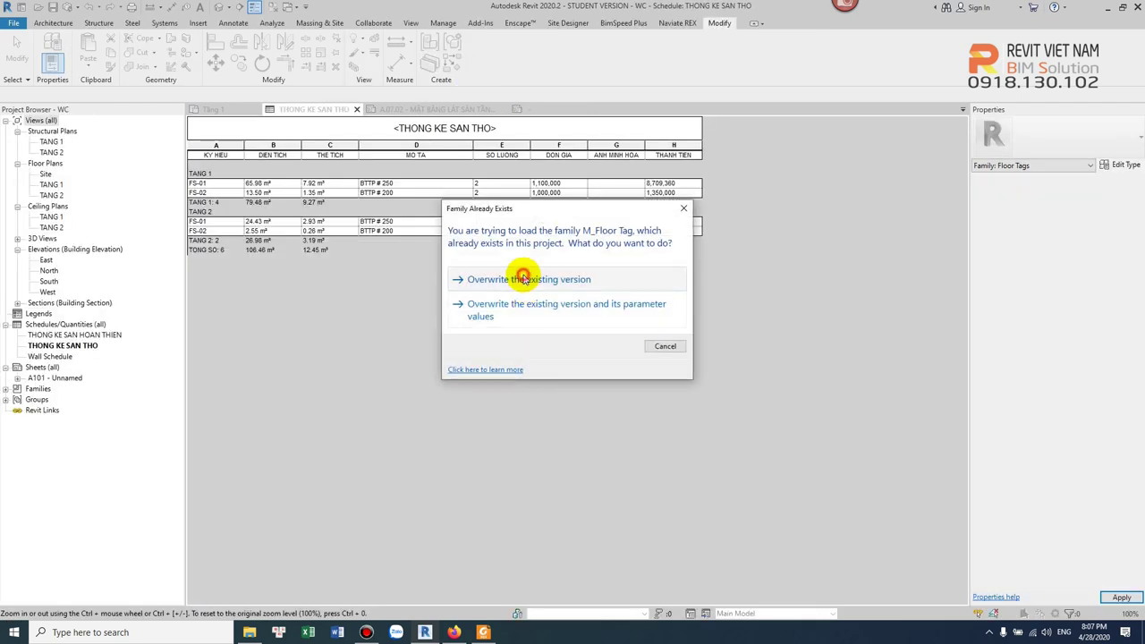
click(523, 279)
- Open the TANG 1 floor plan and cycle through the other open views
double_click(51, 185)
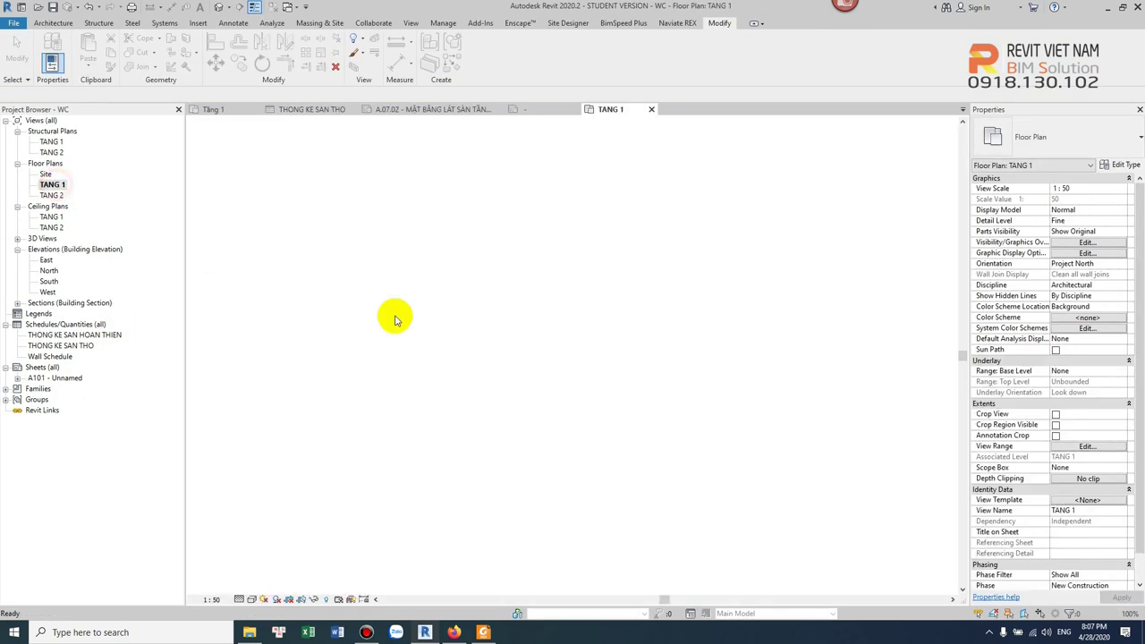
scroll(626, 401, up, 2)
scroll(626, 401, up, 1)
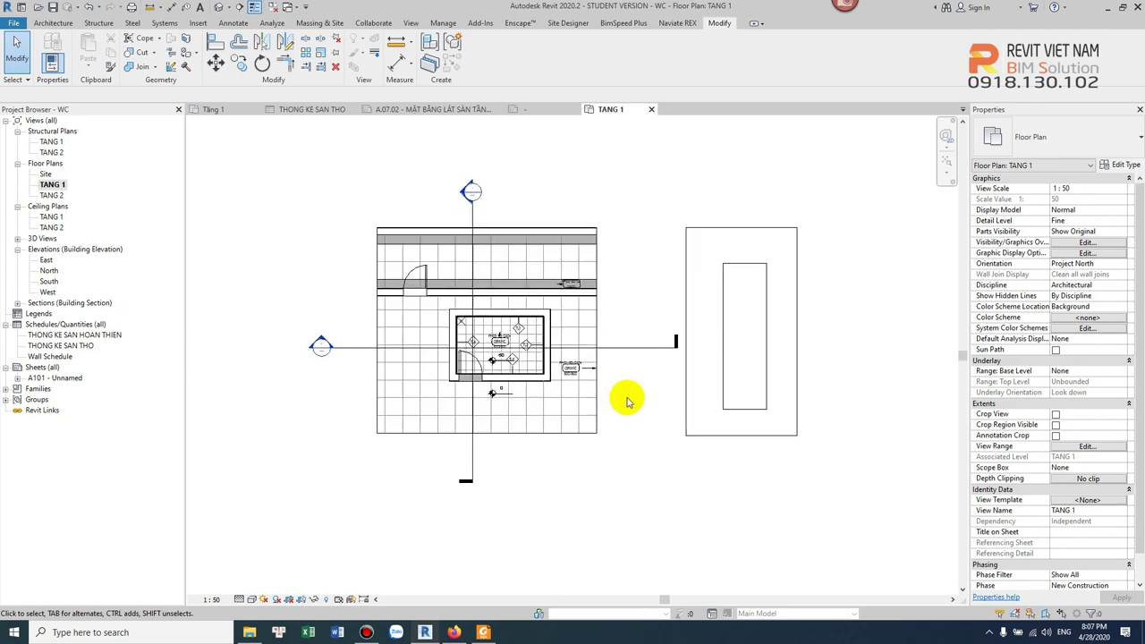
key(ctrl+Tab)
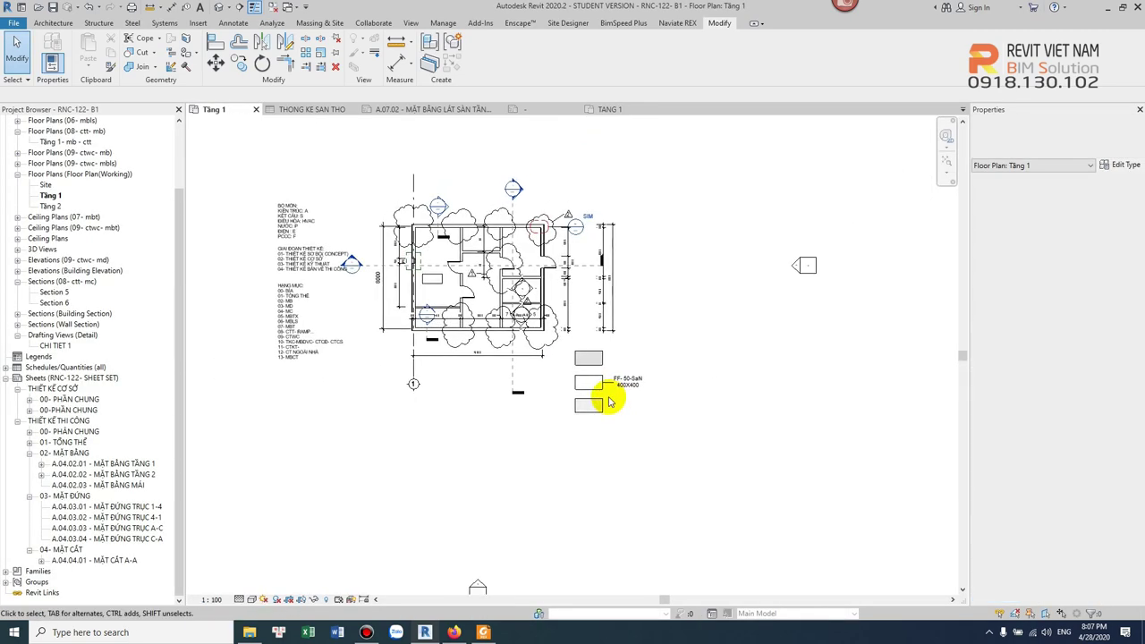
key(ctrl+Tab)
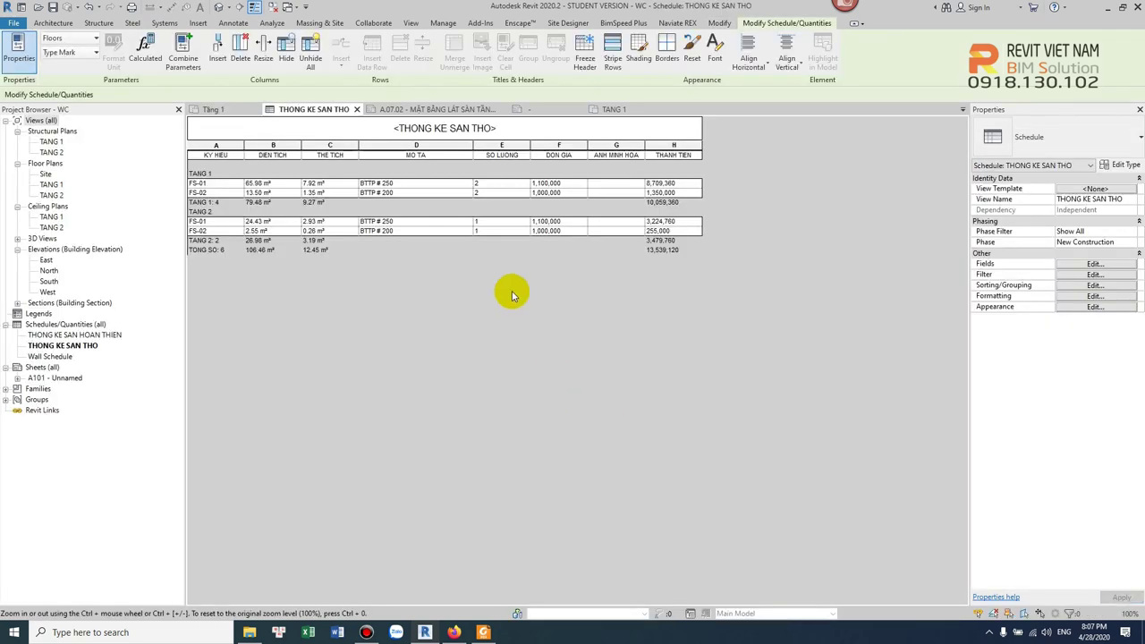
key(ctrl+Tab)
key(ctrl+Tab)
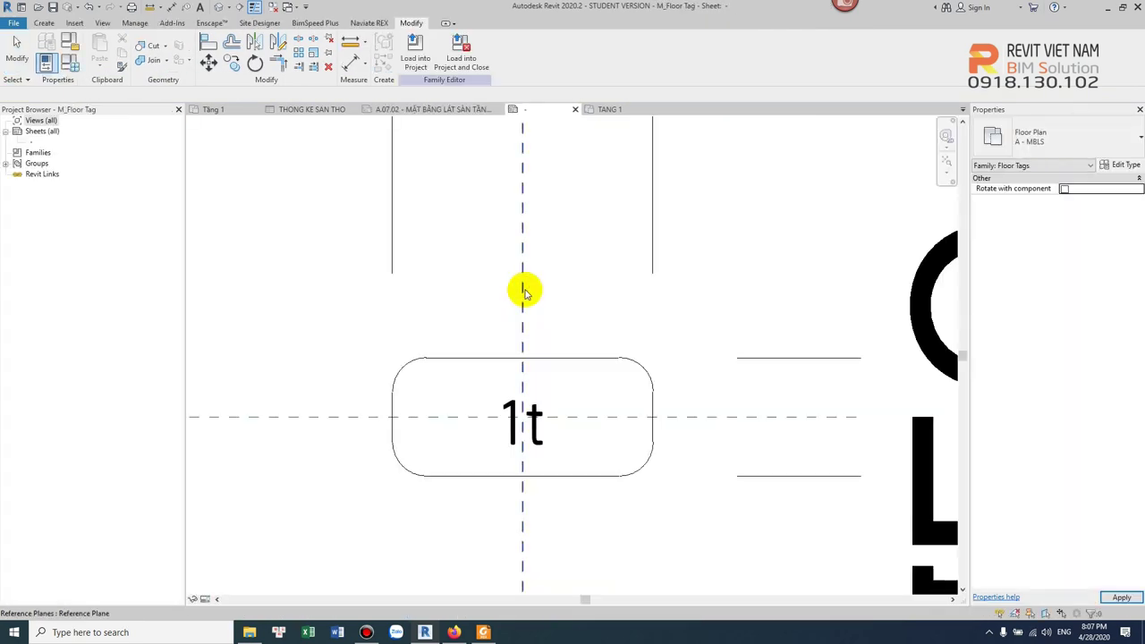
- Load the tag family into RNC-122-B1.rvt instead, overwriting the existing version
click(416, 61)
click(495, 270)
click(495, 261)
click(542, 406)
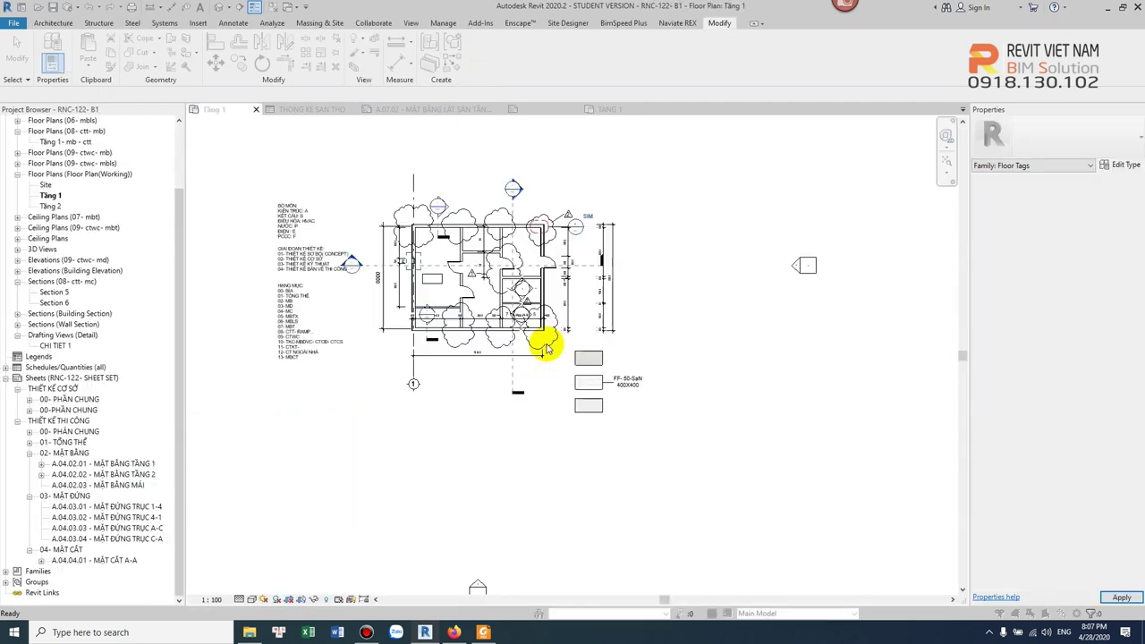
click(545, 279)
- Move the floor tag to sit right of the tile floor
scroll(653, 393, up, 5)
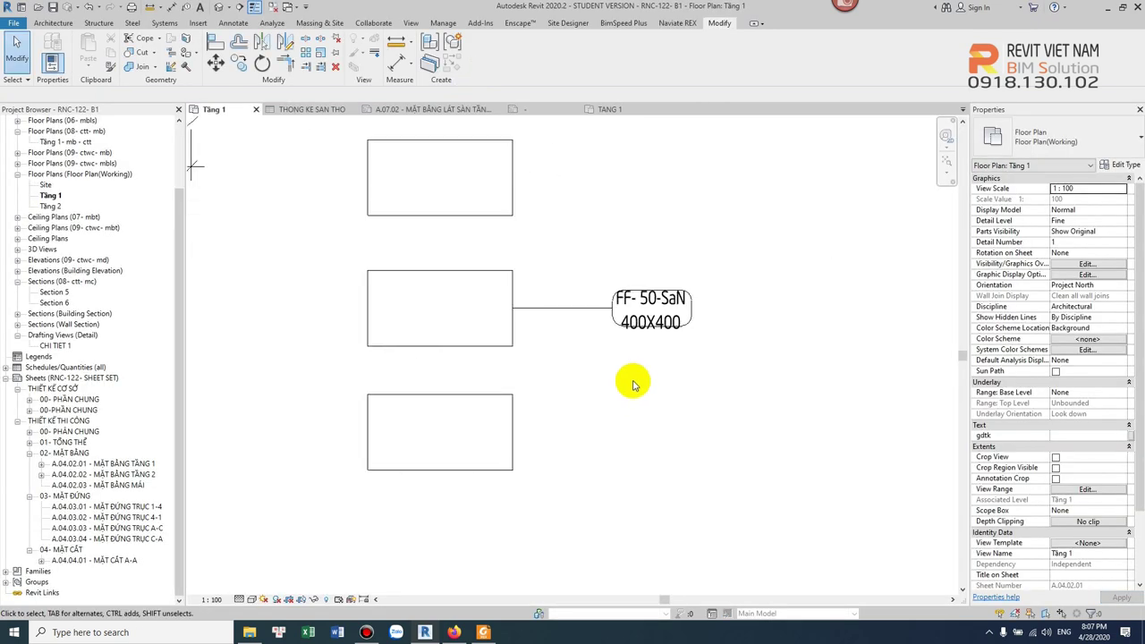
click(654, 333)
drag(651, 332, 556, 339)
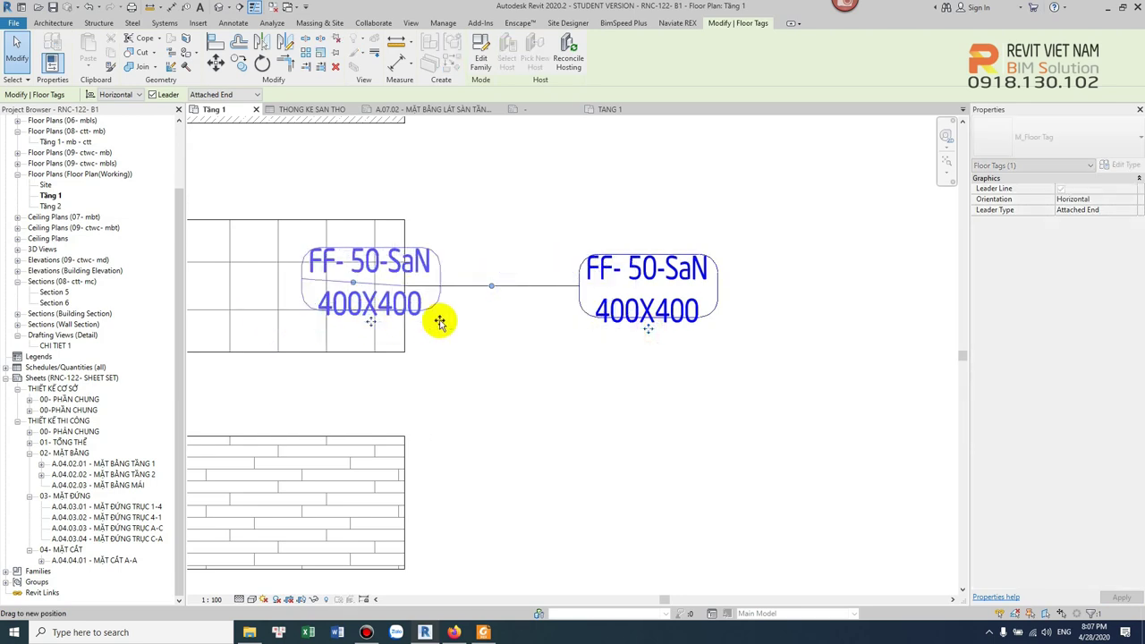
drag(556, 338, 555, 337)
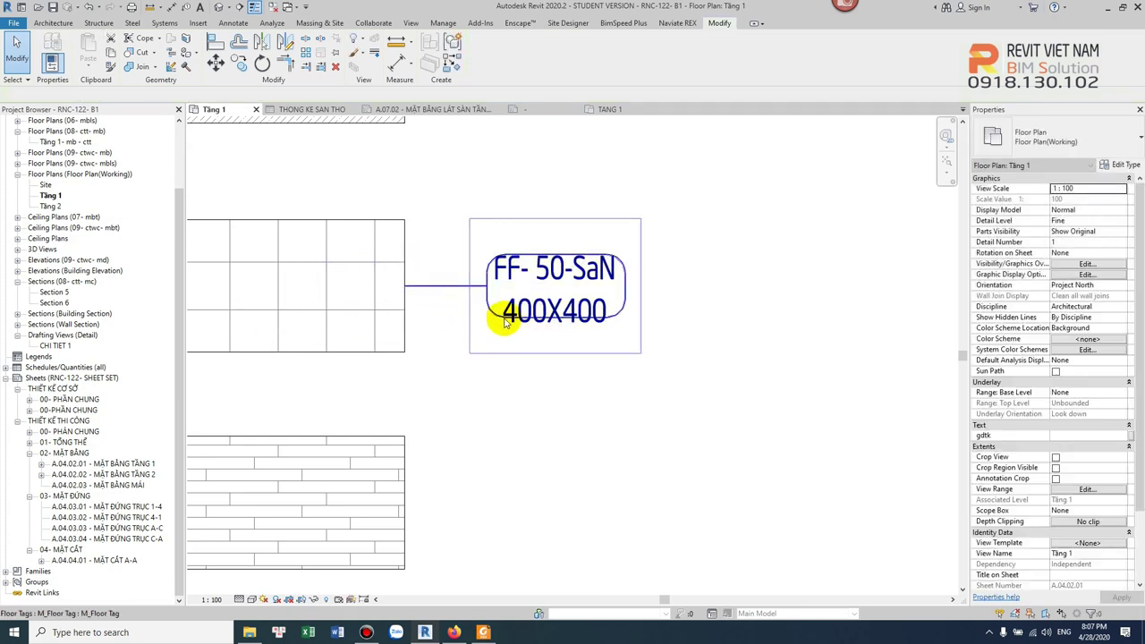
click(468, 298)
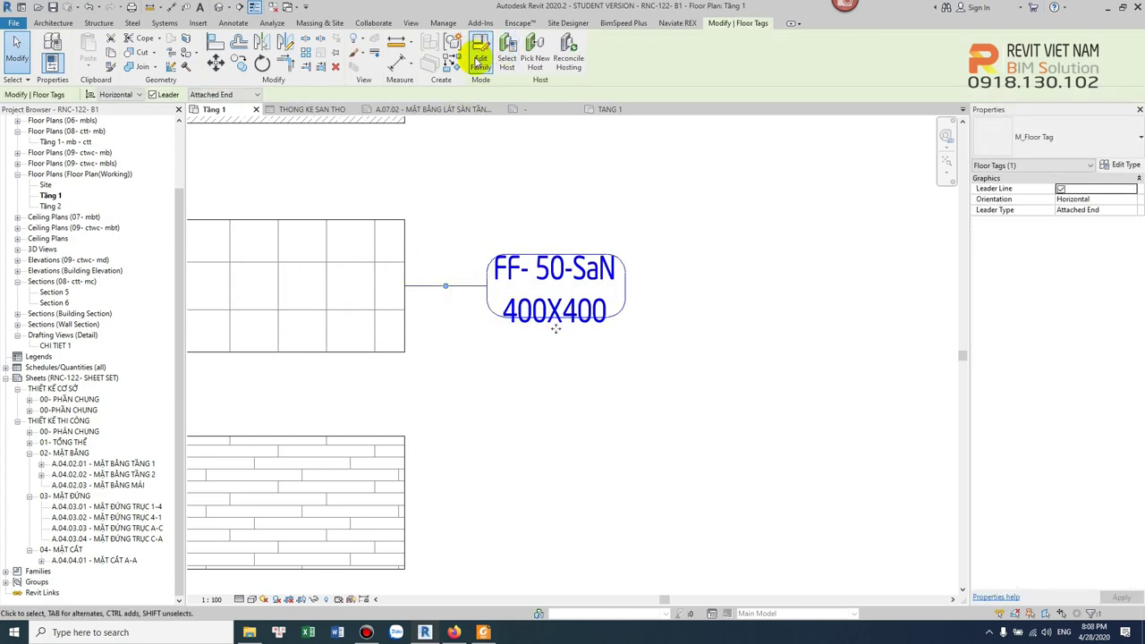
- Open the floor tag family for editing and select its 1t label
click(481, 59)
click(541, 398)
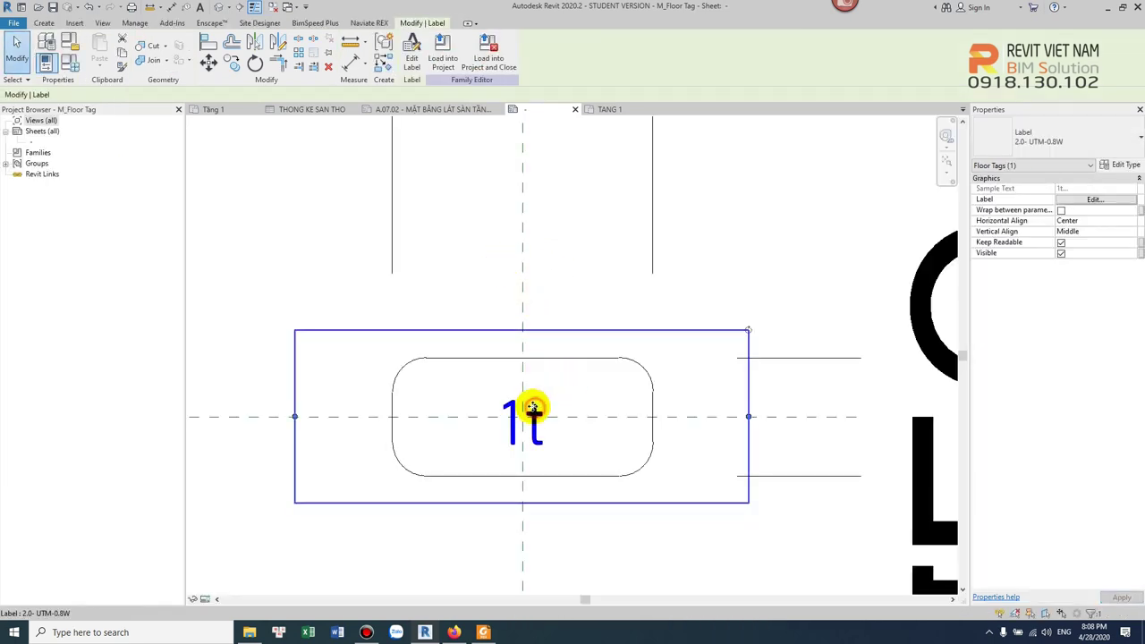
click(1126, 165)
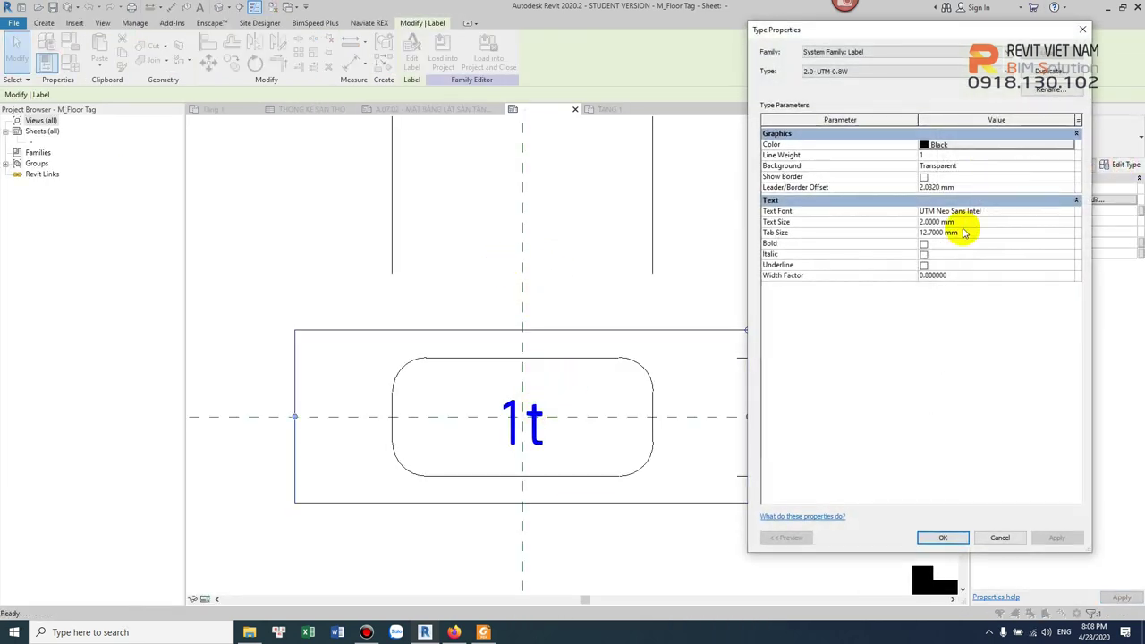
key(Escape)
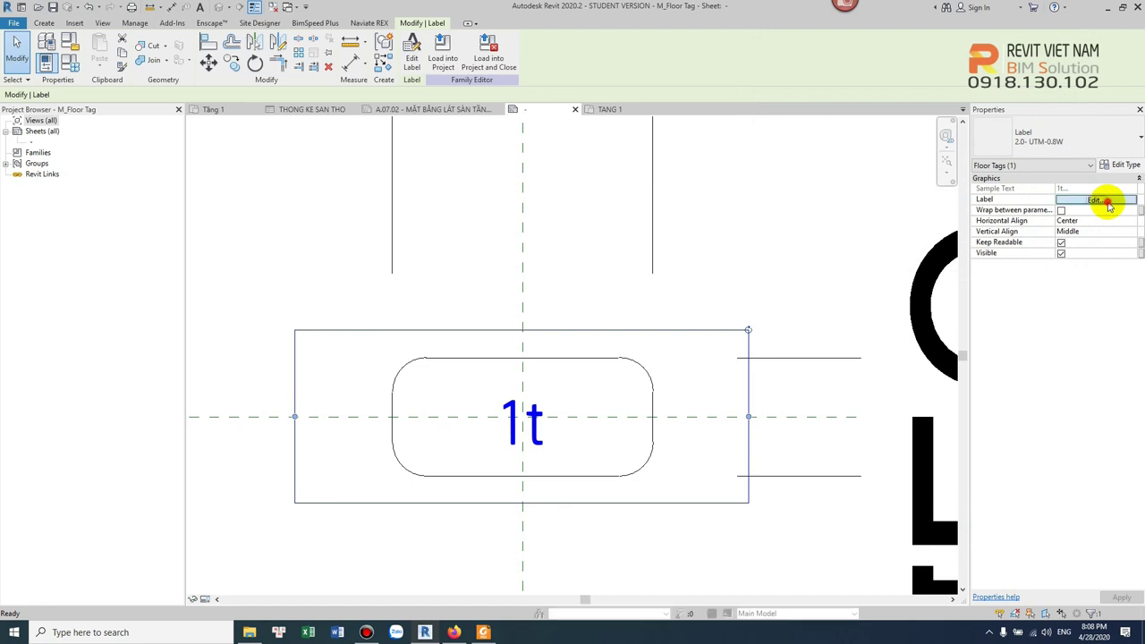
- Make the label show Type Mark instead of Type Name, with sample value FF-01
click(1107, 201)
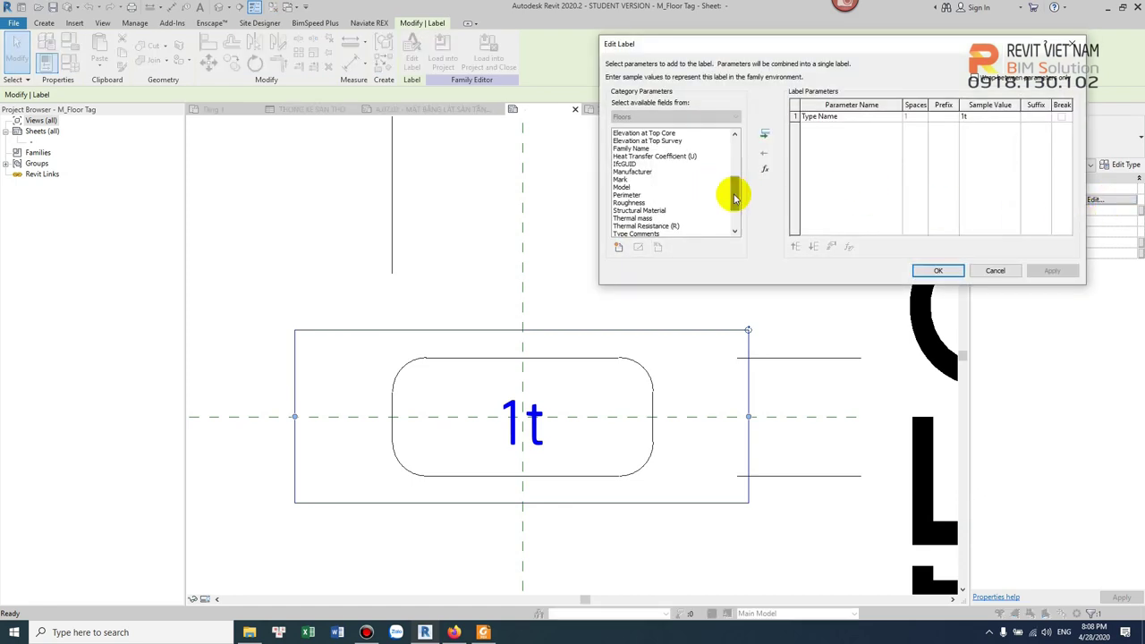
drag(733, 199, 733, 216)
click(634, 210)
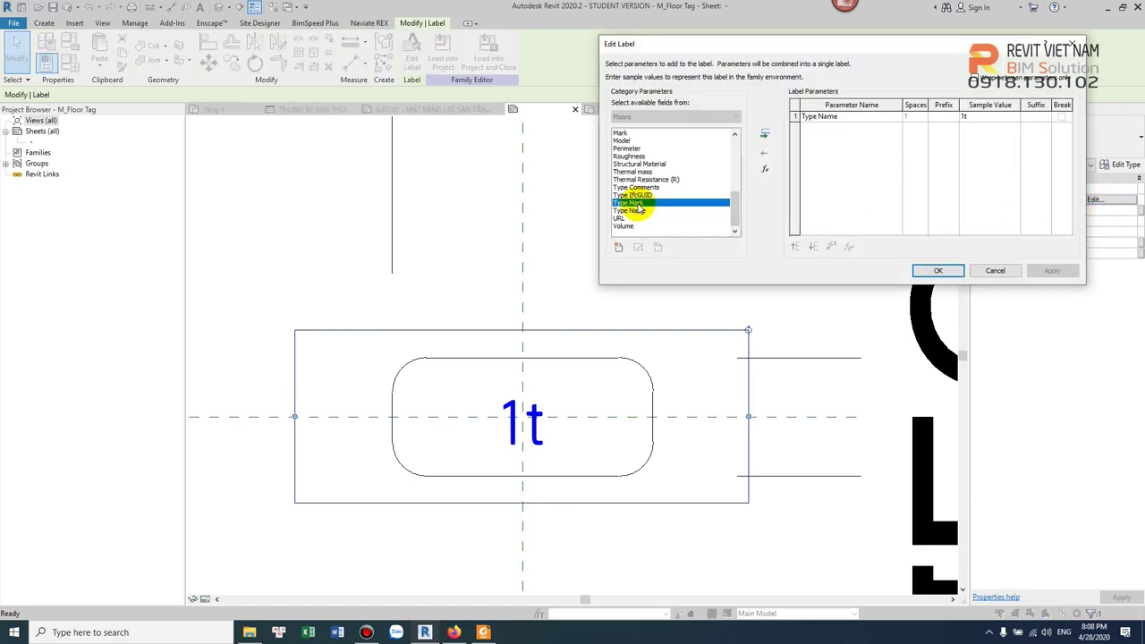
click(764, 134)
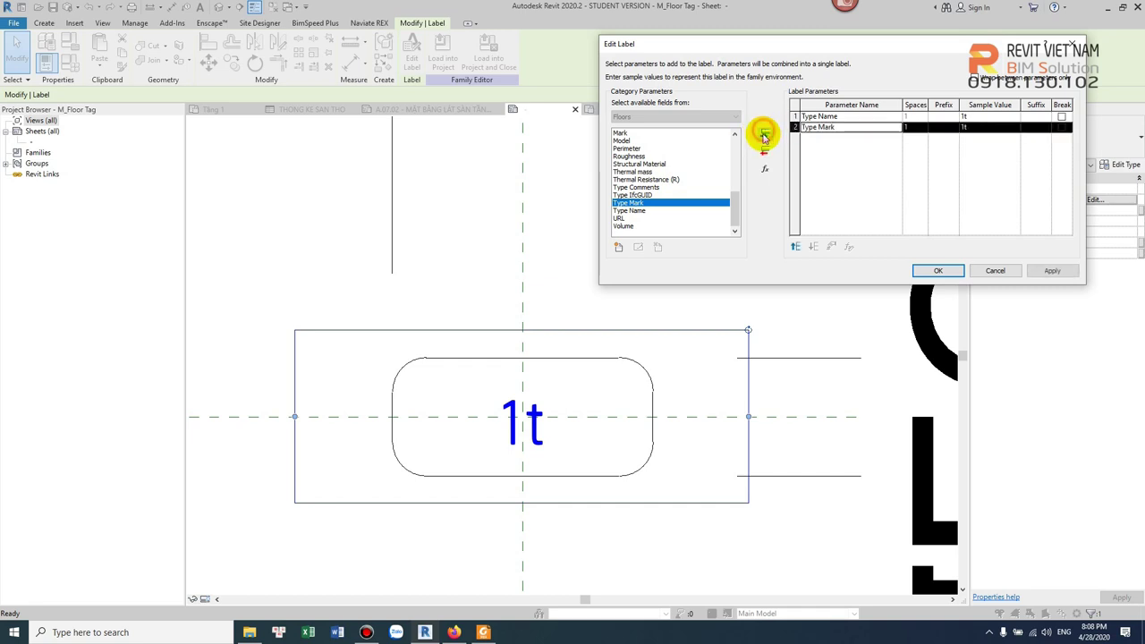
click(797, 118)
click(764, 152)
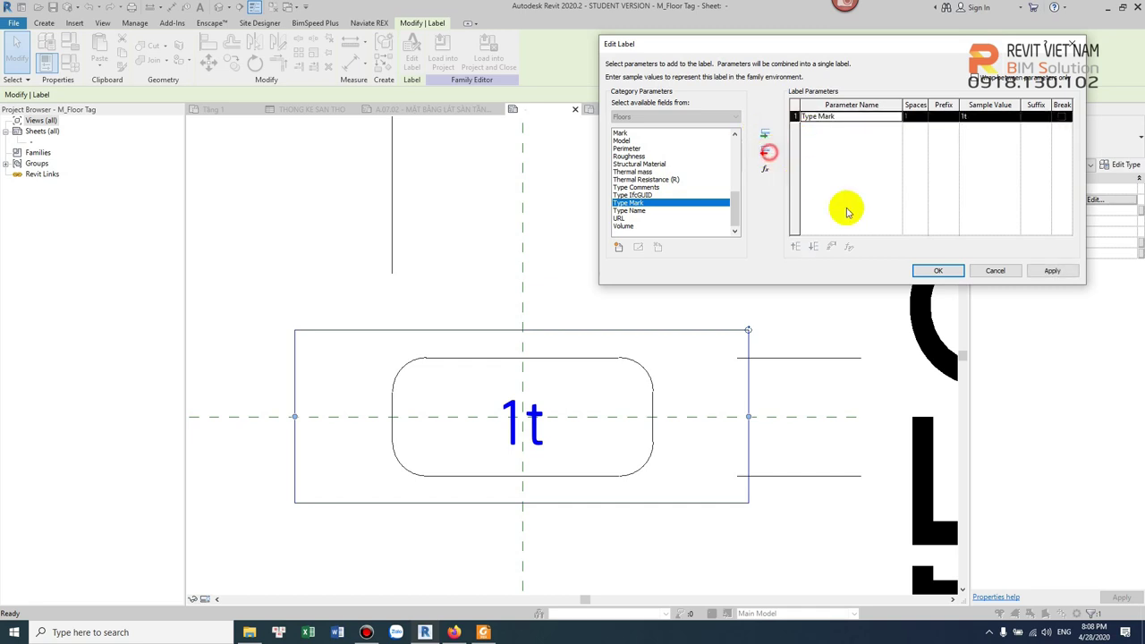
click(937, 271)
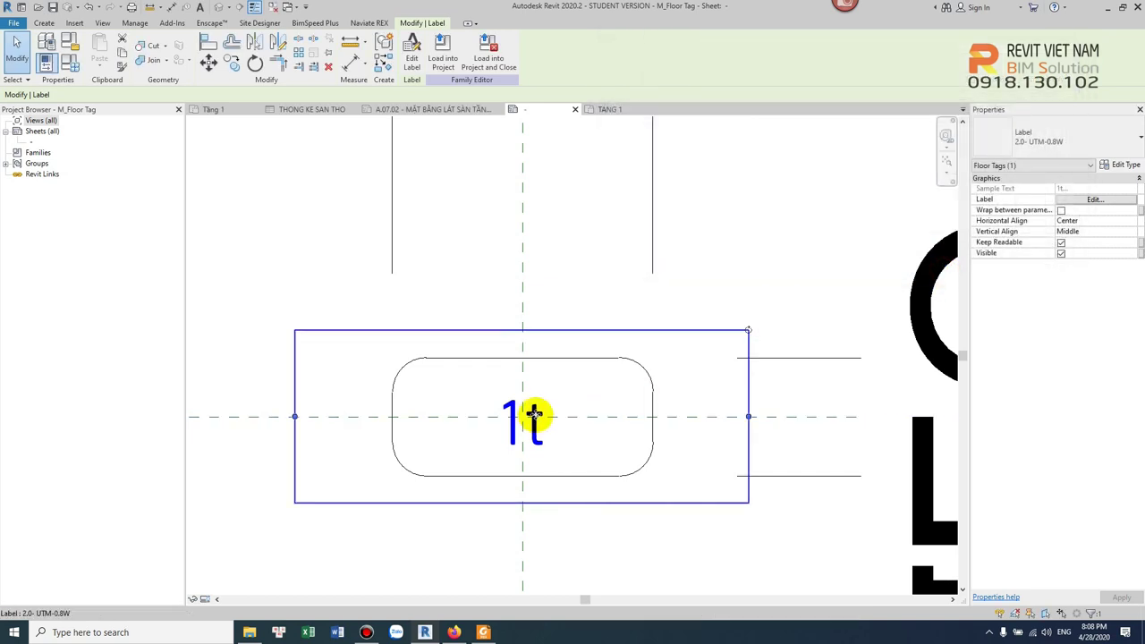
click(1083, 200)
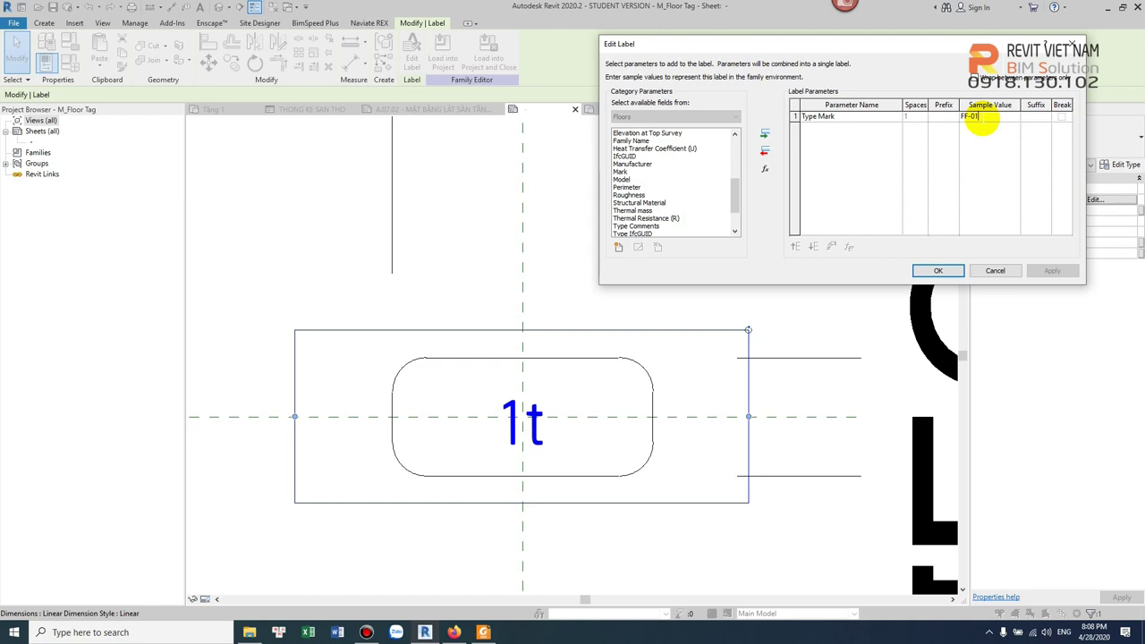
click(938, 270)
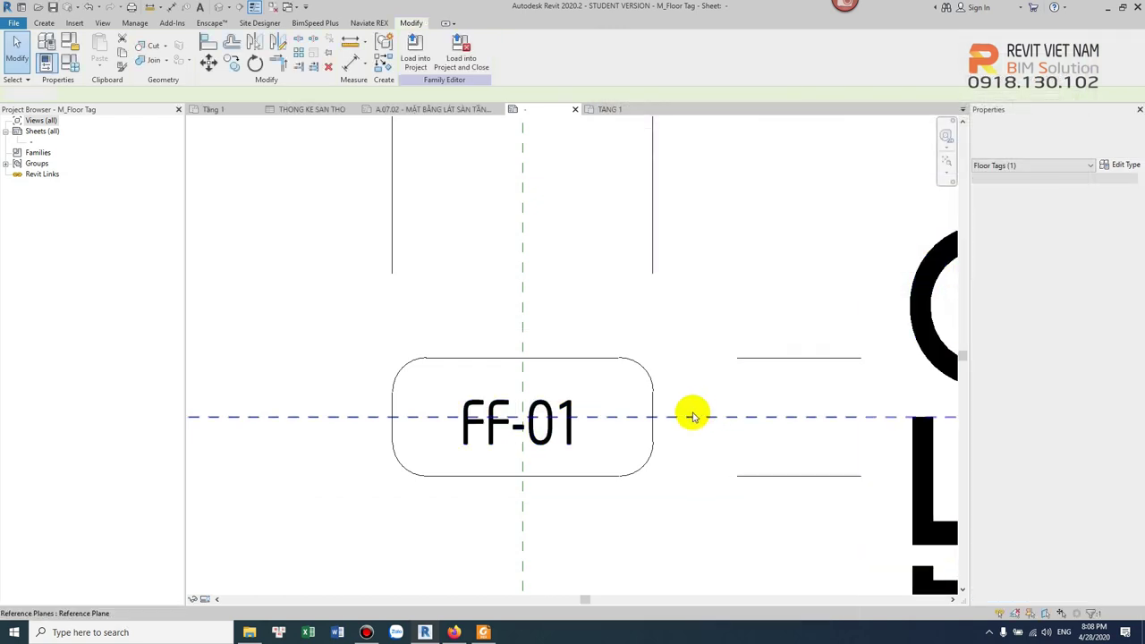
- Centre the FF-01 label inside the rounded frame and load the family into RNC-122-B1
click(562, 360)
scroll(563, 366, up, 3)
click(559, 349)
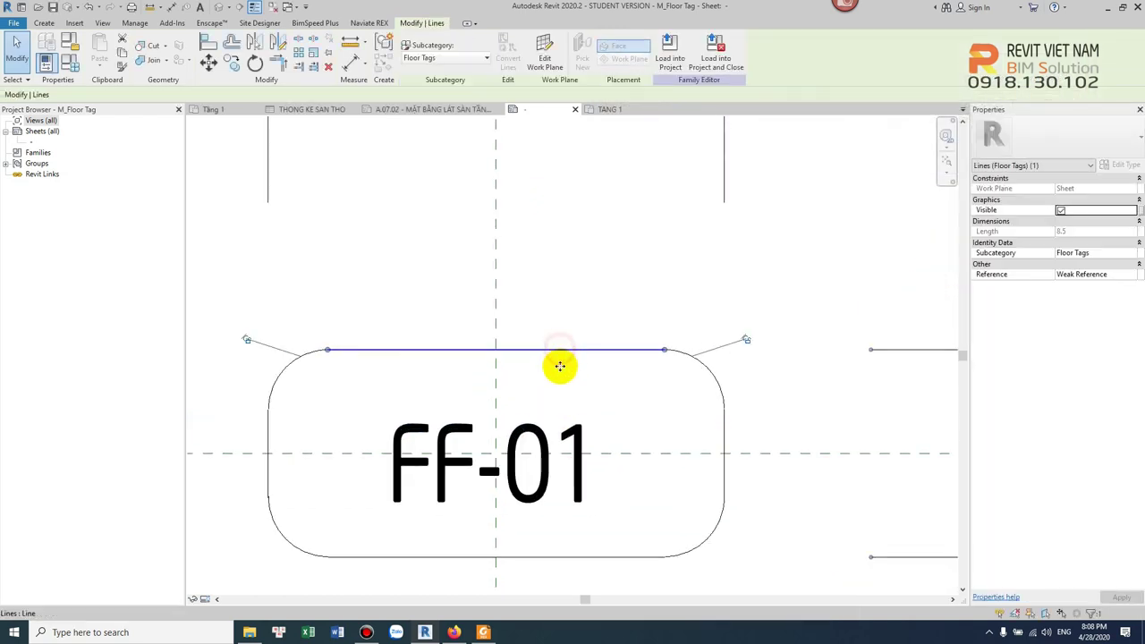
click(583, 322)
scroll(583, 322, down, 1)
scroll(582, 325, down, 1)
click(555, 397)
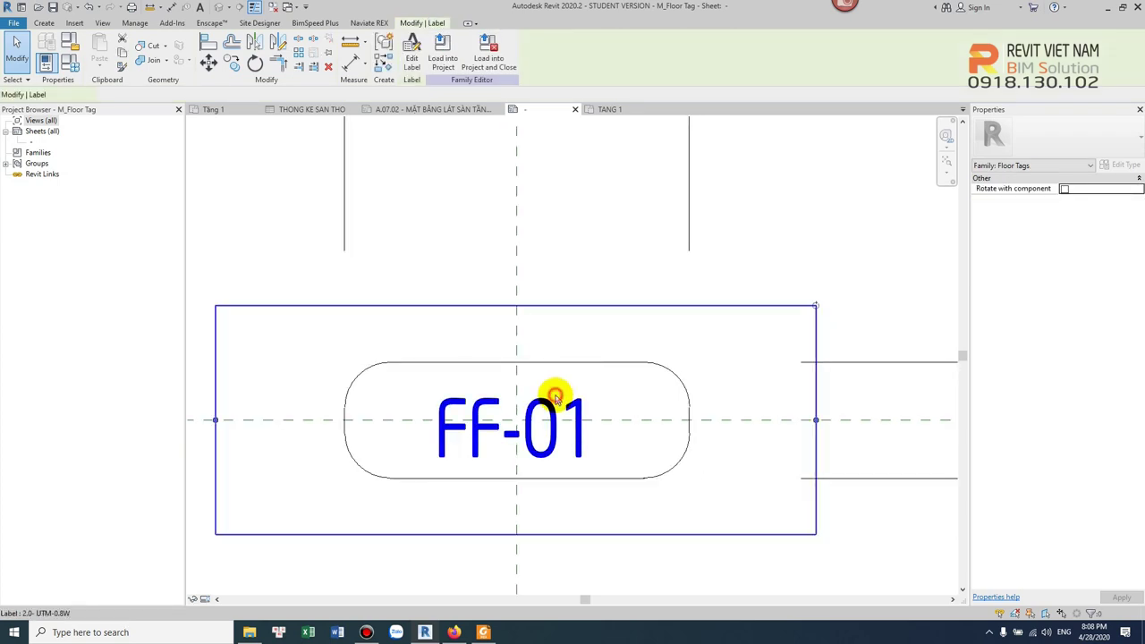
drag(555, 397, 571, 387)
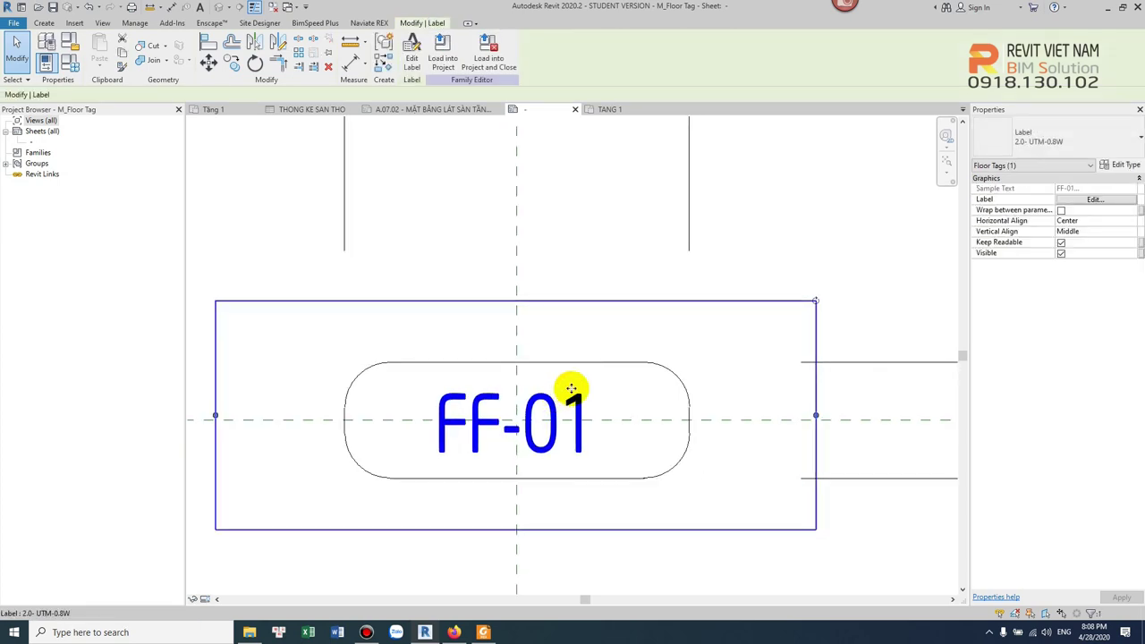
drag(571, 359, 575, 357)
click(442, 49)
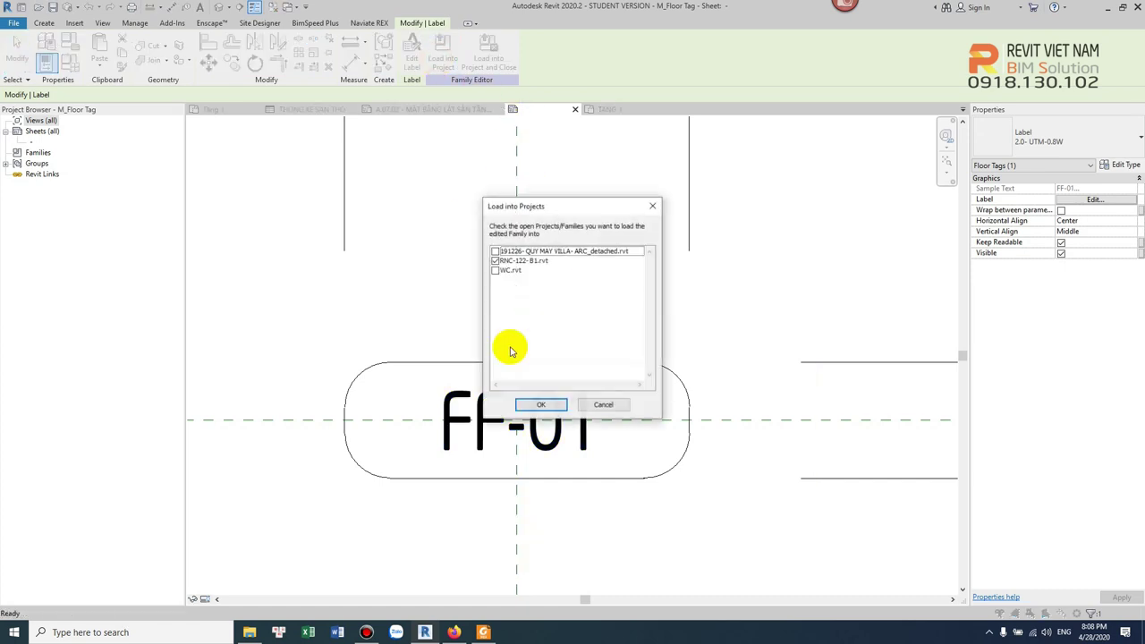
click(543, 408)
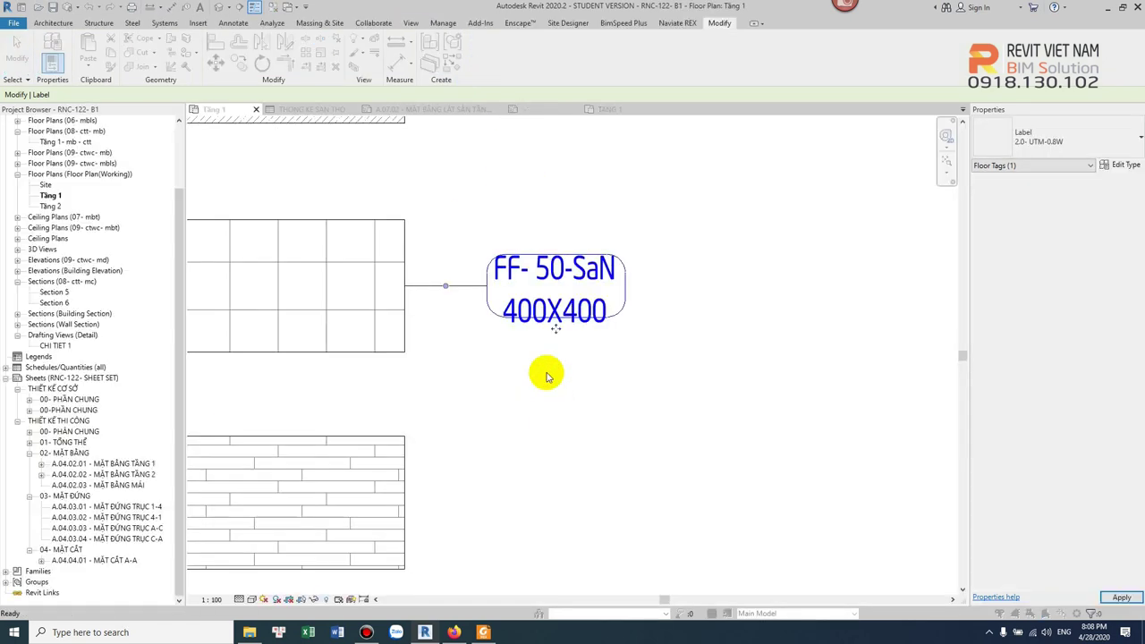
- Overwrite the existing tag family and move the FF-06 tag onto its floor's centre
click(533, 282)
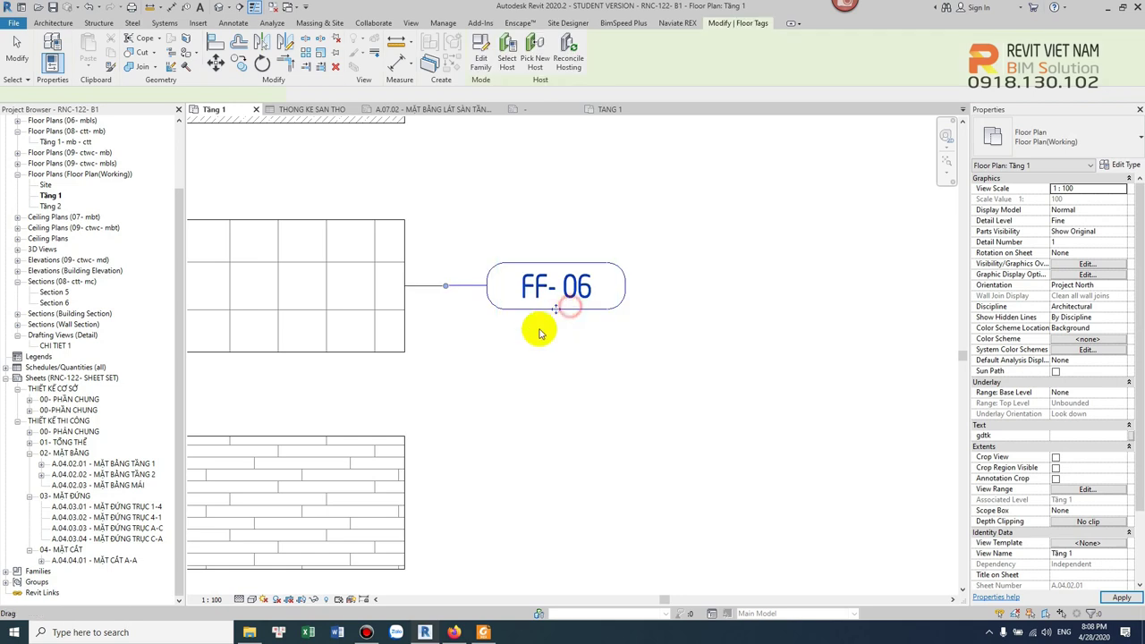
scroll(649, 349, down, 3)
click(653, 332)
drag(654, 336, 474, 327)
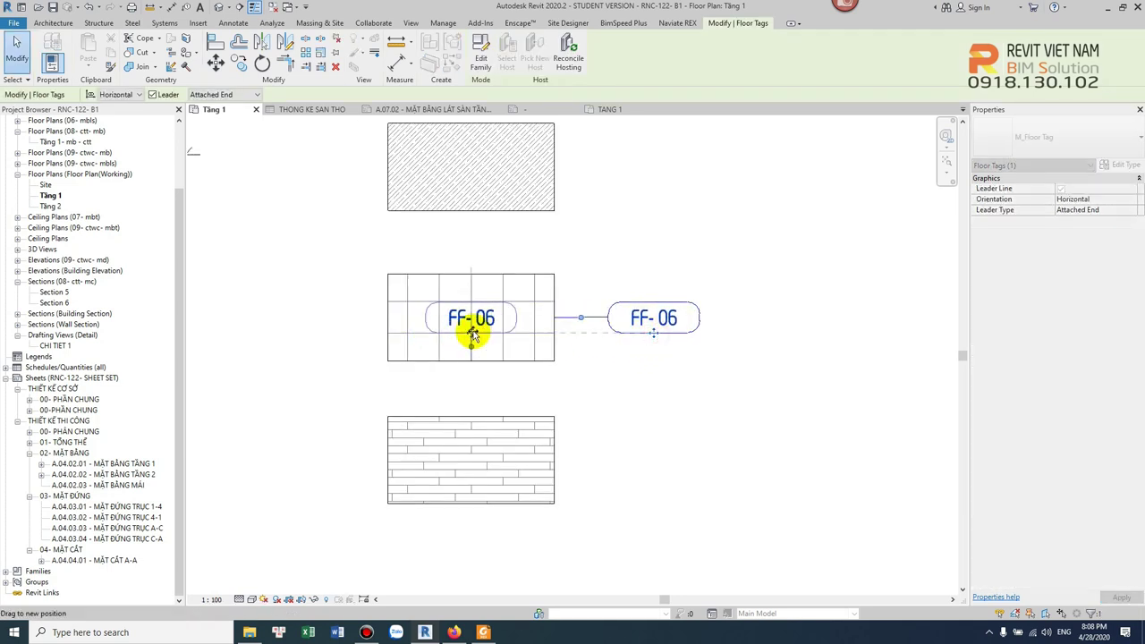
key(Escape)
- Move the FF-04 tag onto the centre of the brick-pattern floor
scroll(493, 402, up, 2)
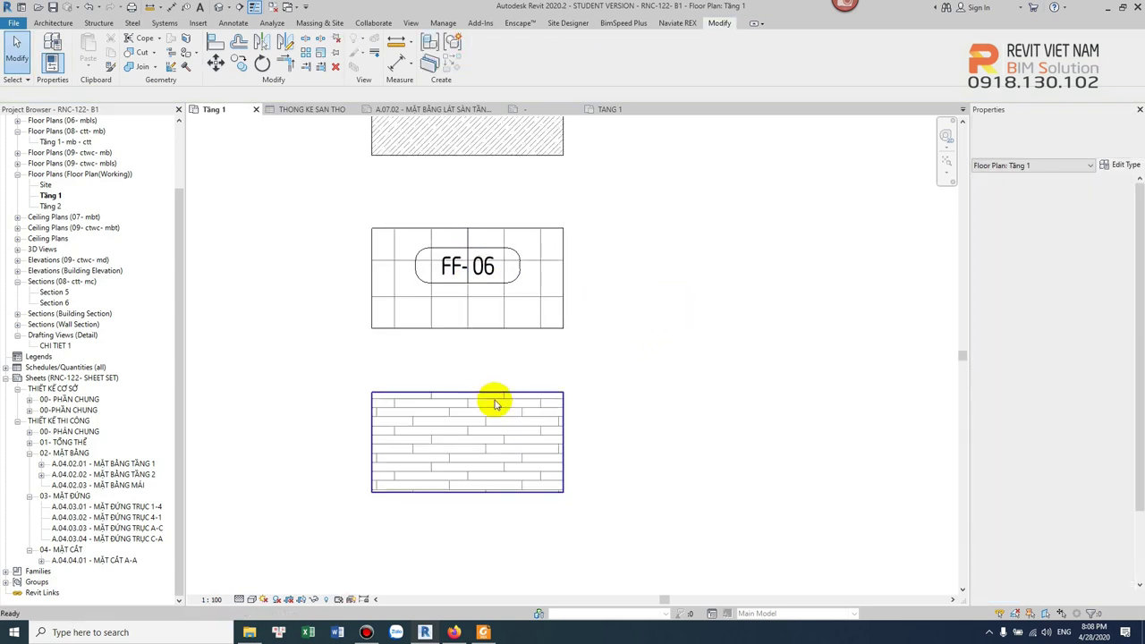
scroll(483, 436, up, 1)
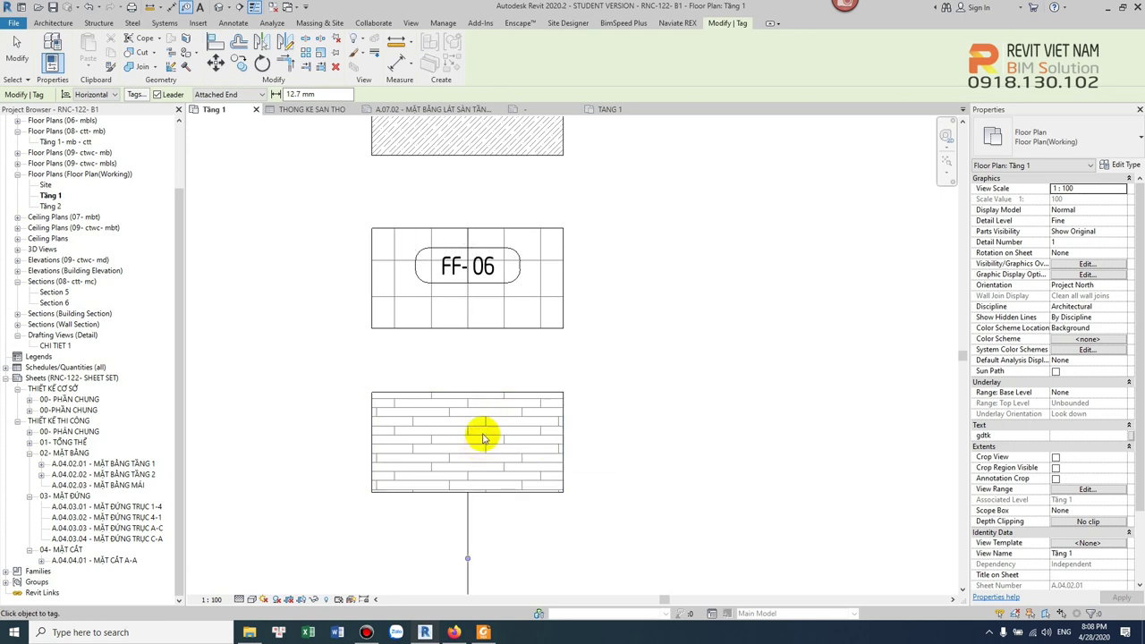
scroll(476, 442, down, 2)
scroll(486, 376, up, 2)
click(493, 476)
drag(492, 476, 475, 351)
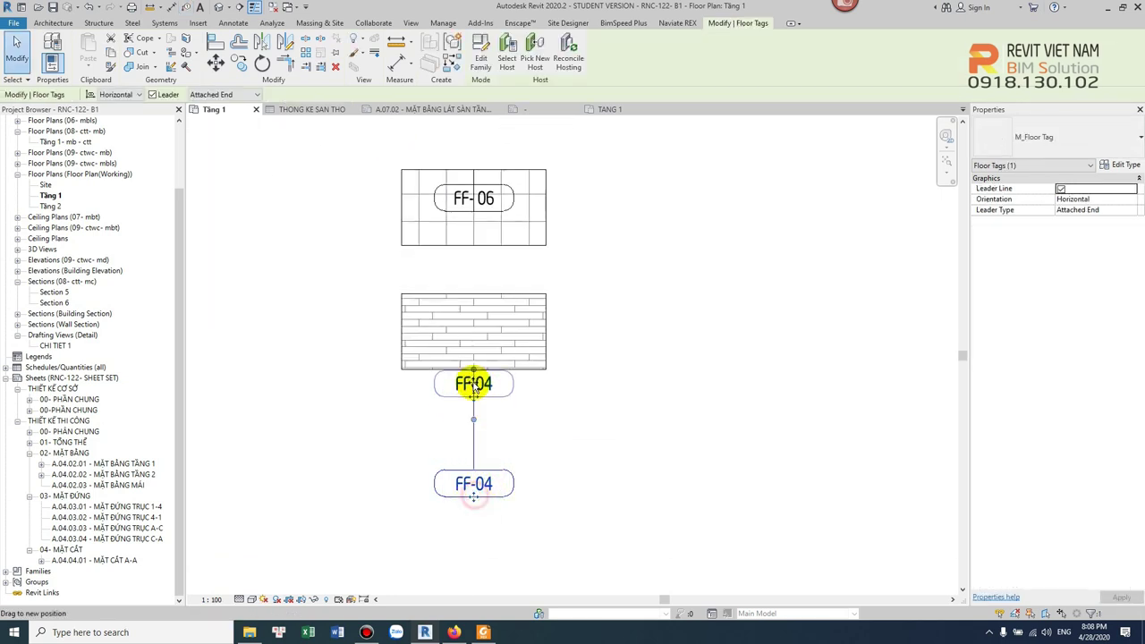
click(567, 305)
- Toggle the FF-04 tag's leader off and back on, then move the tag right of its floor
scroll(567, 309, up, 1)
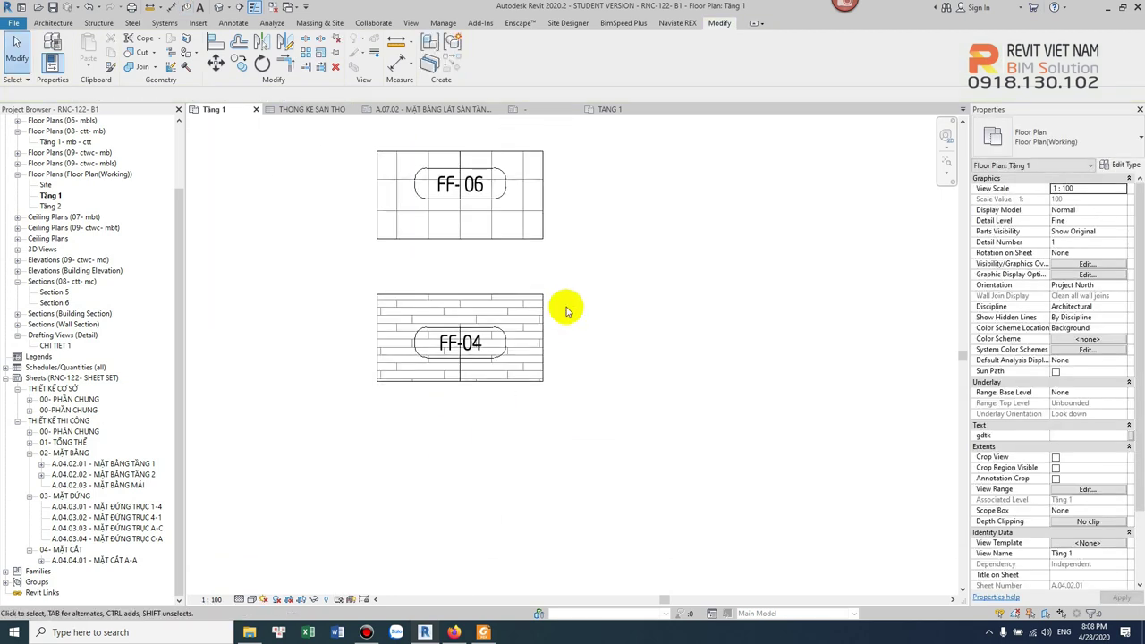
click(460, 356)
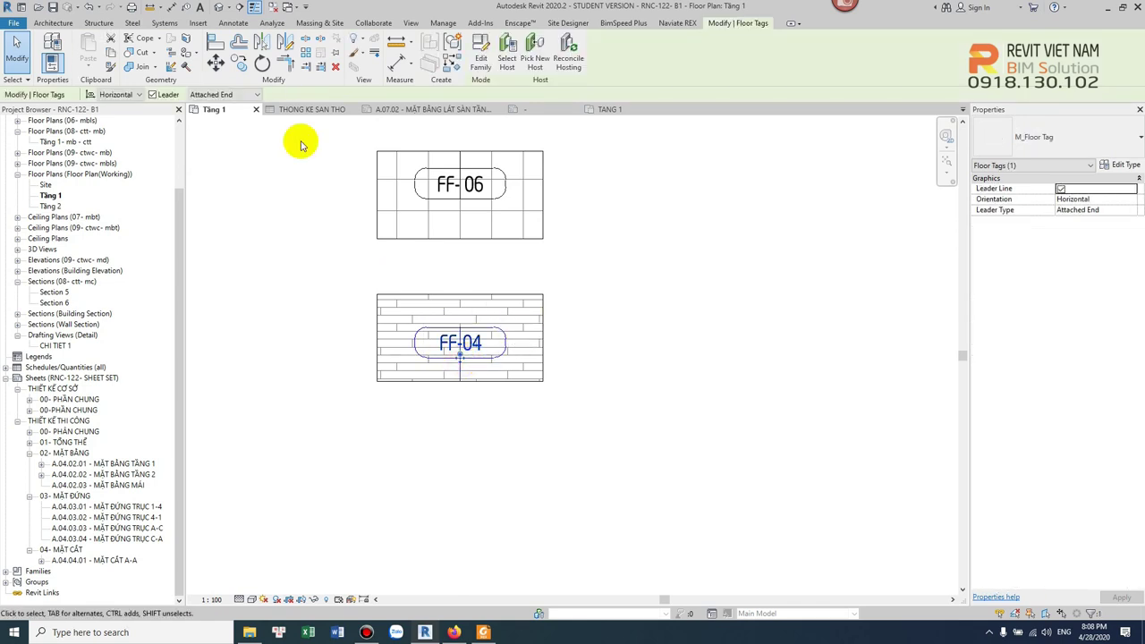
click(153, 95)
scroll(448, 358, up, 2)
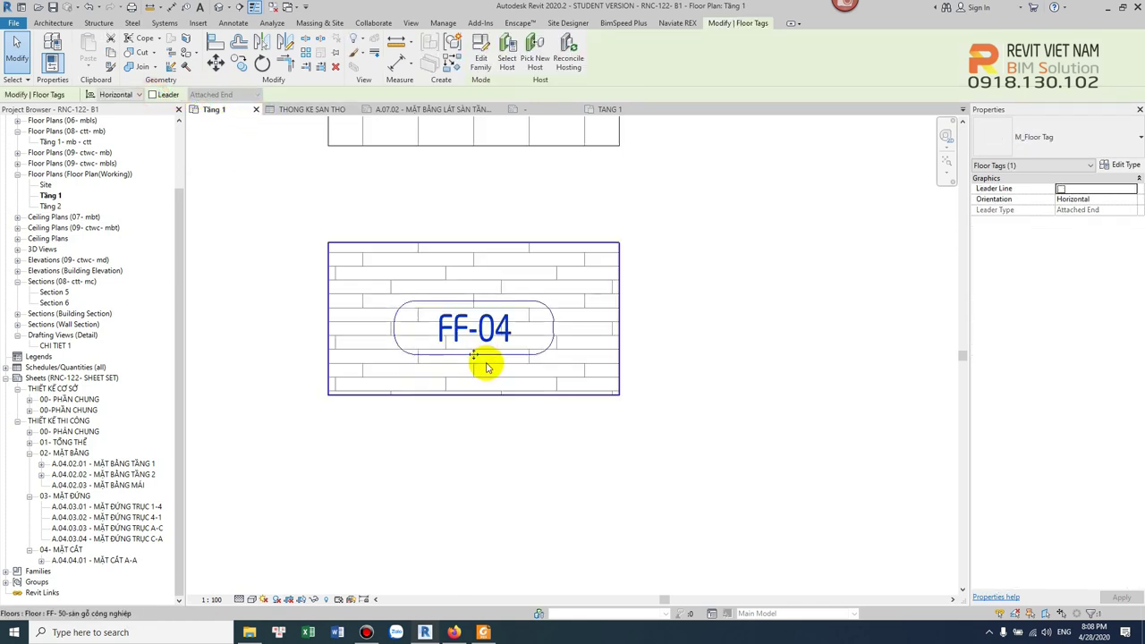
click(153, 95)
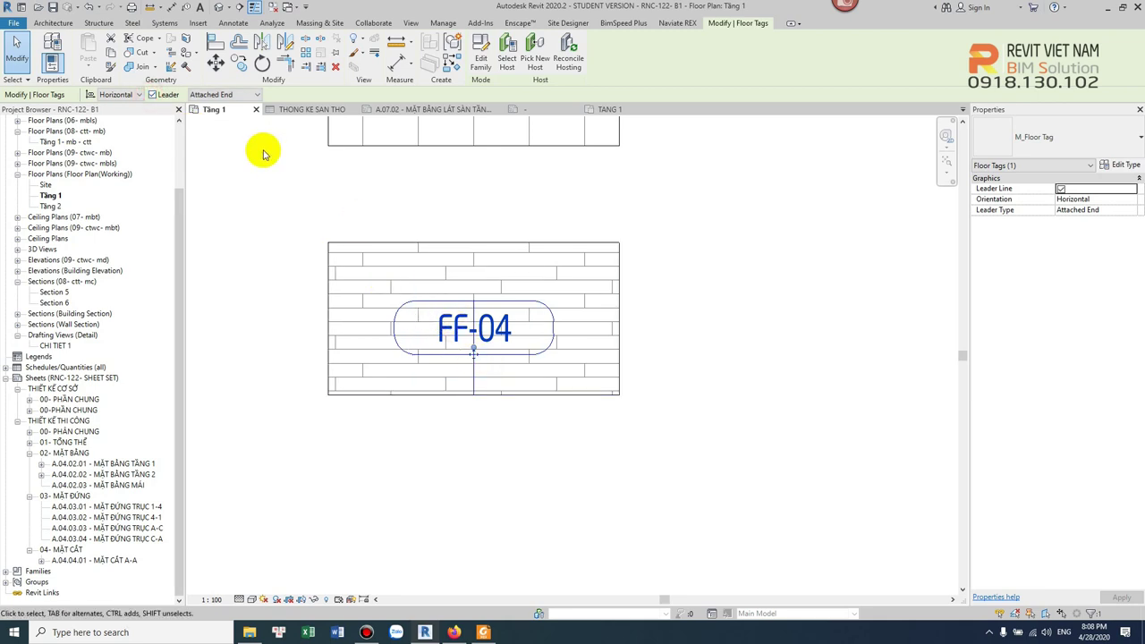
drag(475, 357, 827, 362)
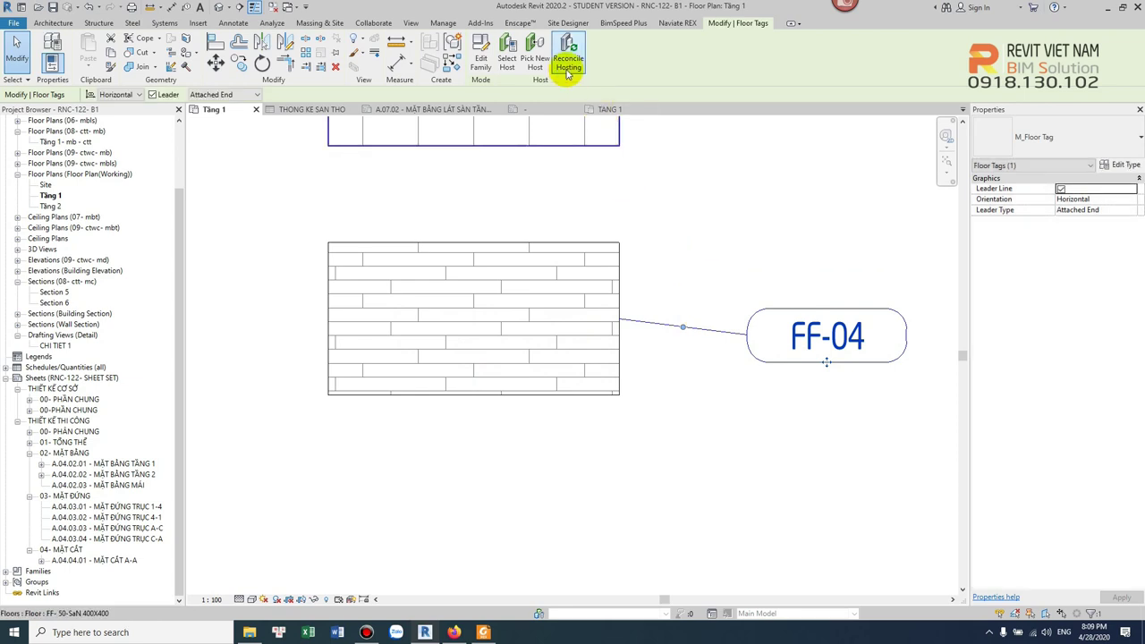
- Use Pick New Host to reattach the FF-04 tag to the top hatched floor
click(535, 61)
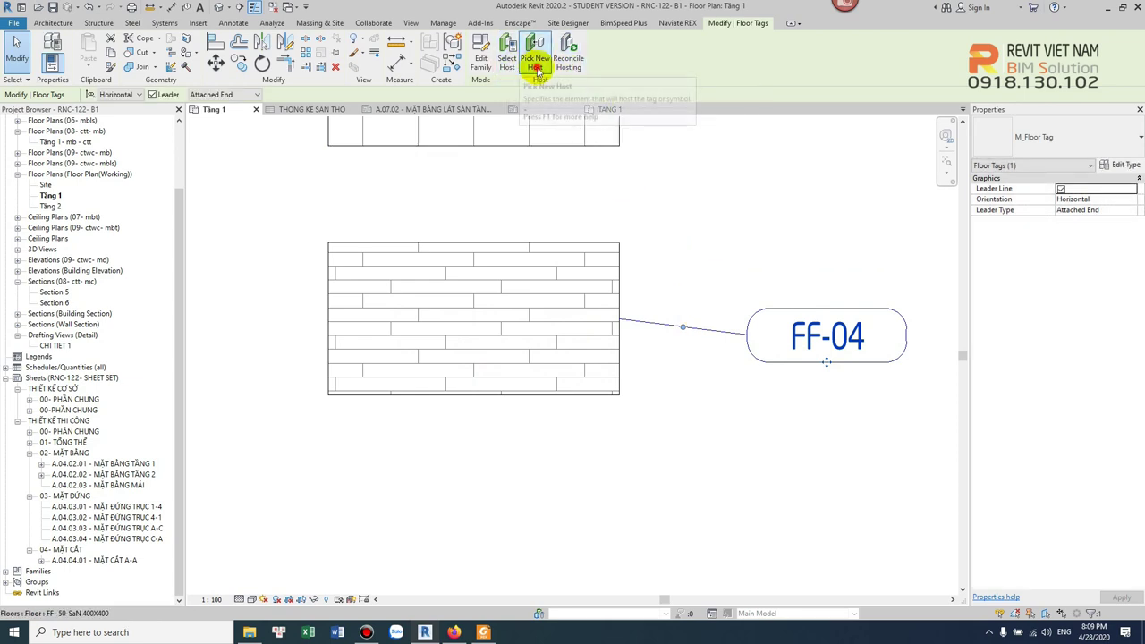
scroll(609, 192, down, 2)
middle_drag(614, 250, 572, 374)
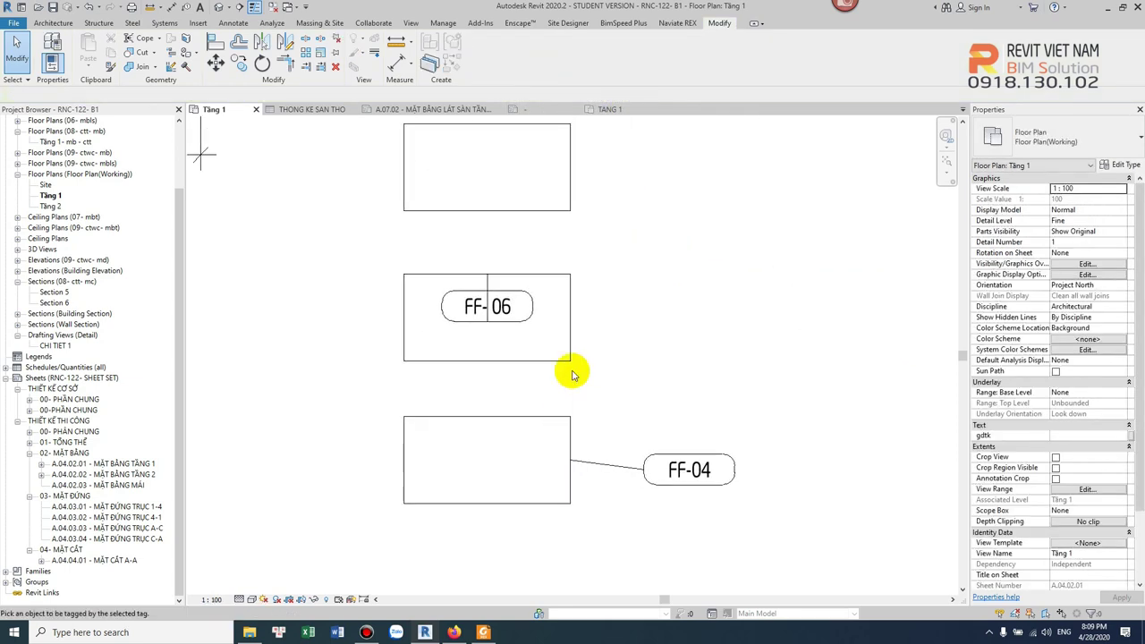
click(568, 205)
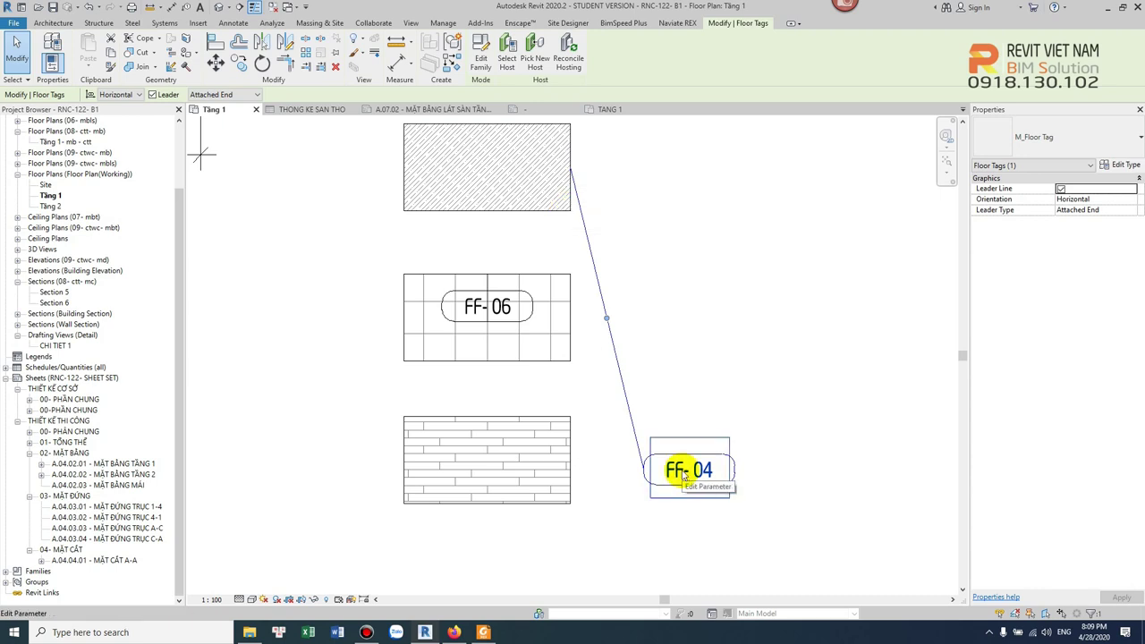
click(535, 61)
click(550, 452)
scroll(559, 459, up, 2)
scroll(558, 455, down, 3)
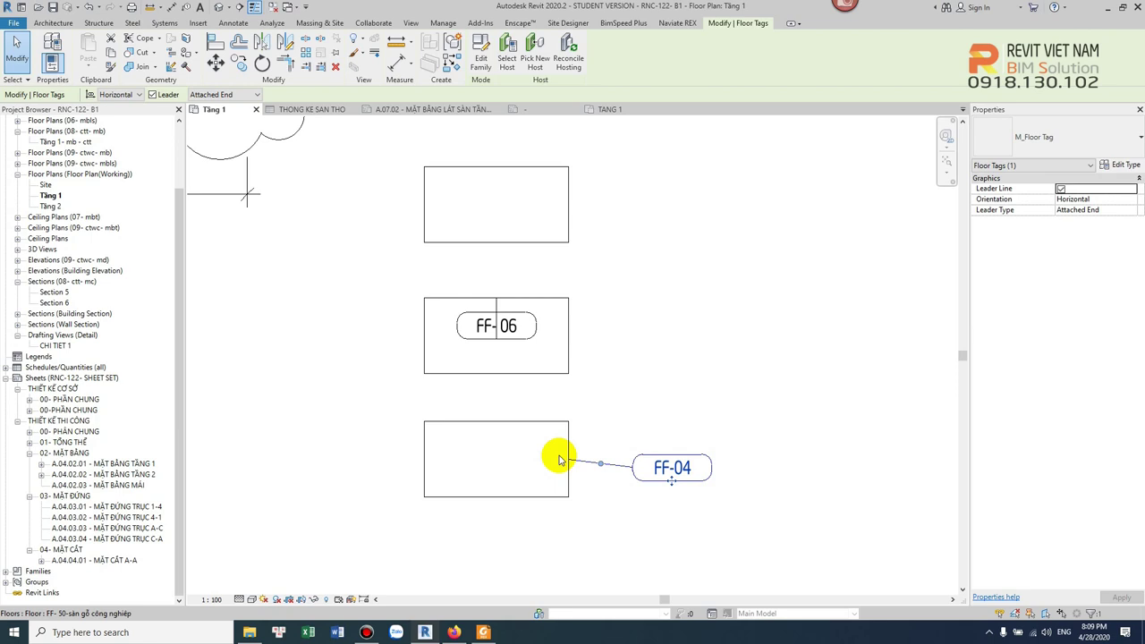
click(528, 75)
click(567, 213)
click(624, 283)
- Tag by Category (TG) to place a new FF-04 tag below the brick-pattern floor
key(t)
key(g)
click(542, 194)
click(573, 450)
key(Escape)
key(t)
key(g)
middle_drag(557, 453, 537, 350)
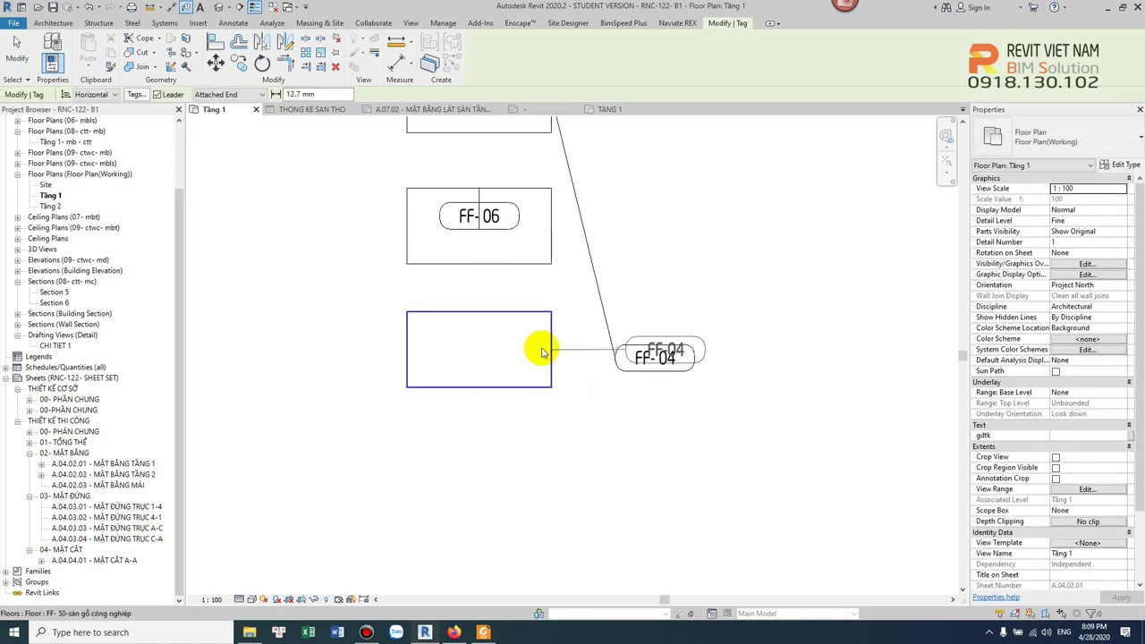
key(Escape)
click(528, 378)
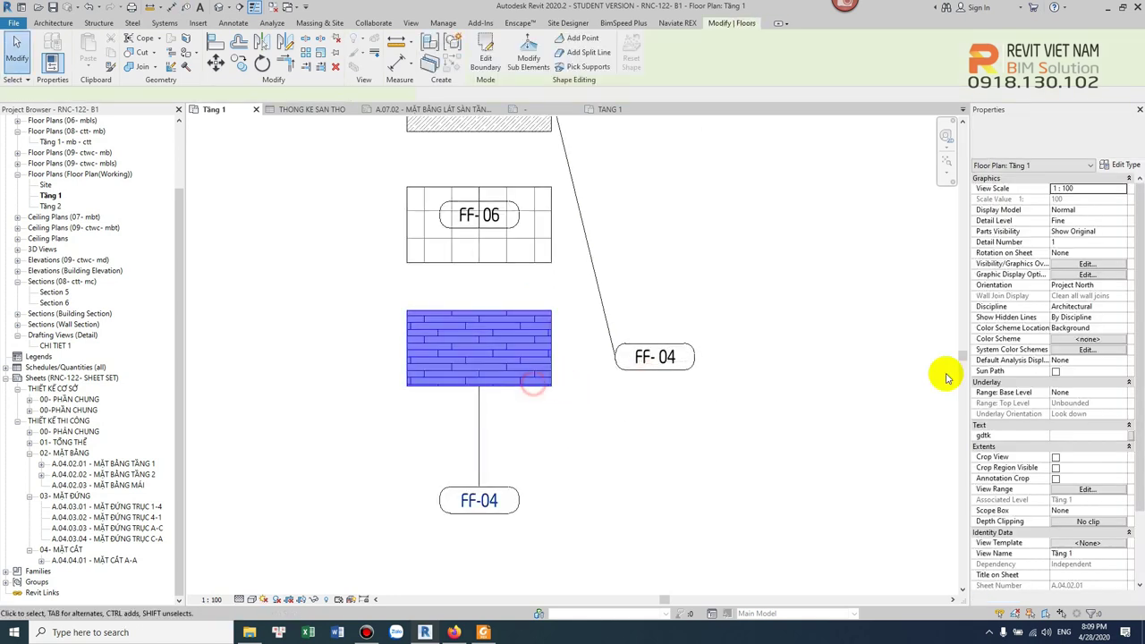
click(1126, 167)
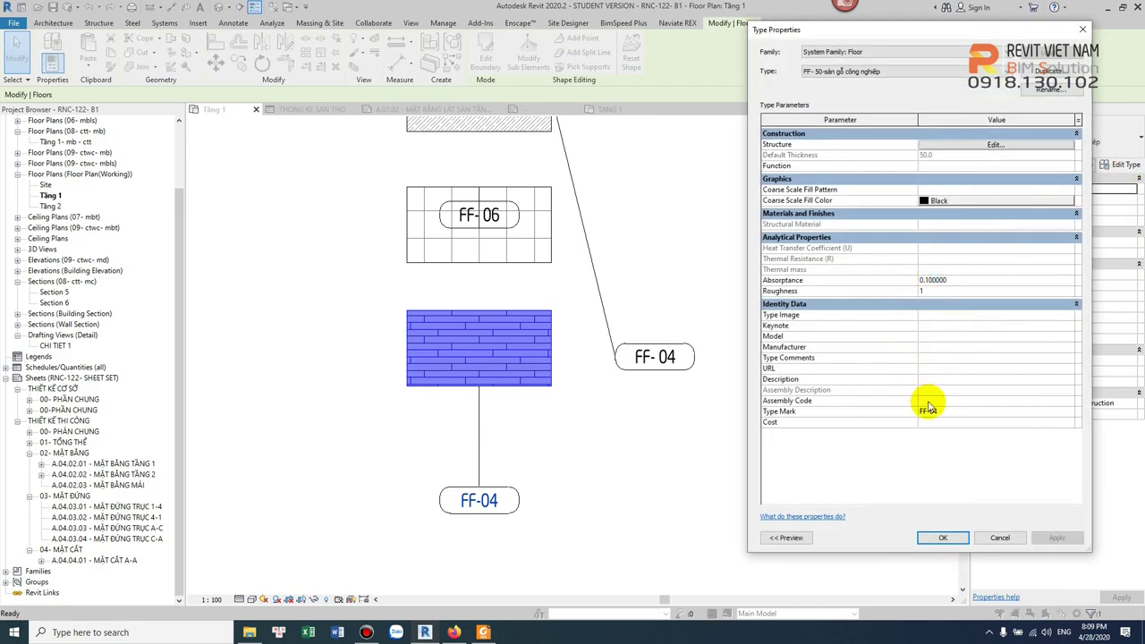
key(Return)
scroll(690, 264, down, 1)
middle_drag(663, 152, 659, 276)
key(Escape)
click(533, 278)
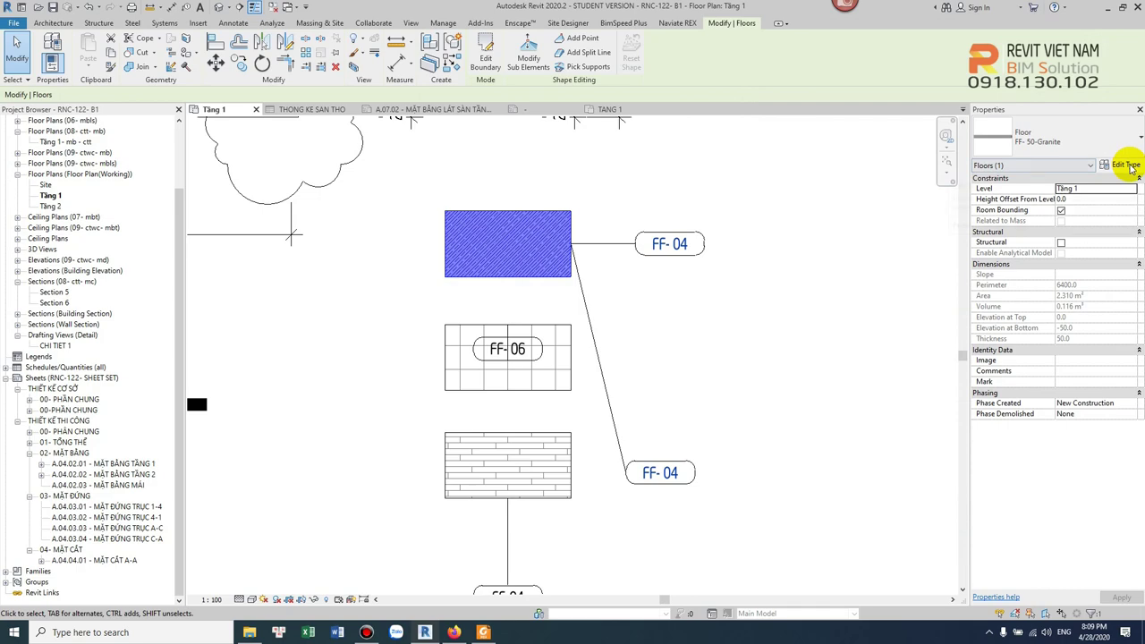
click(1121, 165)
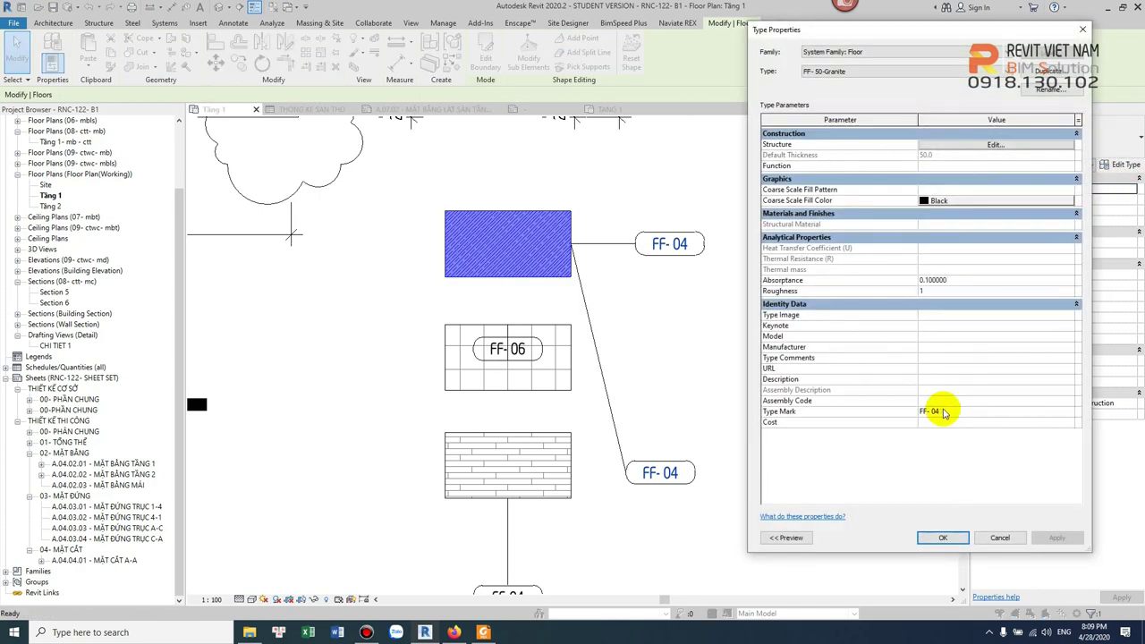
key(Return)
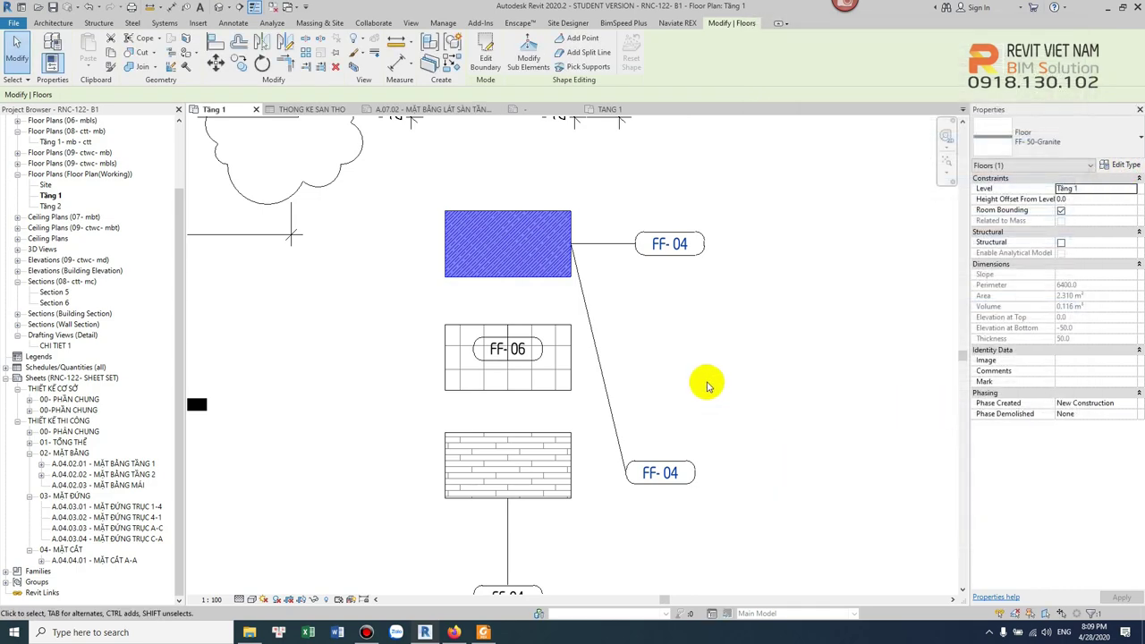
- Edit the label of the FF-04 tag below the brick floor and dismiss the type-parameter warning
scroll(653, 376, down, 2)
scroll(584, 454, up, 4)
click(583, 454)
scroll(529, 507, up, 2)
scroll(519, 515, up, 3)
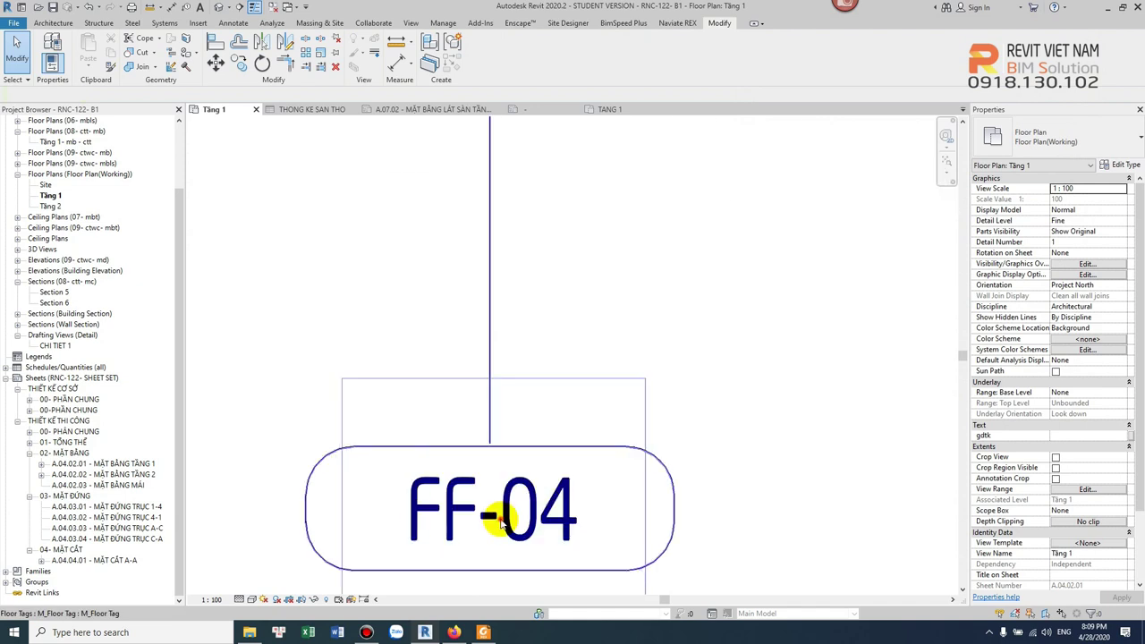
click(504, 522)
click(504, 526)
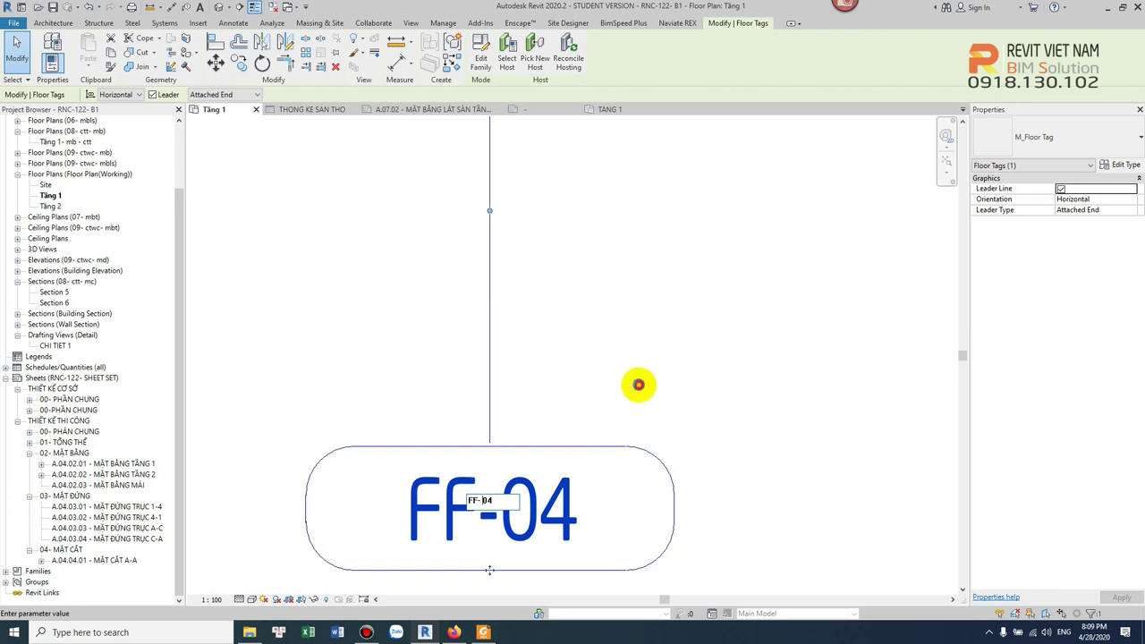
click(639, 385)
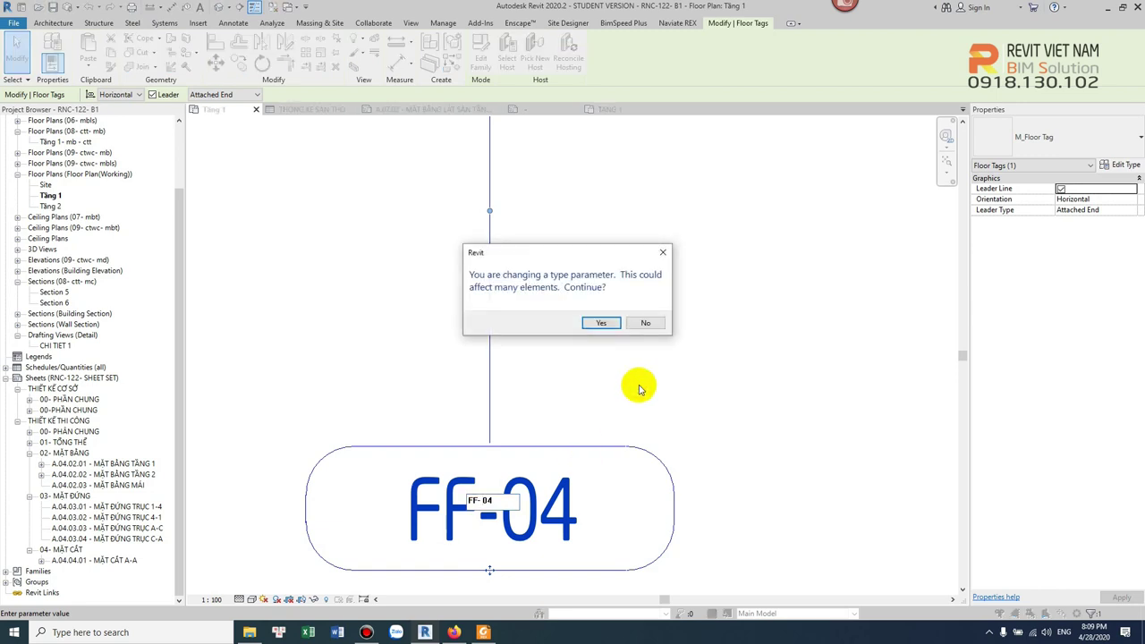
key(Return)
- Edit the hatched floor's FF-04 tag label and commit it, bringing up the type-parameter warning
scroll(635, 384, down, 2)
scroll(637, 383, down, 2)
scroll(644, 381, down, 2)
scroll(680, 269, up, 2)
scroll(694, 286, up, 2)
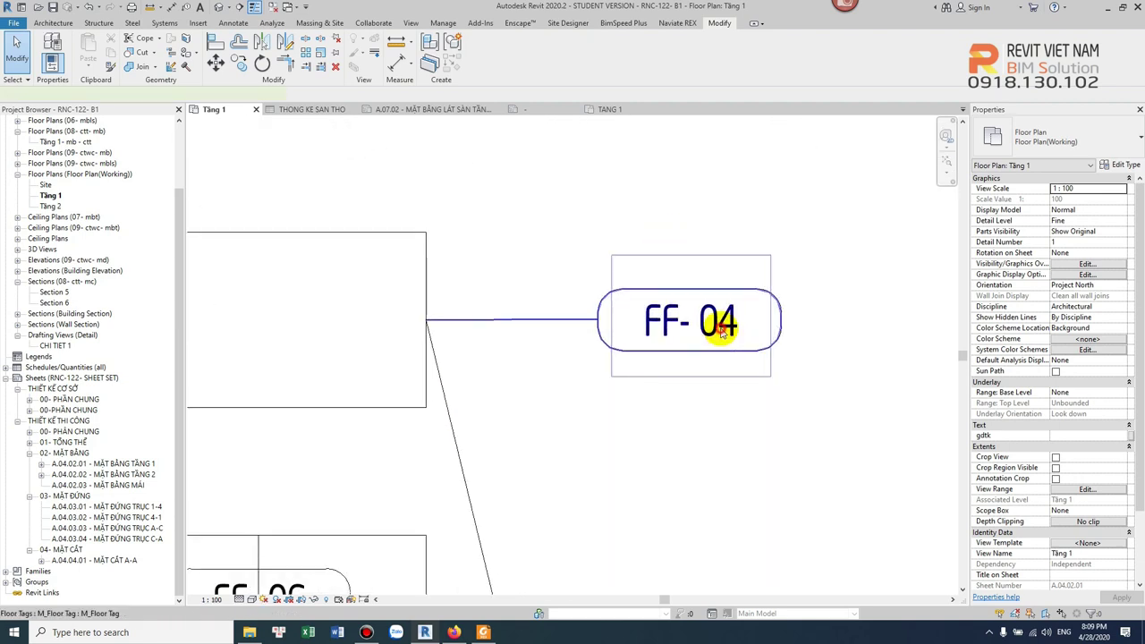
scroll(703, 314, up, 2)
click(707, 318)
click(712, 318)
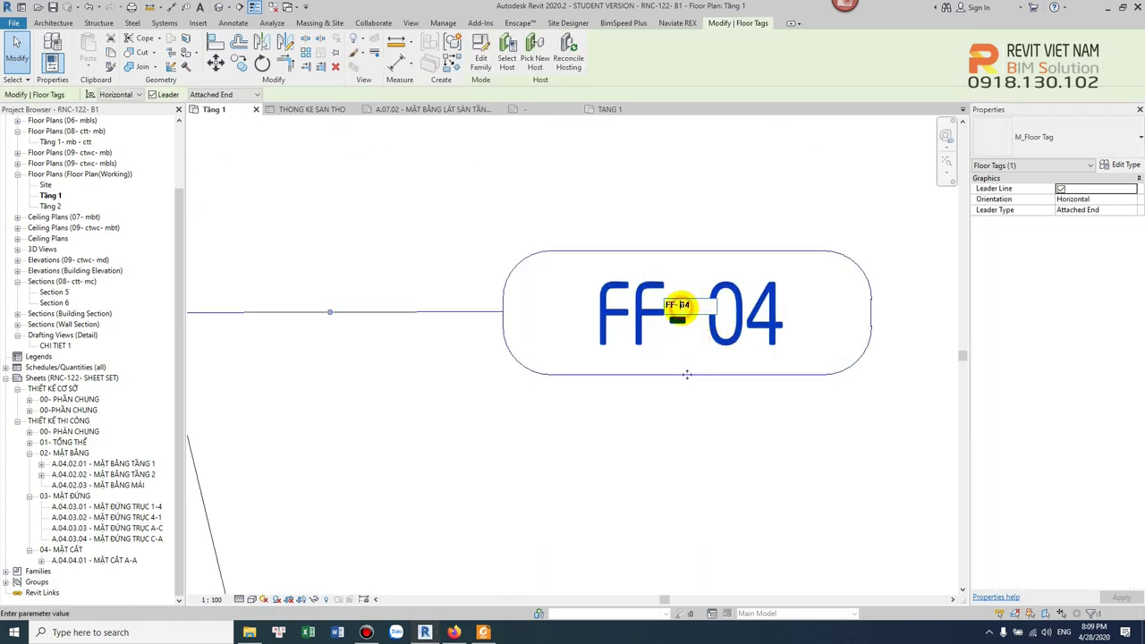
click(643, 425)
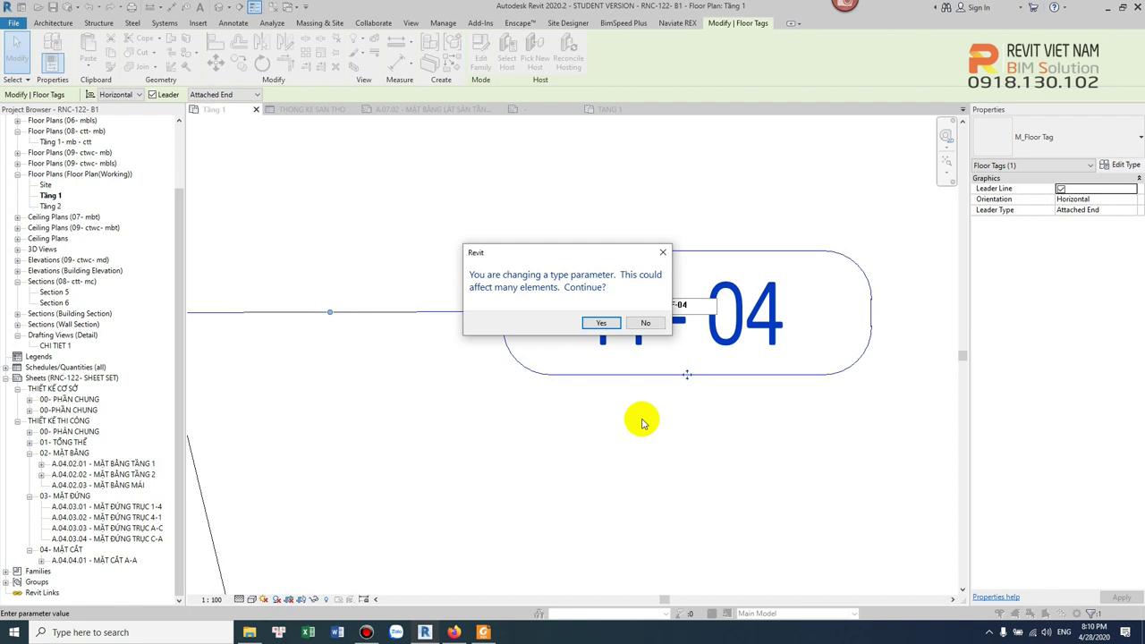
key(Return)
- Edit the hatched floor's FF-04 tag label, then decline the type mark change
click(660, 385)
scroll(717, 331, down, 4)
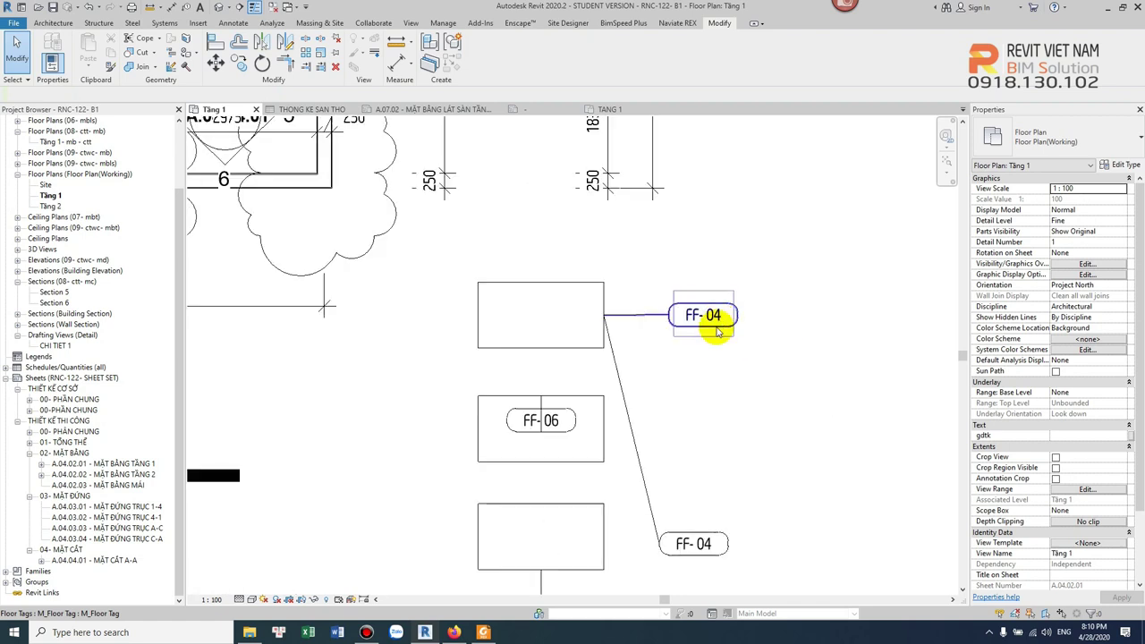
click(718, 331)
scroll(718, 322, up, 3)
click(717, 311)
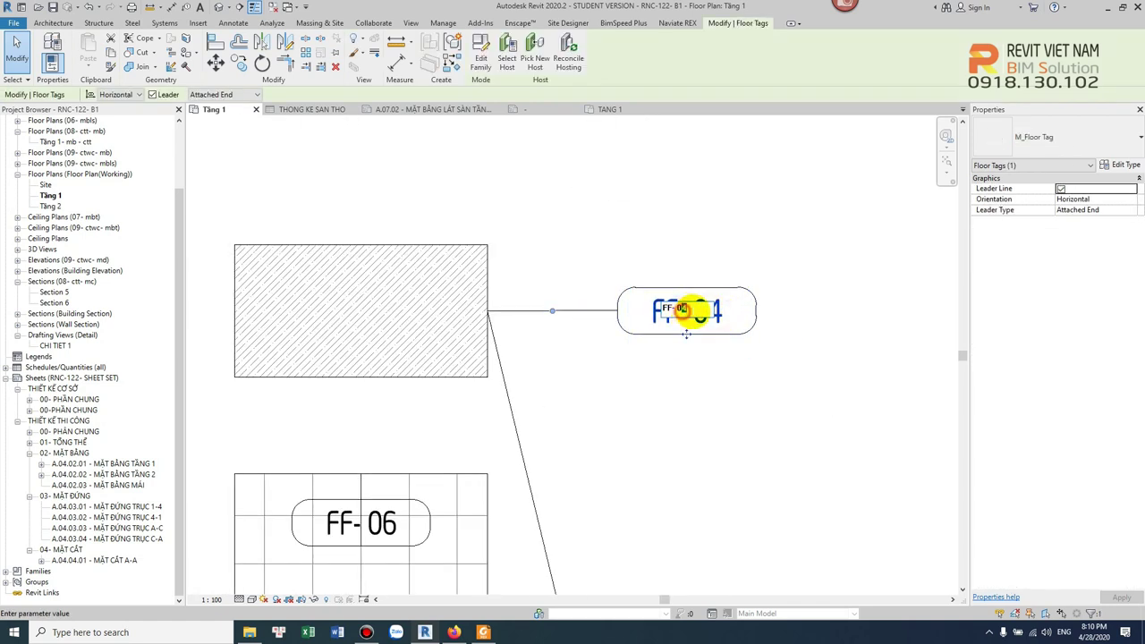
click(765, 387)
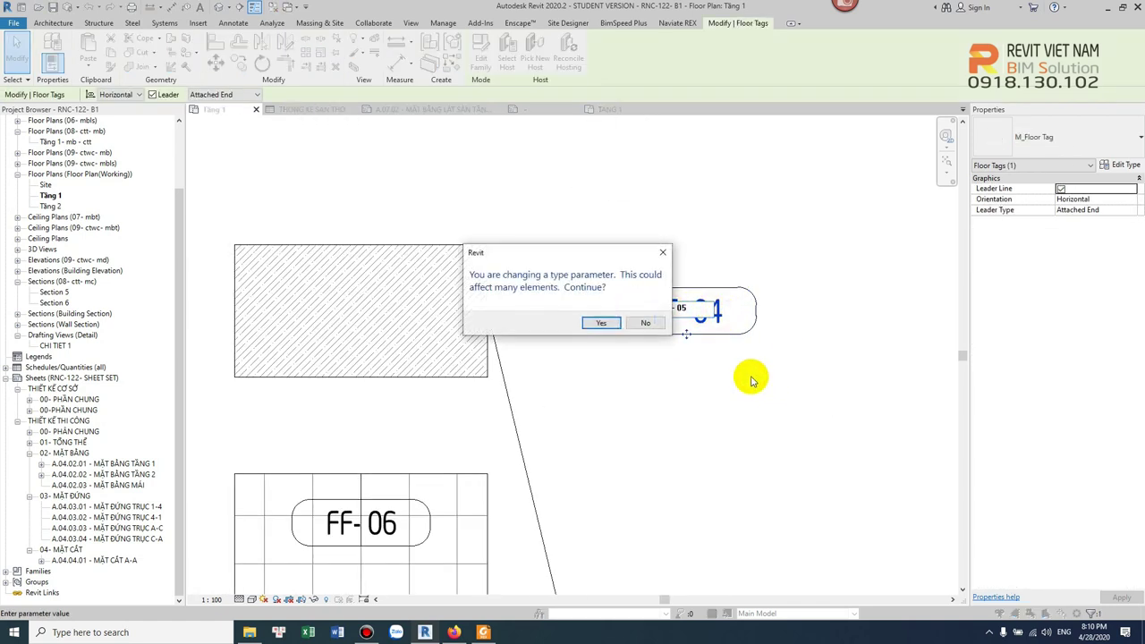
click(642, 323)
- Relabel the hatched floor's tag as FF- 15 and accept the type mark change
click(687, 308)
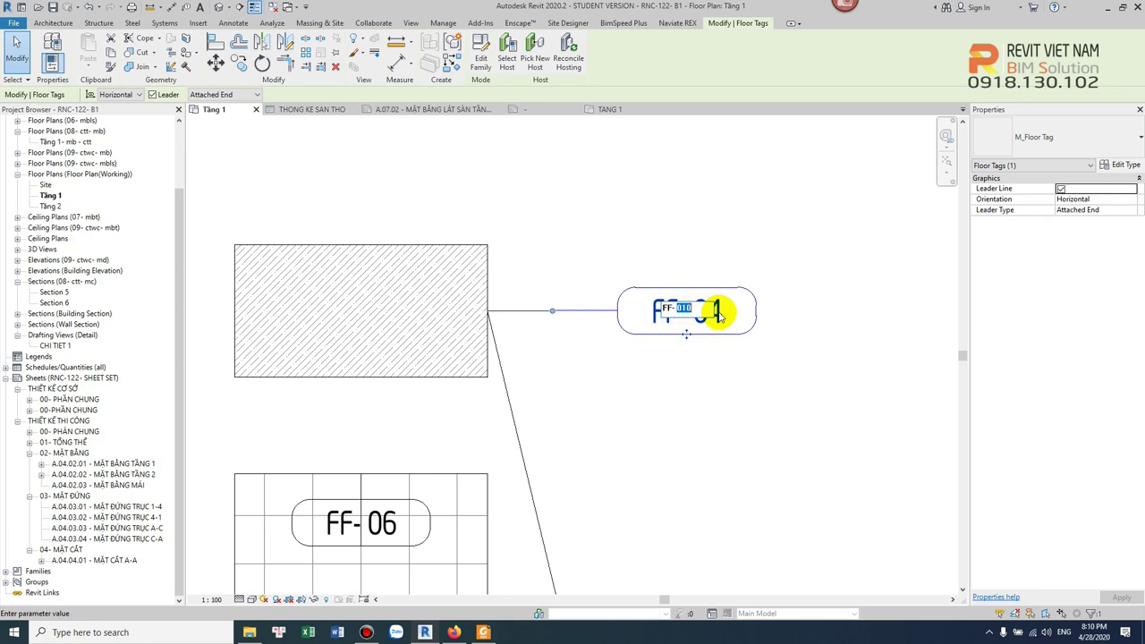
click(738, 399)
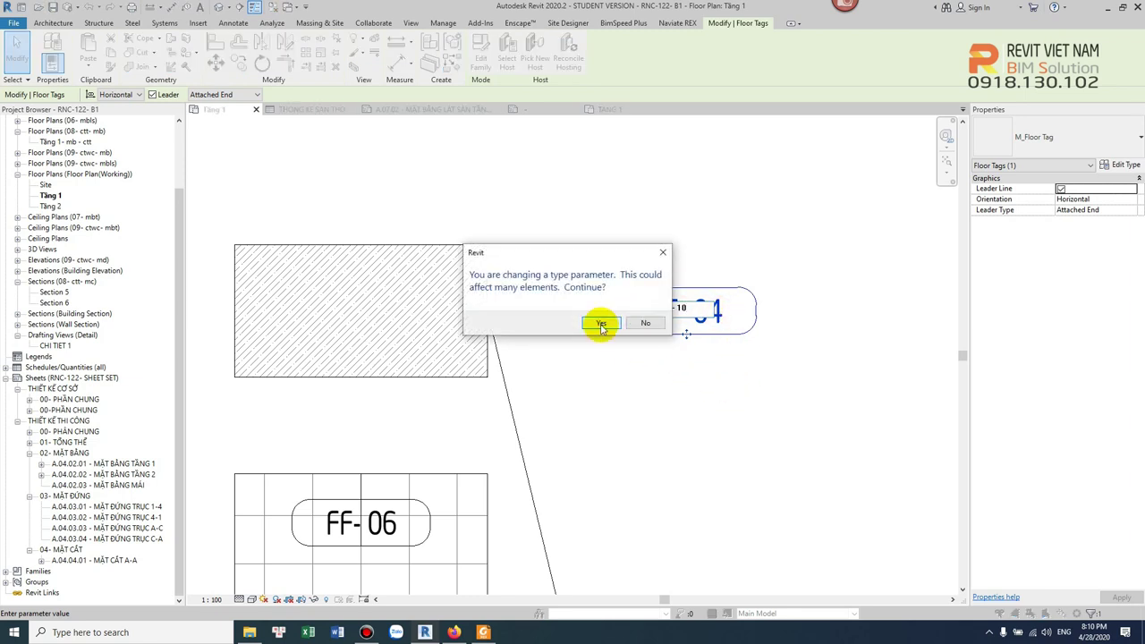
click(646, 324)
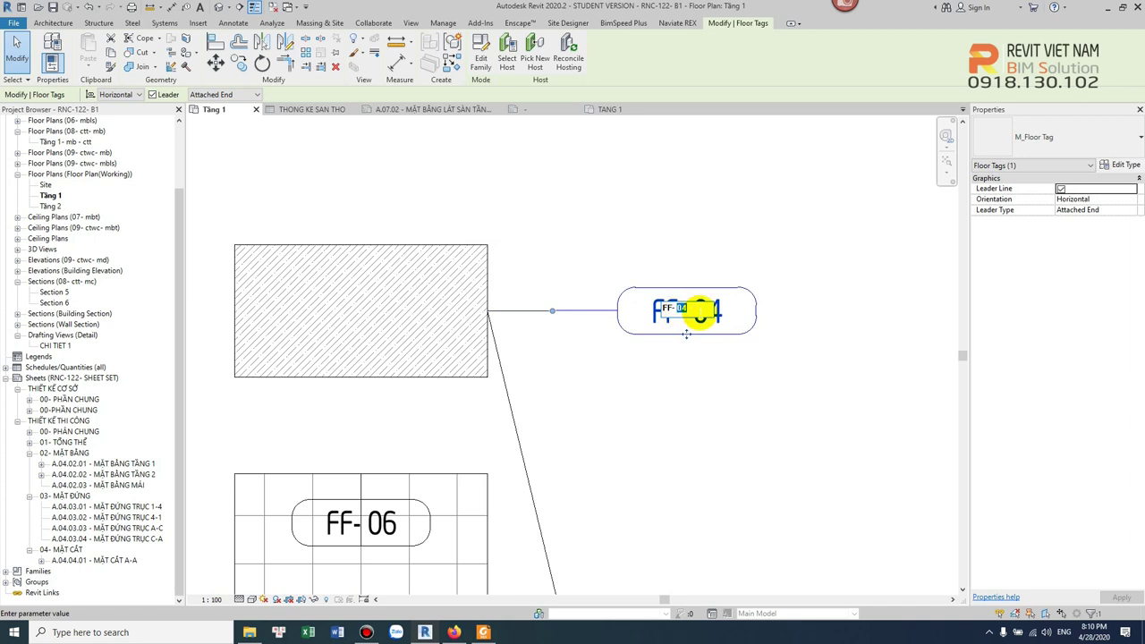
text(15)
click(734, 387)
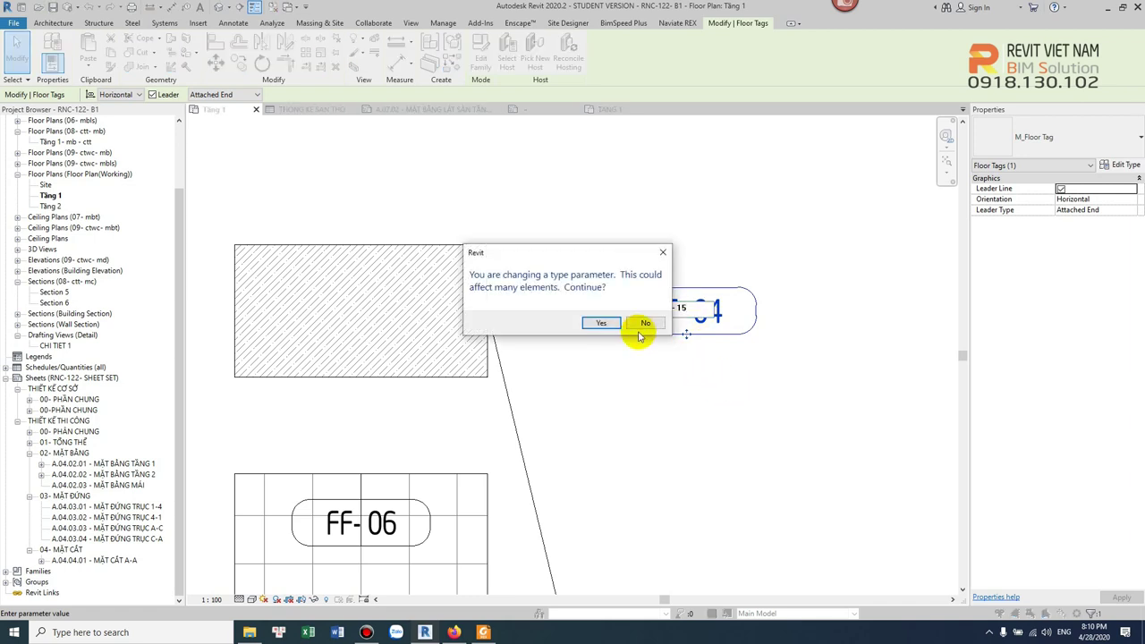
click(604, 324)
- Change the FF- 15 label to FF- 06, accept, and dismiss the duplicate Type Mark warning
scroll(690, 333, down, 3)
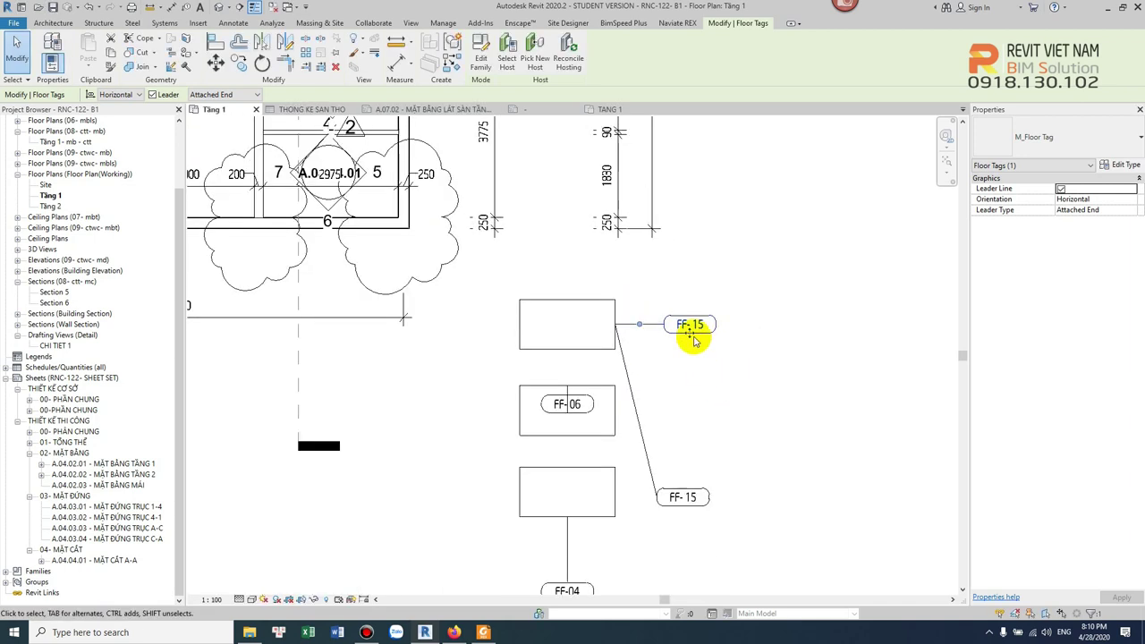
scroll(695, 346, up, 2)
click(691, 337)
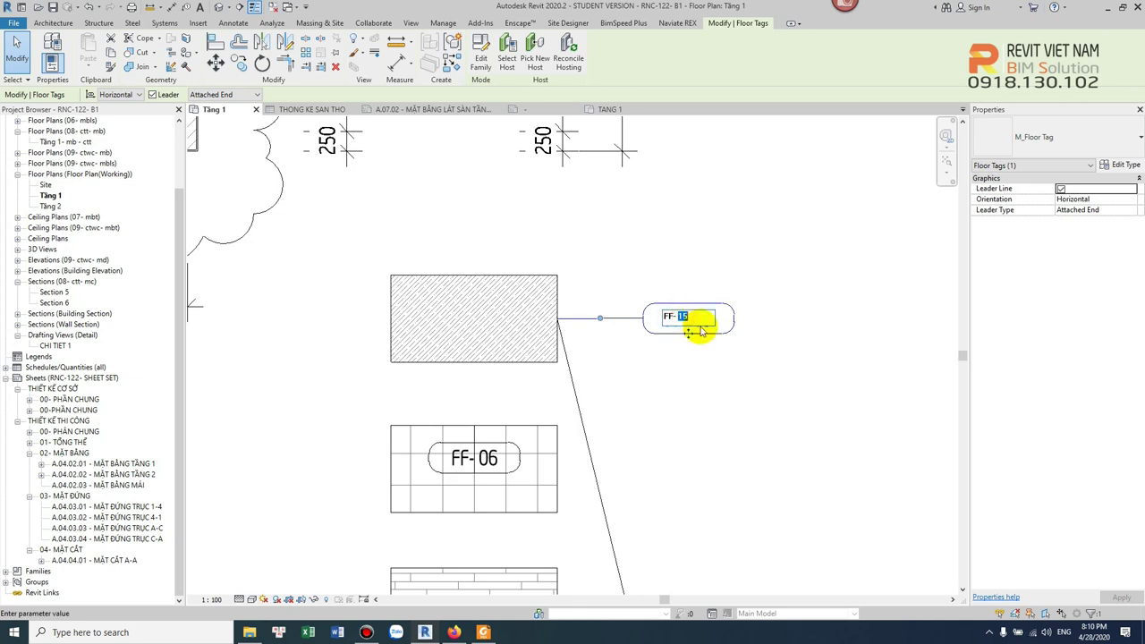
text(06)
click(688, 333)
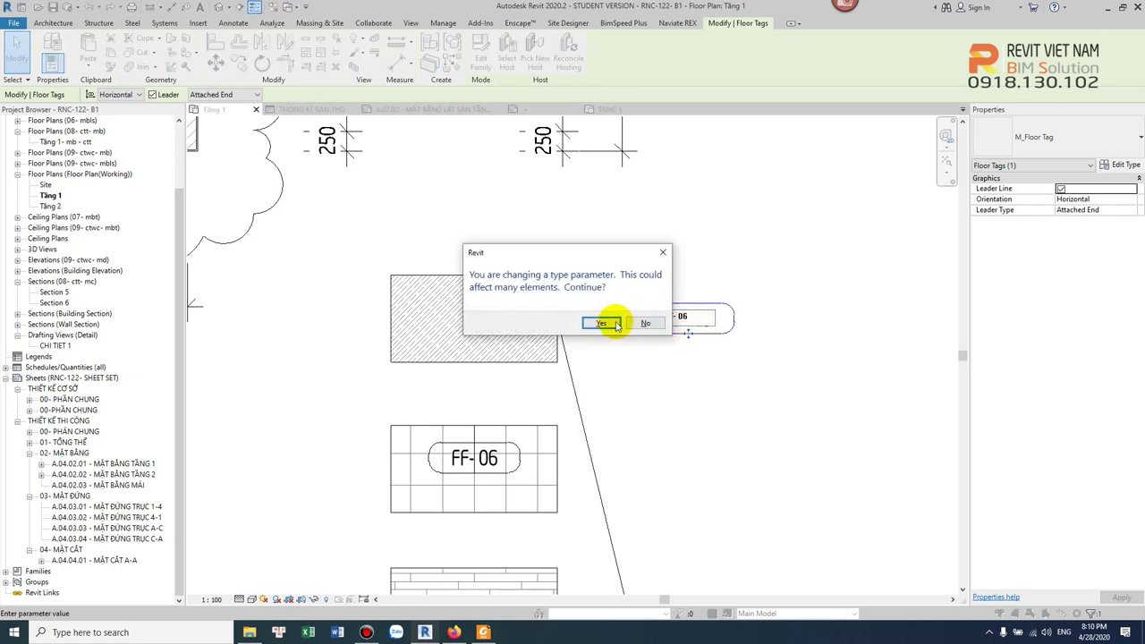
click(610, 323)
scroll(662, 367, down, 2)
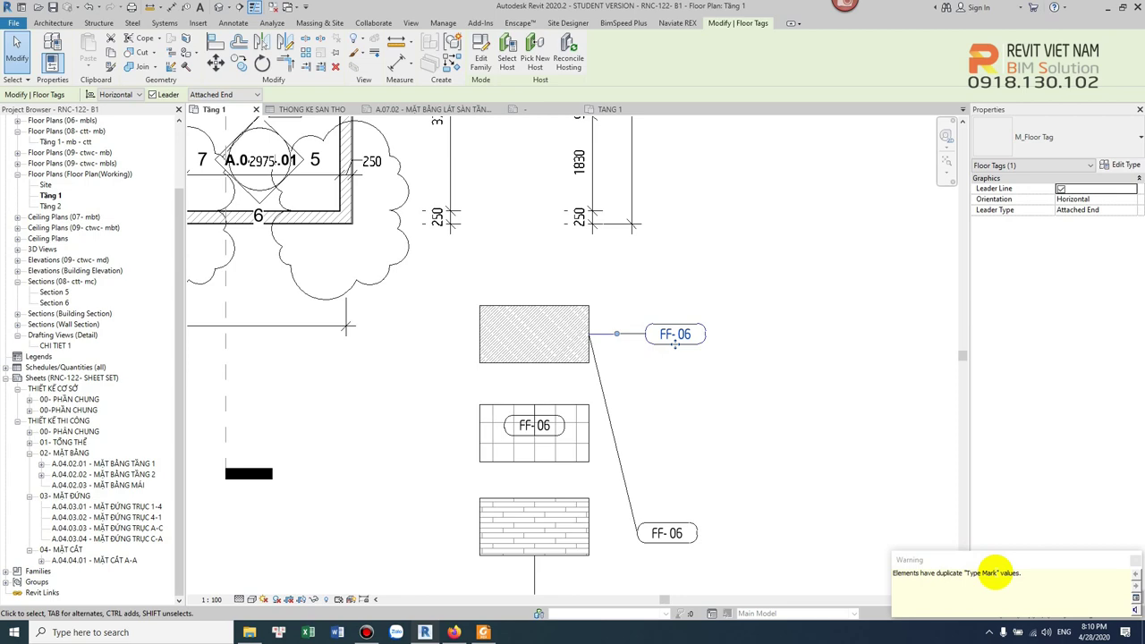
click(823, 439)
- Select the FF-04 tag below the brick floor
scroll(600, 265, up, 3)
scroll(621, 277, up, 2)
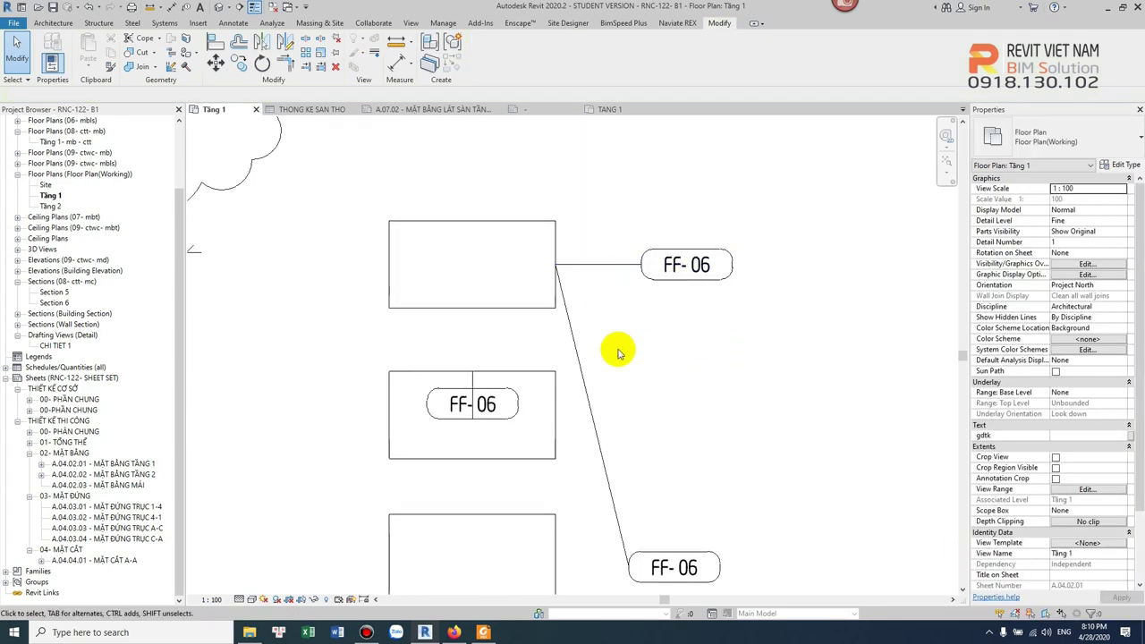
scroll(609, 391, down, 3)
scroll(609, 391, up, 2)
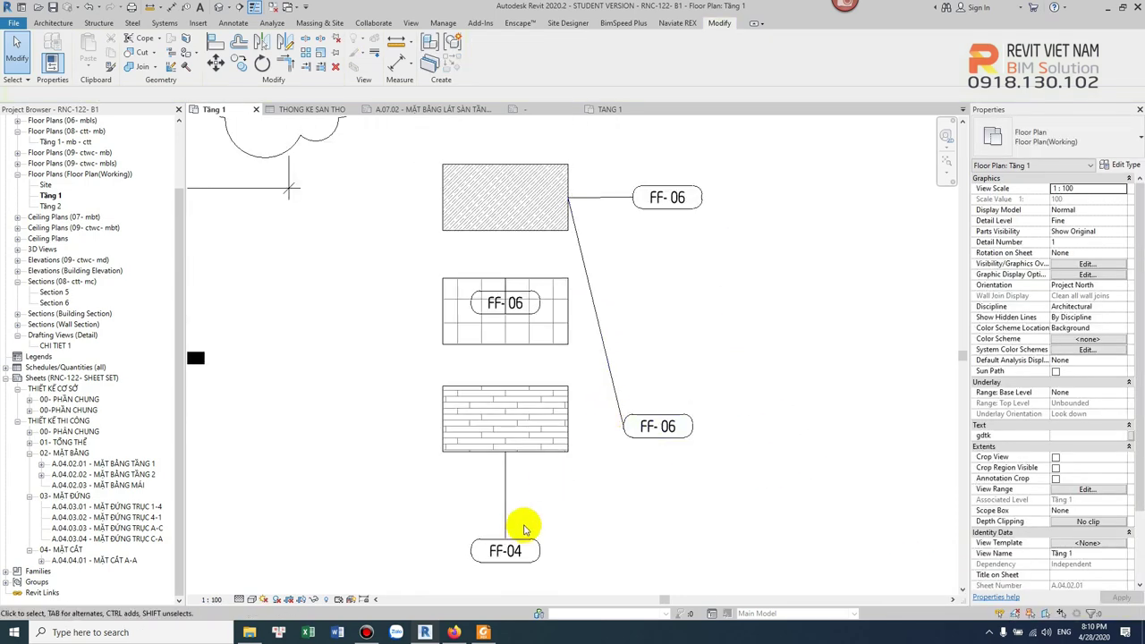
click(517, 546)
scroll(518, 546, up, 2)
- Edit the selected tag's label and accept the type-parameter change
click(514, 546)
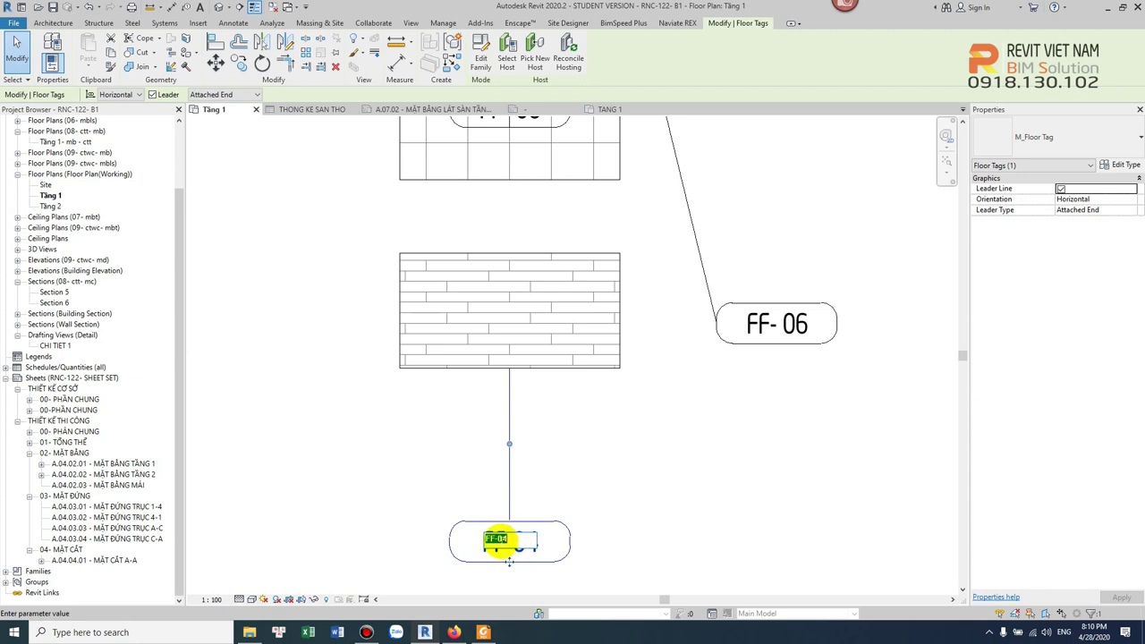
click(602, 500)
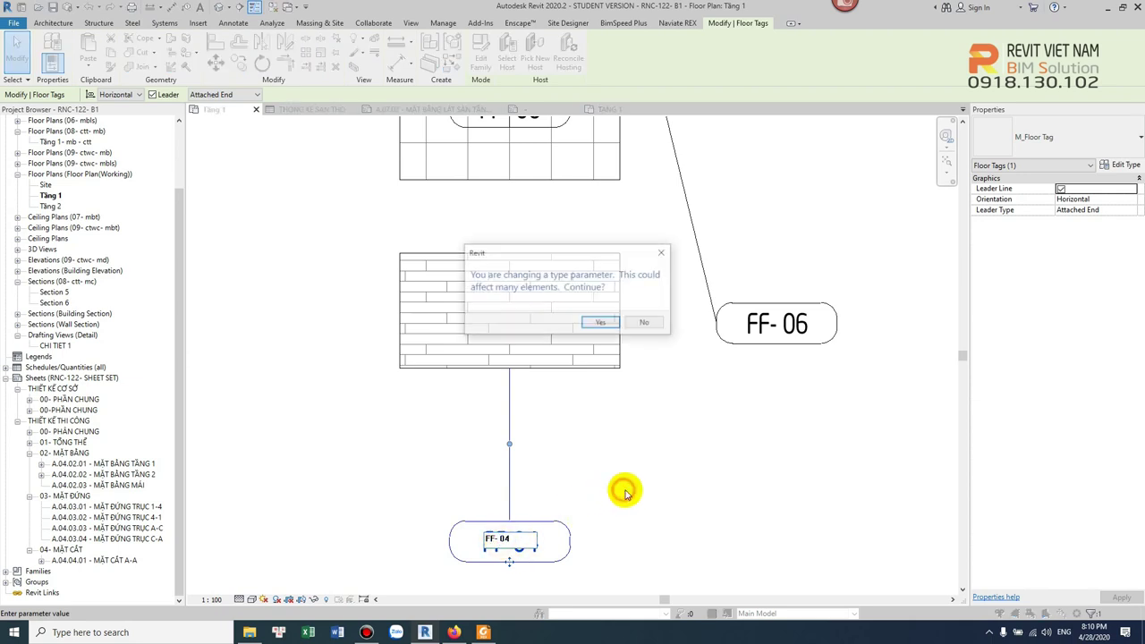
click(609, 322)
- Delete the hatched floor's extra lower FF-06 tag
scroll(636, 411, down, 2)
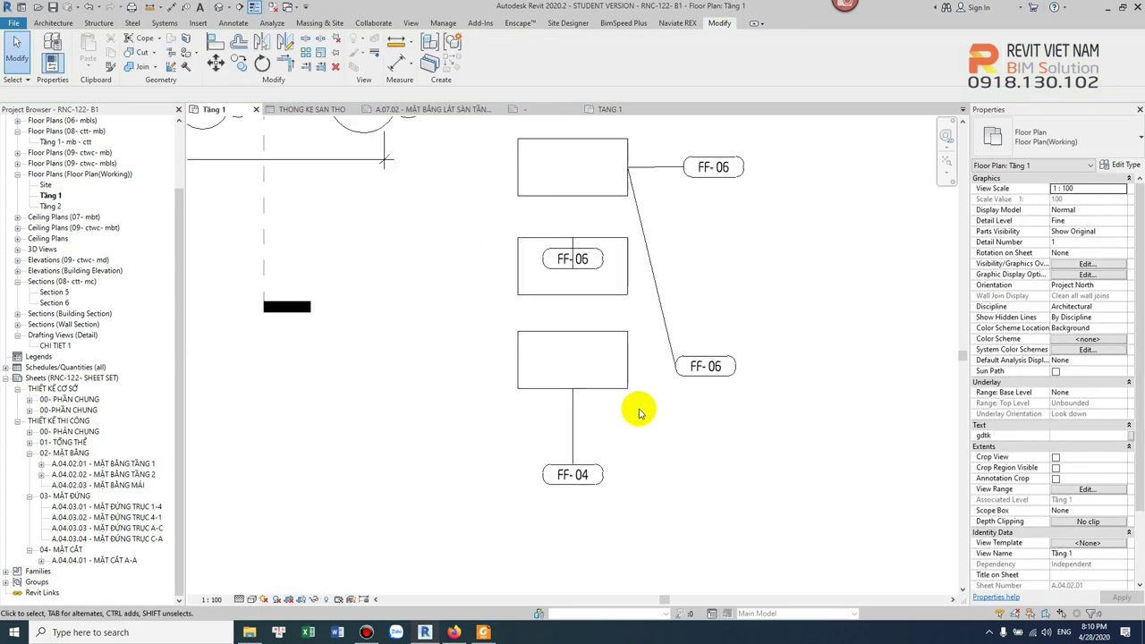
click(667, 321)
key(ctrl+f)
click(686, 432)
key(Delete)
- Nudge the hatched floor's remaining FF-06 tag to a new position
ctrl+scroll(662, 290, up, 3)
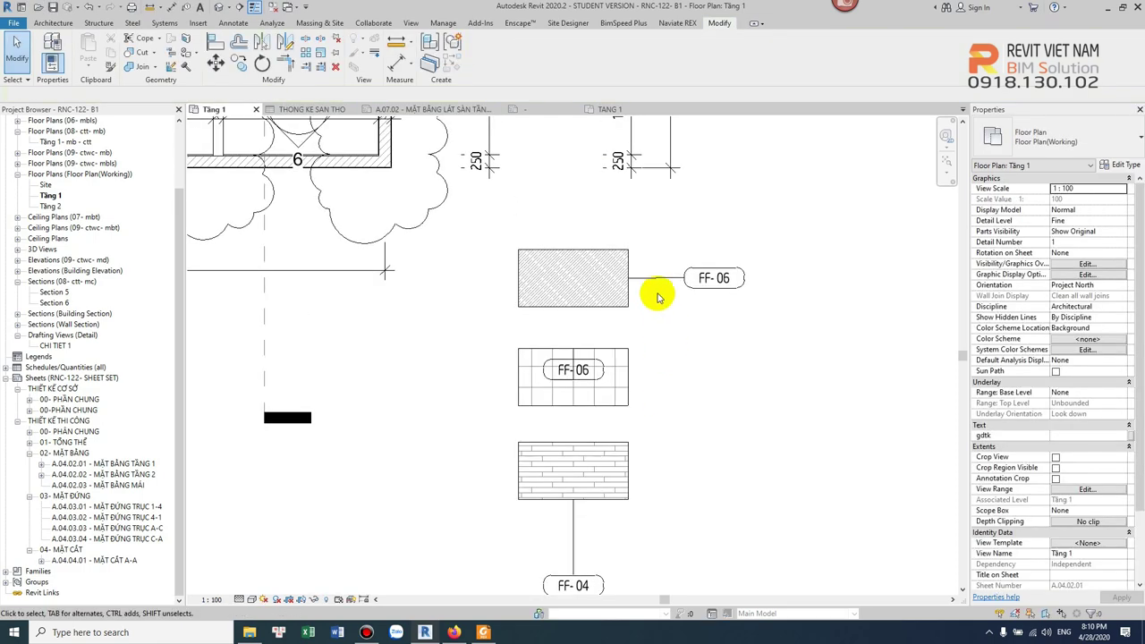
click(711, 287)
mouse_move(716, 302)
mouse_down()
mouse_move(727, 302)
mouse_move(695, 307)
mouse_up()
click(703, 325)
- Shift the view down and right and select the FF-06 tiled floor
scroll(703, 325, down, 2)
mouse_move(704, 325)
middle_down()
mouse_move(708, 402)
mouse_move(765, 492)
middle_up()
scroll(757, 477, down, 2)
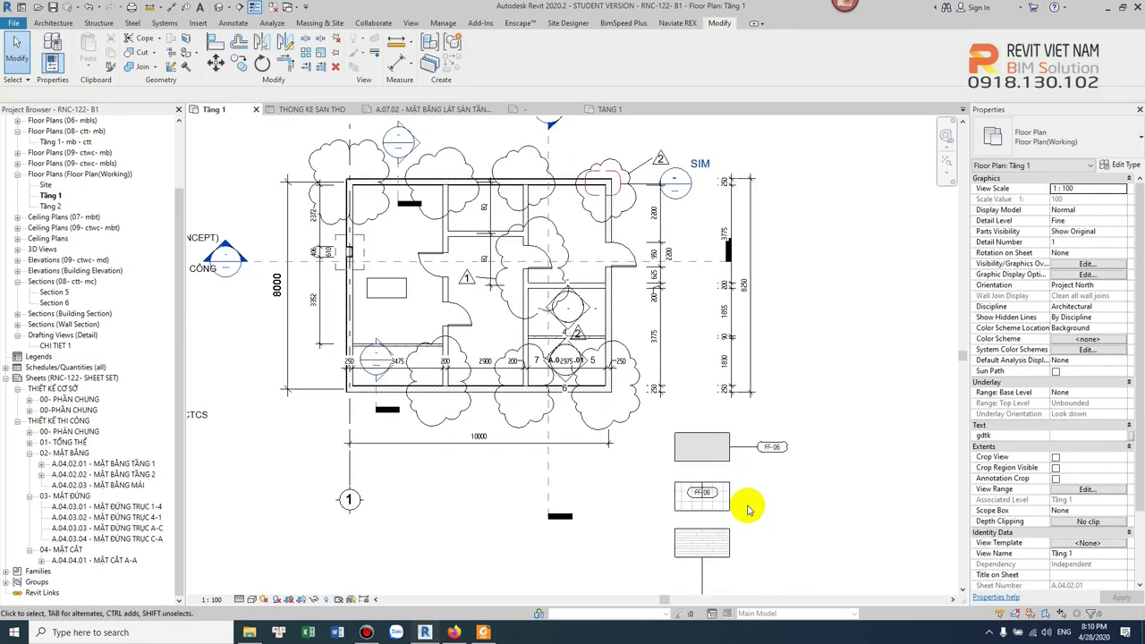
click(732, 510)
- Redraw the floor boundary as a rectangle from the room's top-left to bottom-right wall corners
click(456, 62)
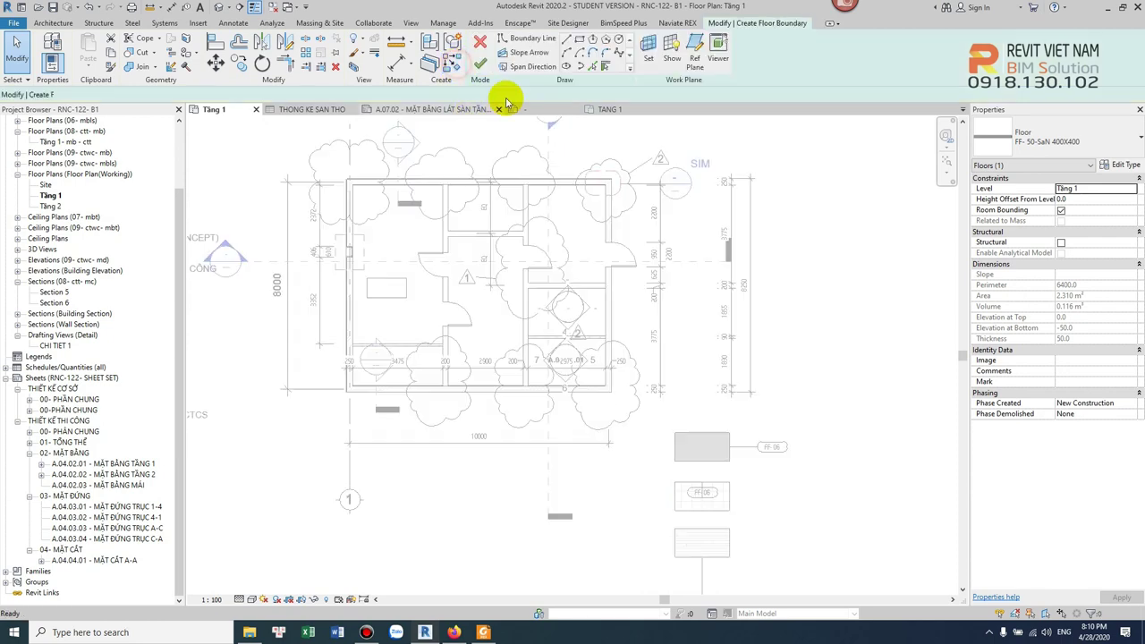
click(579, 39)
scroll(401, 205, up, 2)
scroll(340, 179, up, 2)
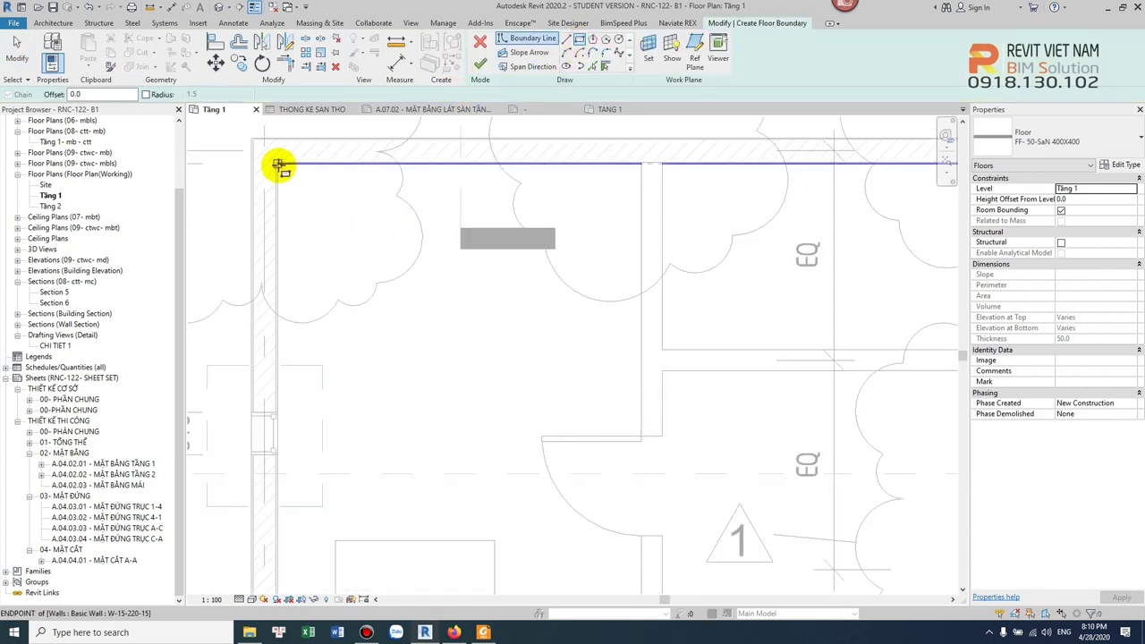
click(278, 164)
ctrl+scroll(557, 217, down, 2)
scroll(583, 384, down, 2)
scroll(582, 365, up, 2)
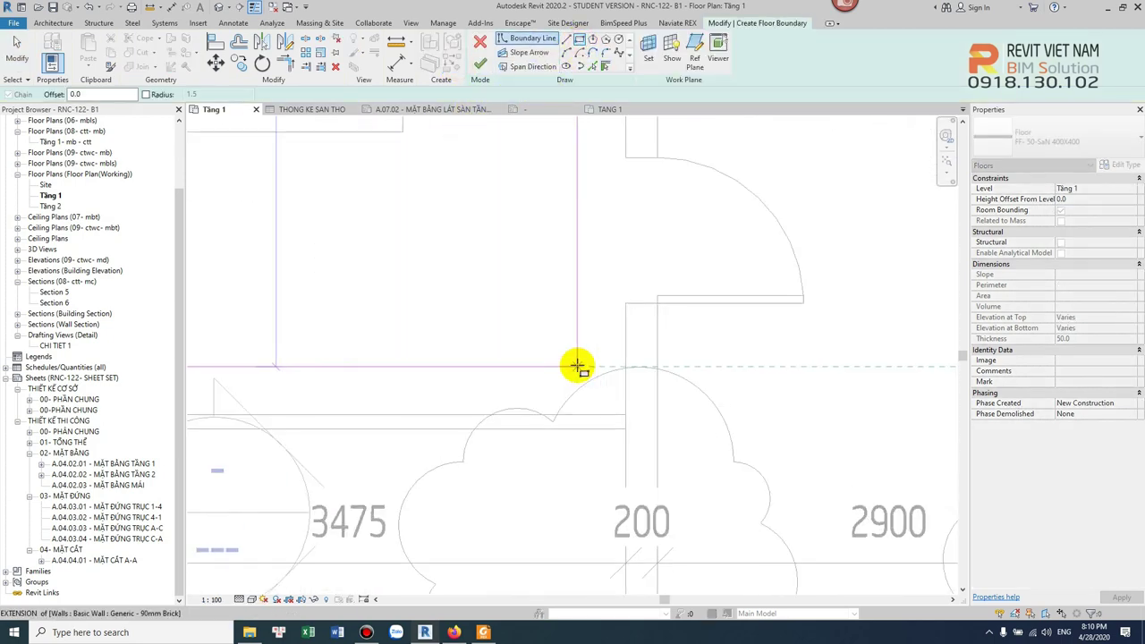
click(626, 409)
scroll(557, 325, down, 3)
click(481, 65)
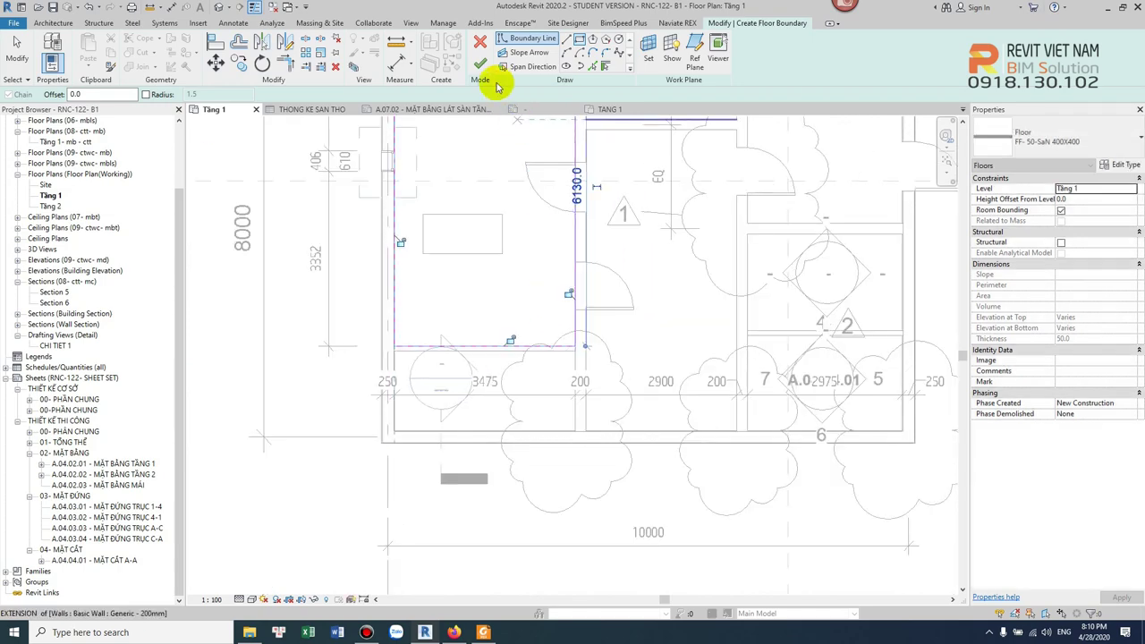
- Clear the selection and pan the plan to show the tiled room's top wall
middle_drag(531, 236, 531, 205)
click(491, 313)
mouse_move(491, 313)
middle_down()
mouse_move(544, 337)
mouse_move(544, 256)
middle_up()
click(601, 281)
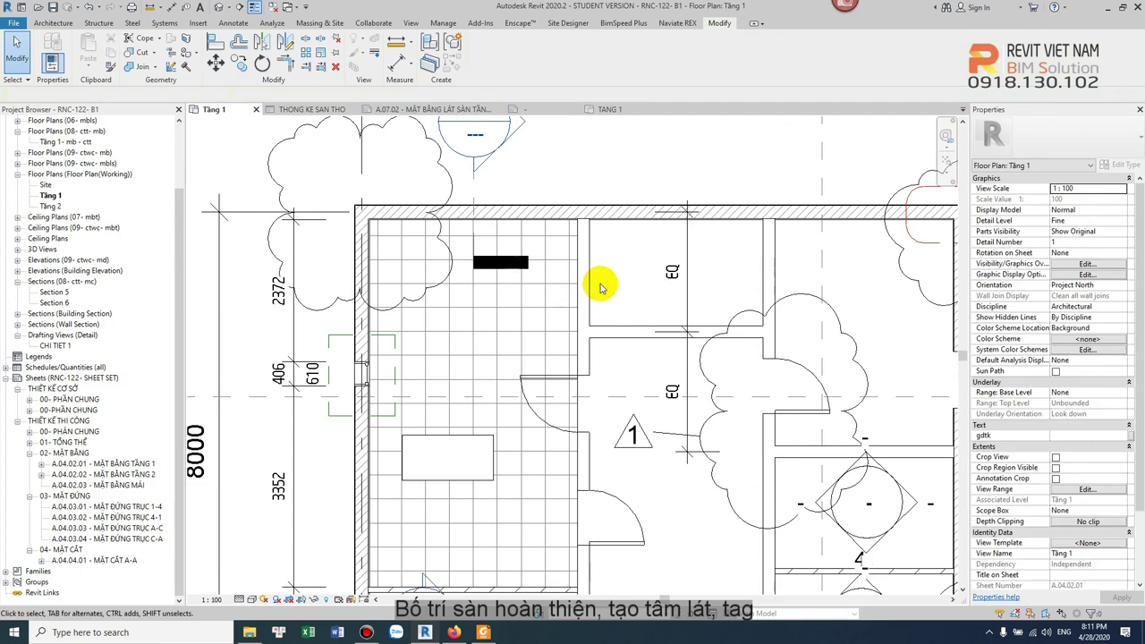
key(Escape)
scroll(601, 288, down, 2)
scroll(582, 232, up, 3)
scroll(578, 213, up, 3)
scroll(579, 216, up, 1)
middle_drag(579, 216, 579, 259)
- Align the tile pattern to the room's right and top wall faces with AL
key(a)
key(l)
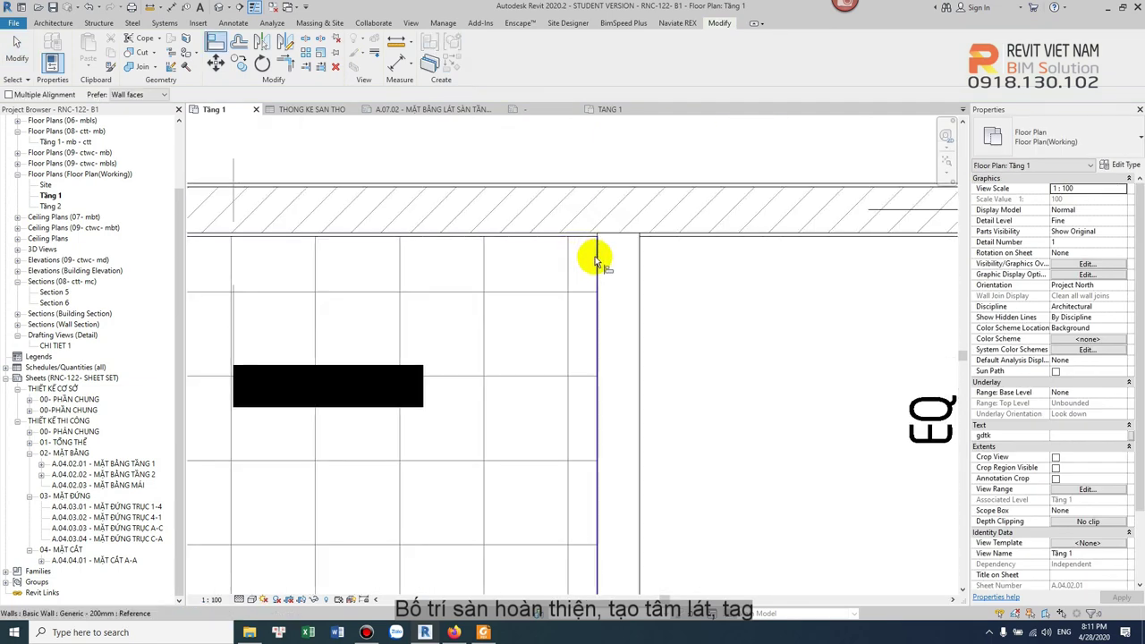
click(569, 265)
click(553, 237)
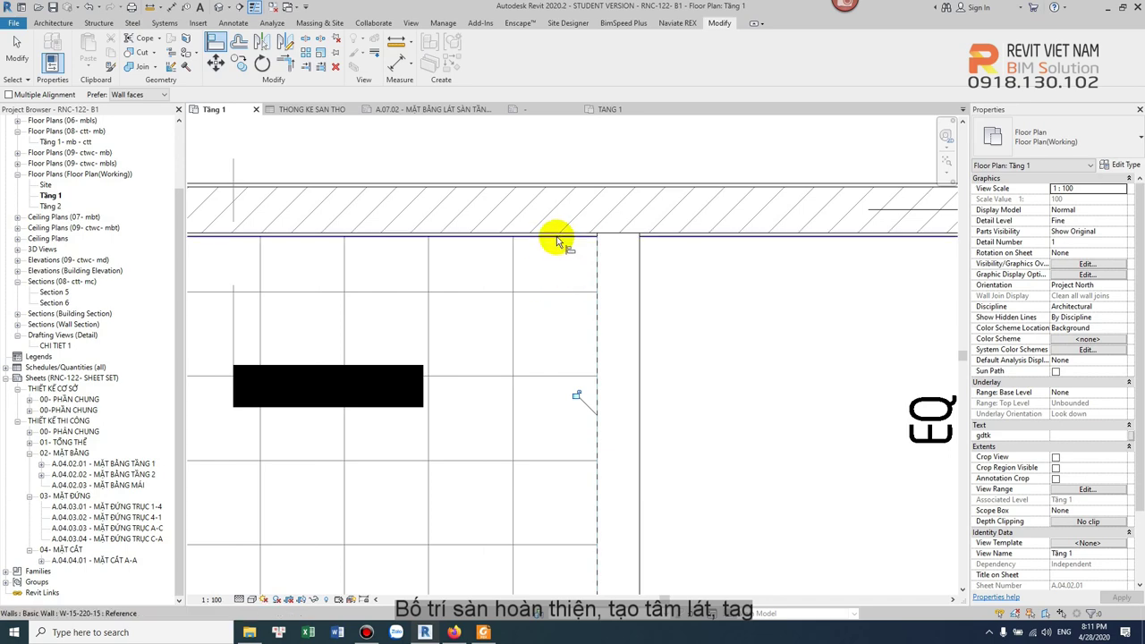
click(548, 296)
key(Escape)
key(Escape)
scroll(544, 293, down, 2)
scroll(462, 248, down, 3)
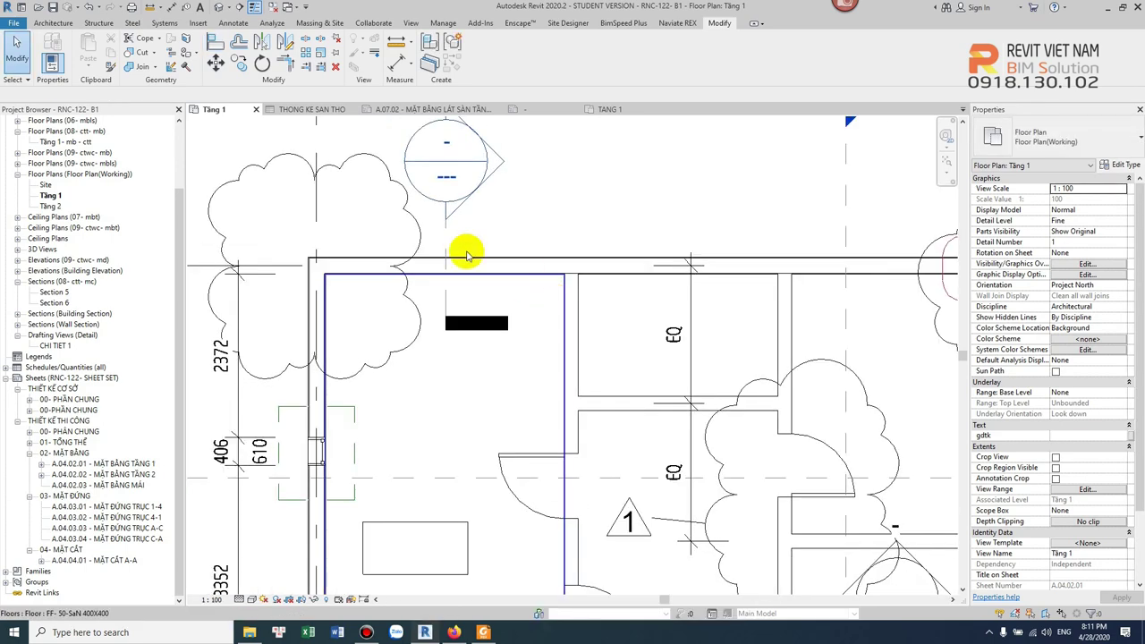
- Set the Tầng 1 plan's view scale to 1 : 50
click(212, 600)
click(223, 510)
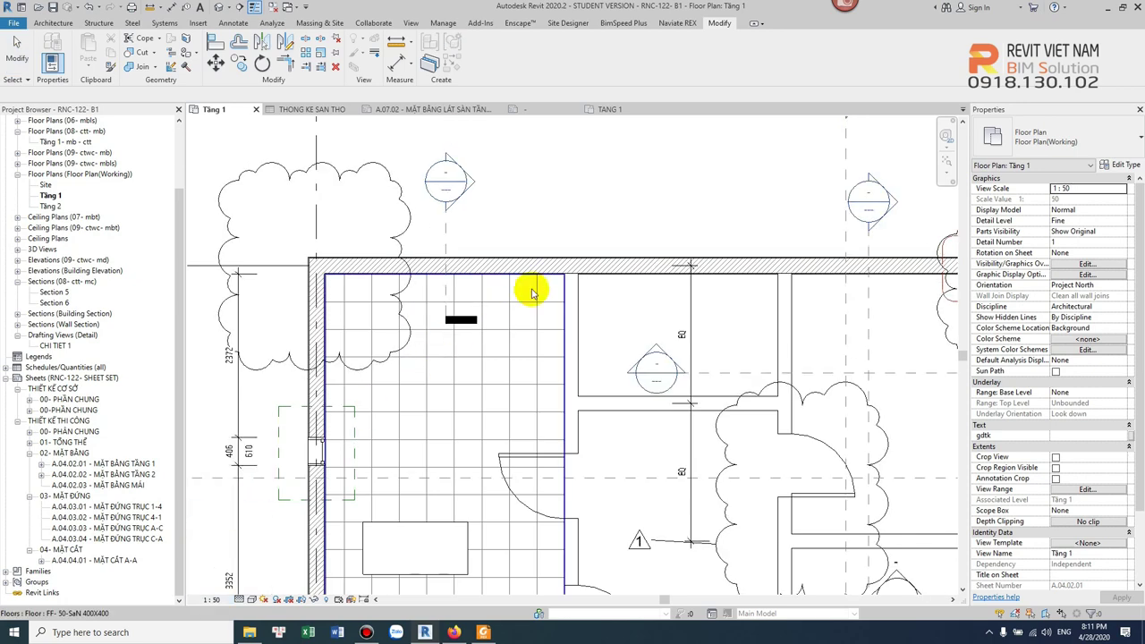
scroll(529, 304, up, 3)
click(580, 315)
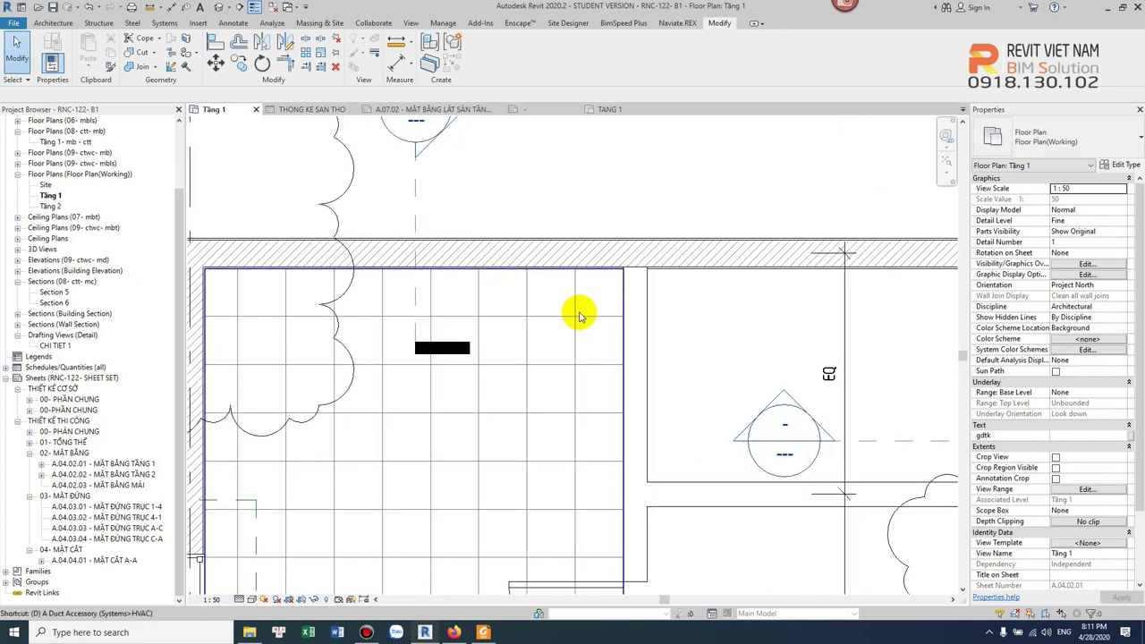
key(d)
key(i)
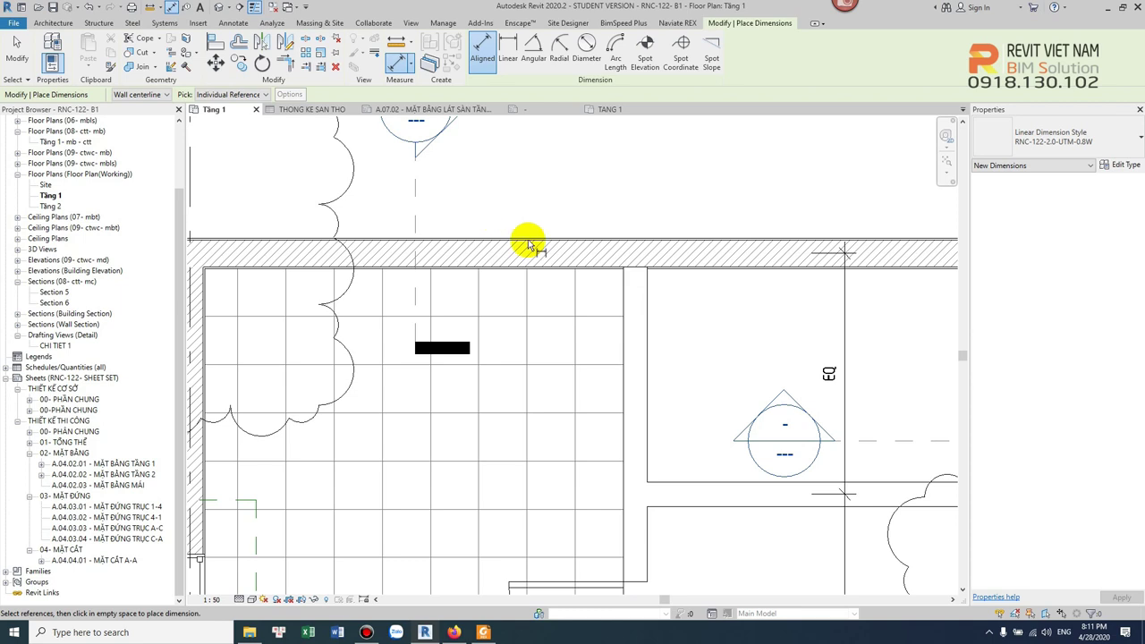
- Dimension the room's top from wall faces and tile lines as 275 / 2800 / 400
click(623, 305)
click(573, 303)
middle_drag(413, 312, 647, 311)
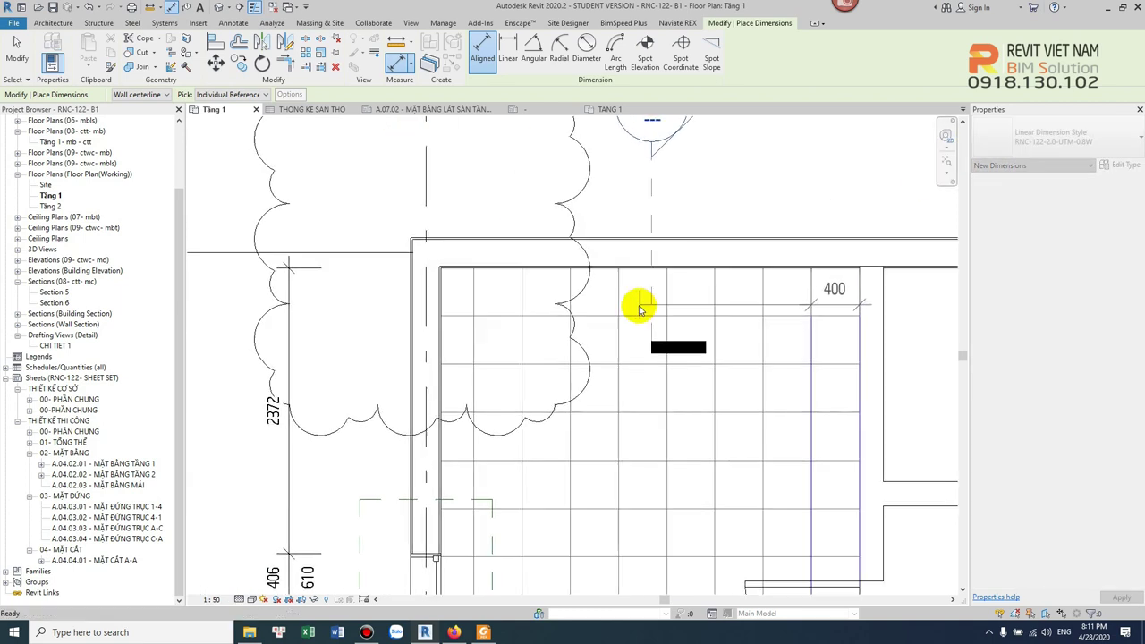
scroll(466, 307, up, 2)
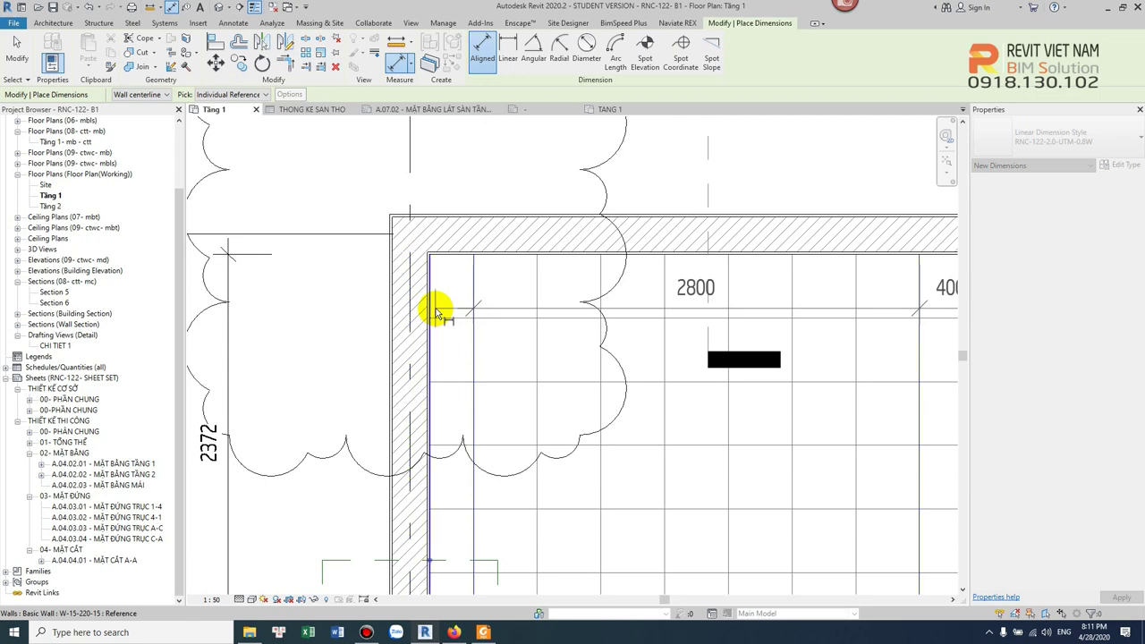
scroll(452, 304, down, 1)
scroll(470, 317, down, 1)
scroll(600, 323, up, 4)
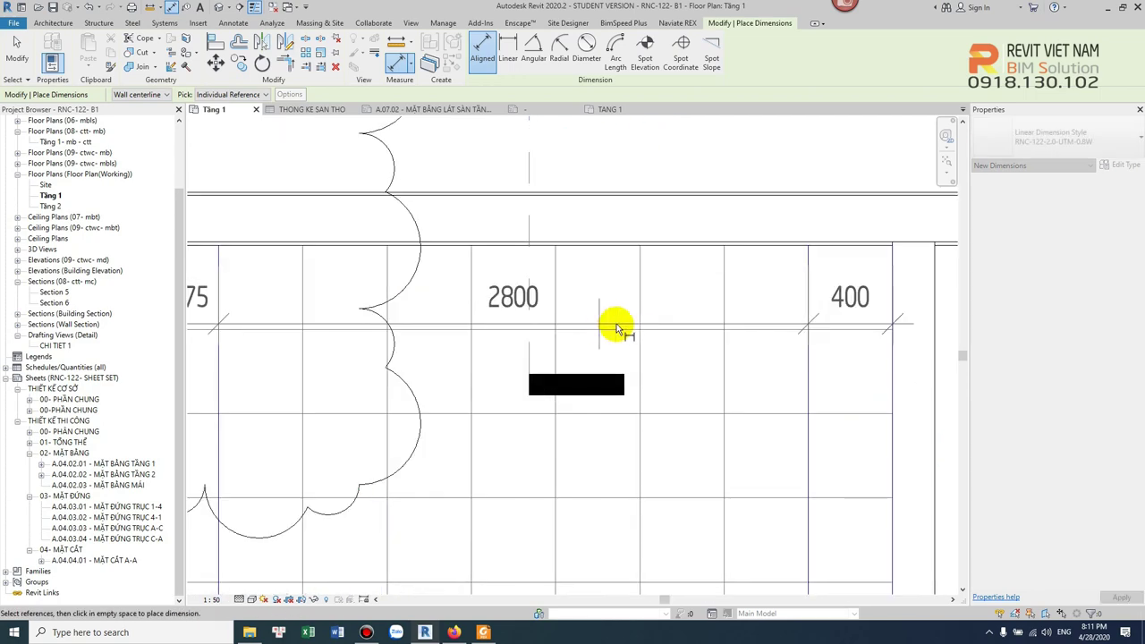
scroll(624, 333, up, 2)
scroll(623, 332, up, 1)
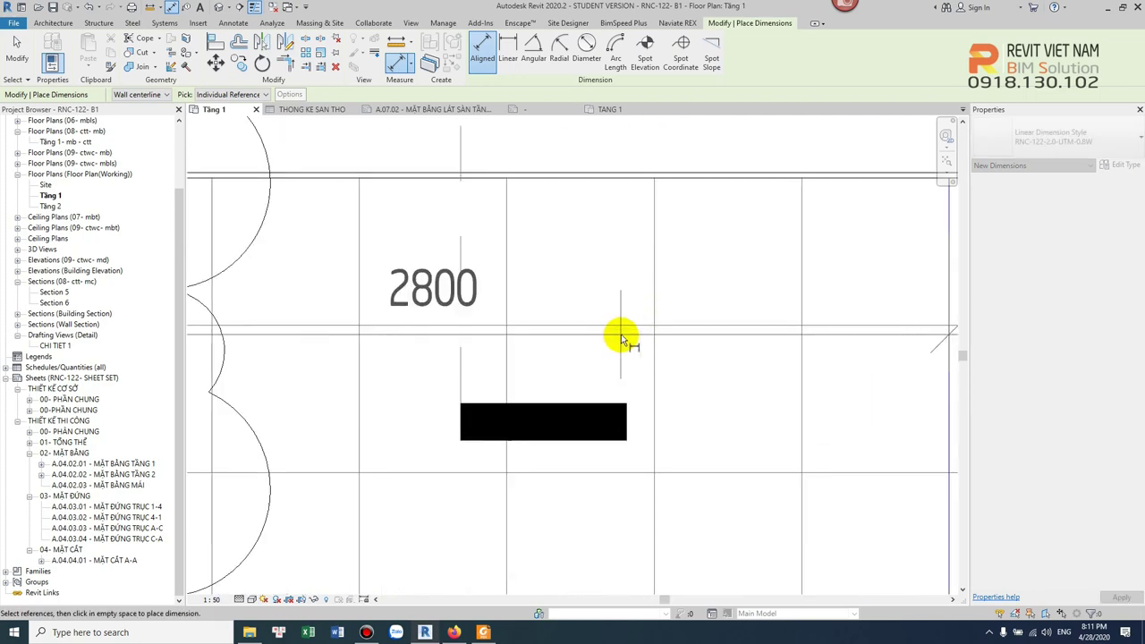
scroll(618, 322, down, 2)
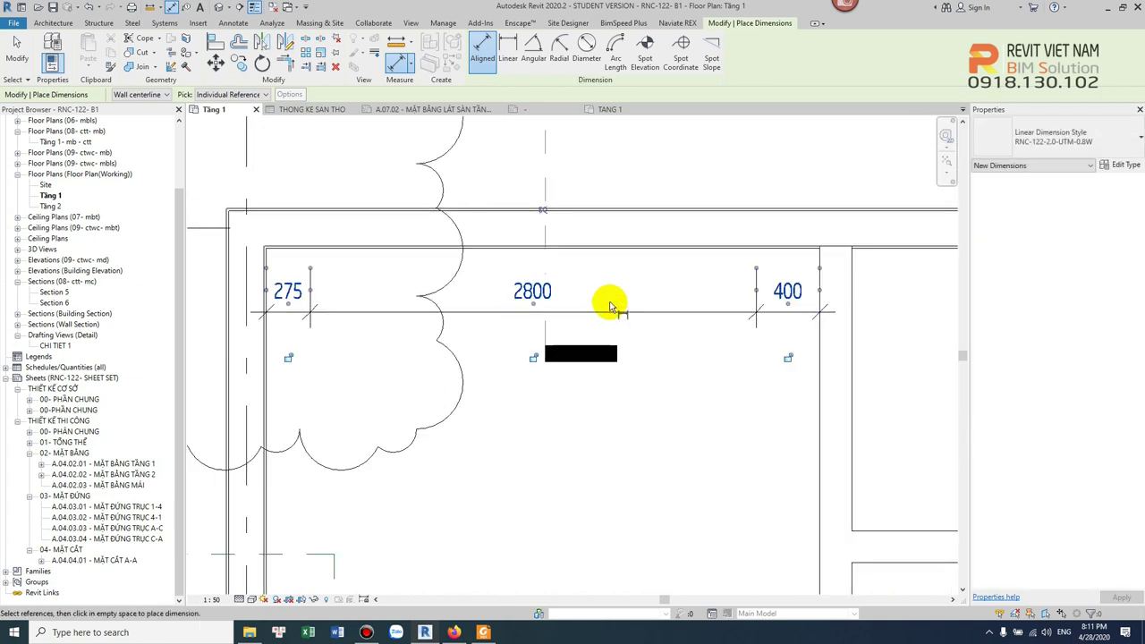
key(Escape)
key(Escape)
- Open the 2800 dimension's Dimension Text settings to add a prefix
click(530, 296)
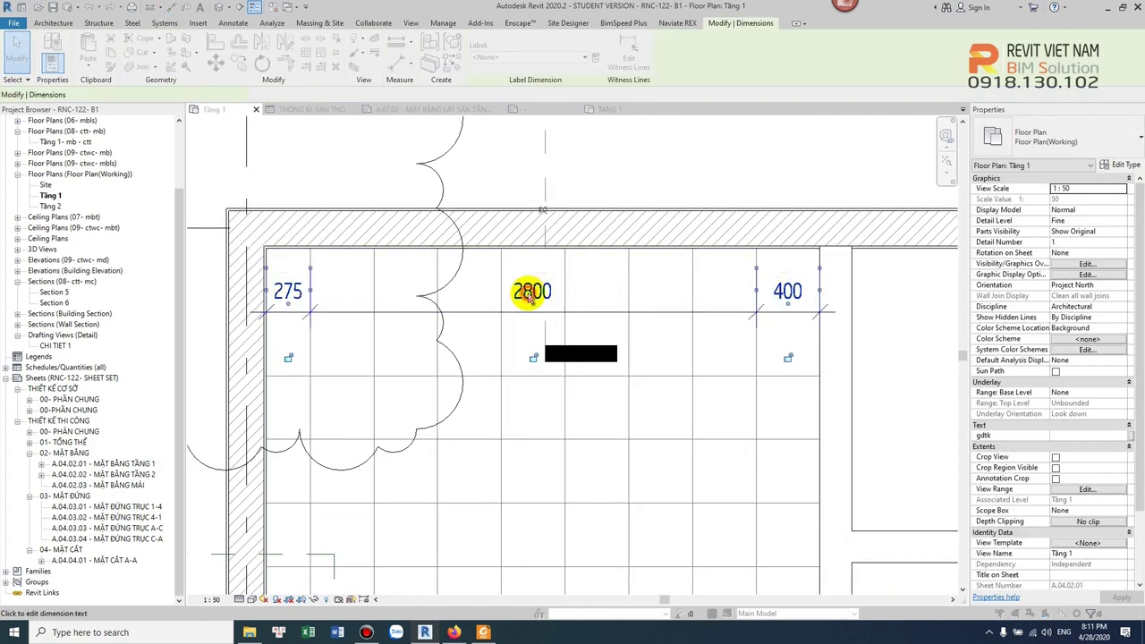
click(530, 295)
click(488, 356)
text(400X 7=)
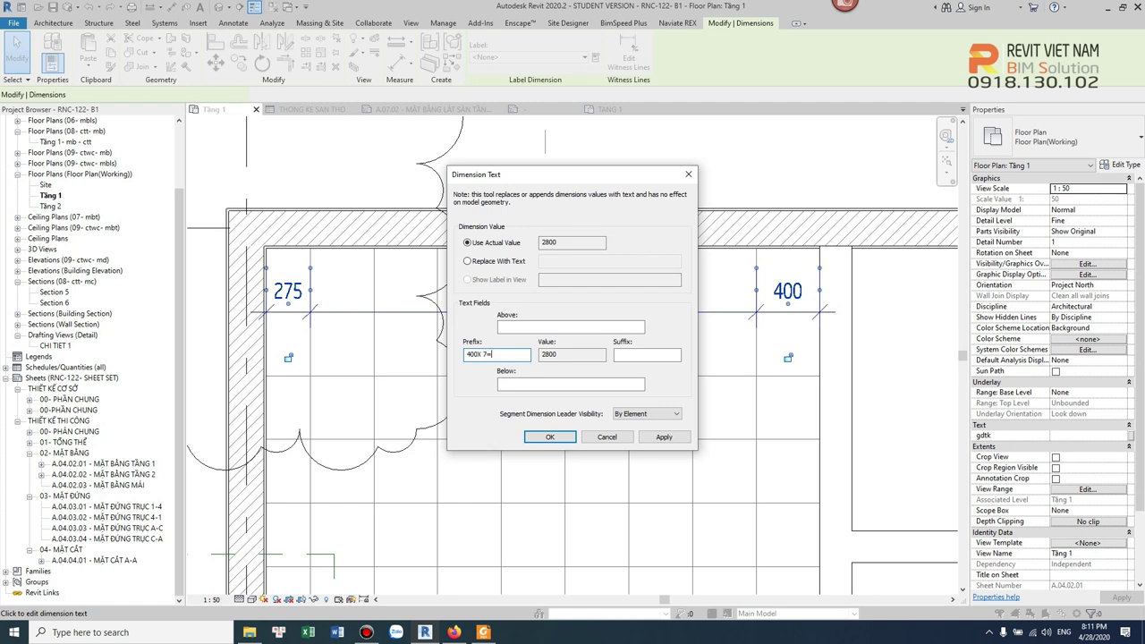
- Apply the prefix '400X 7V=' to the 2800 dimension, correcting it once
click(550, 436)
click(575, 319)
key(Escape)
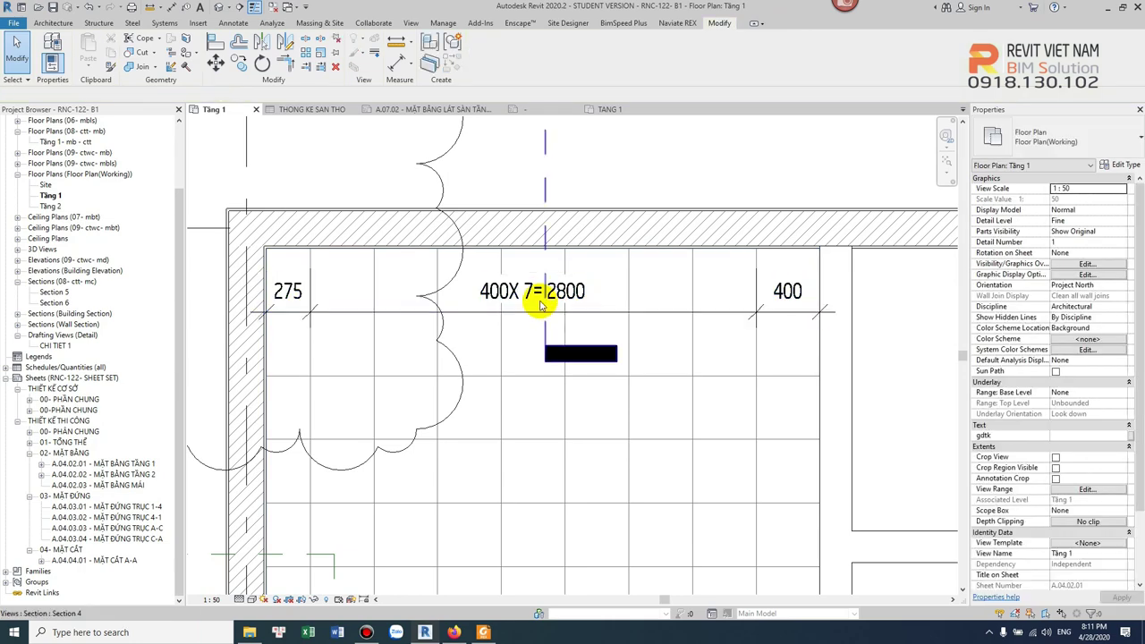
scroll(528, 313, up, 3)
double_click(516, 300)
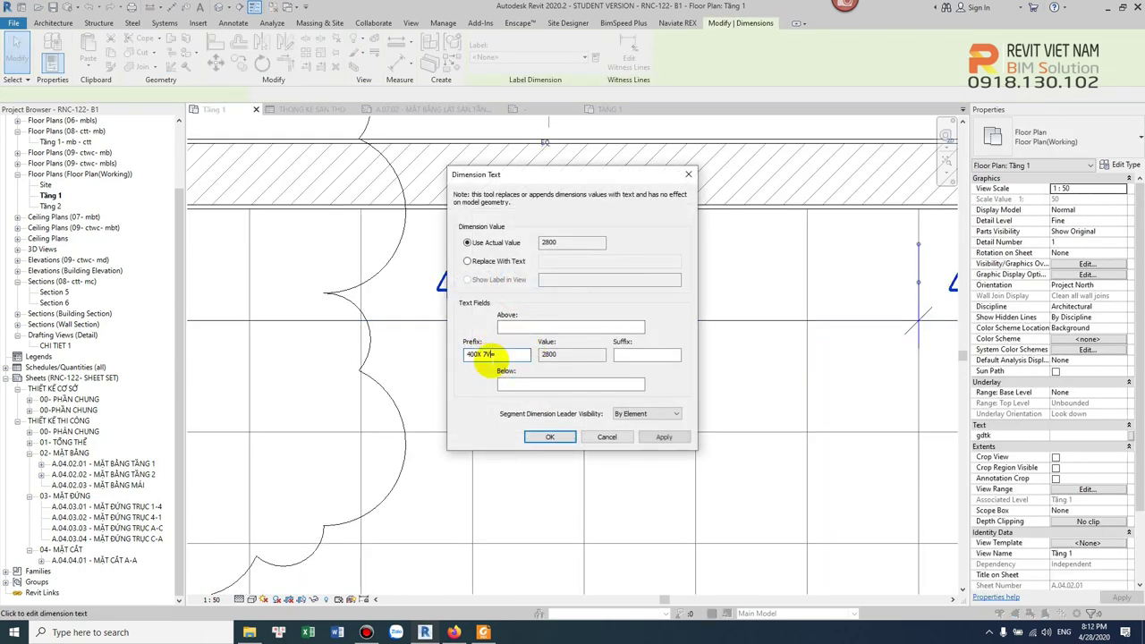
click(547, 436)
scroll(617, 354, down, 2)
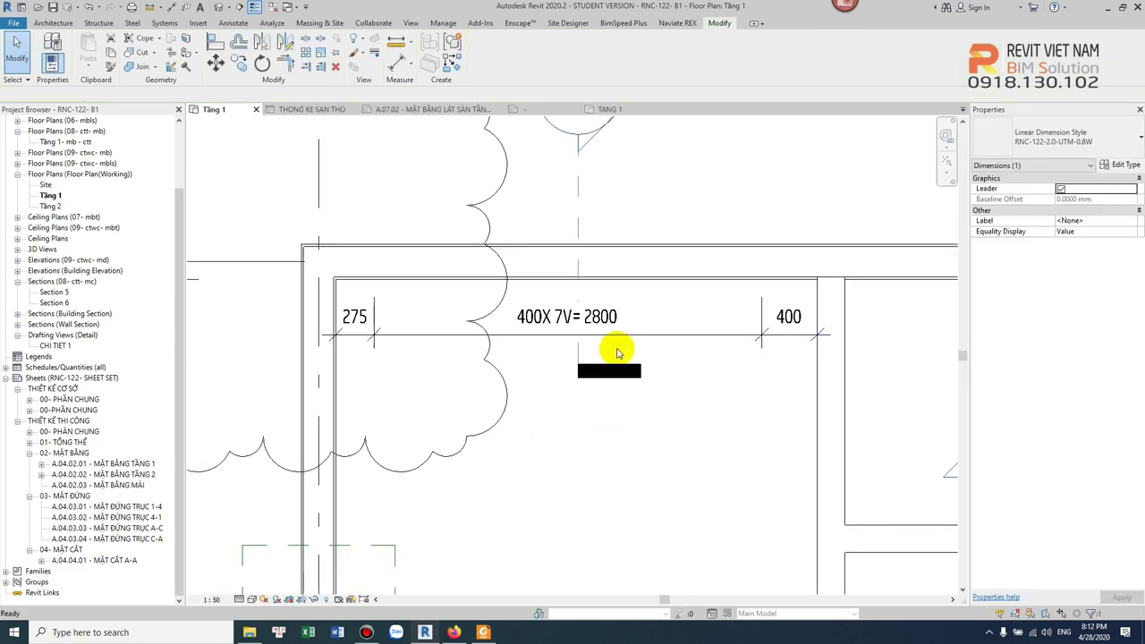
key(Escape)
scroll(617, 348, down, 2)
scroll(588, 285, down, 1)
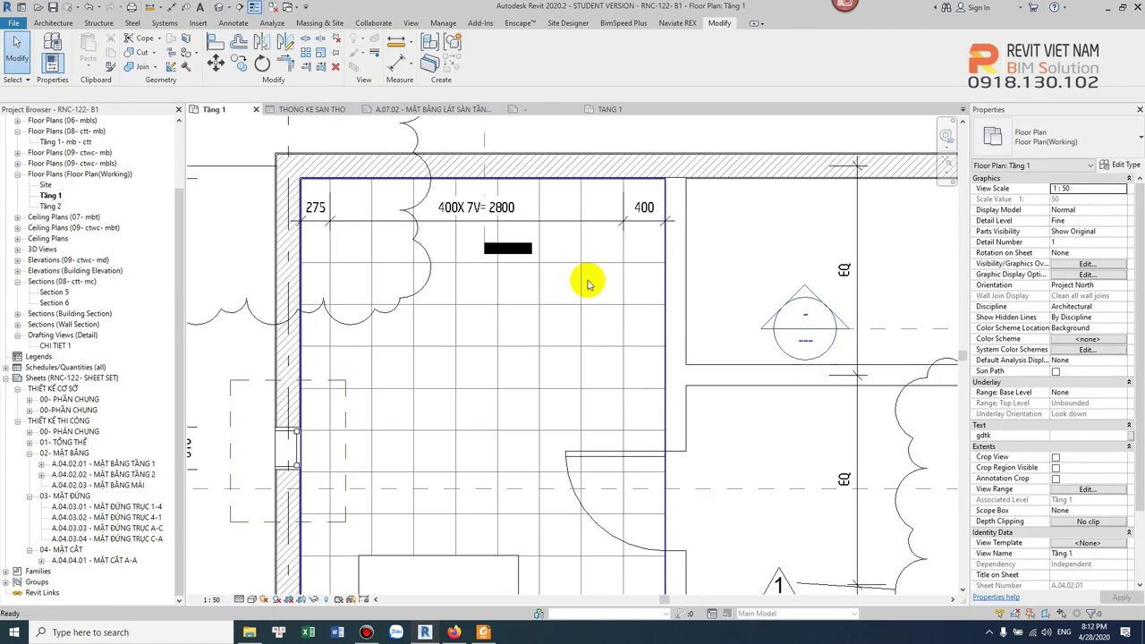
- Dimension the room's length with DI from top wall, tile line and bottom wall as 400 and 5600
key(d)
key(i)
scroll(588, 183, up, 3)
scroll(598, 184, up, 1)
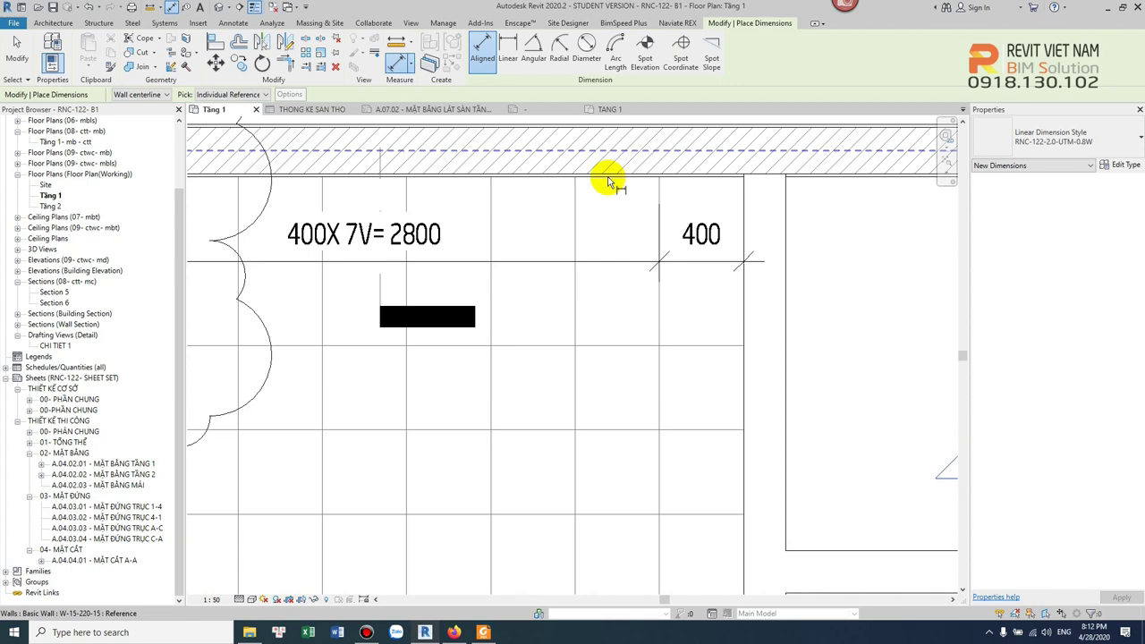
click(608, 177)
scroll(608, 242, down, 1)
click(609, 252)
scroll(620, 326, down, 2)
scroll(604, 492, up, 2)
click(604, 484)
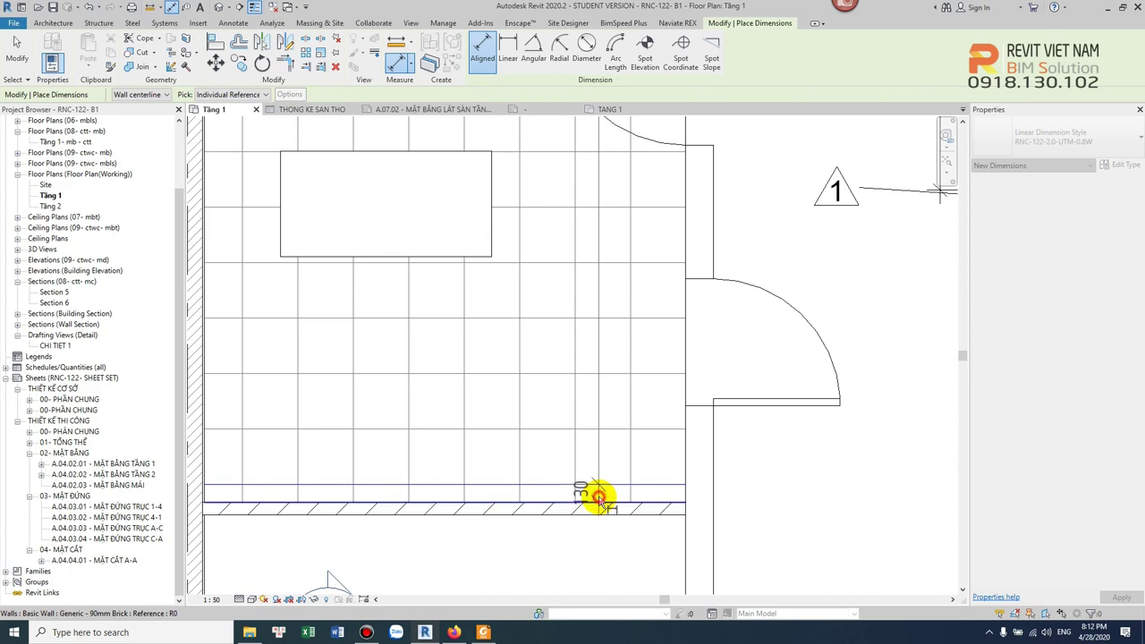
click(598, 497)
scroll(573, 465, down, 2)
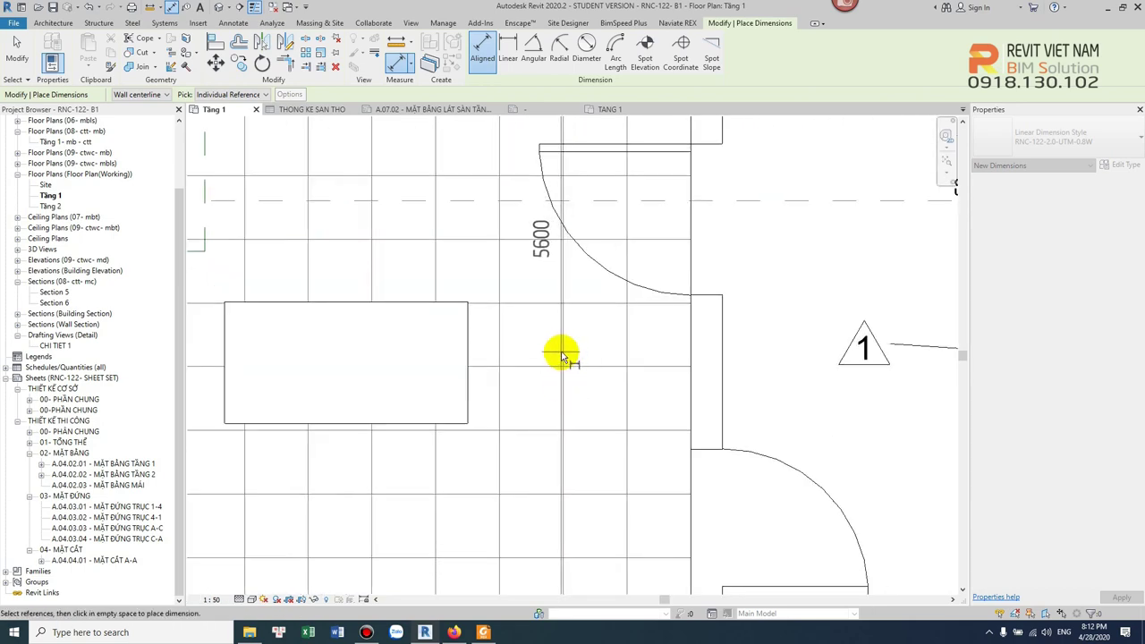
click(562, 356)
scroll(565, 358, down, 3)
key(Escape)
key(Escape)
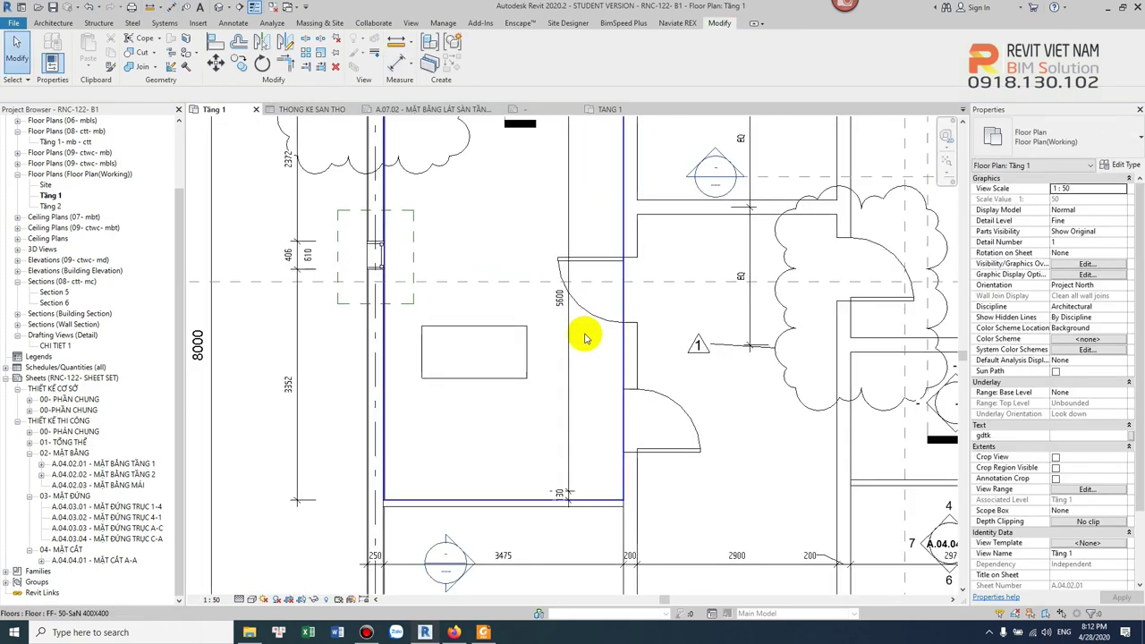
- Give the 5600 dimension the prefix '400X 14V='
scroll(582, 340, up, 2)
click(559, 353)
click(560, 354)
click(496, 357)
text(400X 14V=)
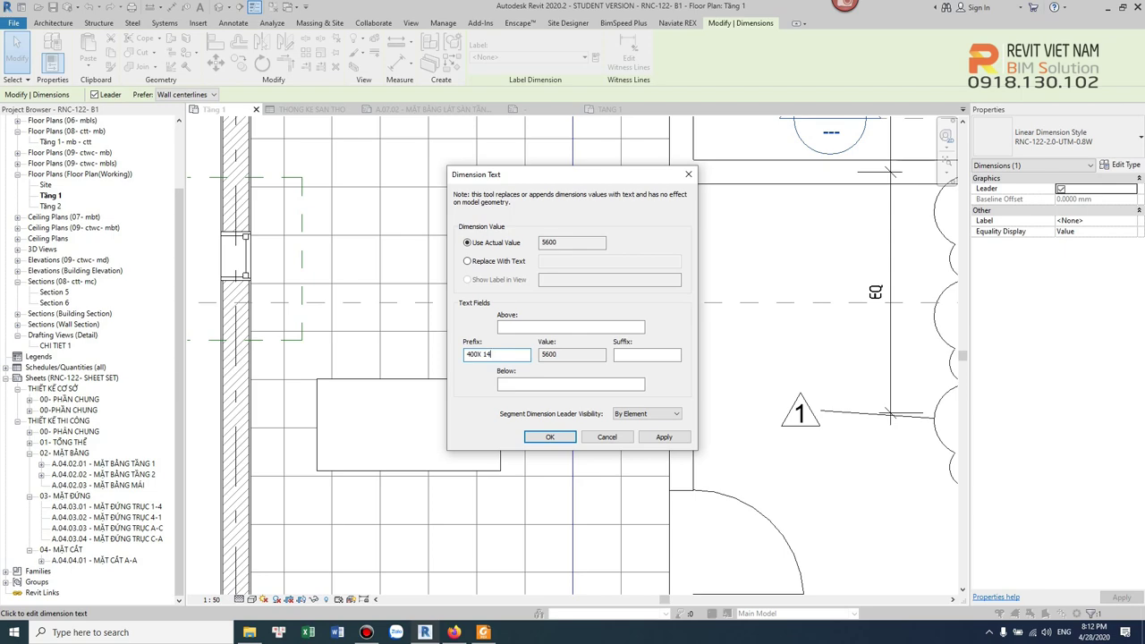
click(550, 437)
key(Escape)
- Select the 400X 7V= 2800 dimension along the top of the room
scroll(583, 219, down, 3)
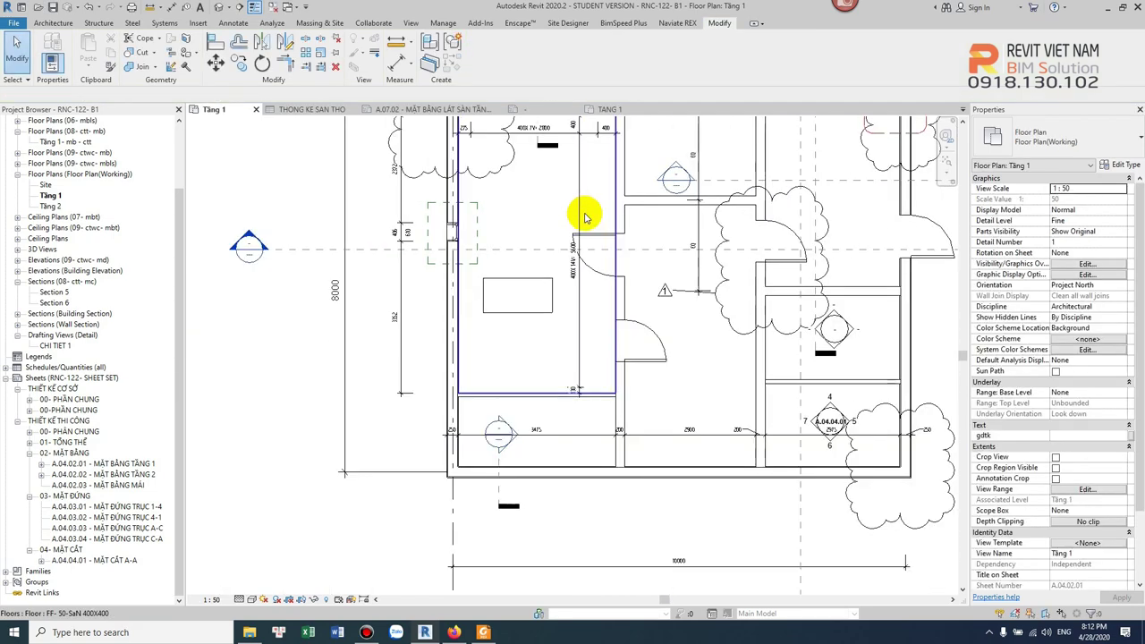
scroll(583, 215, up, 1)
scroll(582, 210, up, 3)
scroll(595, 224, up, 2)
scroll(601, 266, down, 1)
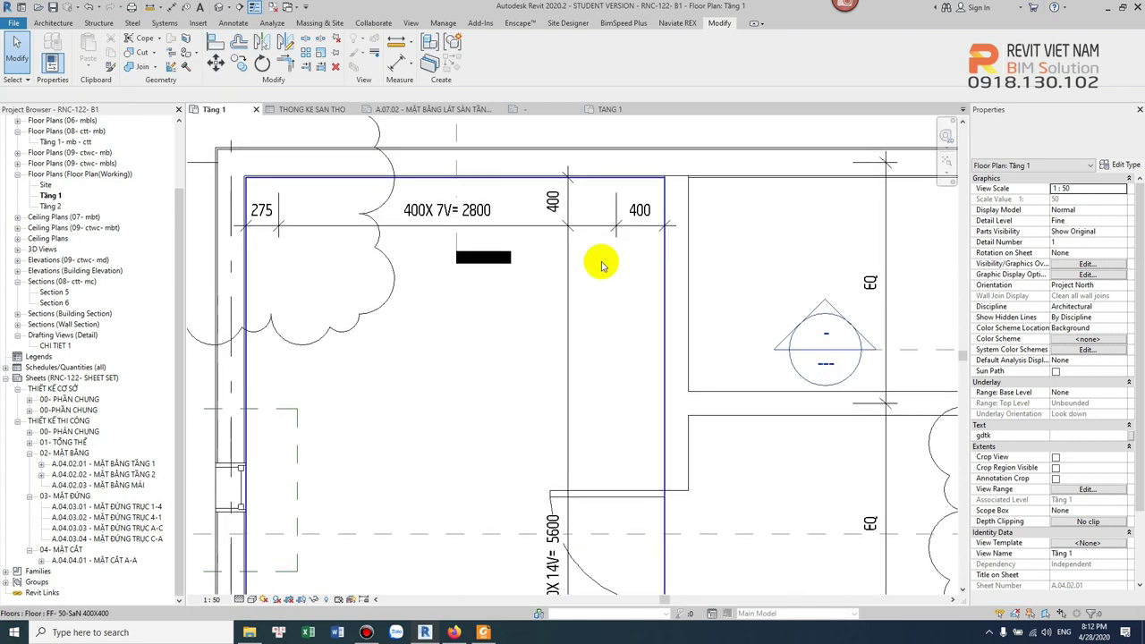
click(591, 230)
- Copy the 400X 7V= 2800 dimension just below the original and pan to the top tile row
ctrl+drag(586, 241, 586, 276)
key(Escape)
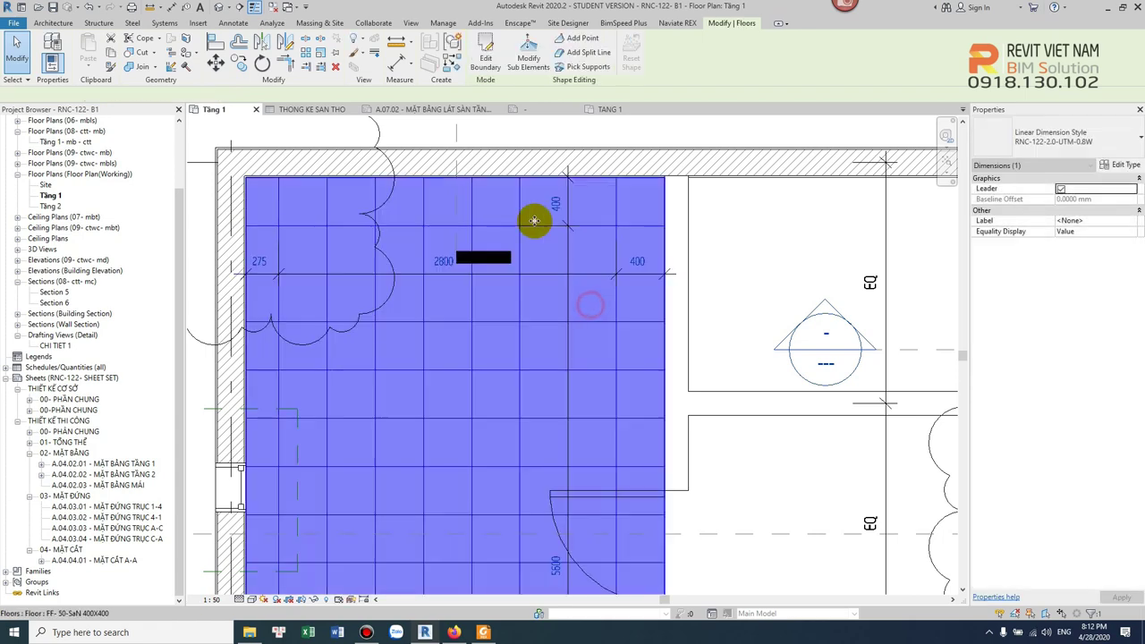
scroll(473, 208, down, 1)
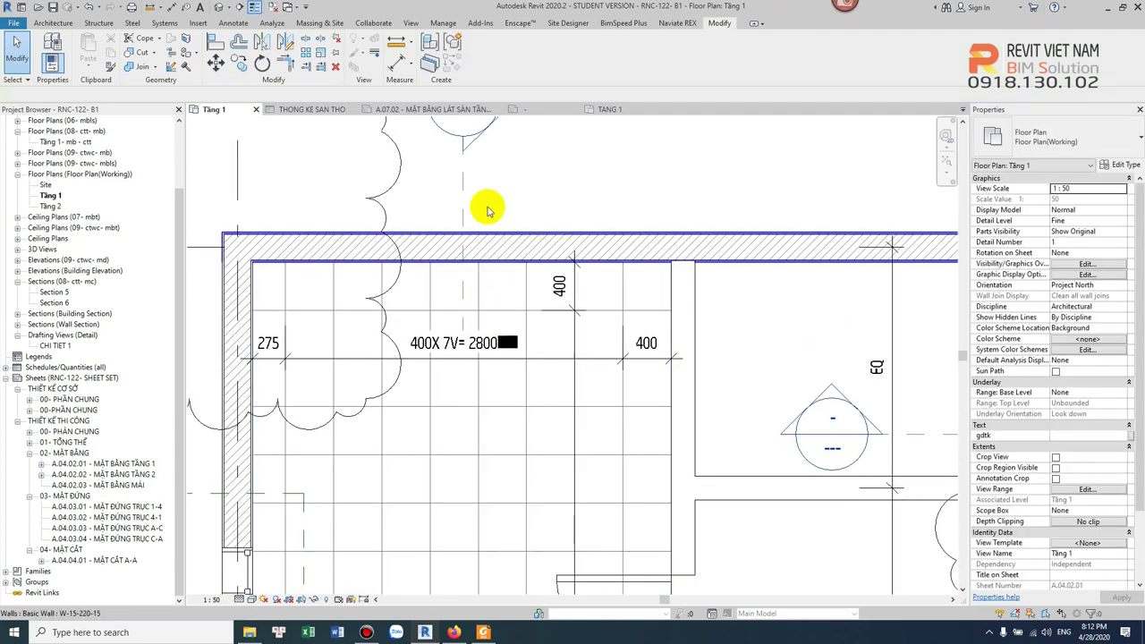
click(462, 198)
scroll(464, 196, down, 1)
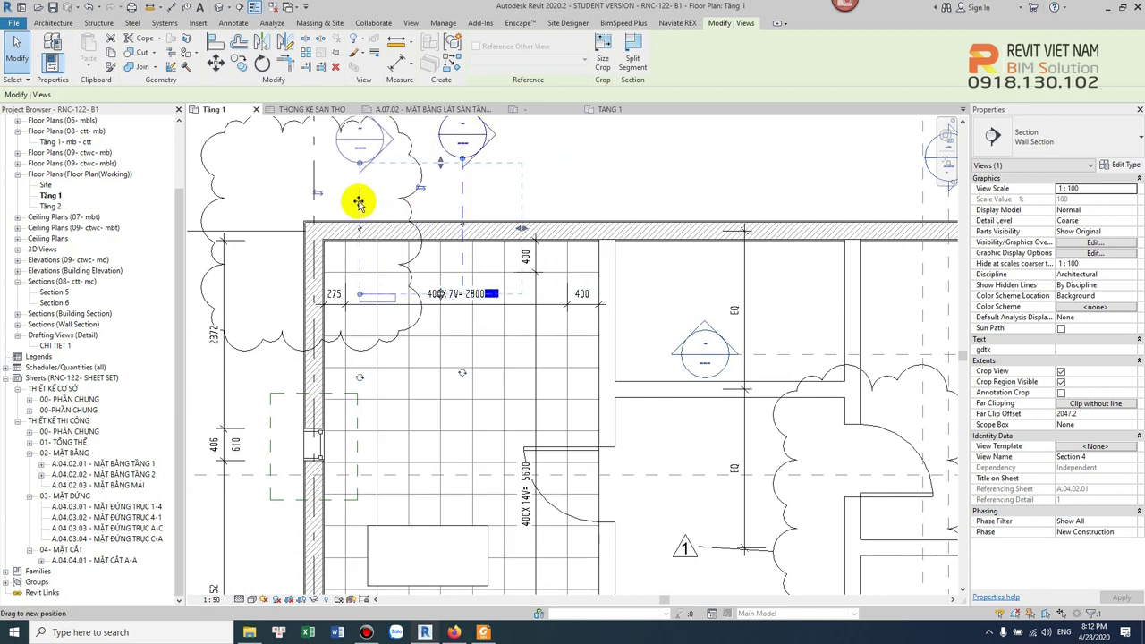
key(Escape)
scroll(523, 243, up, 3)
middle_drag(608, 275, 588, 267)
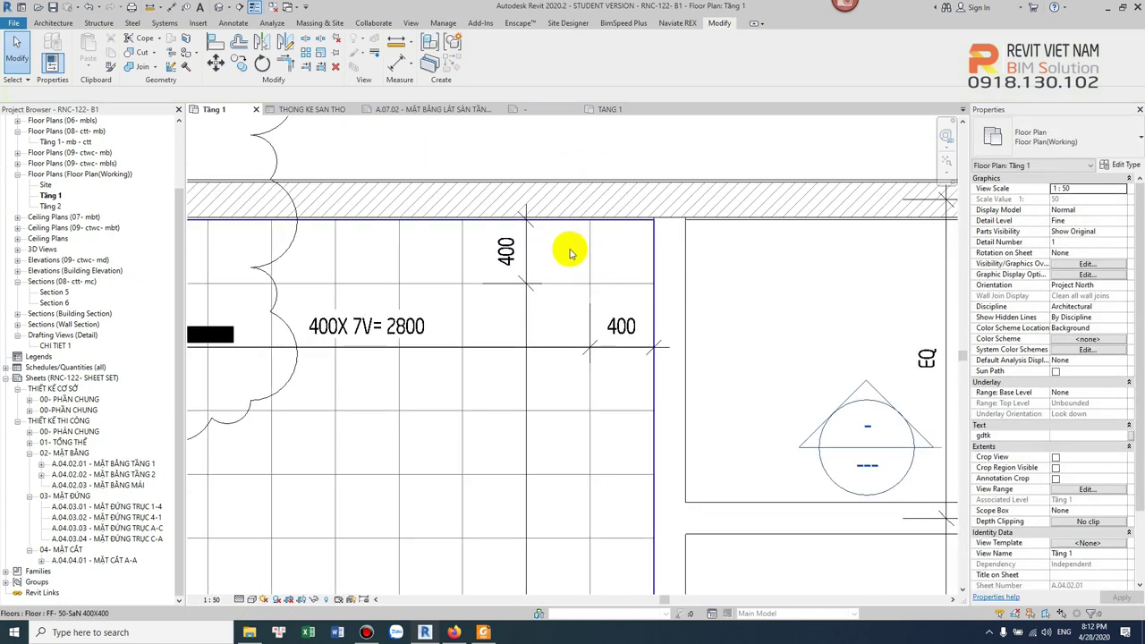
- Browse the Annotate tab's Region and Component dropdowns, then zoom out
click(238, 24)
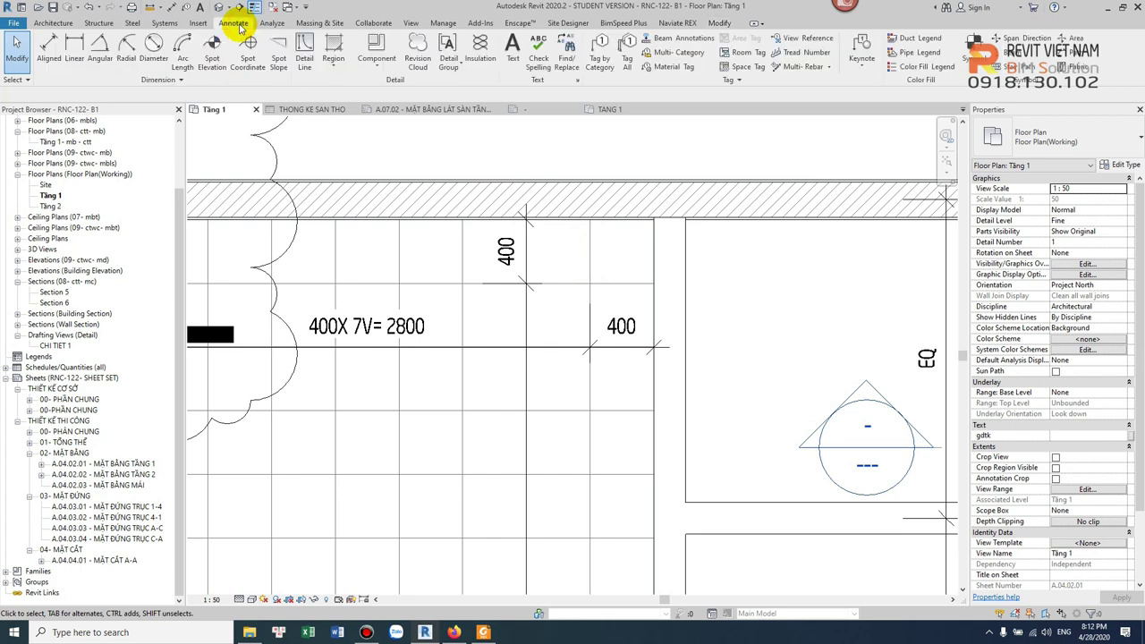
click(336, 66)
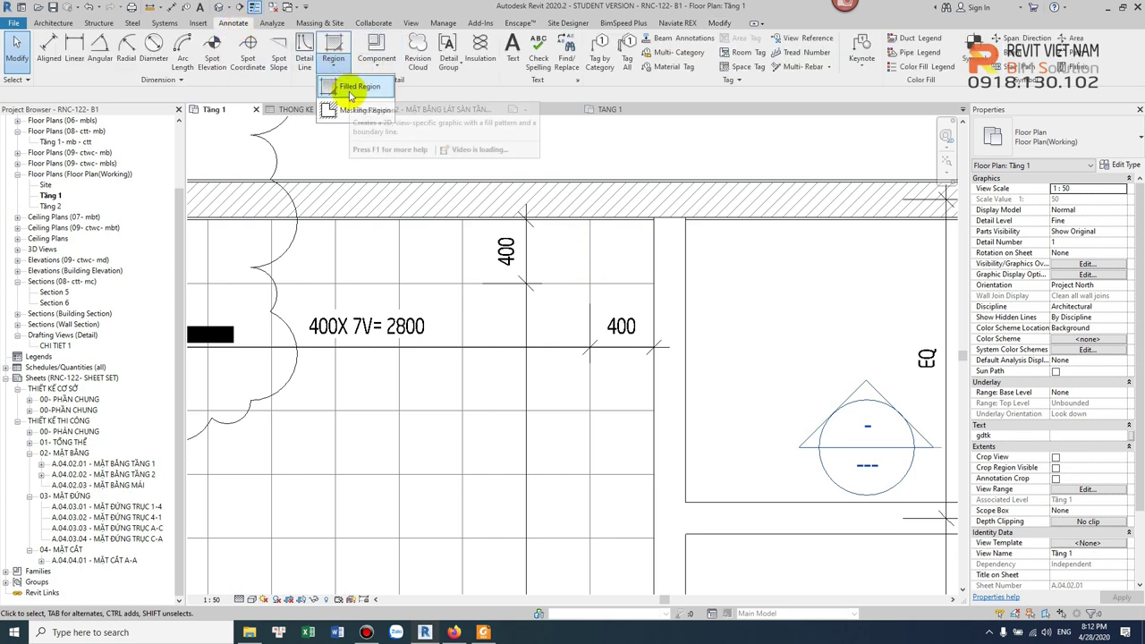
click(384, 66)
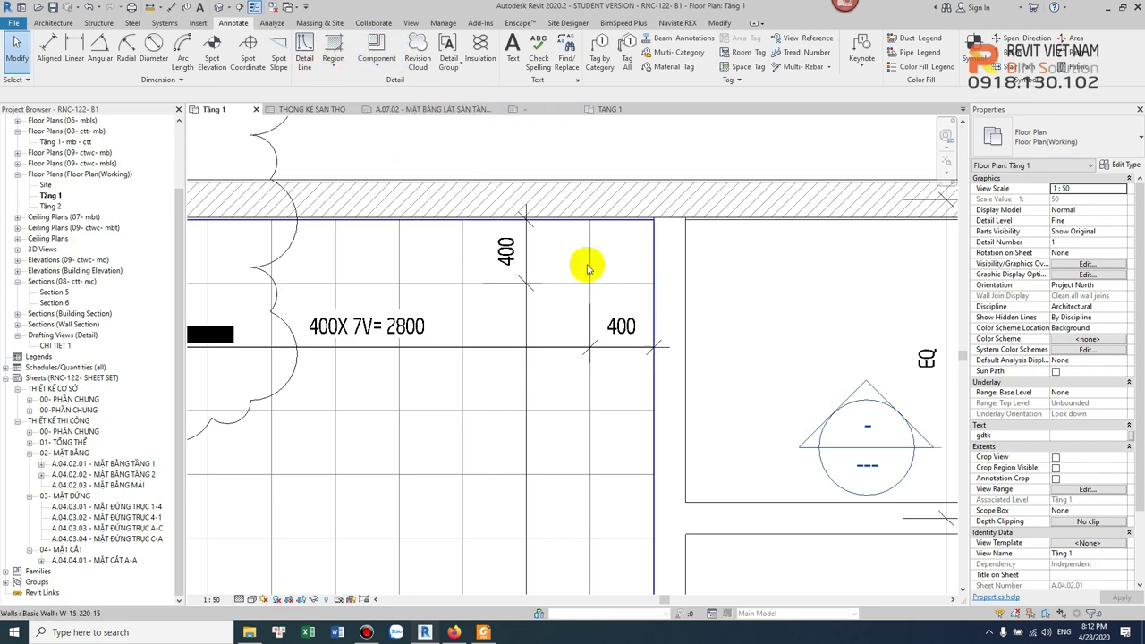
scroll(585, 258, down, 2)
scroll(519, 166, down, 3)
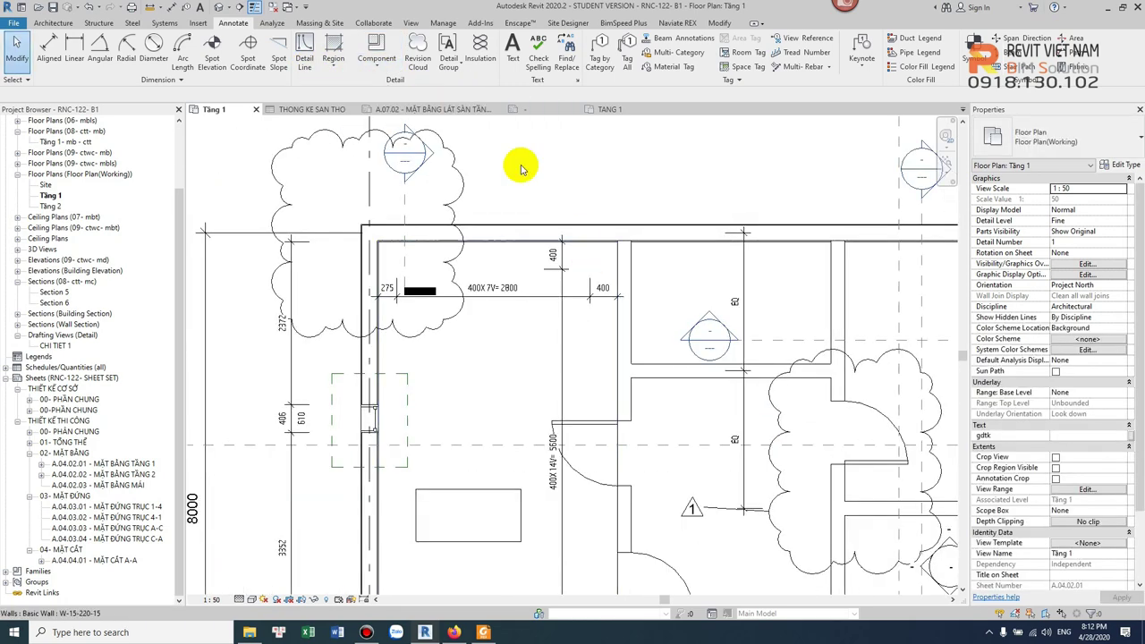
- Close the TANG 1 view and the M_Floor Tag family, answering the save prompt
click(280, 9)
click(573, 108)
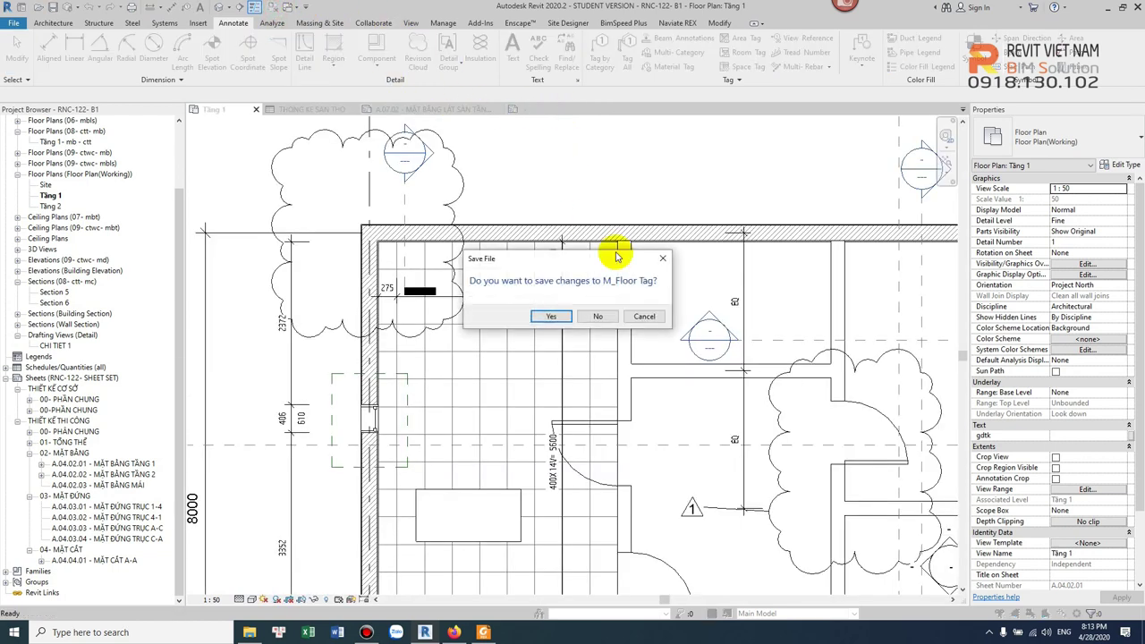
click(605, 317)
click(458, 108)
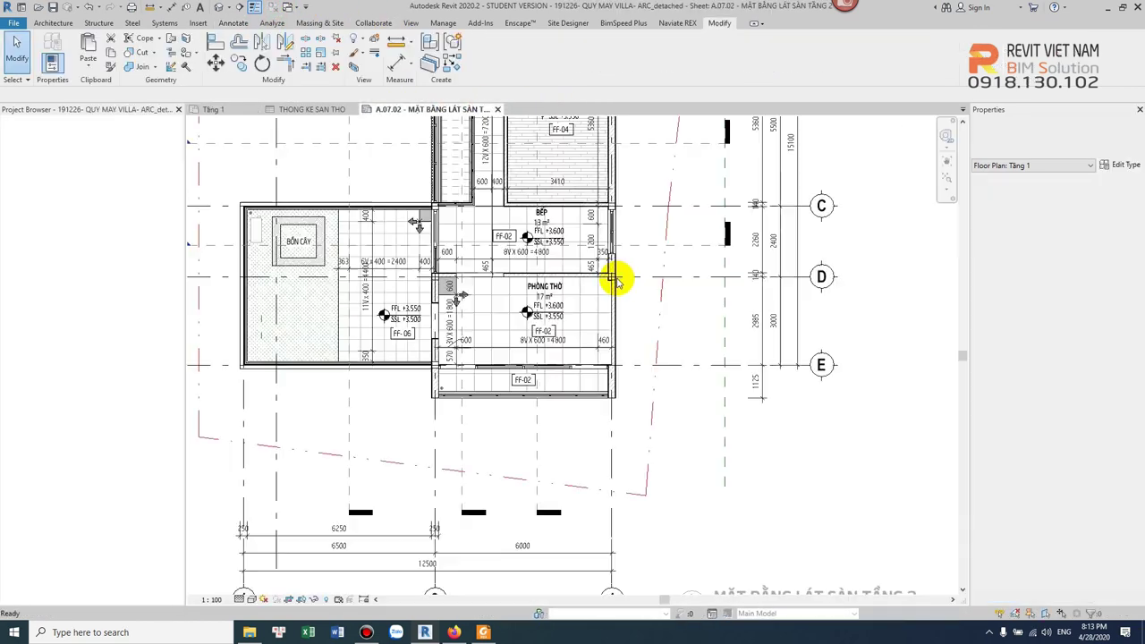
- Inspect sheet A.07.02's gray 600 × 600 PG-Tâm lát detail item, then return to Tầng 1
scroll(613, 279, up, 3)
scroll(473, 299, up, 3)
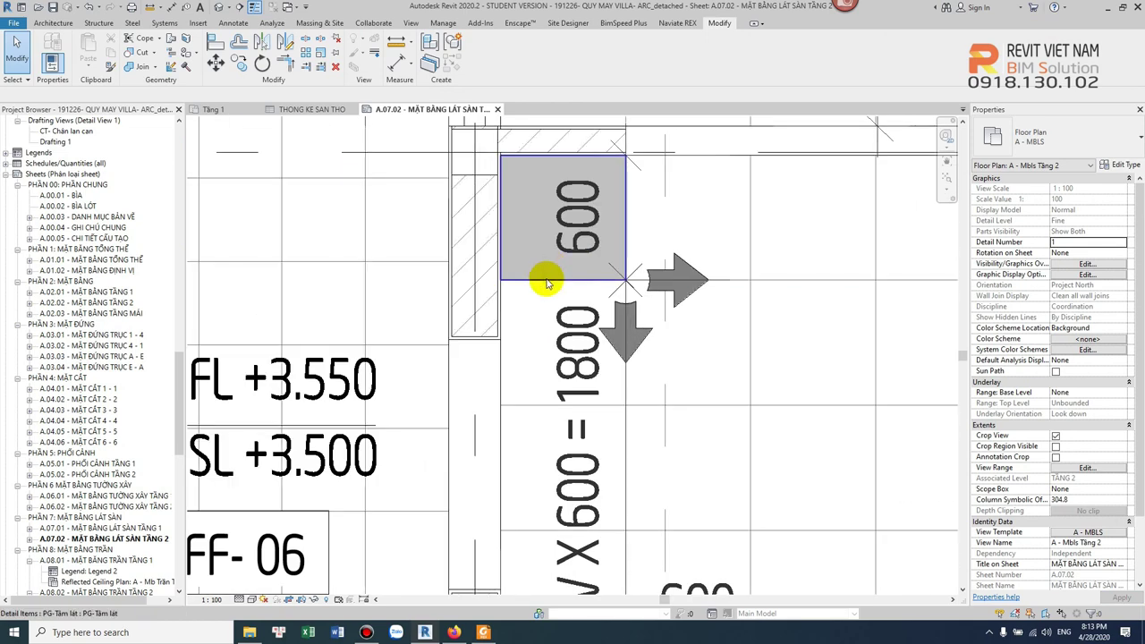
click(557, 279)
click(632, 302)
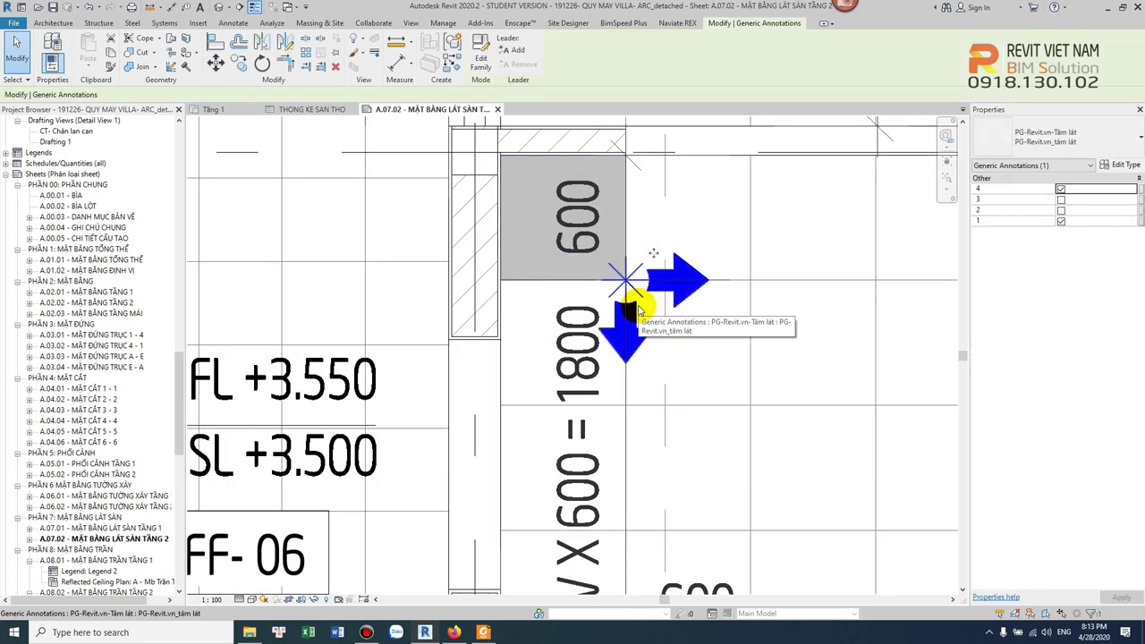
key(Escape)
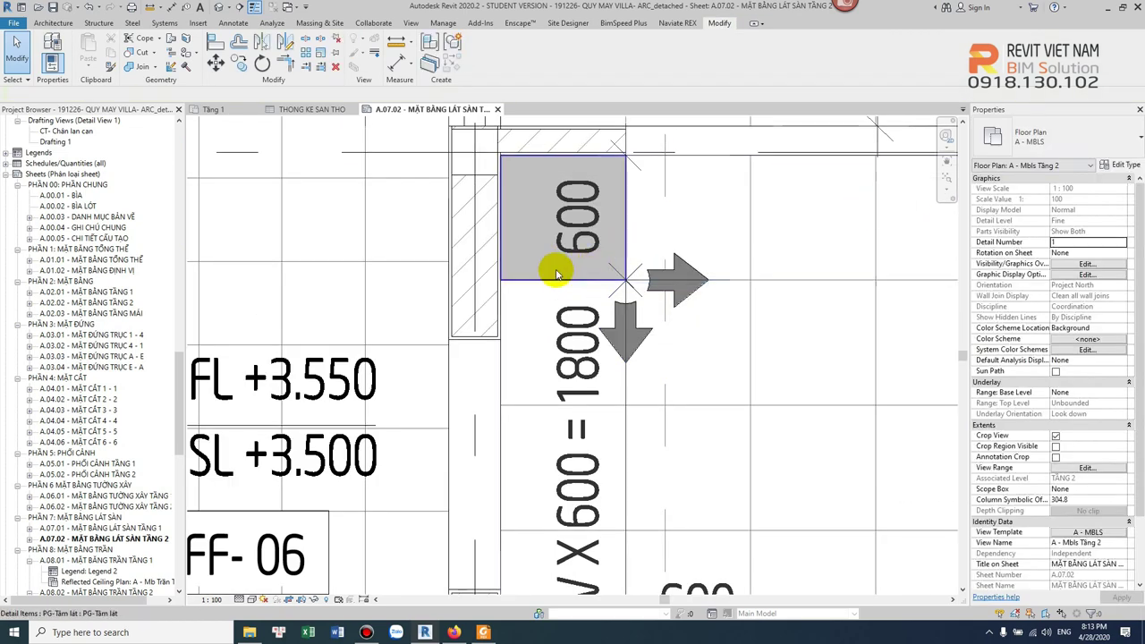
click(556, 276)
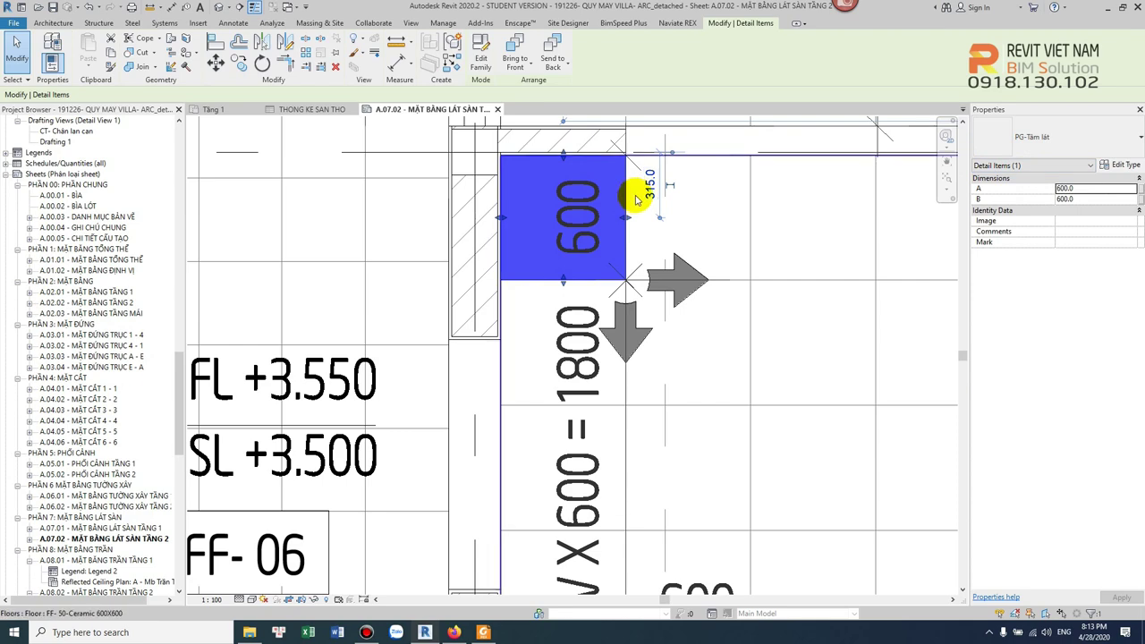
click(707, 223)
key(Escape)
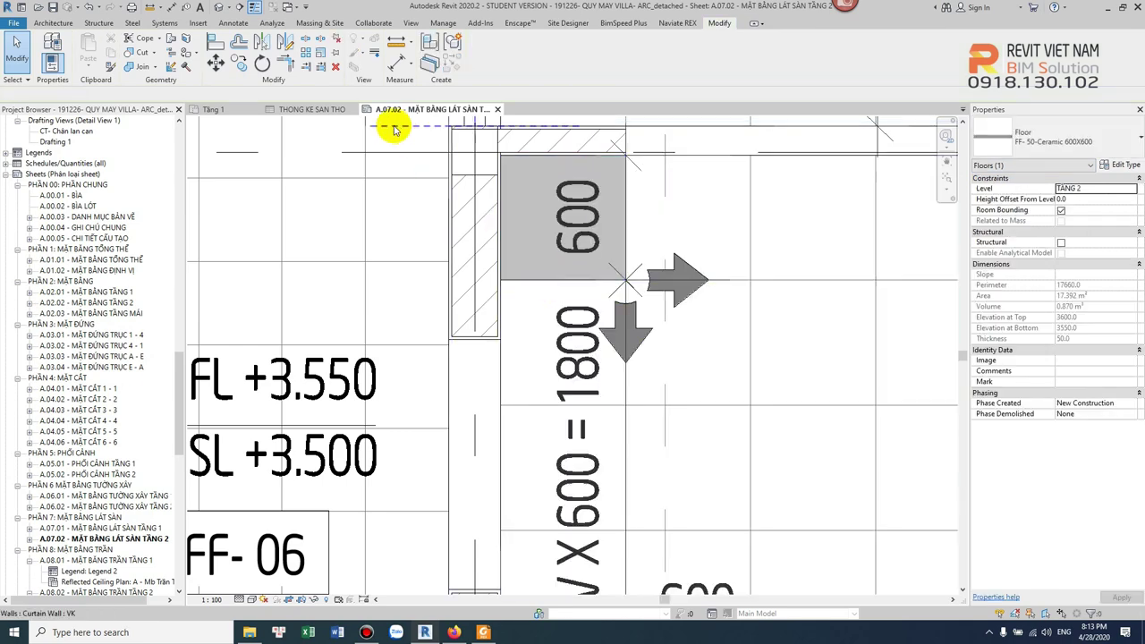
click(222, 109)
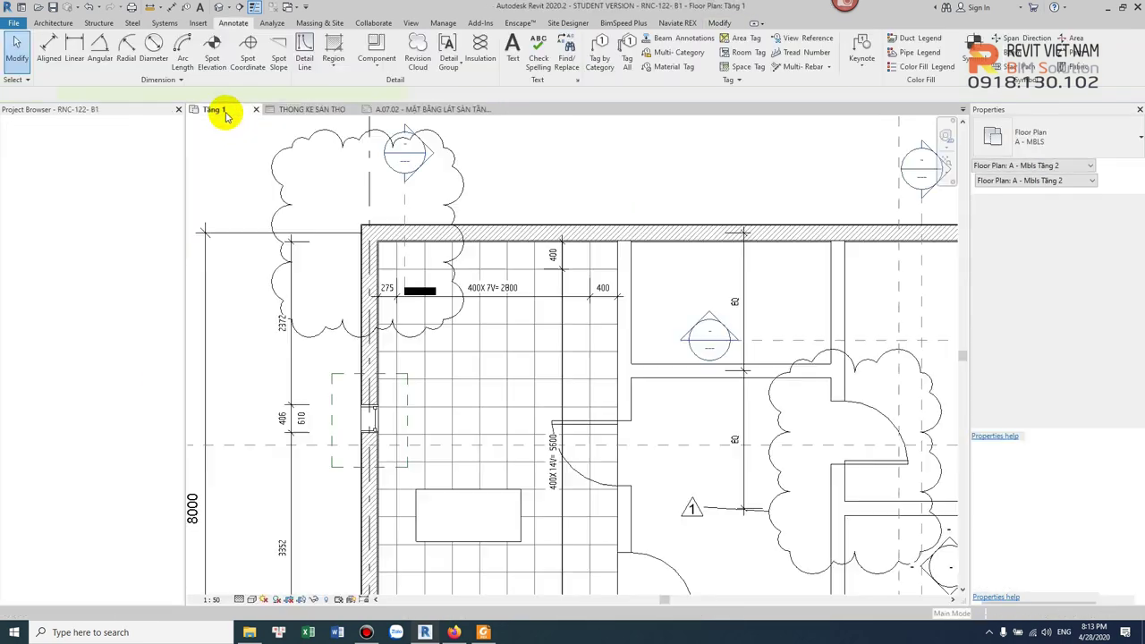
scroll(495, 307, down, 3)
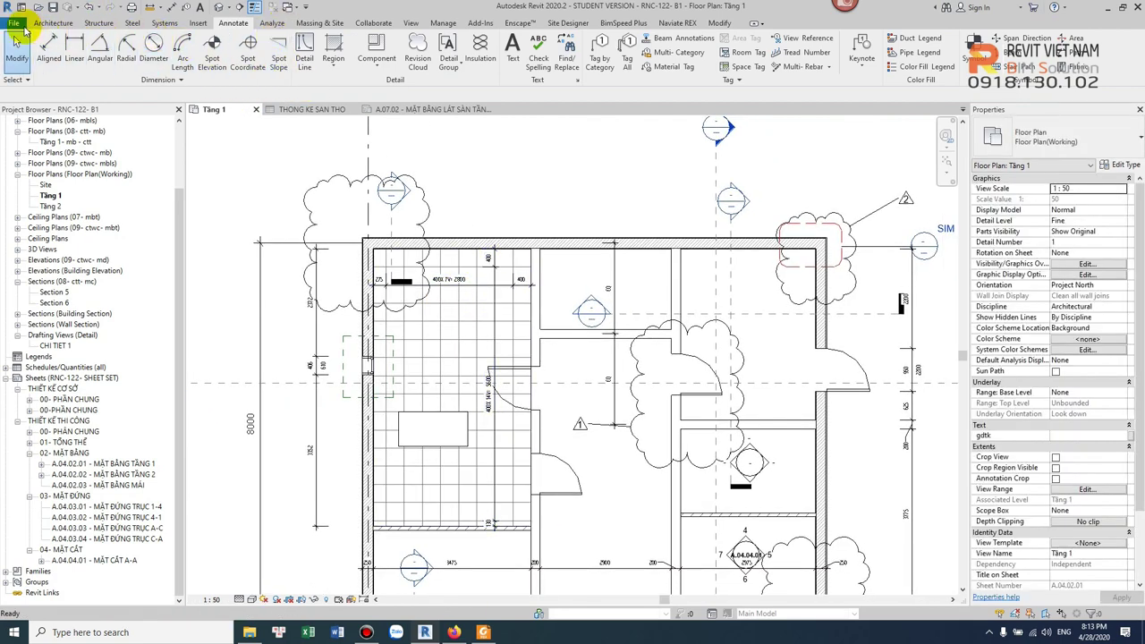
- Create a new family from the Metric Detail Item.rft template, using the list view
click(15, 23)
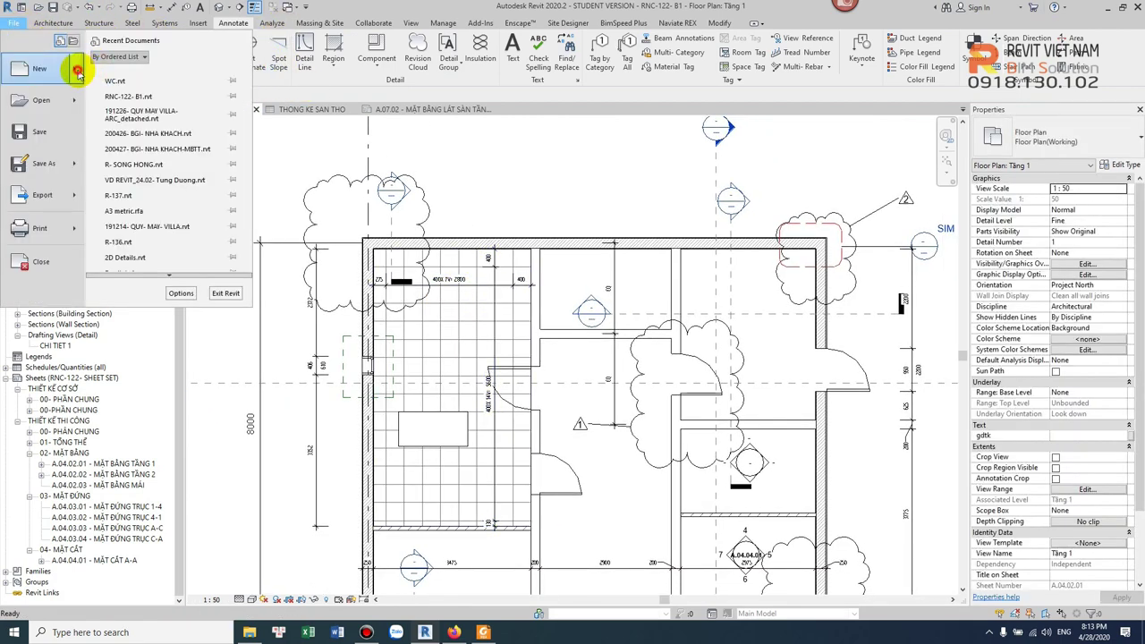
mouse_move(39, 69)
click(163, 104)
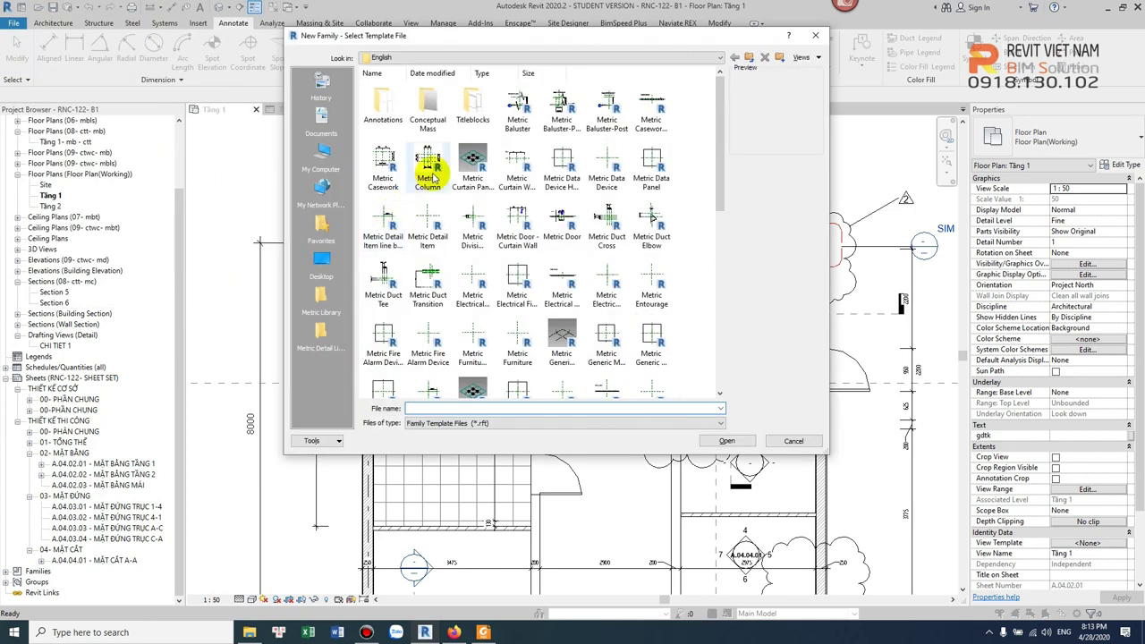
click(804, 56)
click(816, 77)
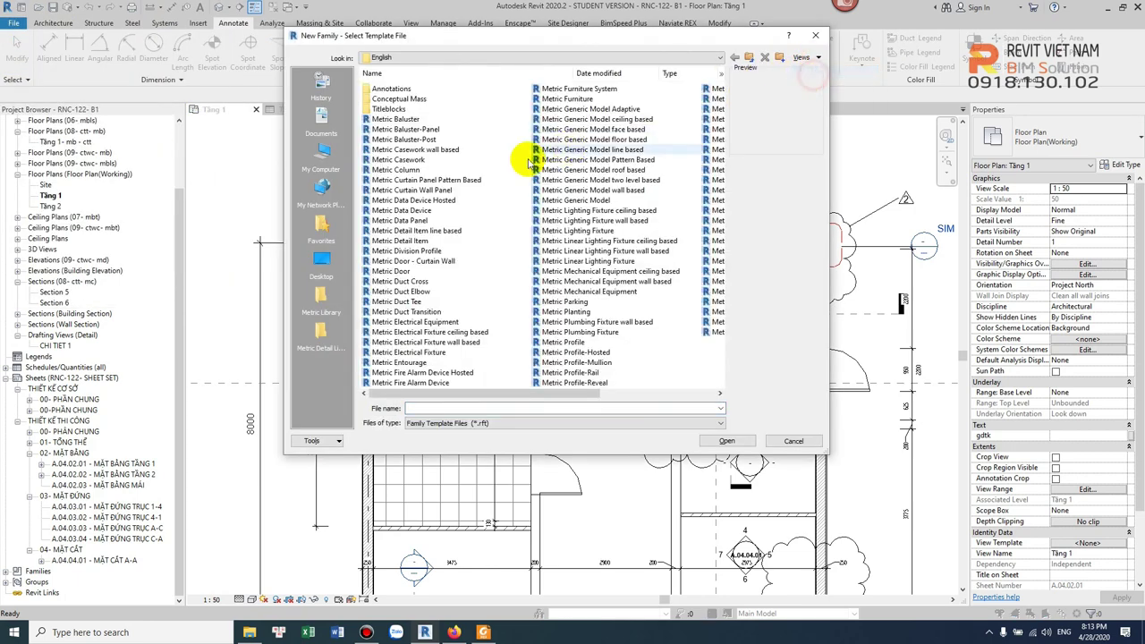
click(433, 189)
click(383, 240)
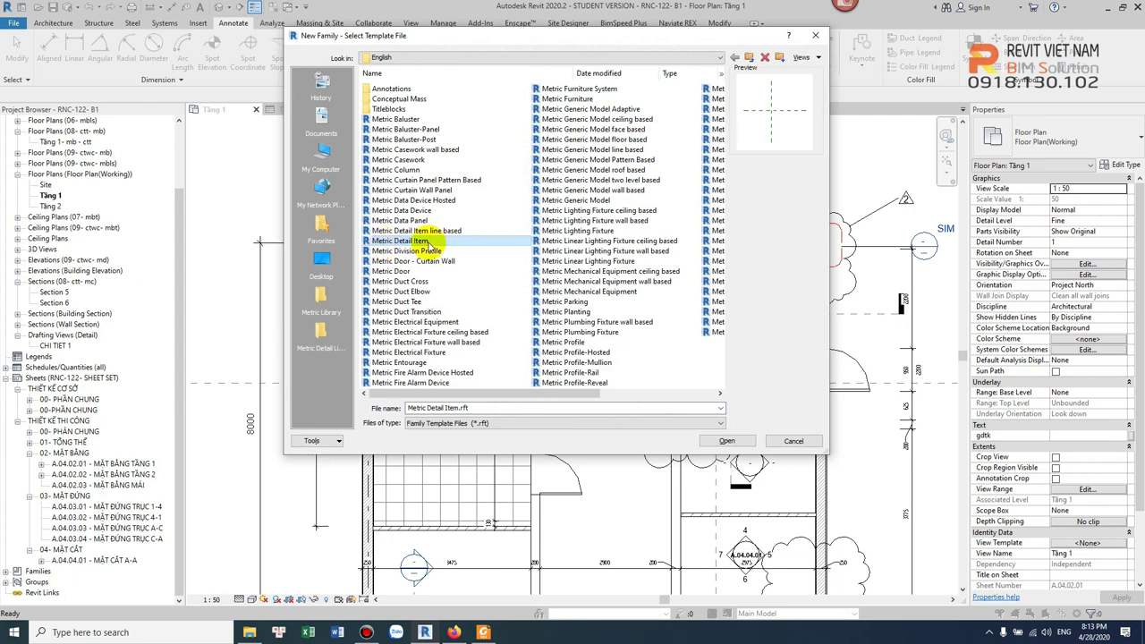
click(714, 443)
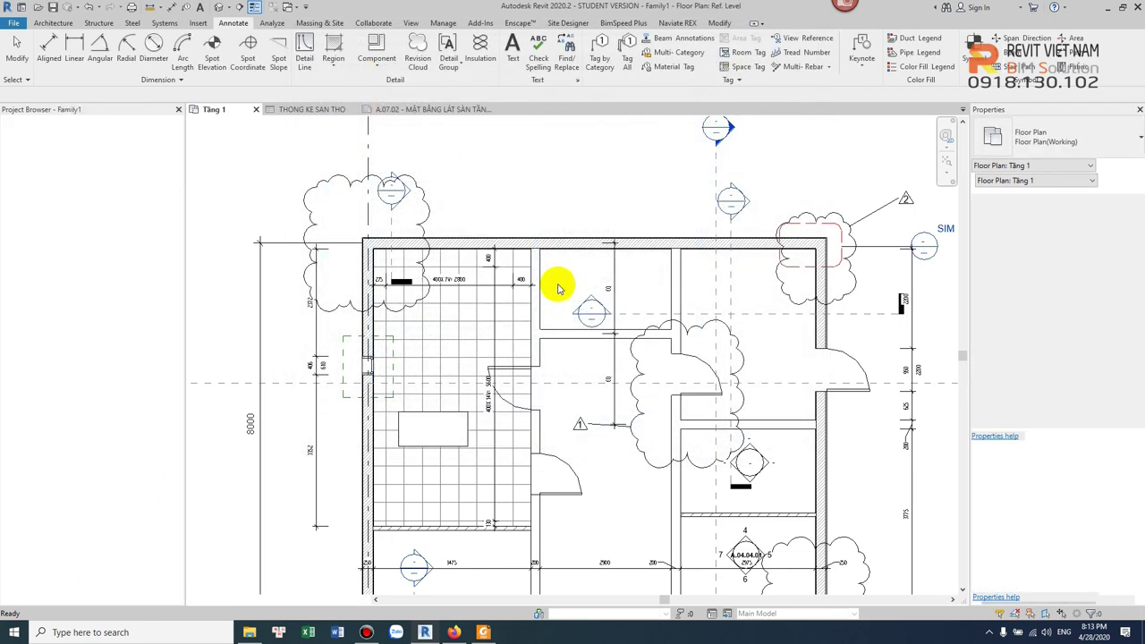
- Copy the vertical center reference plane to the right and the horizontal one below
scroll(559, 322, up, 2)
scroll(483, 277, up, 1)
click(451, 265)
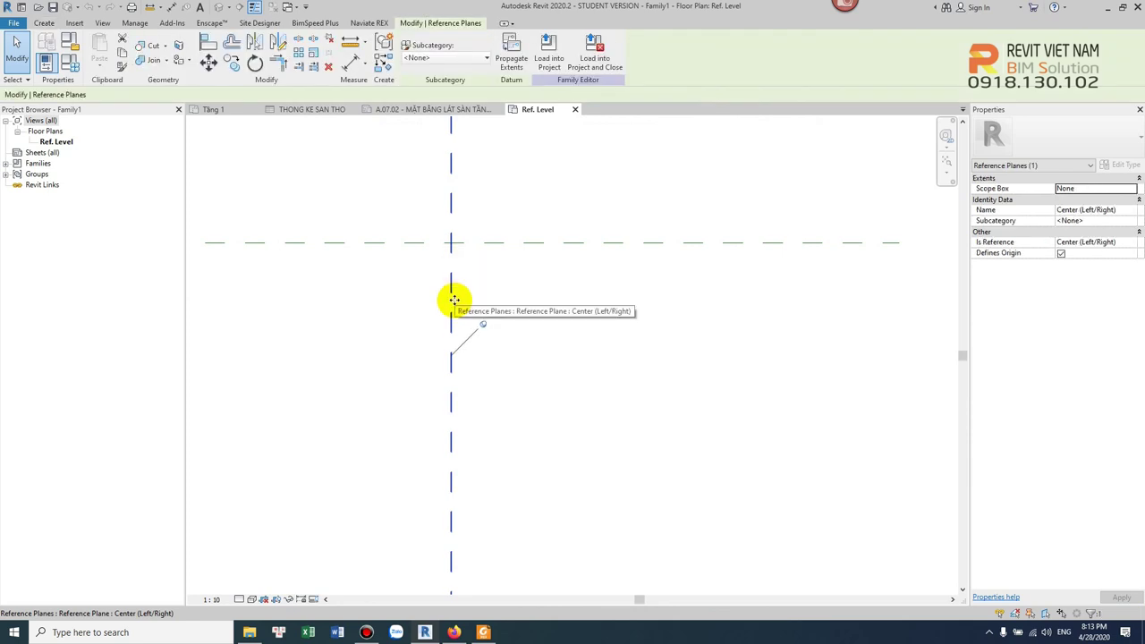
key(c)
key(o)
click(454, 294)
click(539, 295)
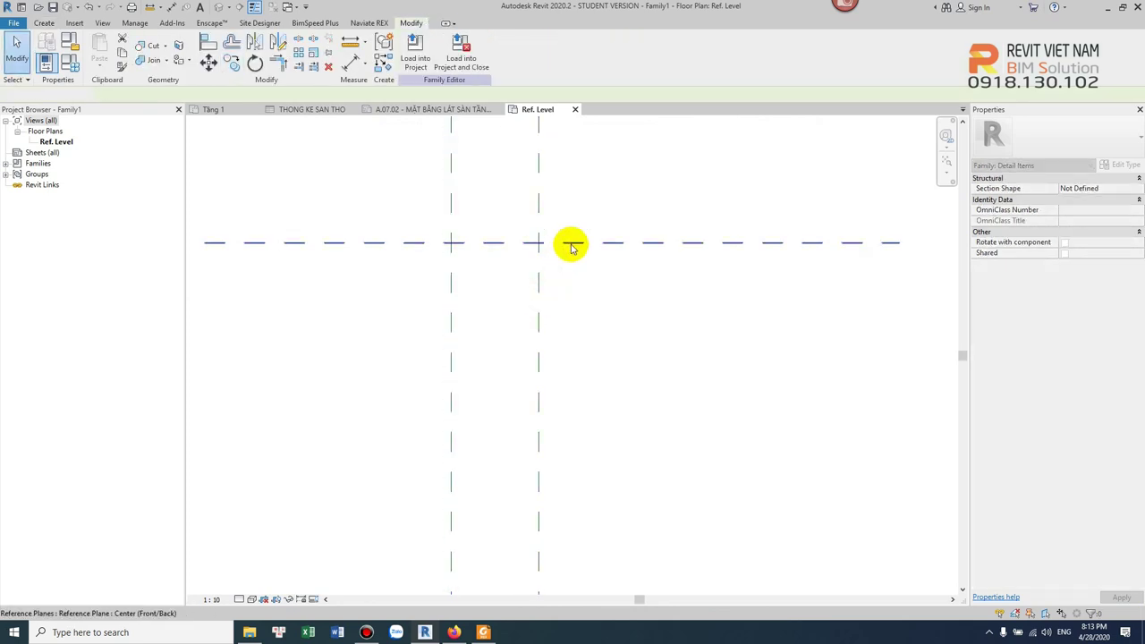
click(571, 243)
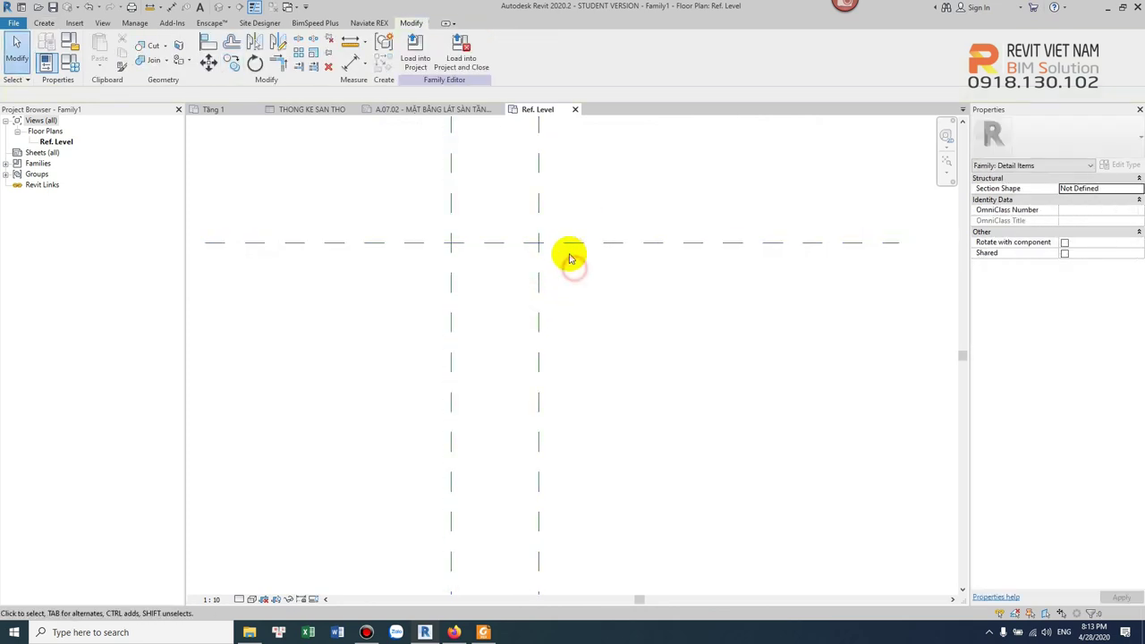
key(c)
key(o)
click(510, 244)
click(511, 312)
key(Escape)
- Set both the vertical and horizontal reference plane pairs 600 apart
click(538, 354)
scroll(539, 355, down, 4)
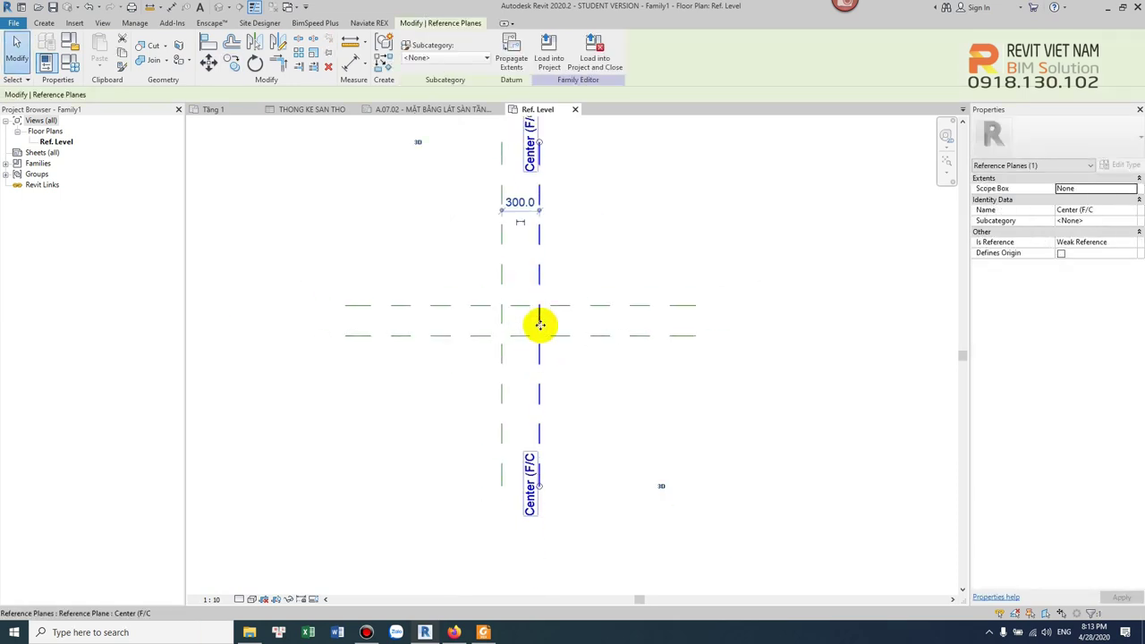
click(521, 203)
text(600)
key(Return)
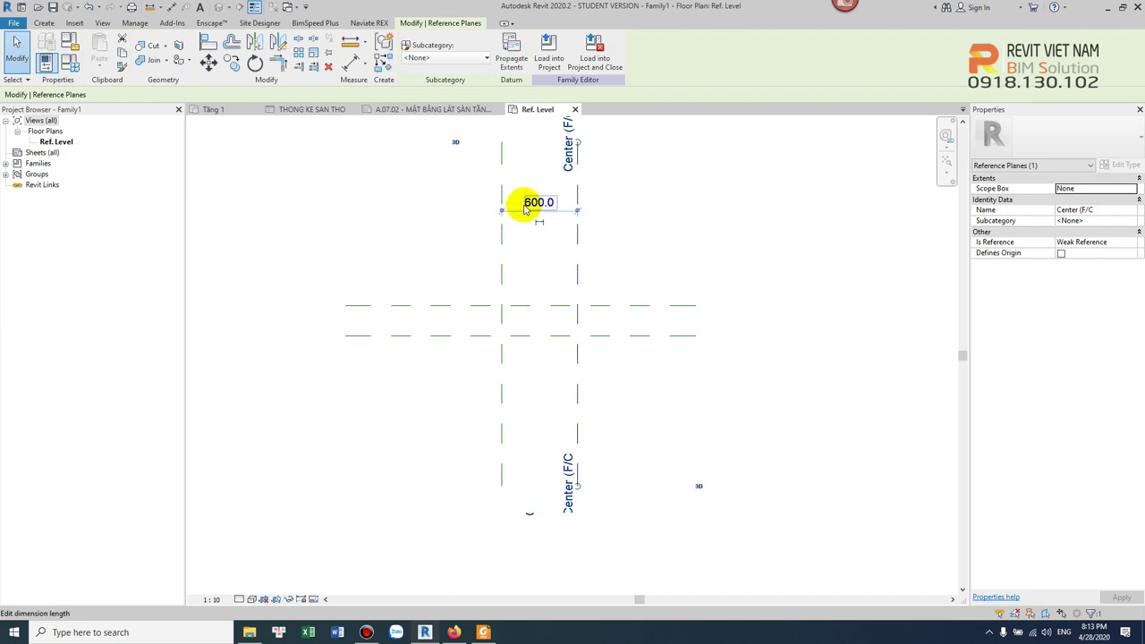
key(Escape)
click(537, 335)
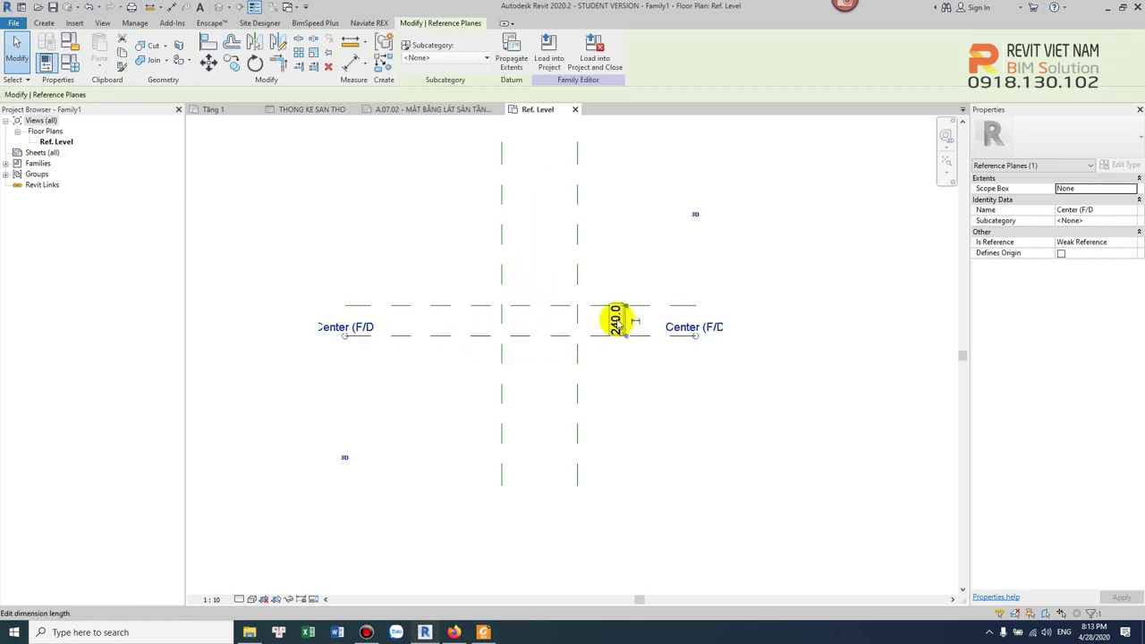
text(60)
key(Return)
key(Escape)
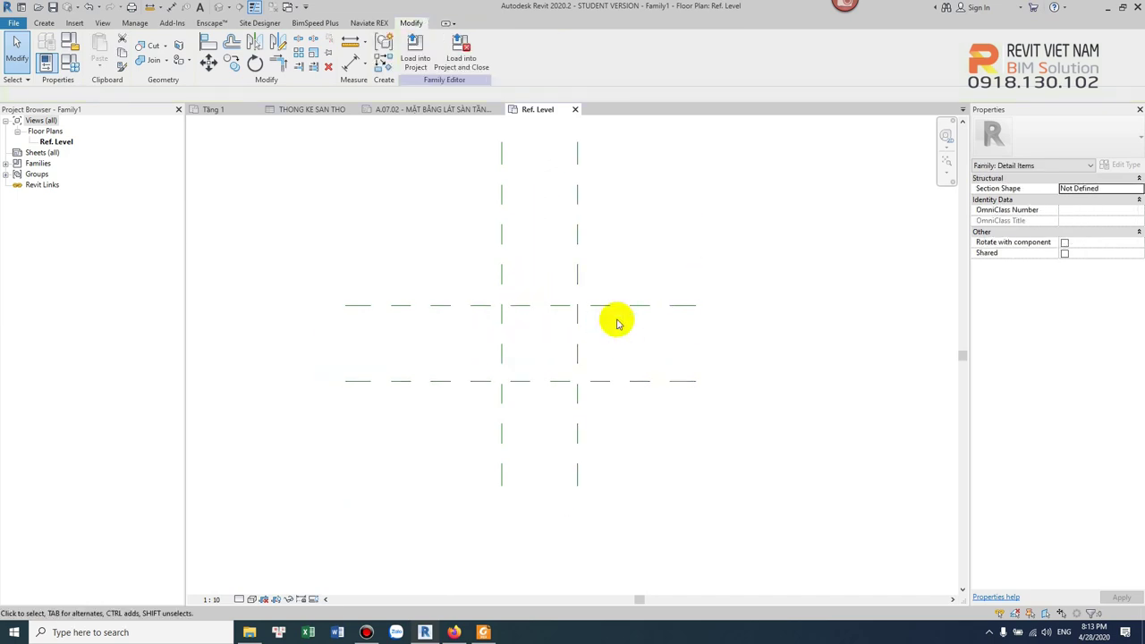
scroll(537, 313, up, 2)
key(Escape)
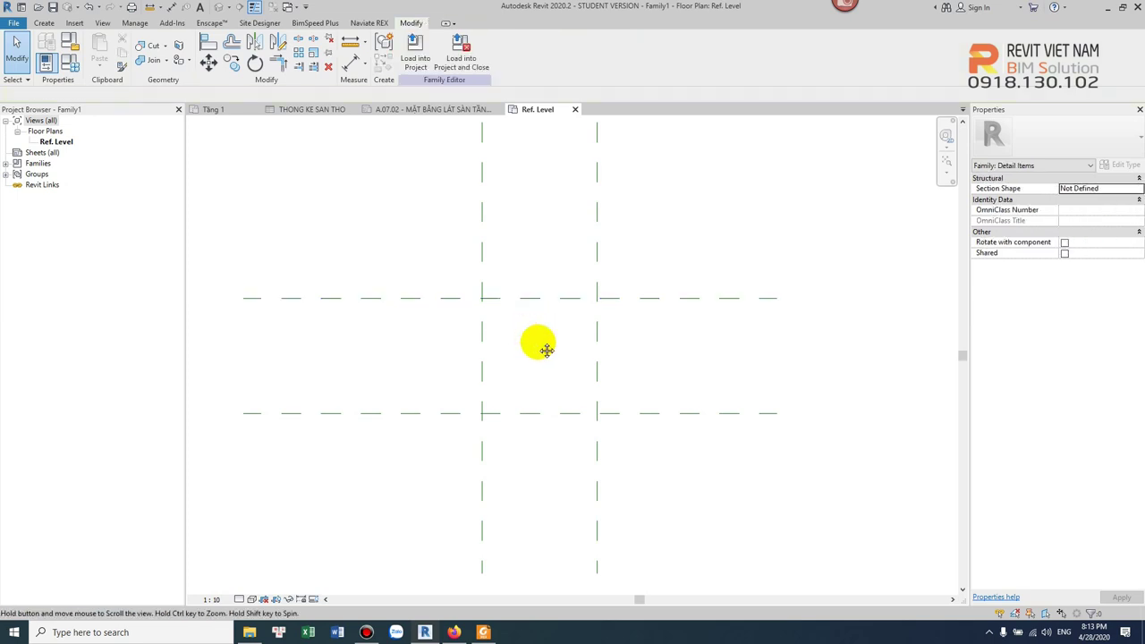
click(44, 23)
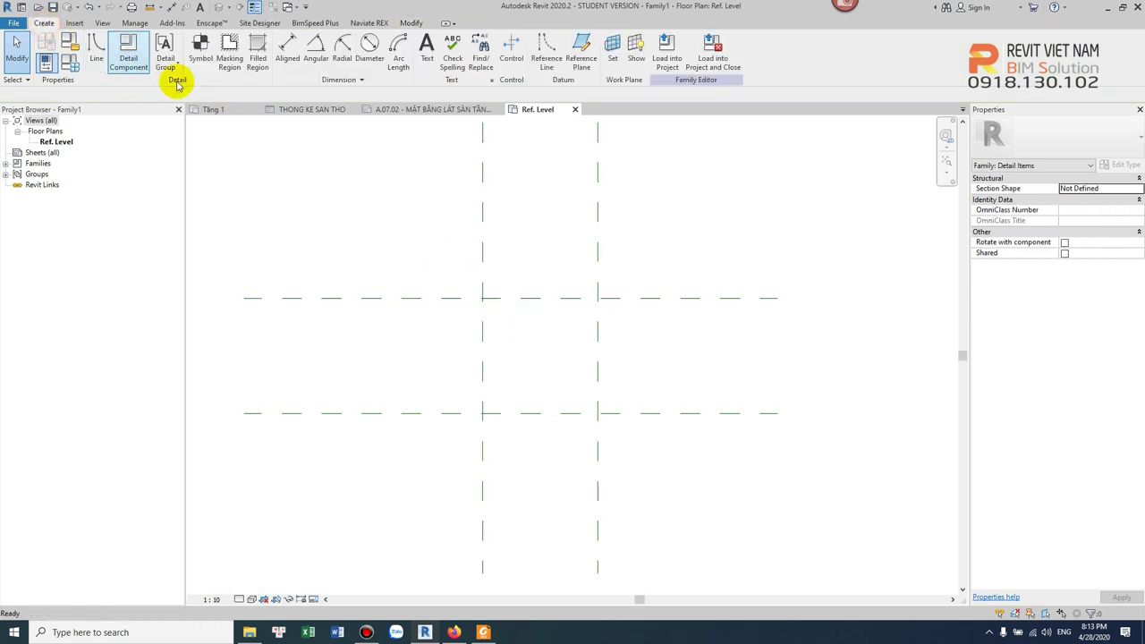
- Sketch a rectangular filled region between the four plane intersections, lock its edge, and finish
click(257, 51)
click(448, 40)
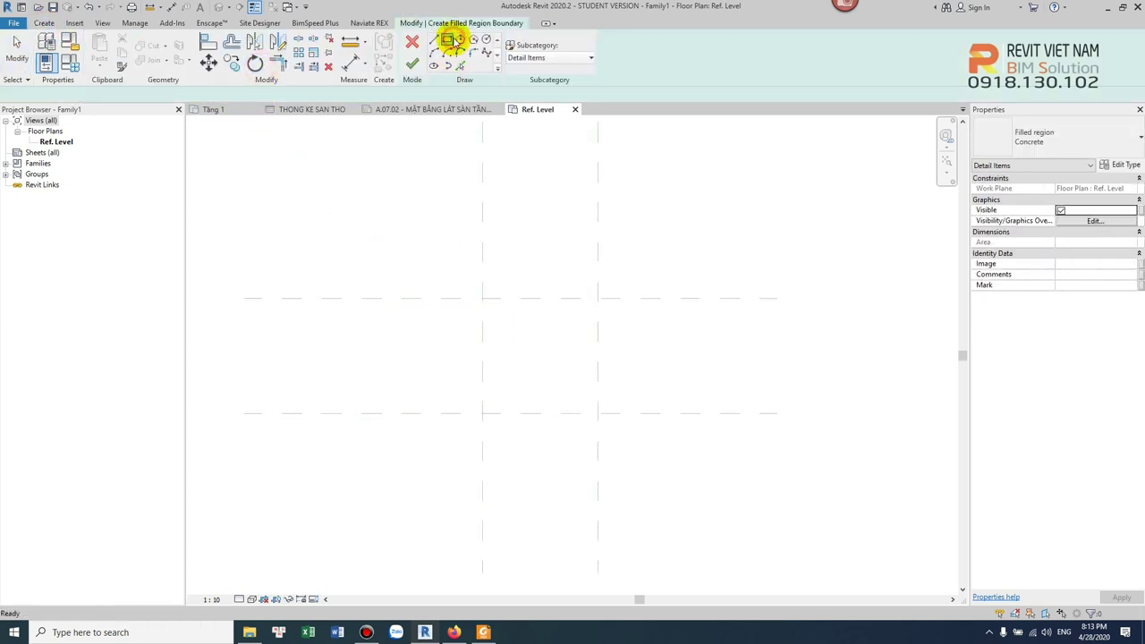
click(483, 298)
click(598, 412)
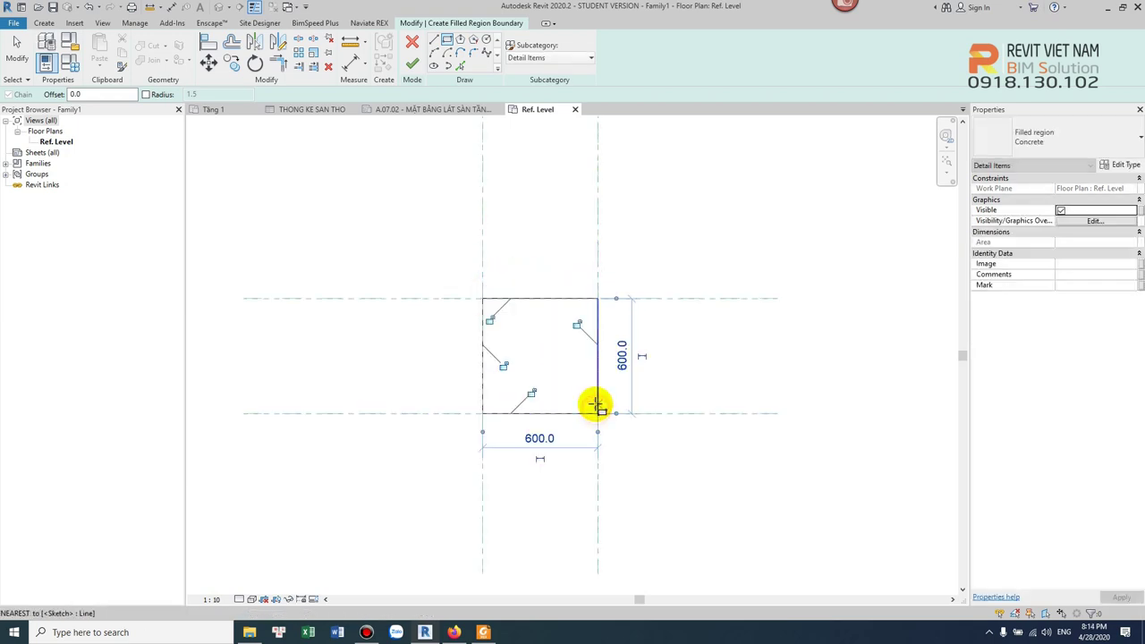
scroll(582, 376, up, 2)
middle_drag(557, 365, 553, 358)
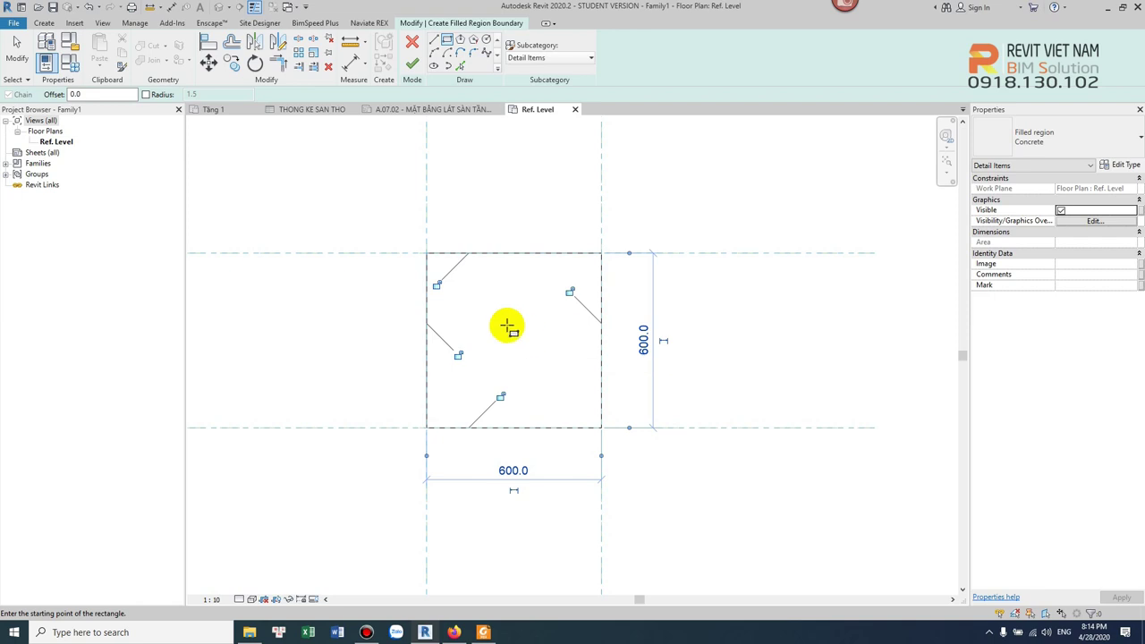
click(443, 285)
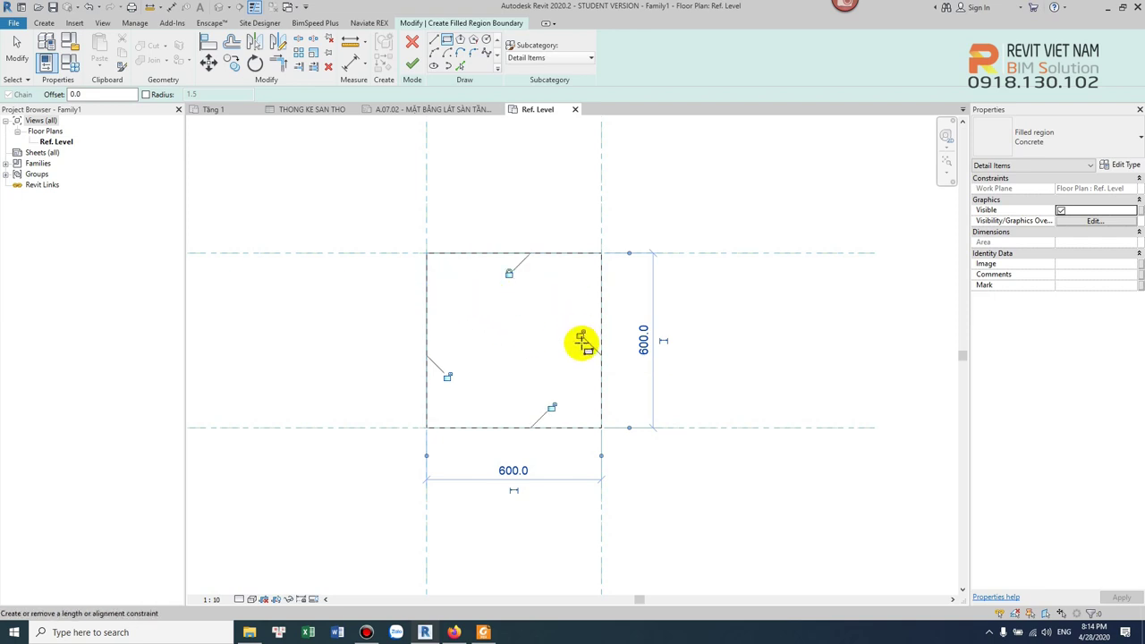
click(413, 65)
click(672, 315)
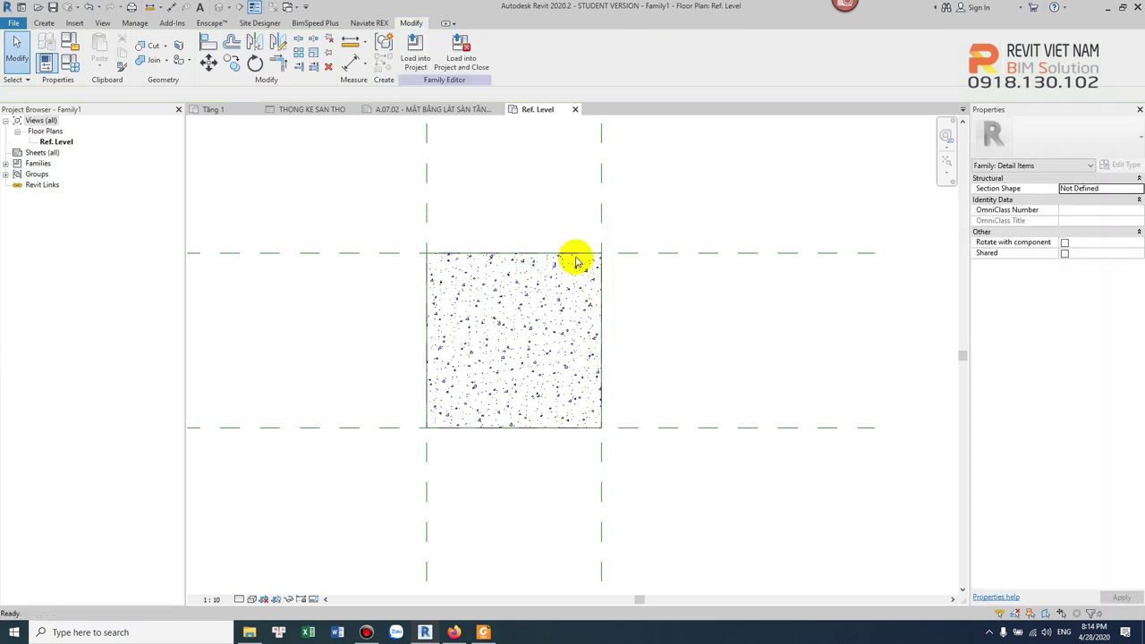
click(574, 258)
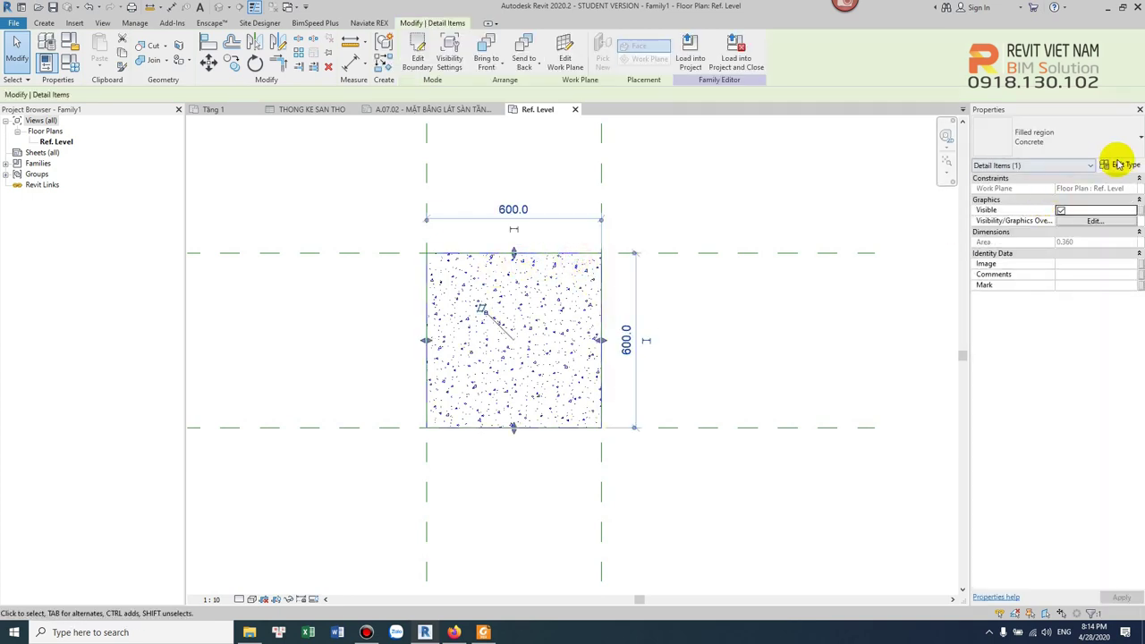
- Duplicate Solid Fill - Black as 'Solid Fill - gray' with a gray RGB 128 foreground colour
click(1113, 148)
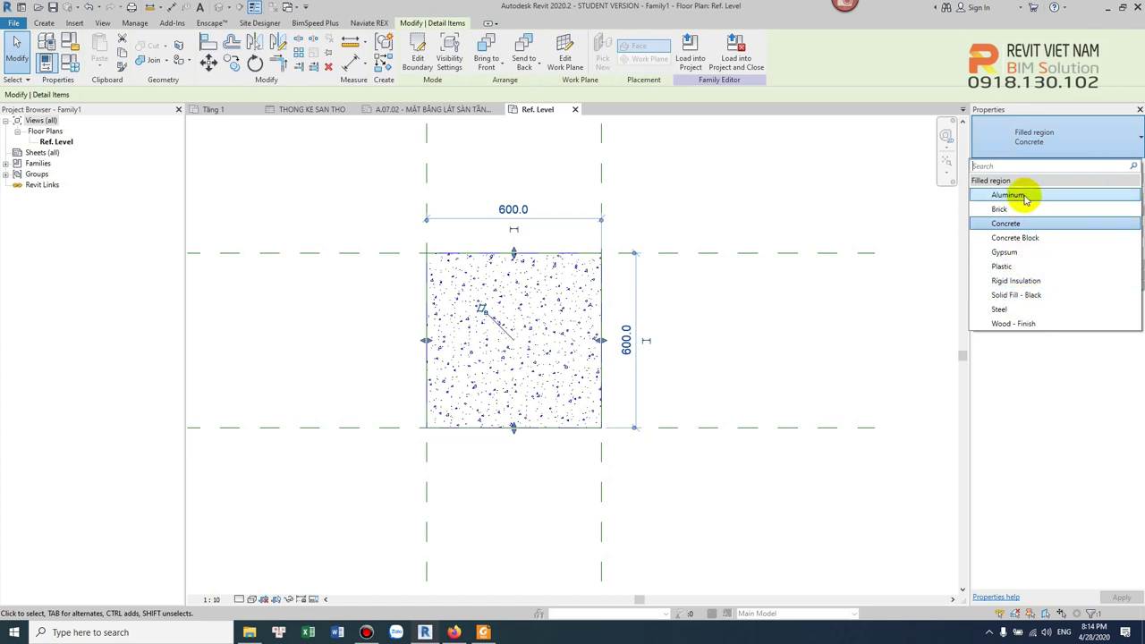
click(1031, 294)
click(1121, 164)
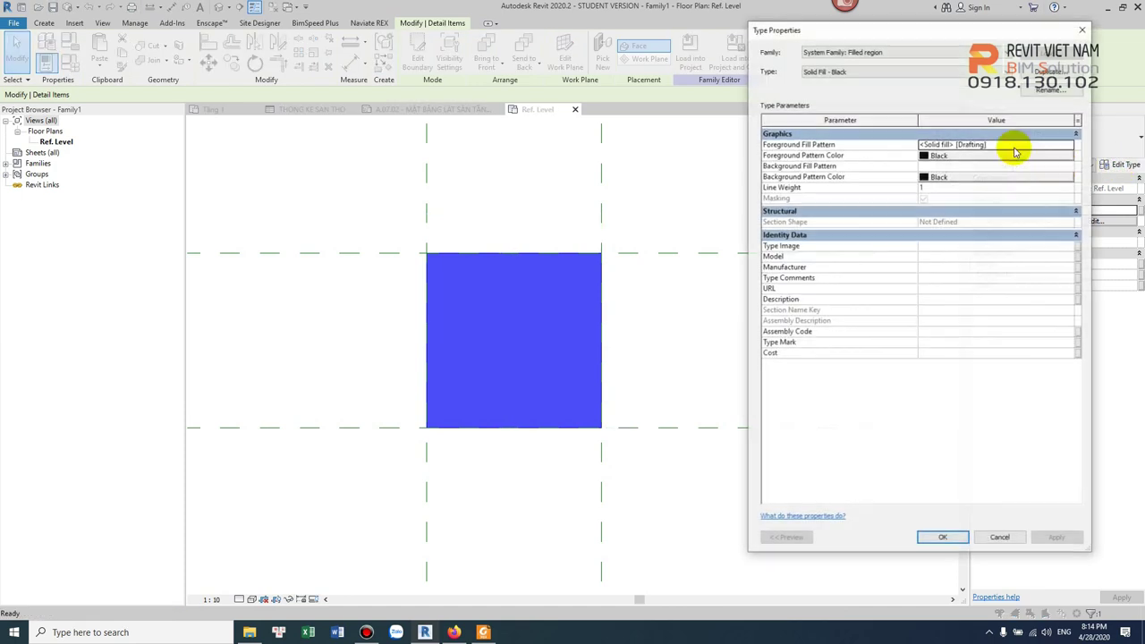
click(1050, 72)
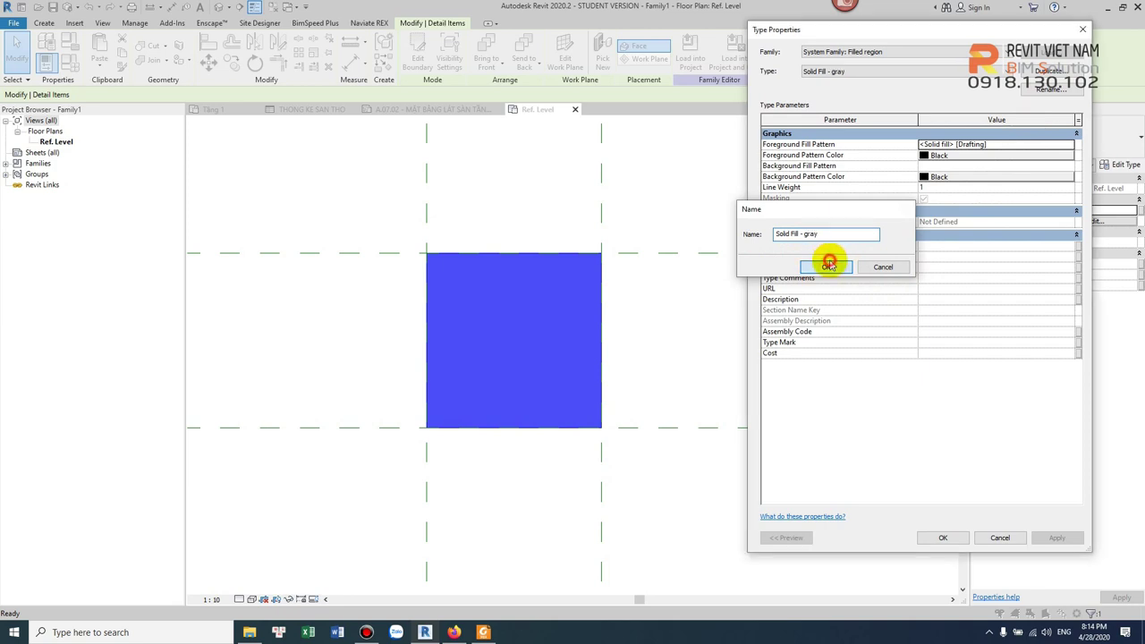
click(826, 267)
click(940, 155)
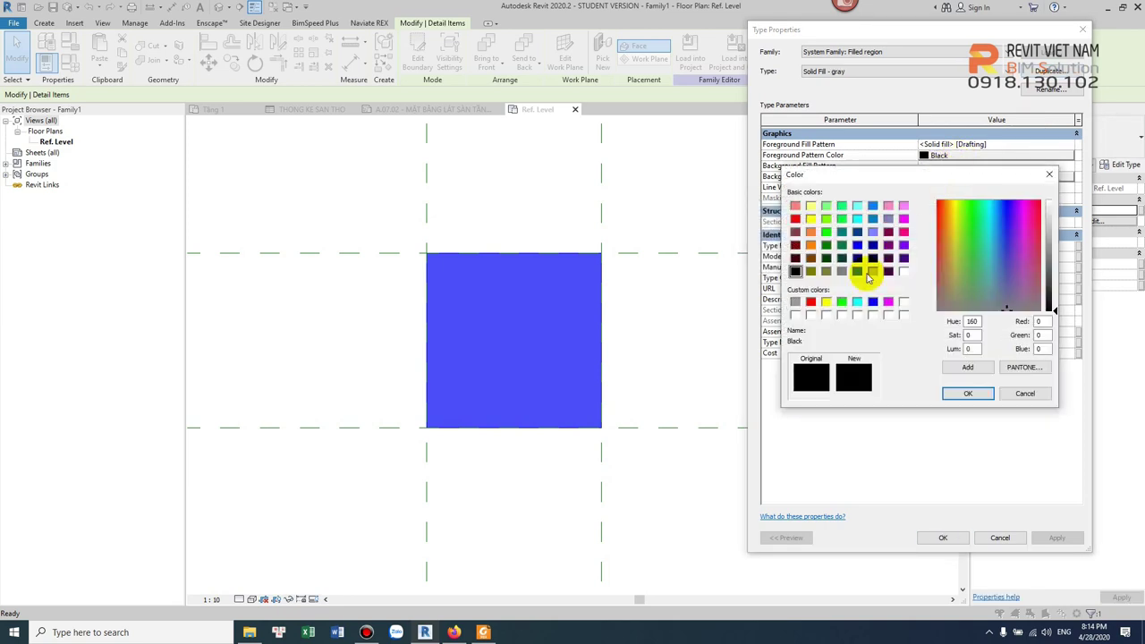
click(842, 271)
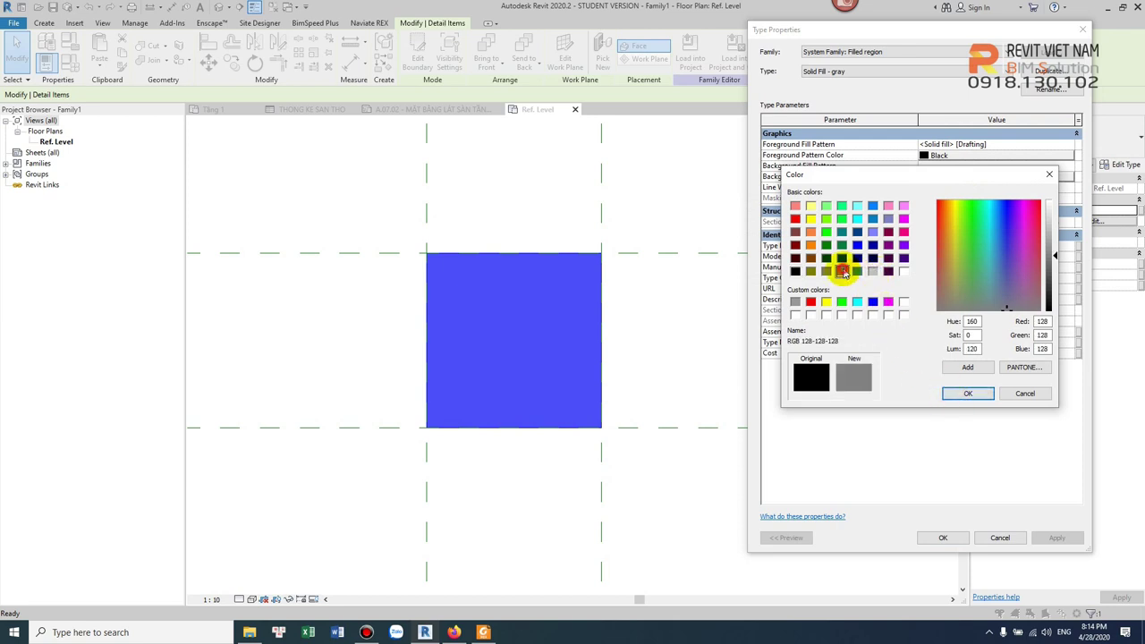
click(967, 394)
click(943, 538)
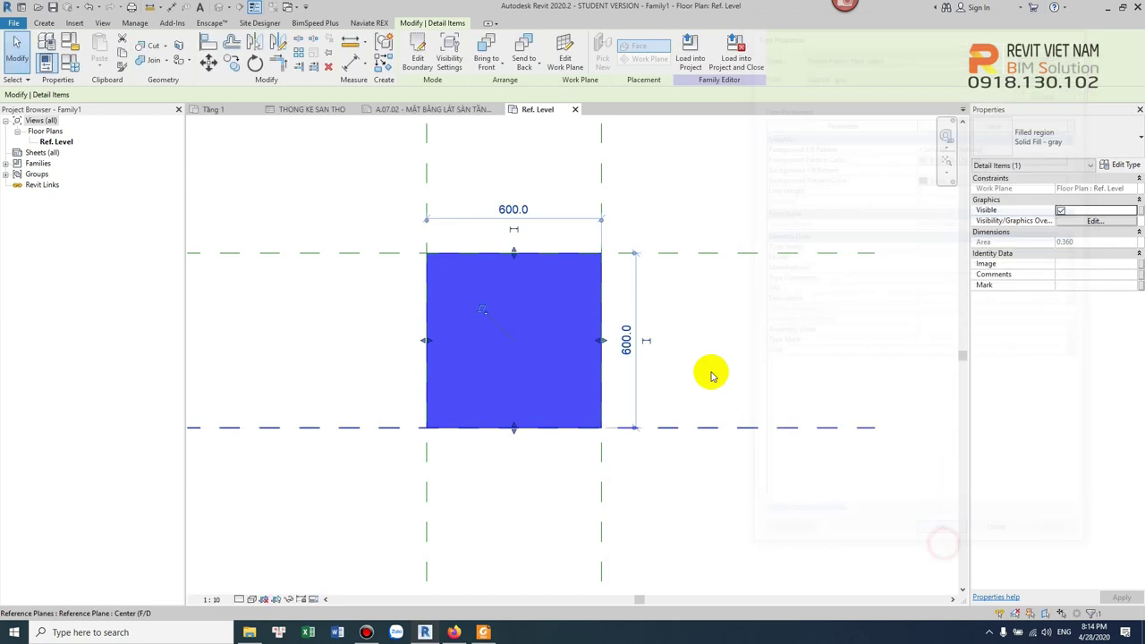
- Start an aligned dimension (DI) from the square's left vertical reference plane
scroll(670, 356, down, 2)
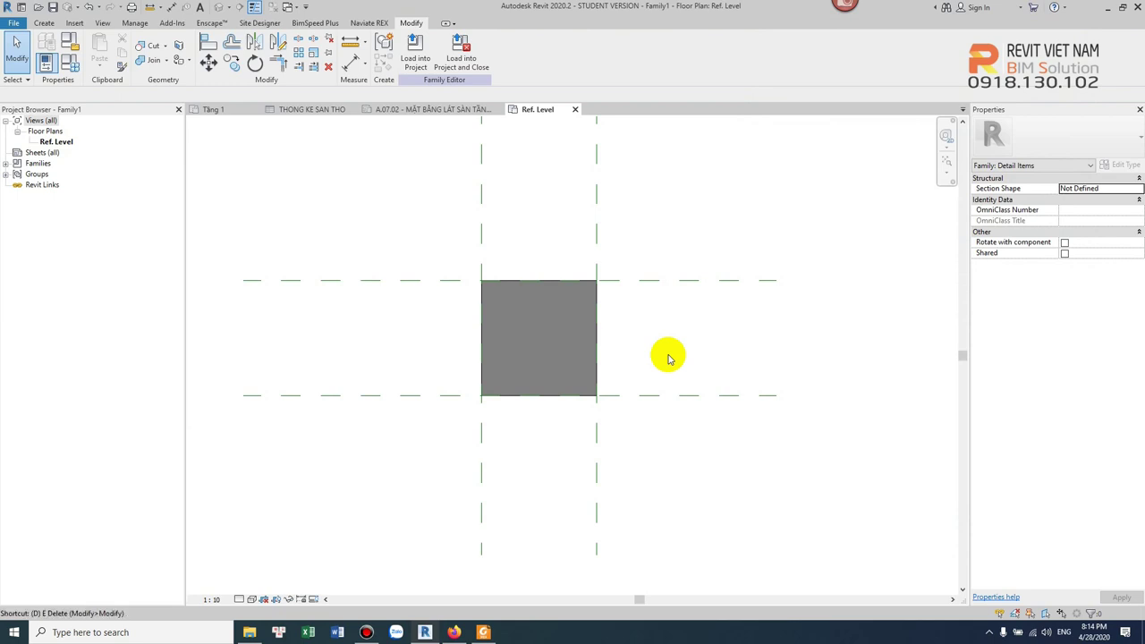
key(d)
key(i)
click(596, 456)
- Add aligned dimensions of 600 across the square's width and height
click(484, 458)
click(513, 443)
click(641, 395)
click(646, 283)
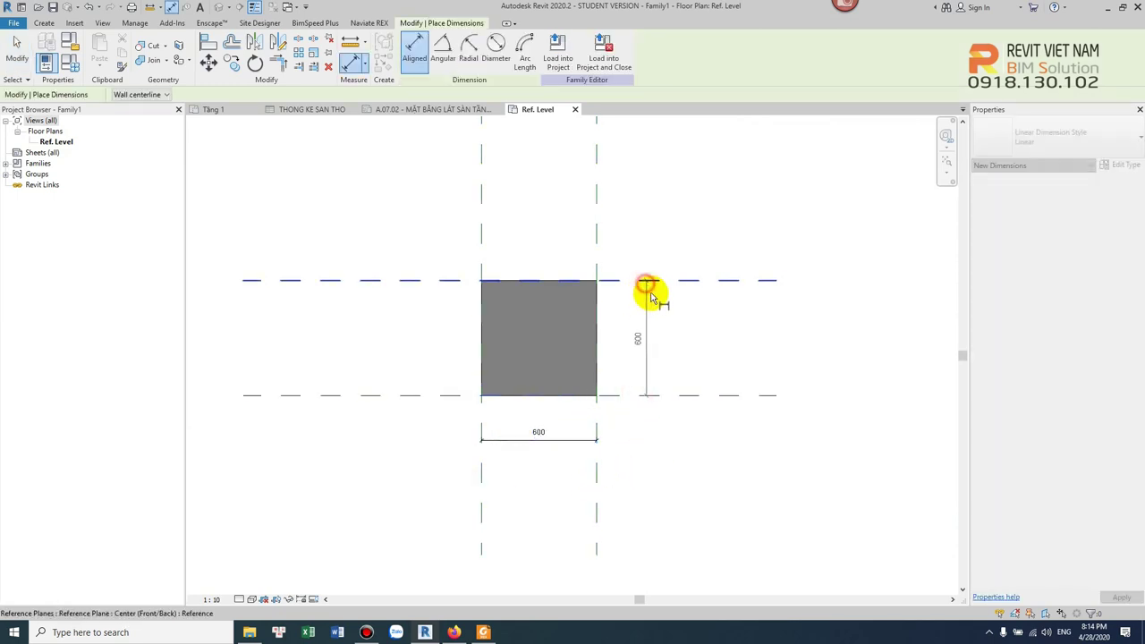
click(656, 305)
key(Escape)
key(Escape)
- Label the 600 height dimension with a new parameter A
click(653, 313)
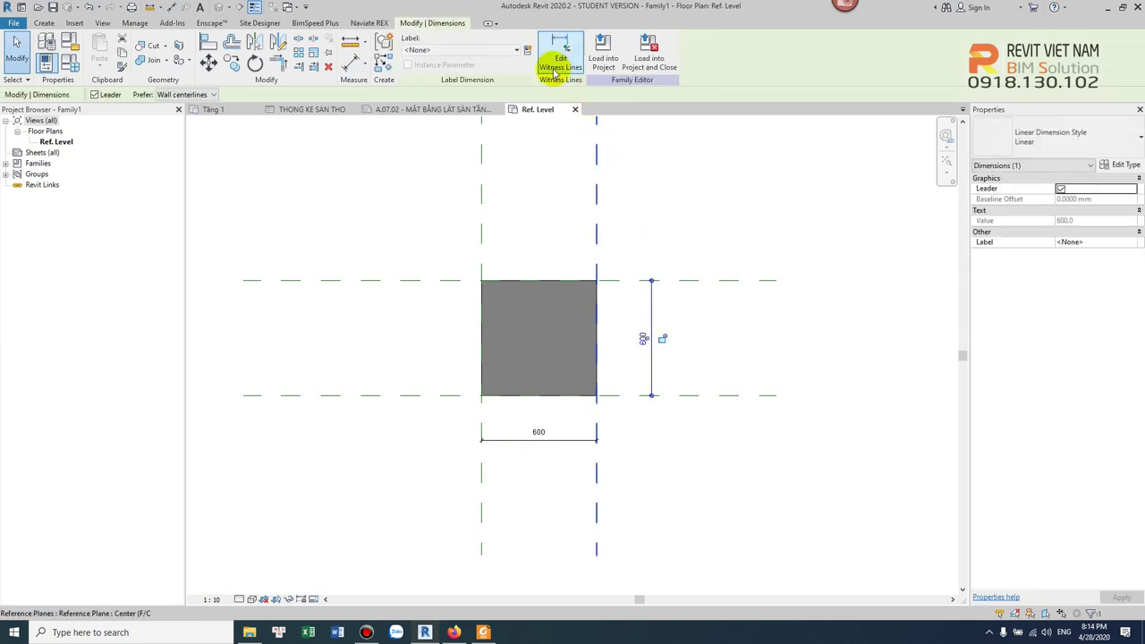
click(529, 52)
text(A)
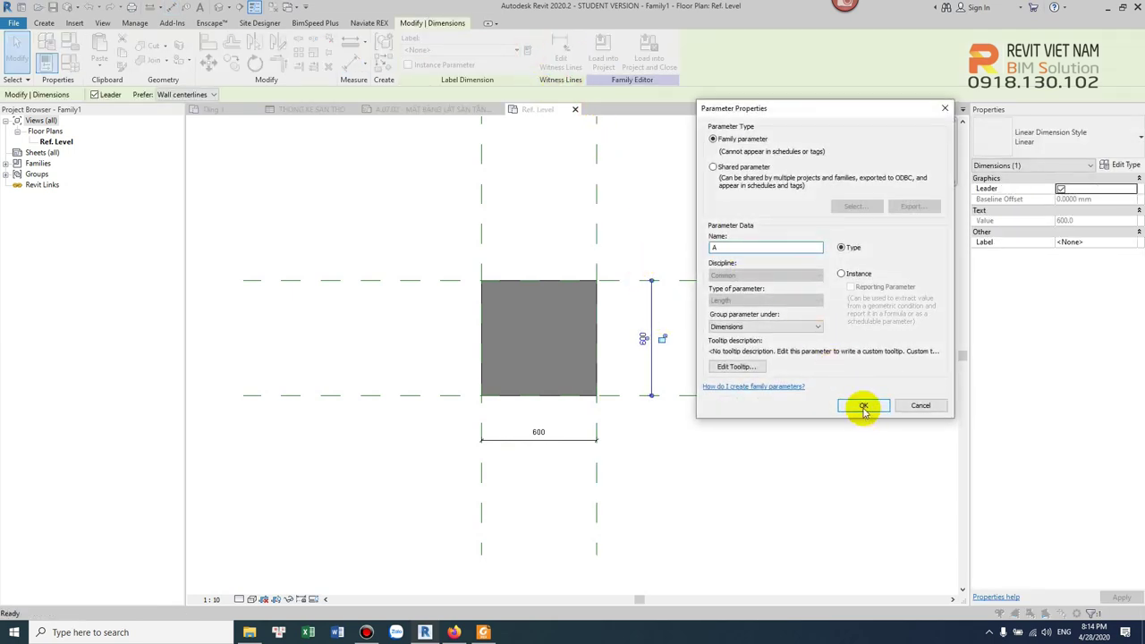
click(865, 408)
click(780, 457)
- Label the 600 width dimension with a new parameter B and start saving the family
click(542, 441)
key(Escape)
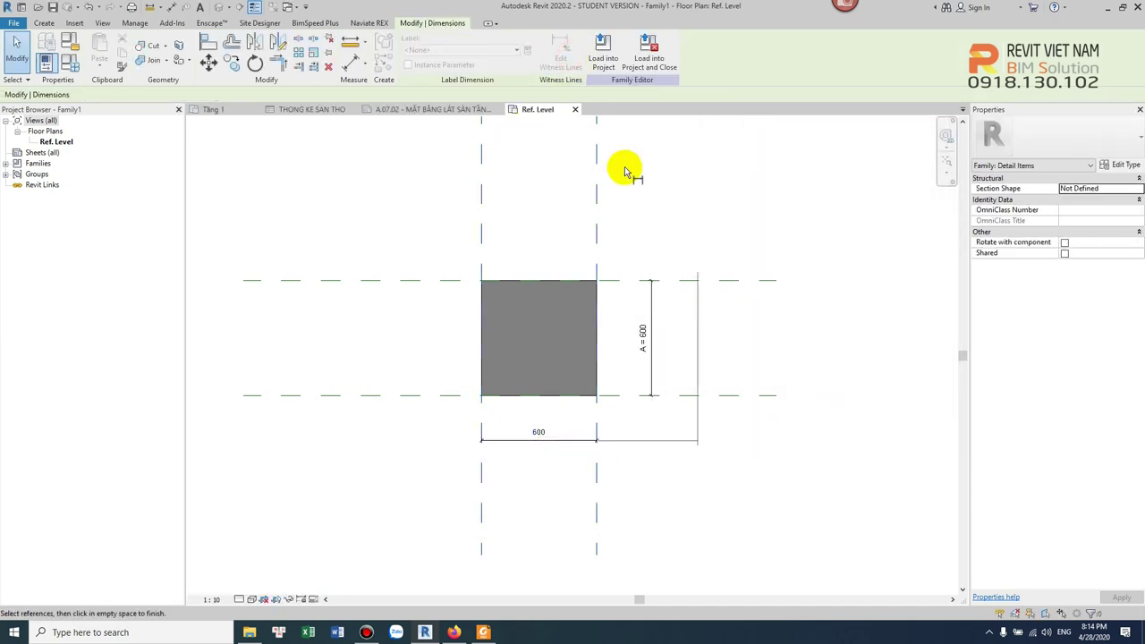
click(570, 447)
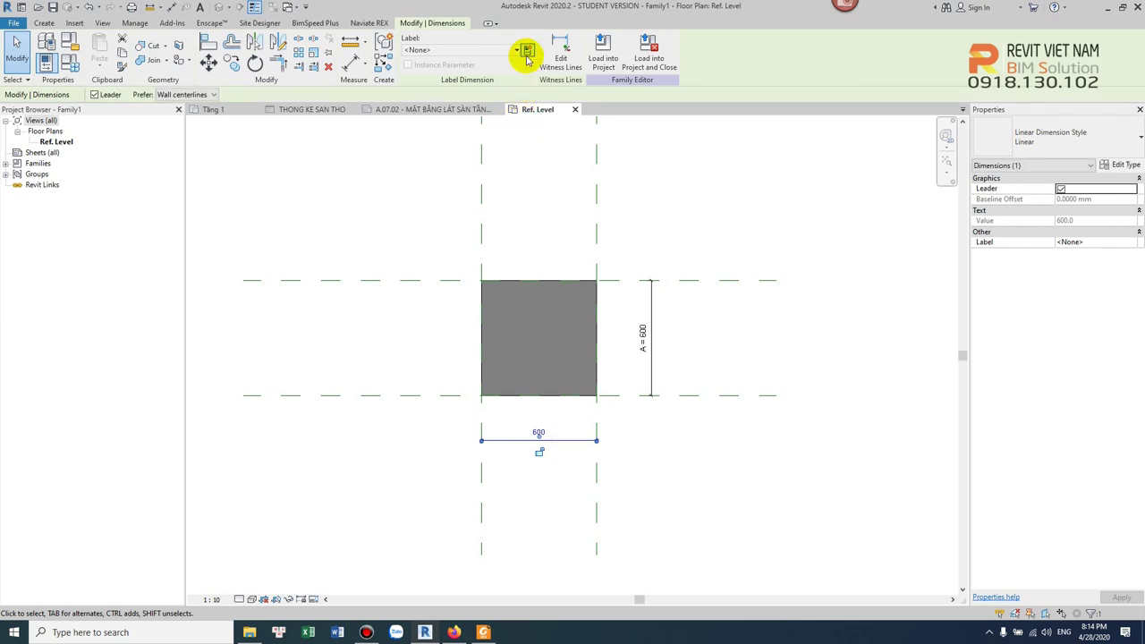
click(528, 51)
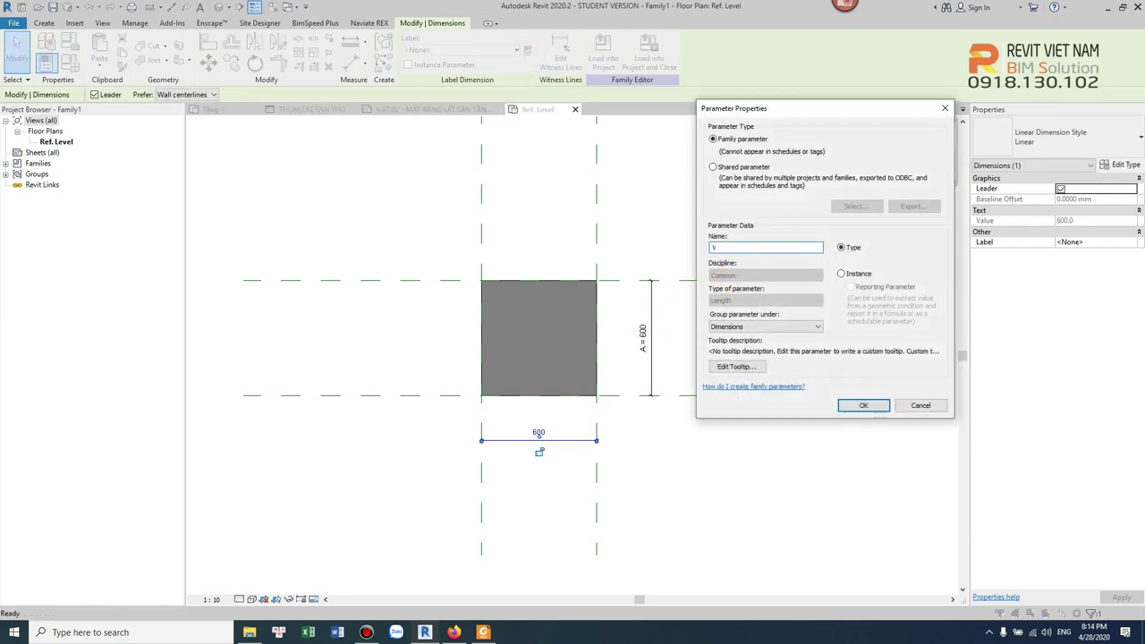
text(B)
click(864, 408)
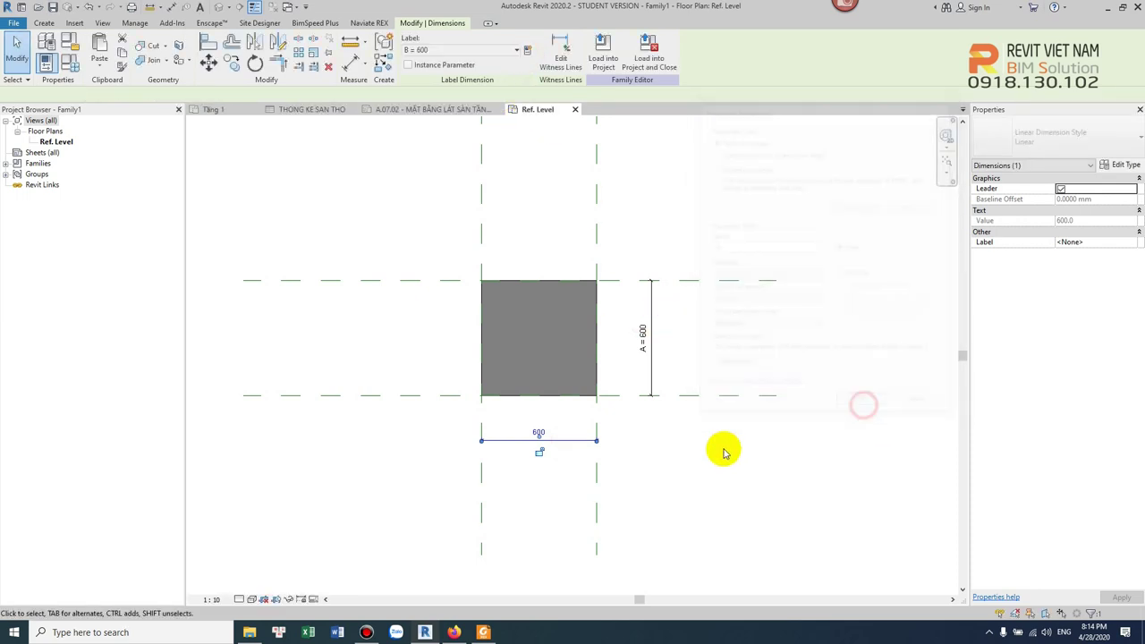
click(723, 445)
key(ctrl+s)
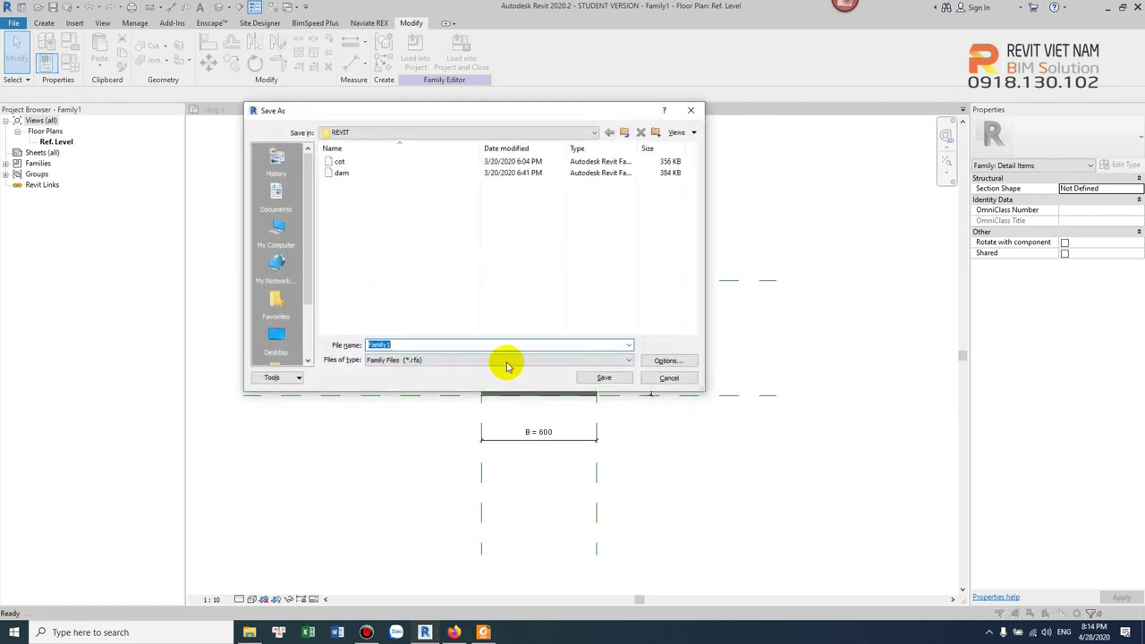
- Browse the Save As dialog up to the RNC-122 folder
click(582, 134)
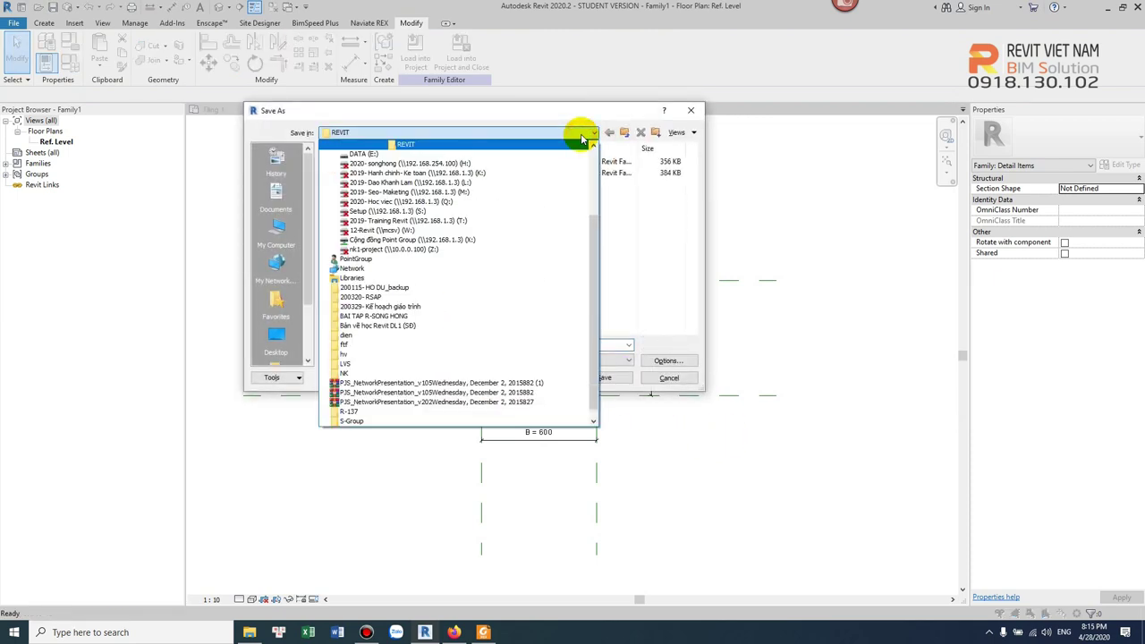
click(582, 136)
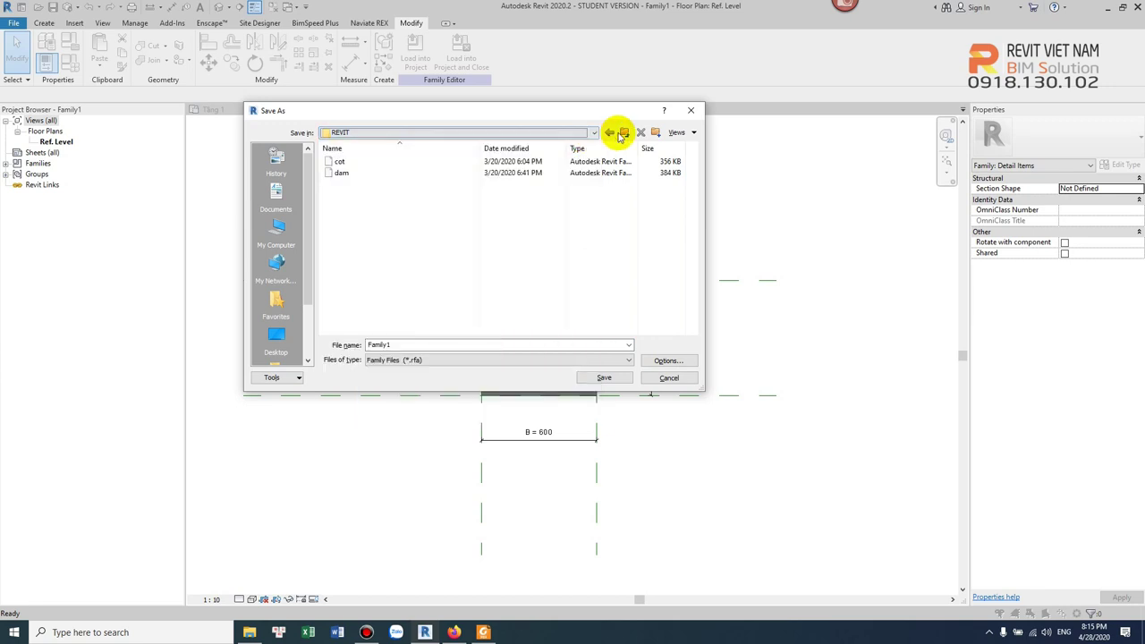
click(624, 133)
click(624, 132)
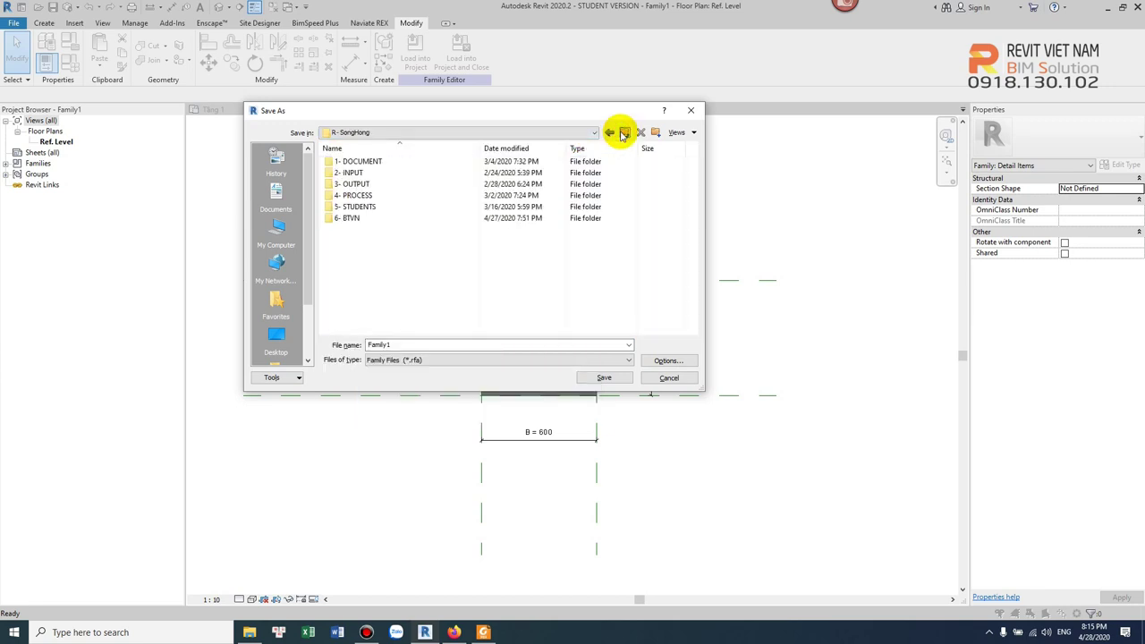
click(624, 132)
click(358, 321)
double_click(358, 321)
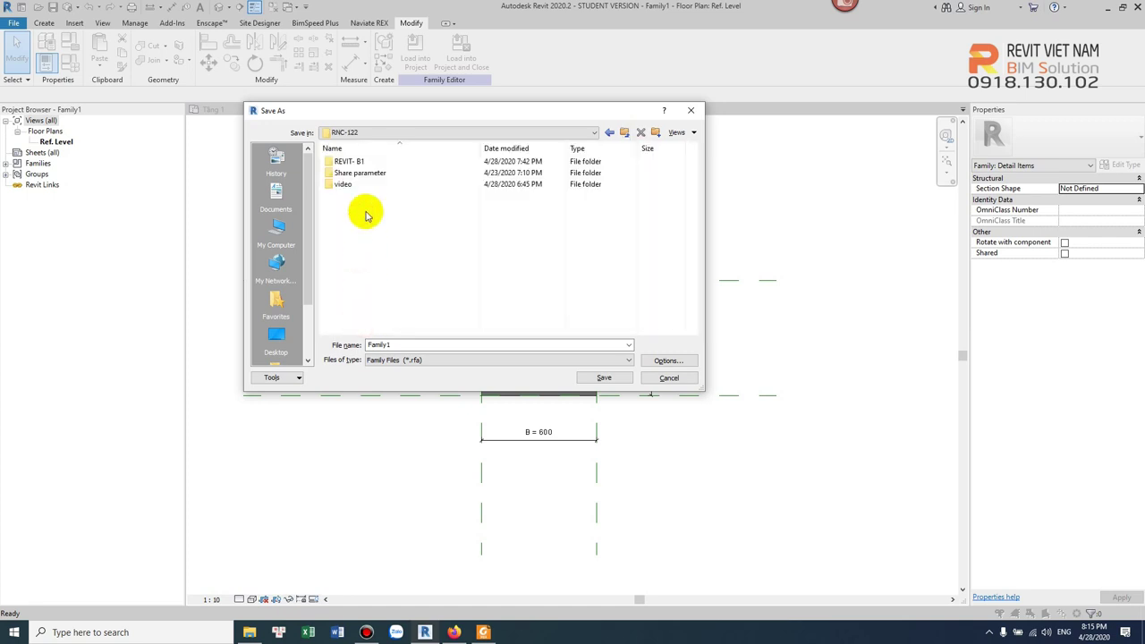
double_click(360, 161)
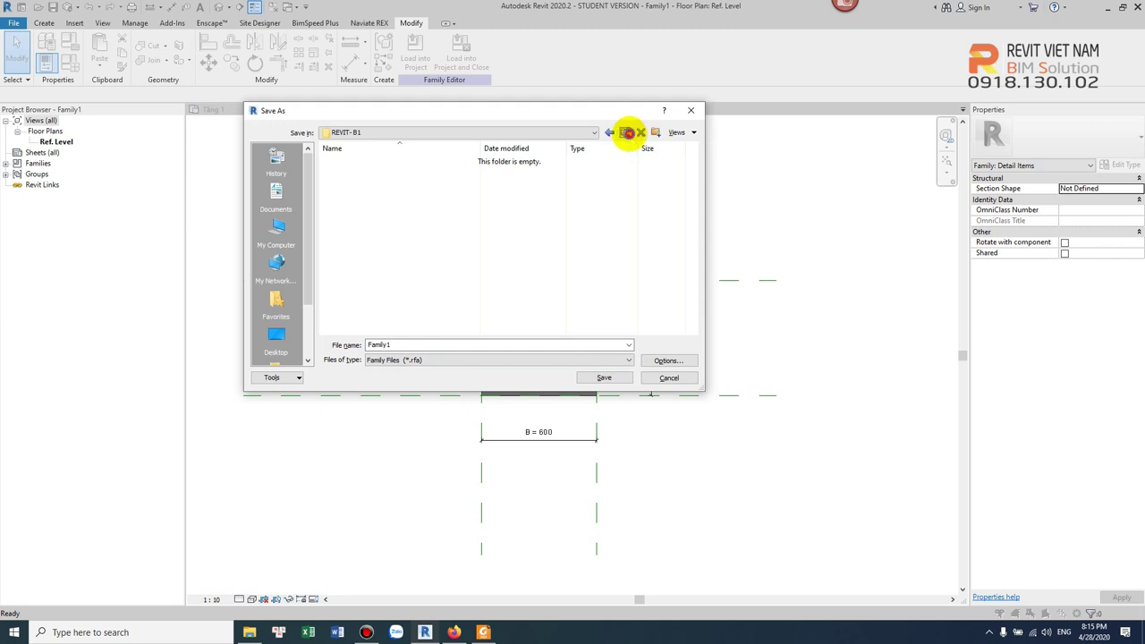
click(627, 132)
- Create a Family folder in RNC-122 and save the family there as Vien dinh vi
click(660, 134)
text(Family)
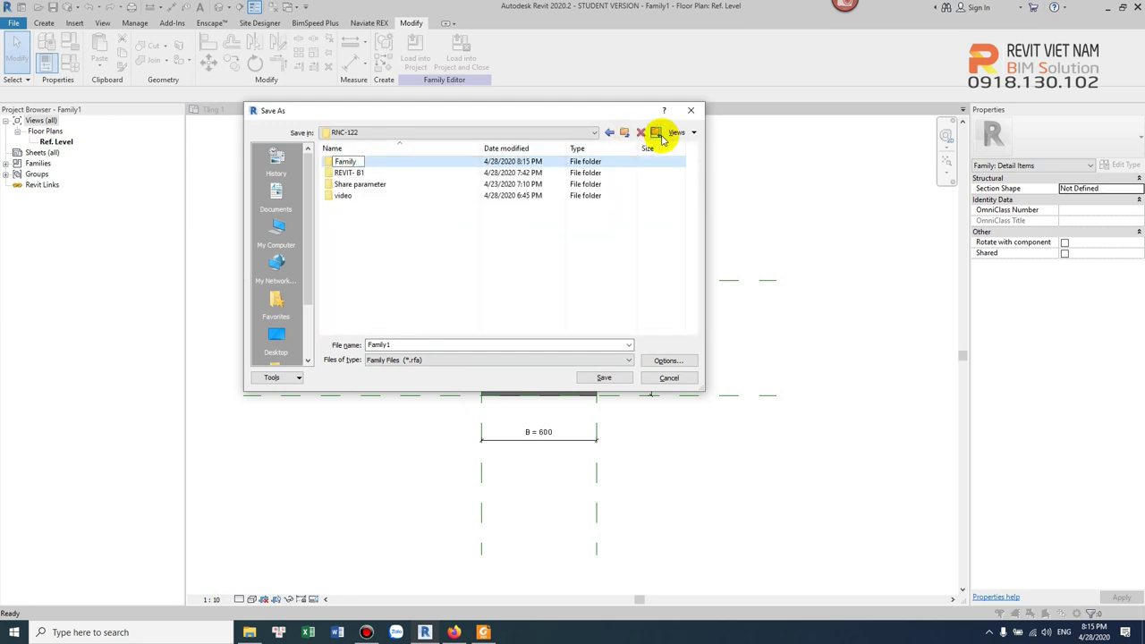
click(526, 253)
double_click(362, 163)
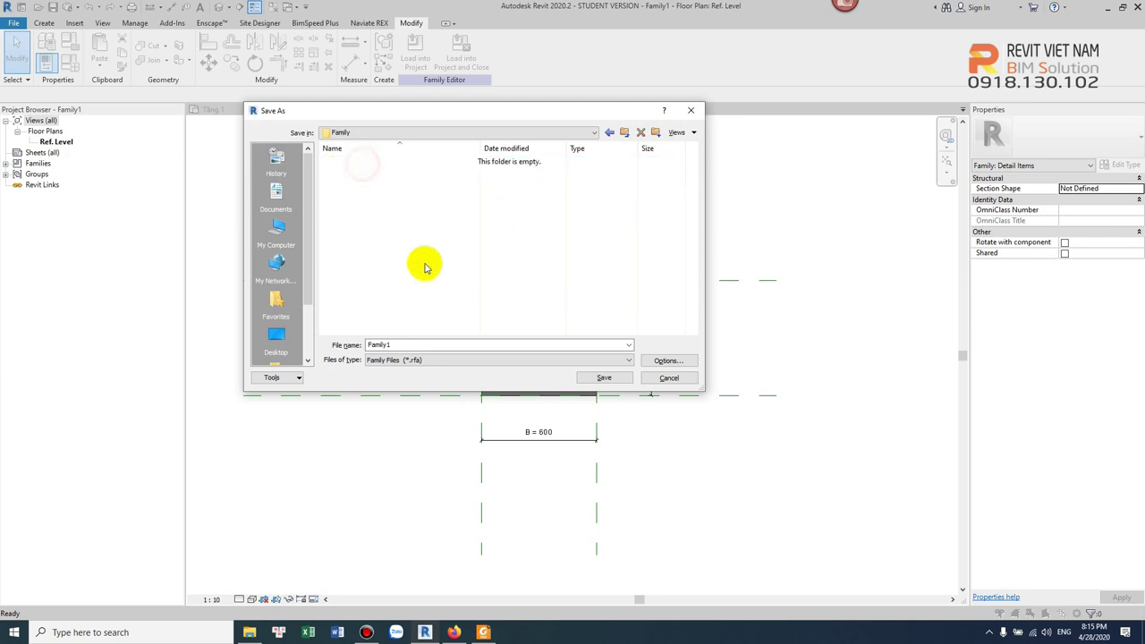
click(415, 346)
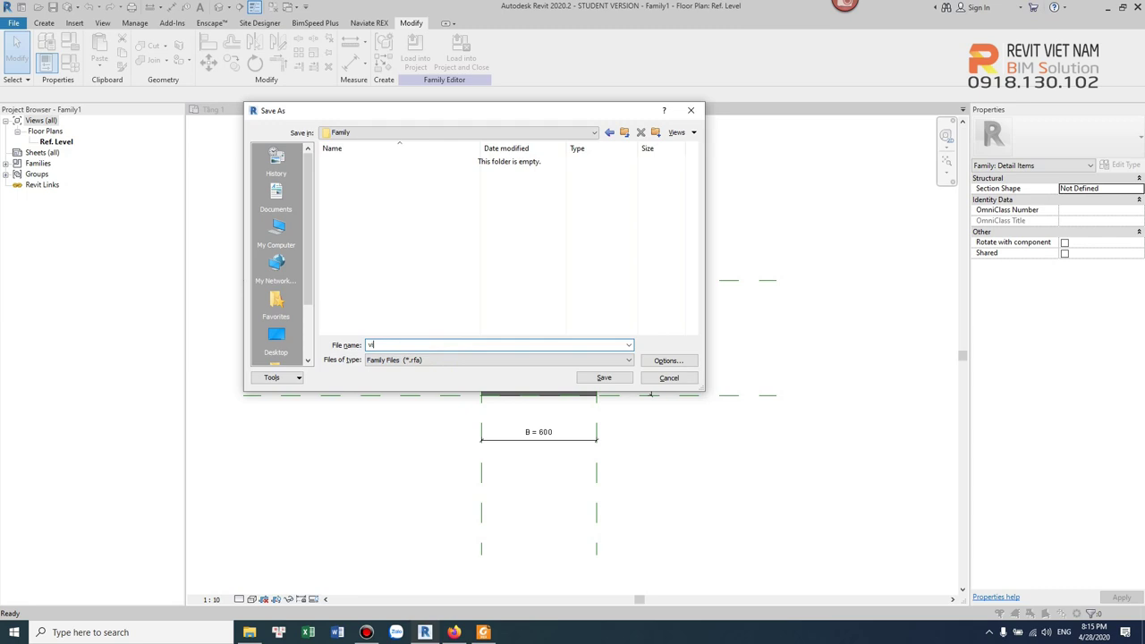
text(Vien dinh vi)
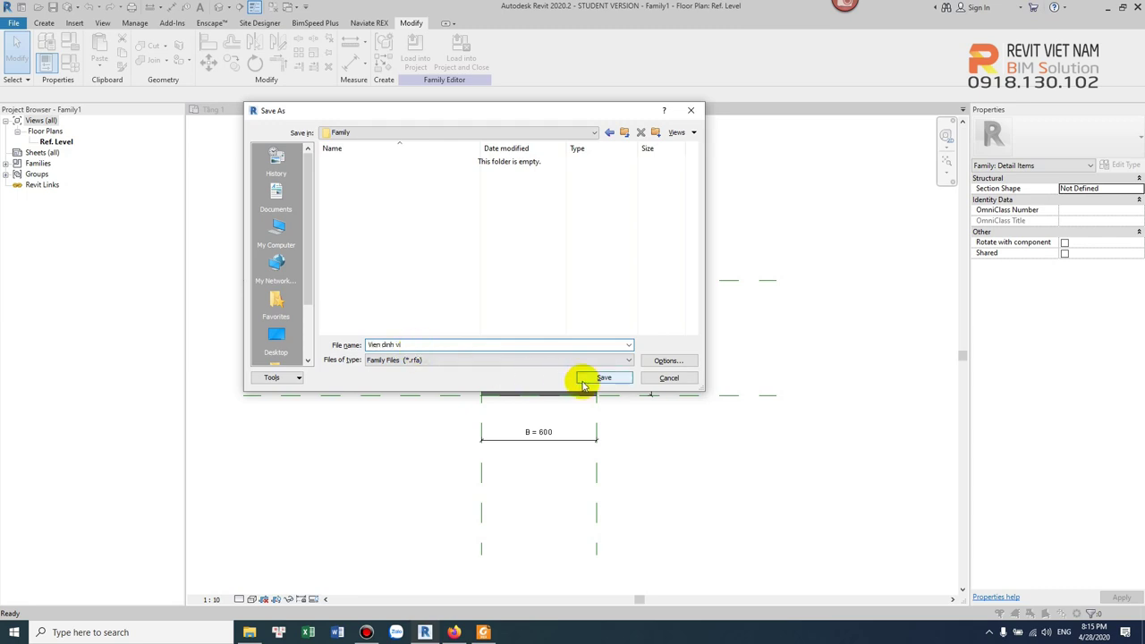
click(599, 376)
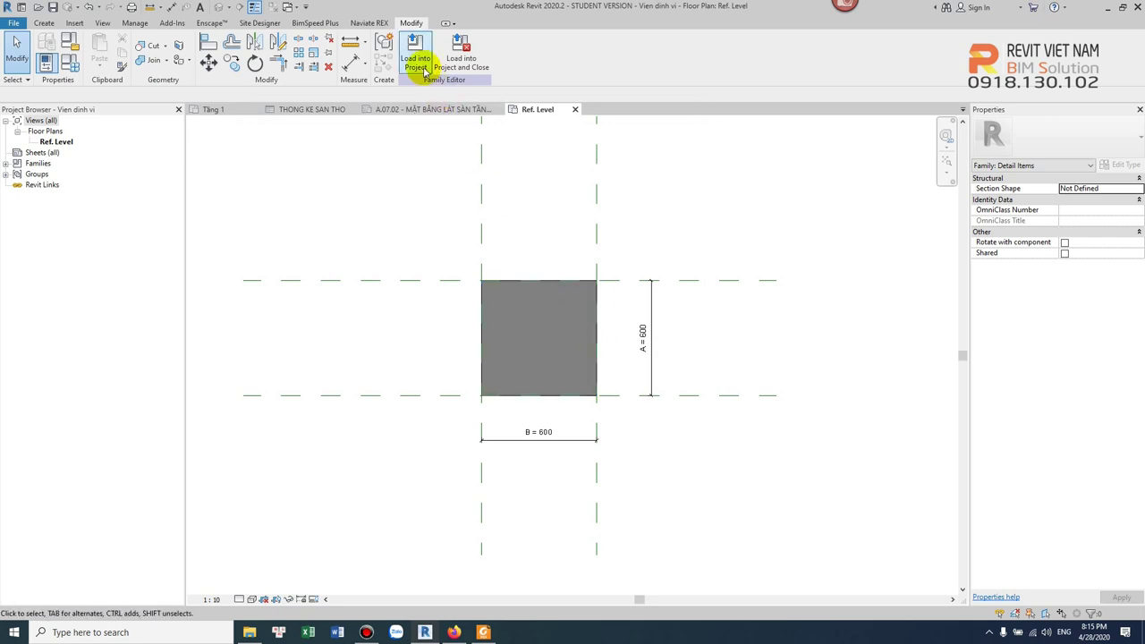
- Load Vien dinh vi into RNC-122-B1.rvt and place one rotated square at the wall corner
click(416, 43)
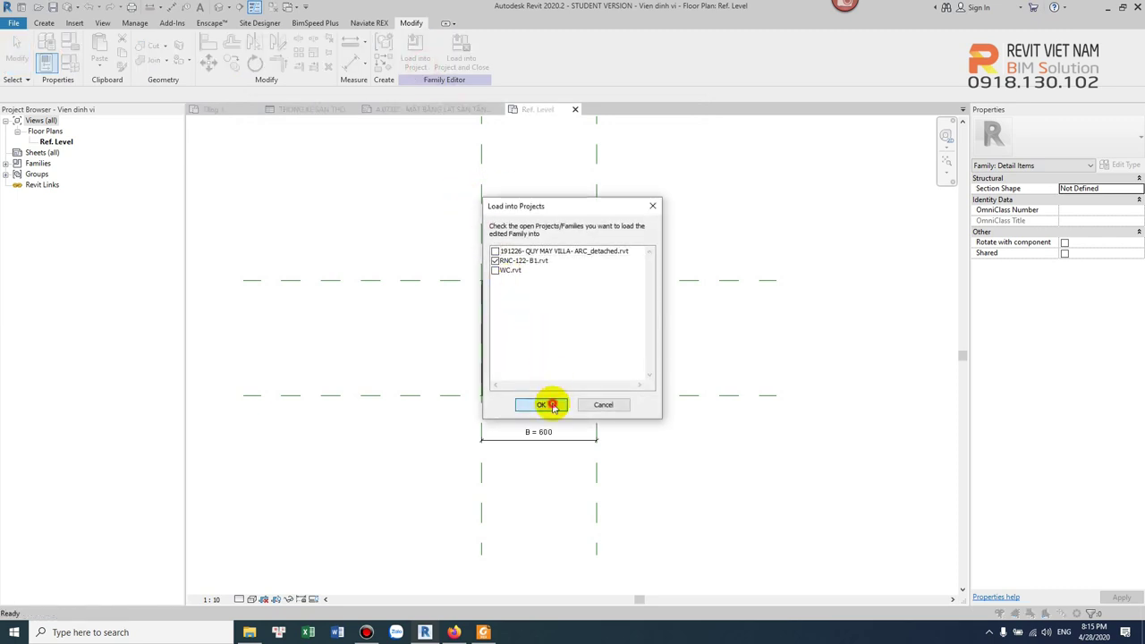
click(553, 406)
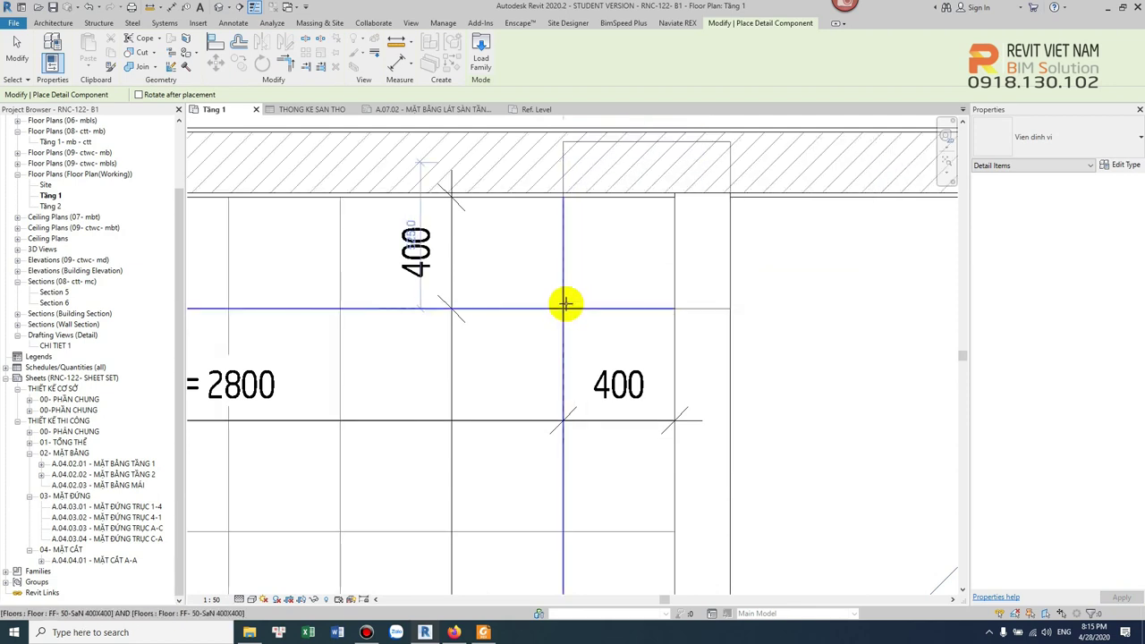
key(space)
key(space)
key(space)
key(space)
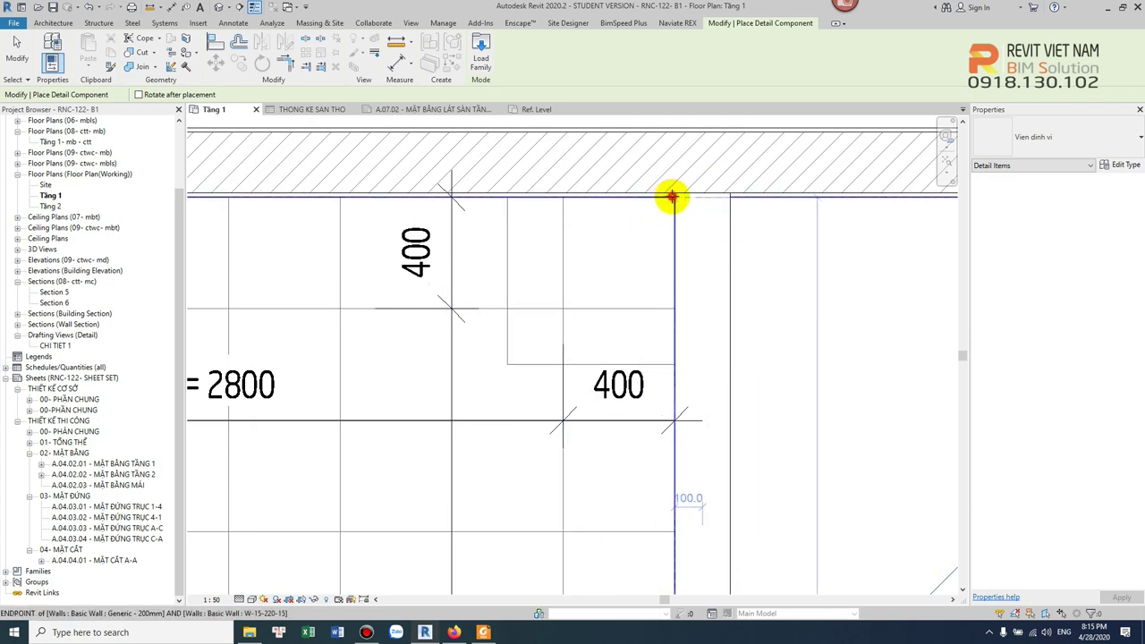
click(673, 196)
key(Escape)
key(Escape)
click(516, 249)
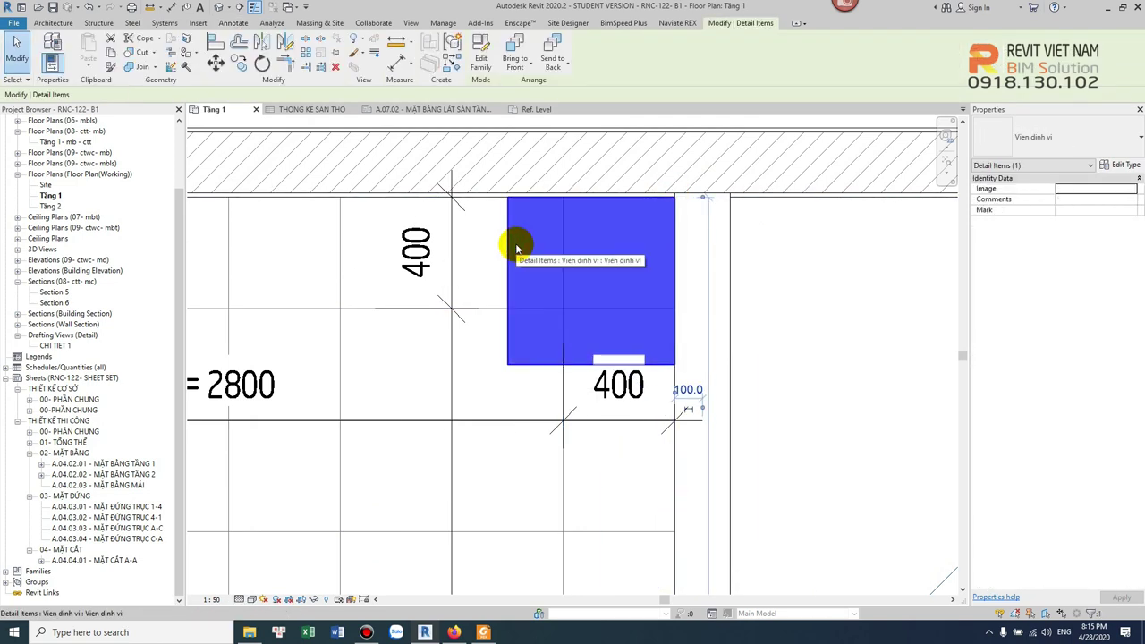
- Duplicate the type as vdv- 400x400 with A and B set to 400
click(1119, 164)
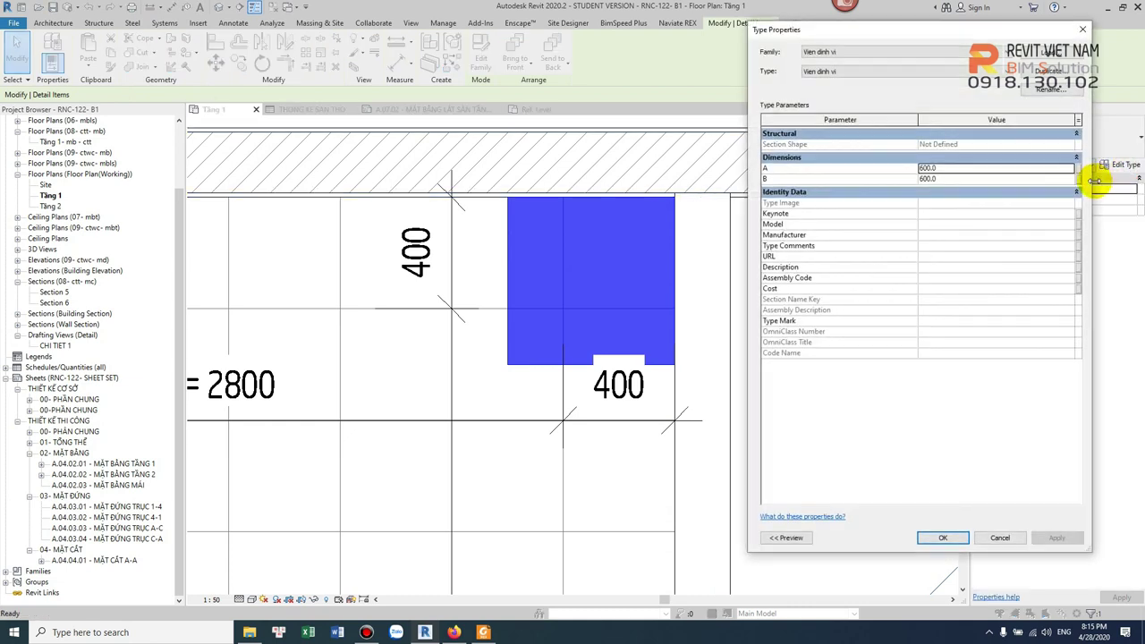
click(1049, 71)
drag(829, 233, 754, 235)
text(vdv- 400x400)
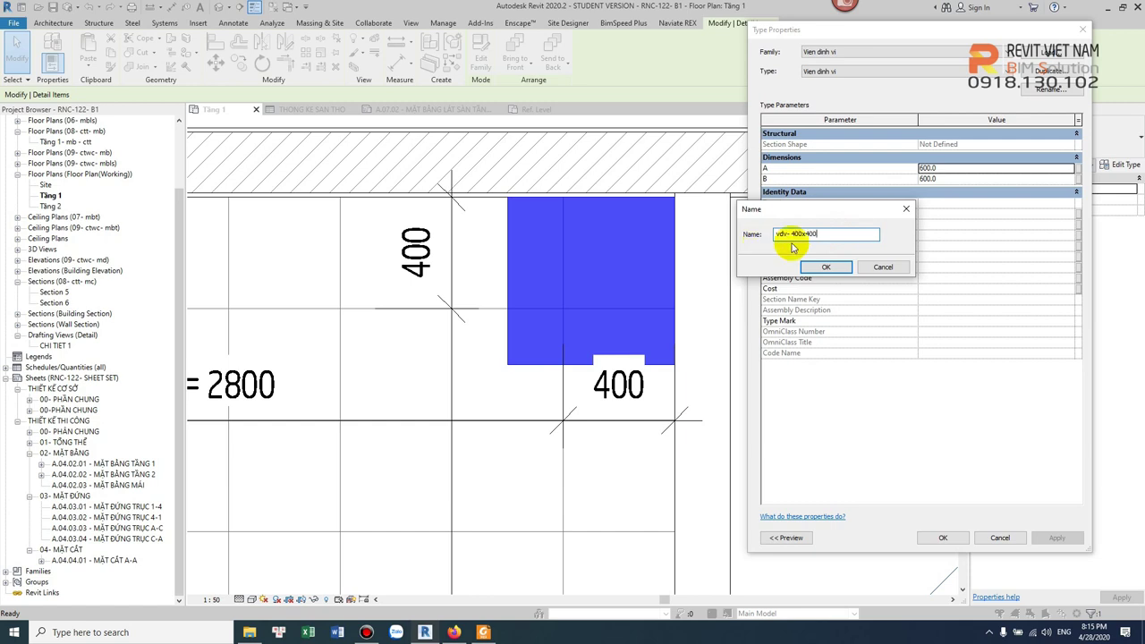
click(828, 268)
text(400)
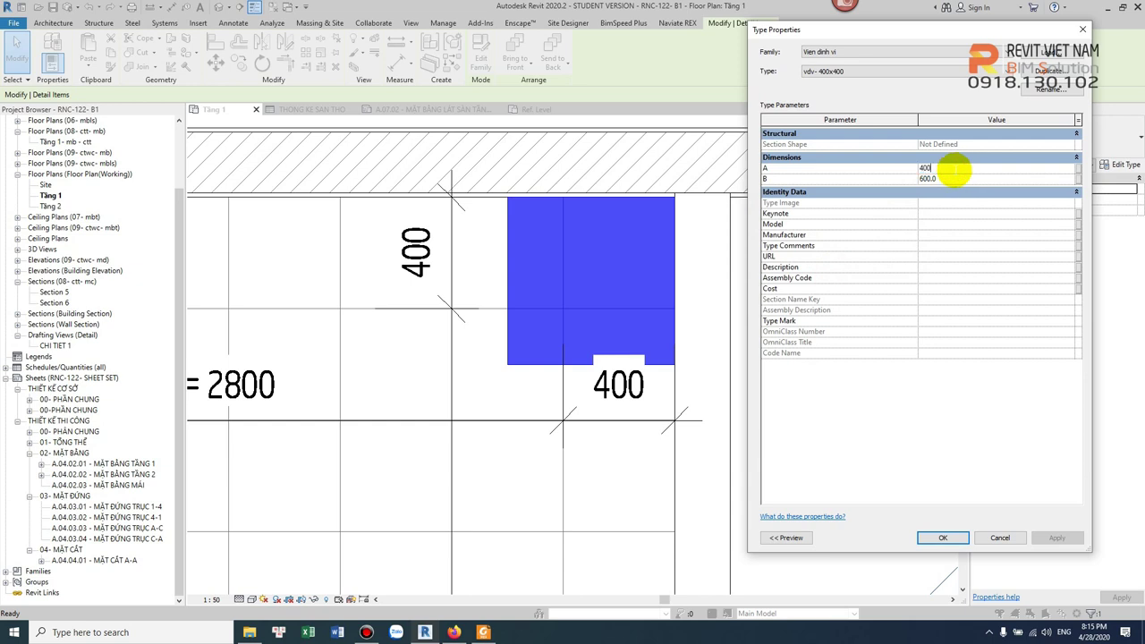
text(400)
click(988, 477)
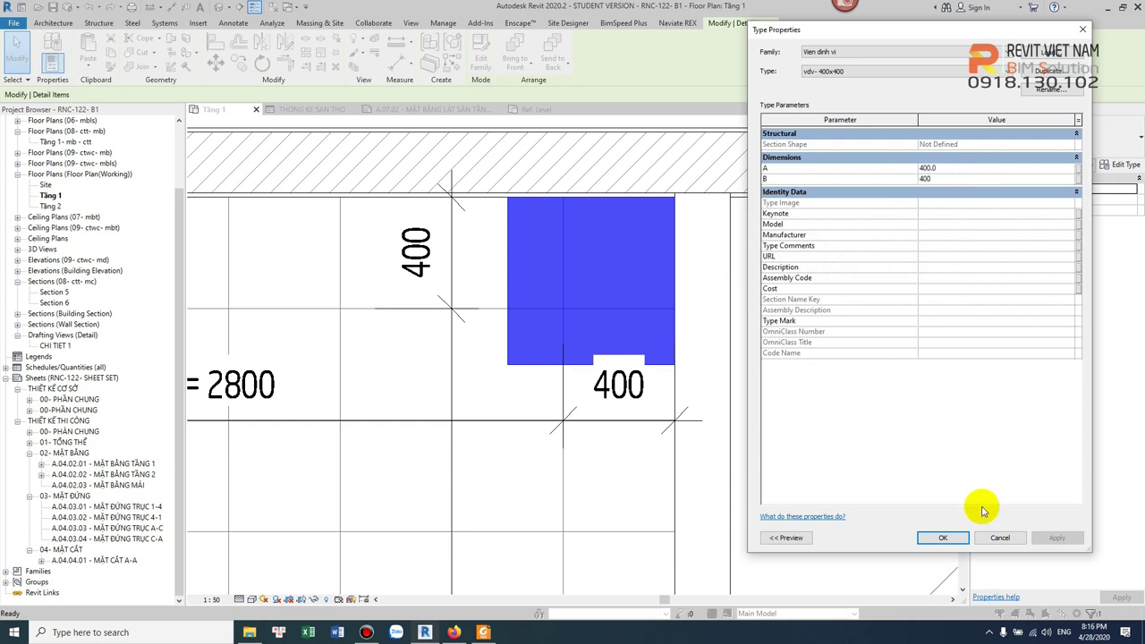
click(949, 540)
key(Escape)
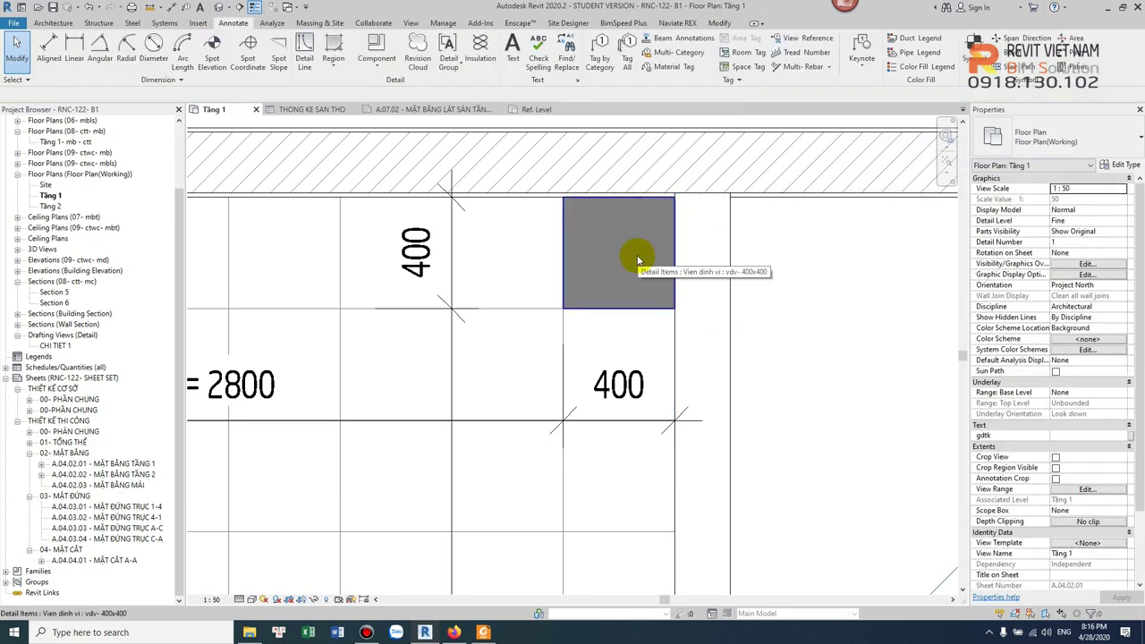
- Place another rotated vdv- 400x400 square on the floor tile grid
click(638, 260)
scroll(627, 259, down, 2)
click(447, 67)
scroll(534, 355, down, 2)
middle_drag(534, 356, 507, 286)
scroll(507, 286, up, 1)
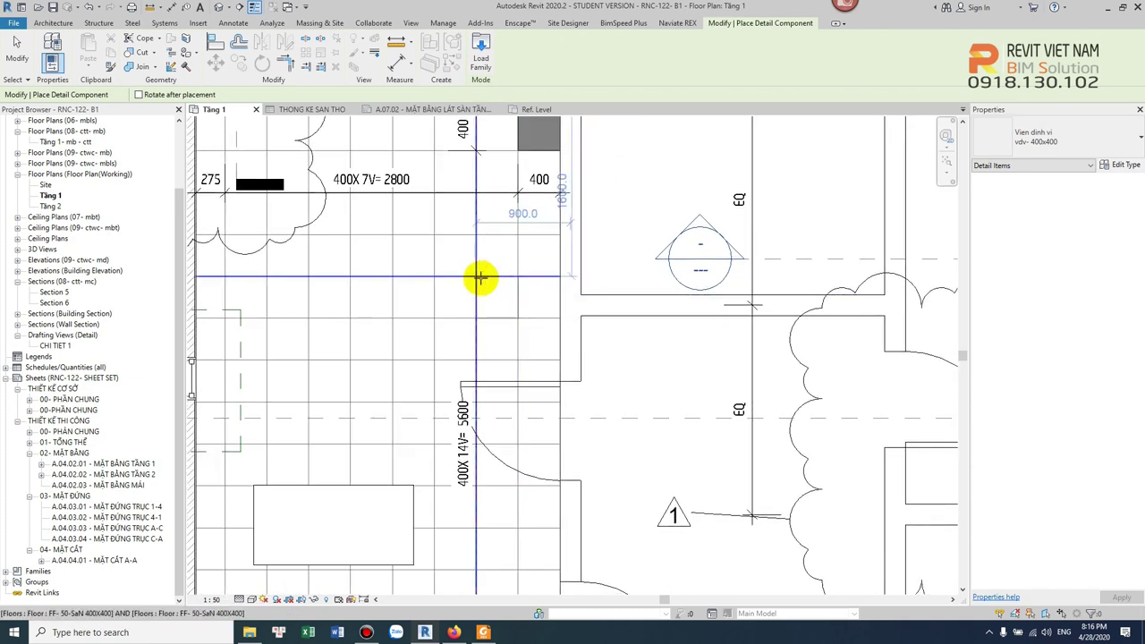
key(space)
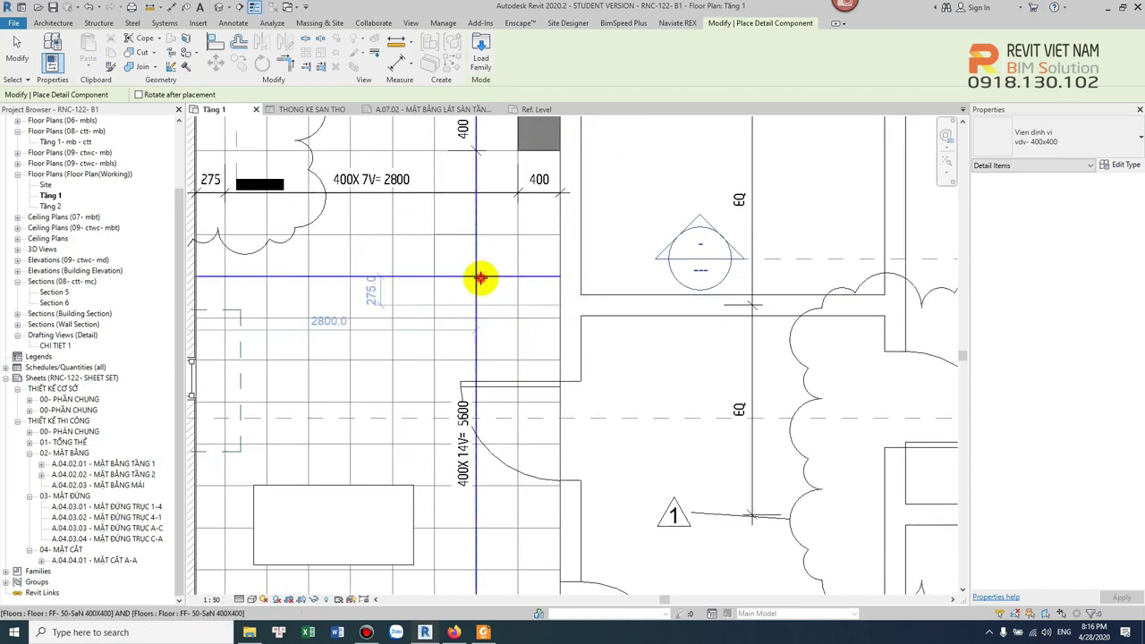
click(477, 276)
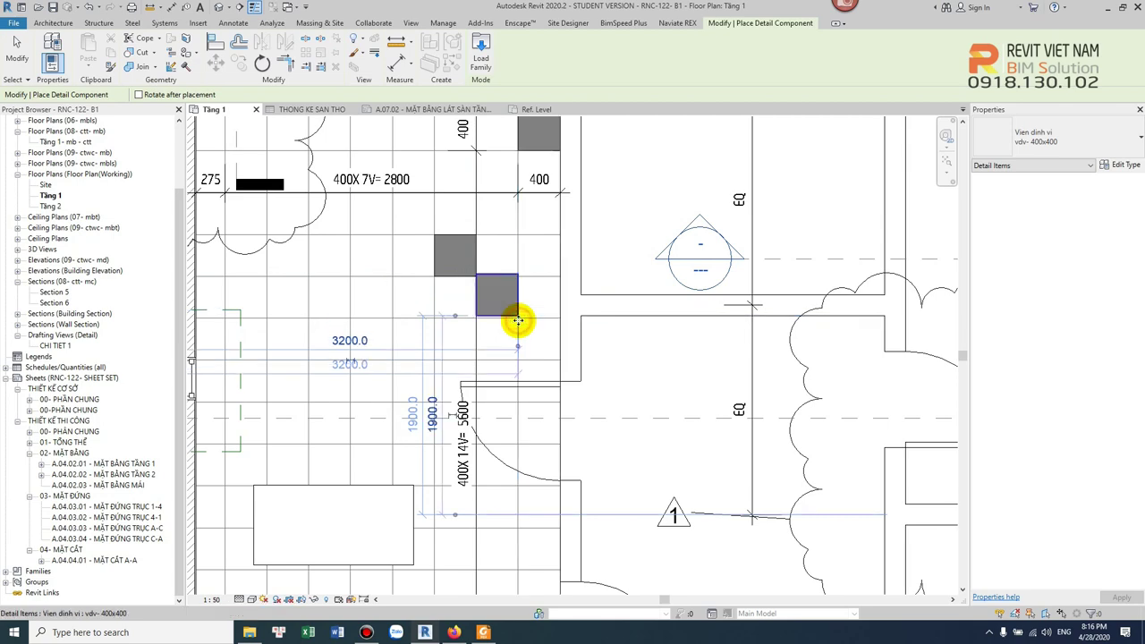
scroll(505, 277, up, 2)
key(Escape)
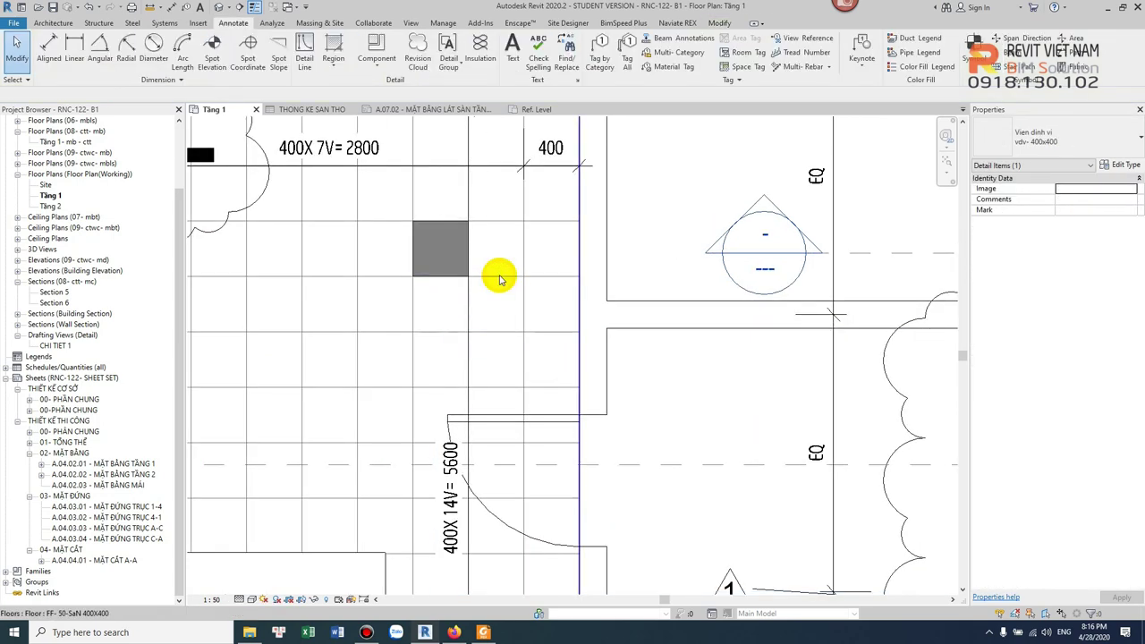
click(467, 269)
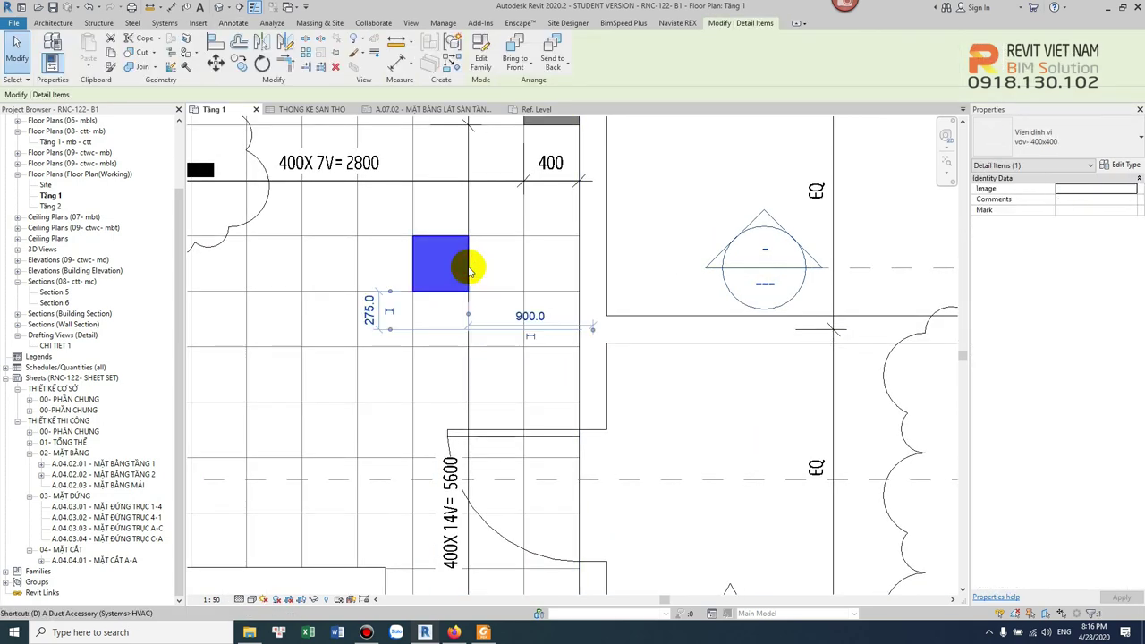
click(498, 248)
scroll(519, 215, down, 1)
scroll(517, 215, up, 2)
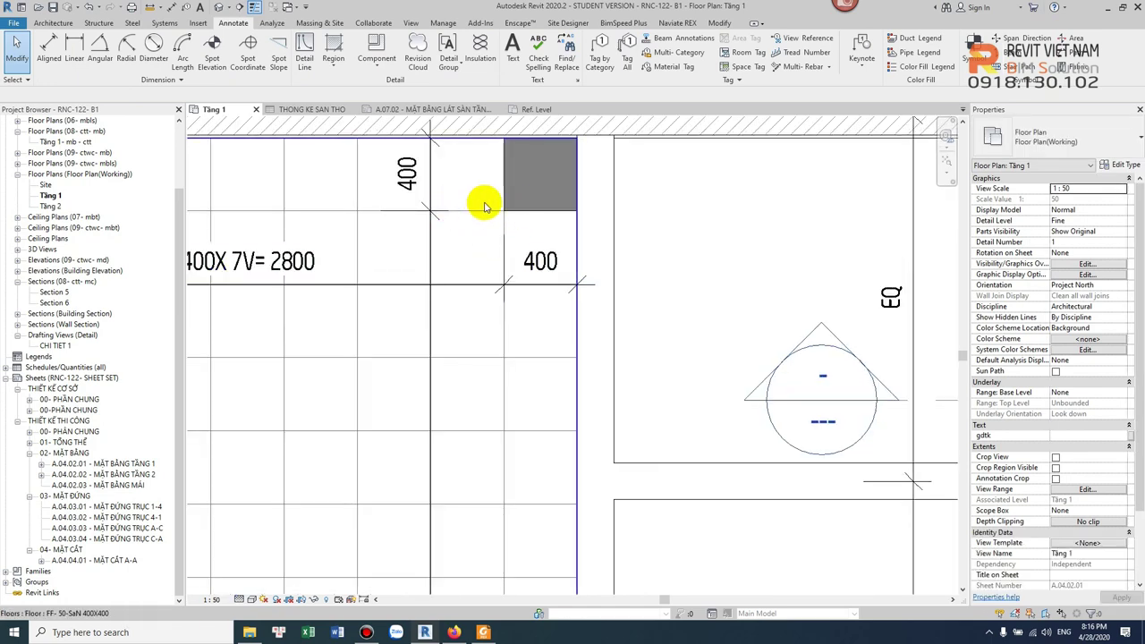
scroll(494, 273, down, 1)
scroll(497, 268, up, 1)
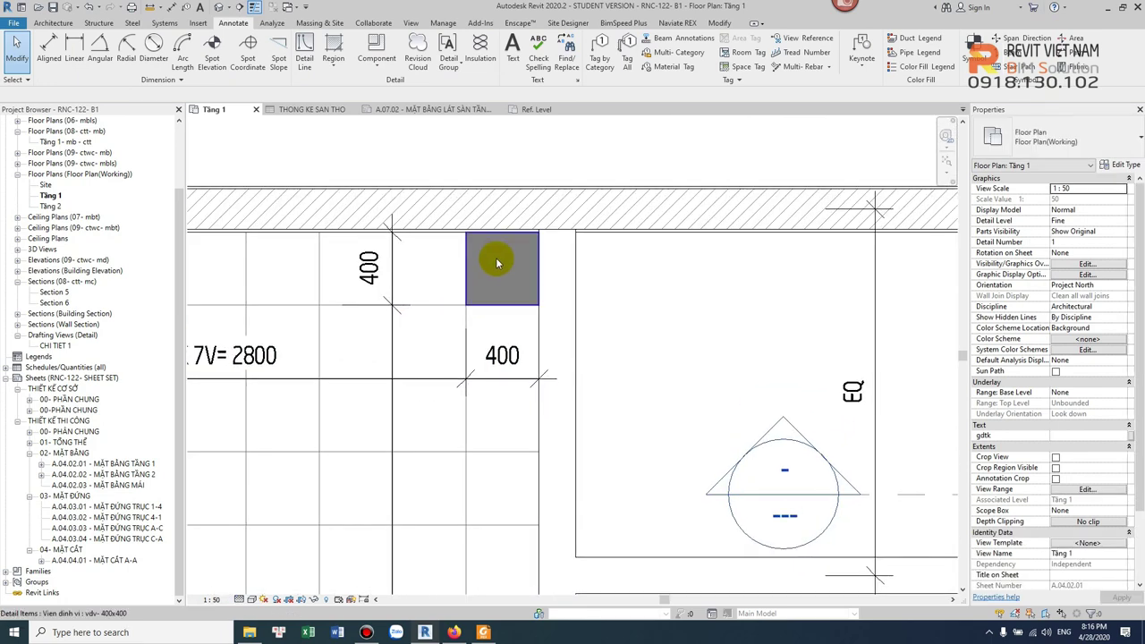
- Run Tag by Category (TG) on the grey square and agree to load a tag family
key(t)
key(g)
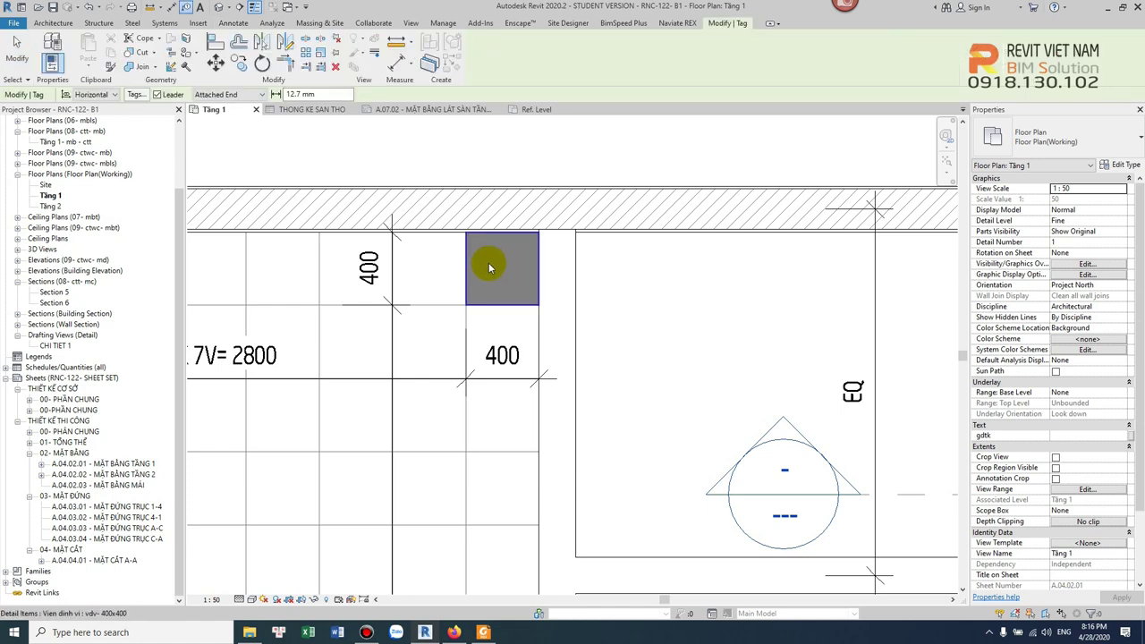
click(495, 265)
key(Escape)
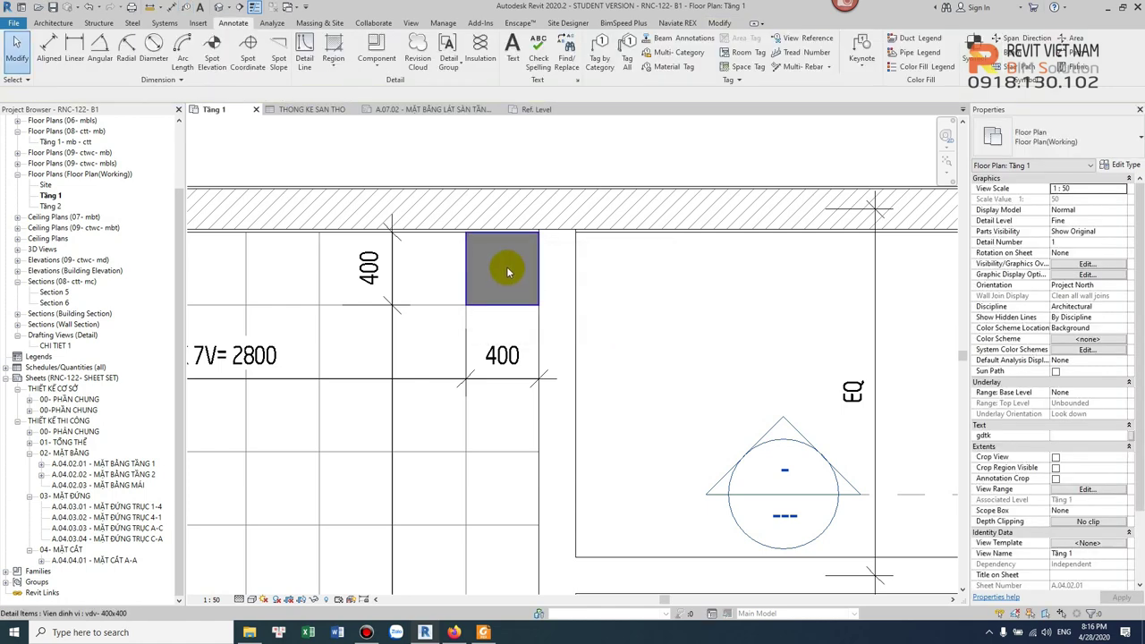
click(490, 276)
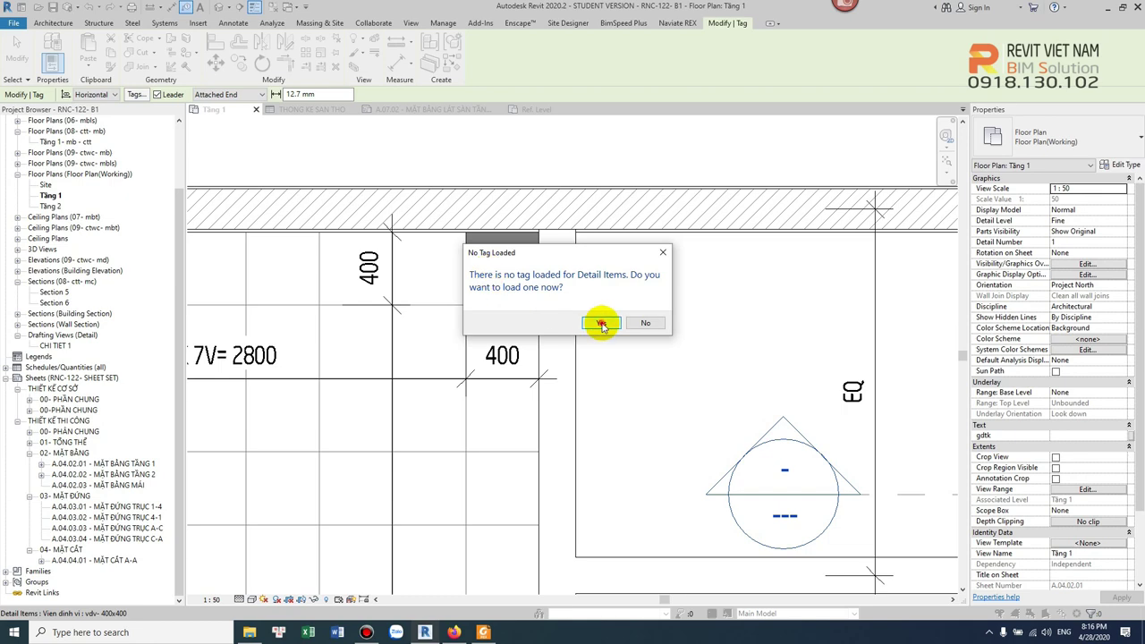
click(601, 323)
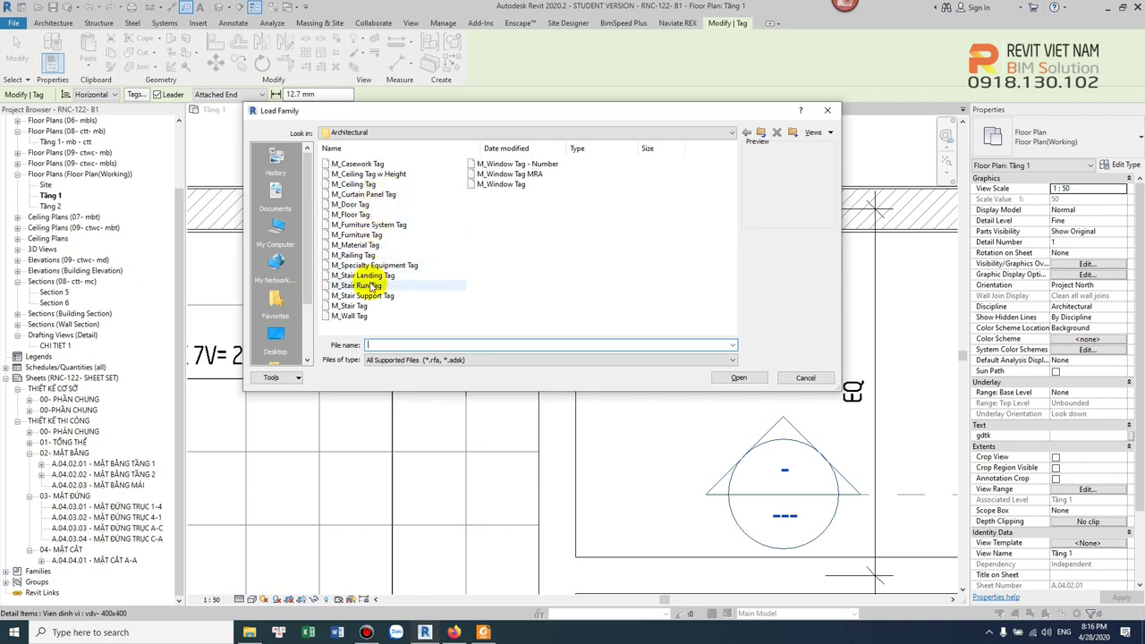
- Load M_Detail Item Tag.rfa from Annotations and place its tag above the grey square
click(761, 133)
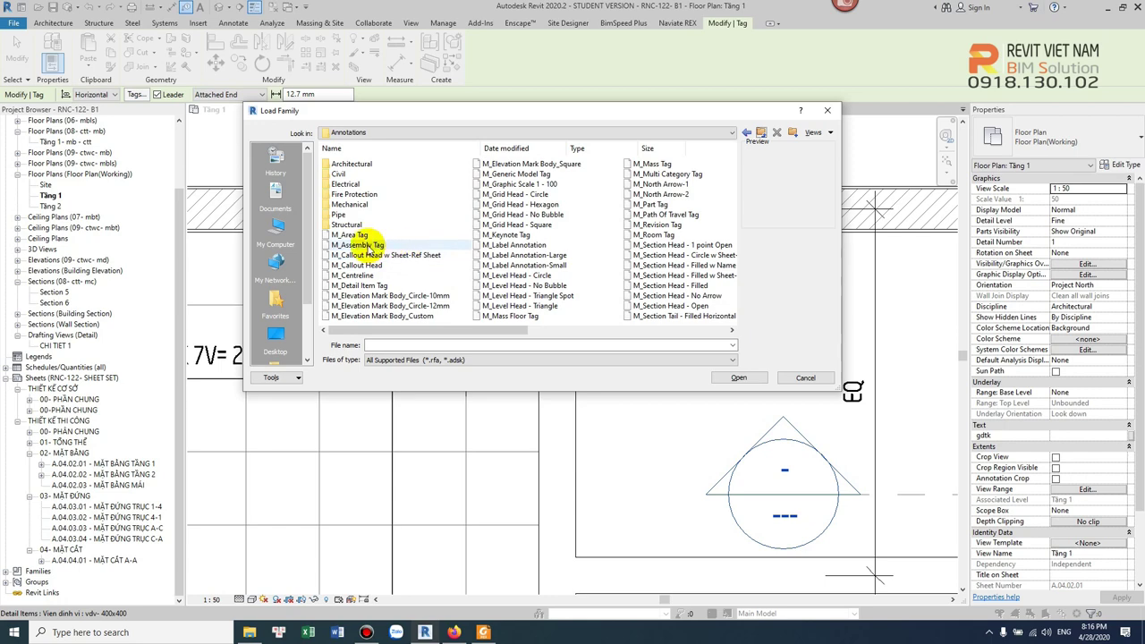
click(373, 286)
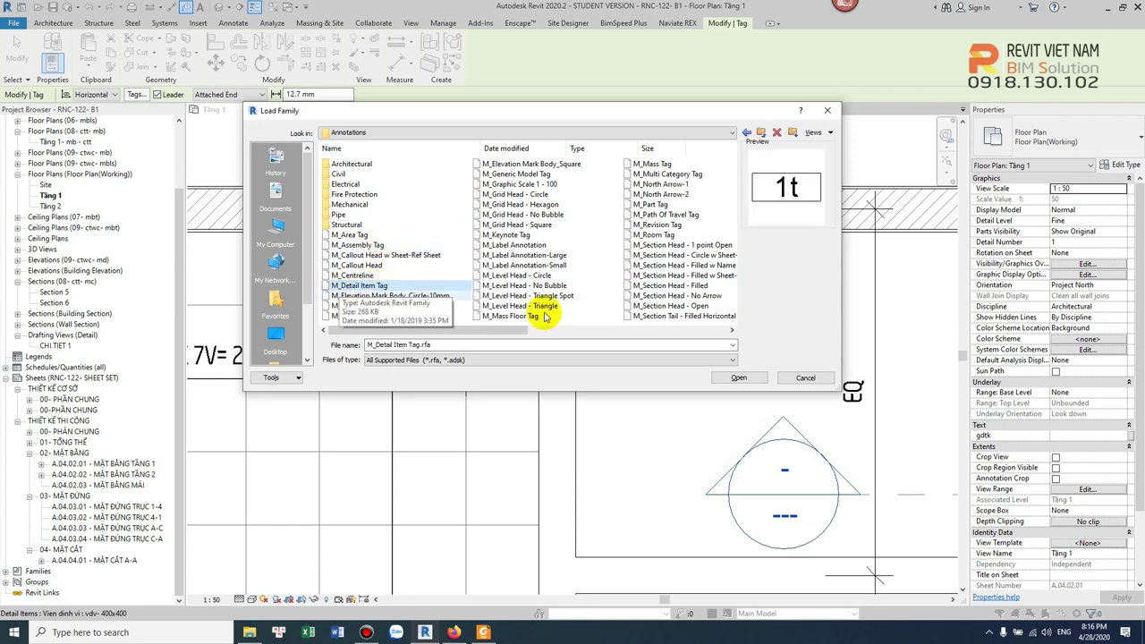
click(741, 378)
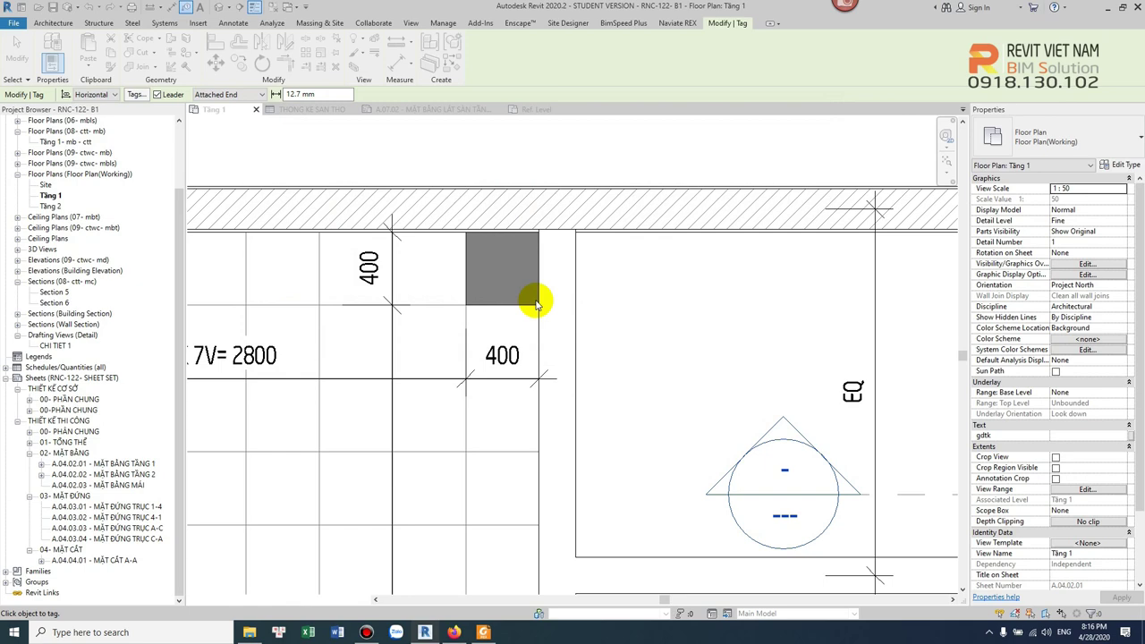
click(511, 249)
scroll(484, 333, down, 2)
key(Escape)
click(479, 268)
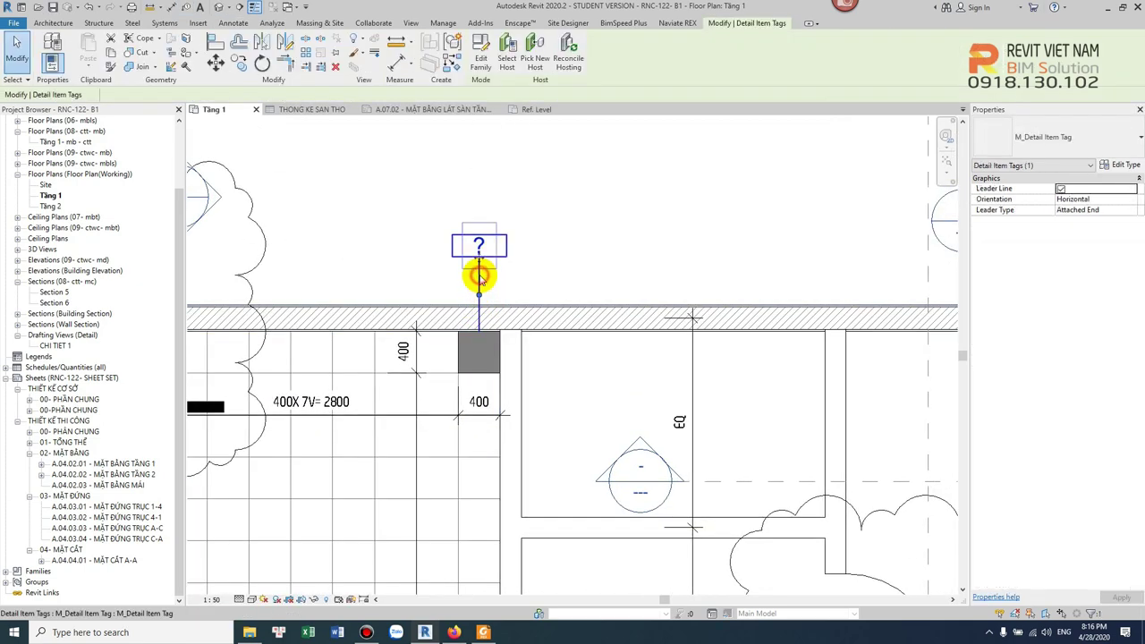
- Enter VDV as the Type Mark of the vdv- 400x400 type
scroll(479, 271, up, 2)
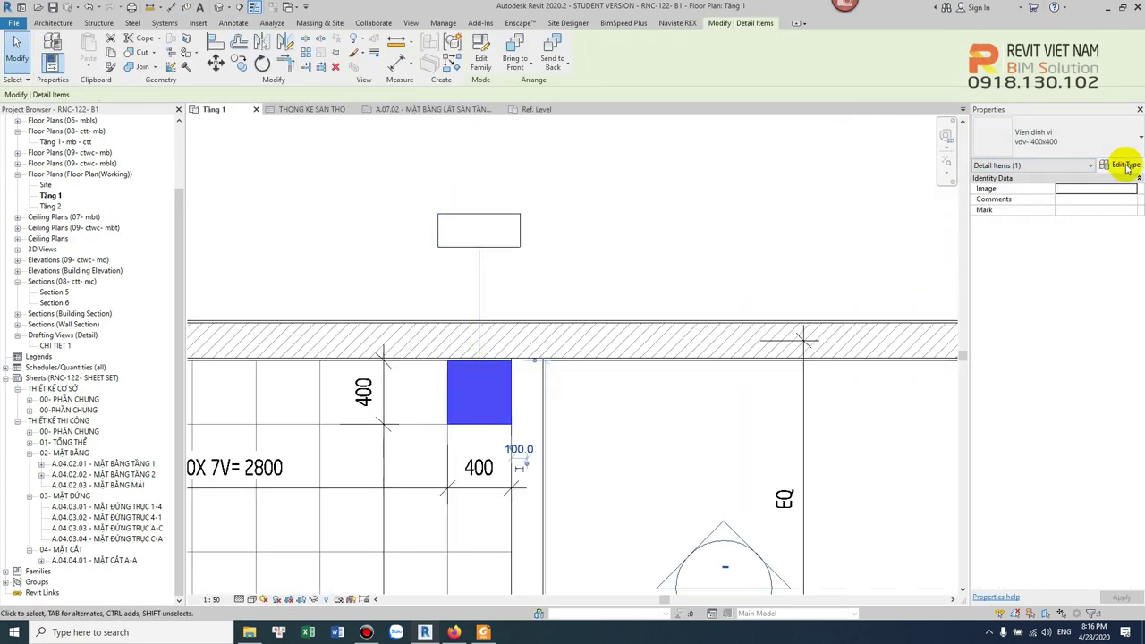
click(1120, 165)
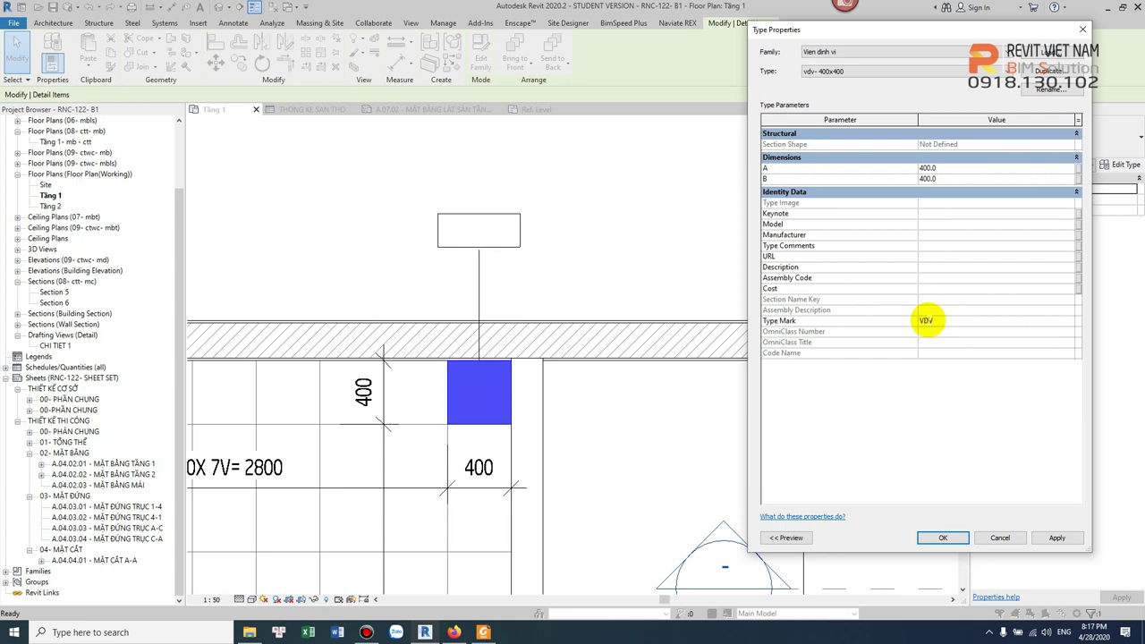
click(941, 538)
click(611, 263)
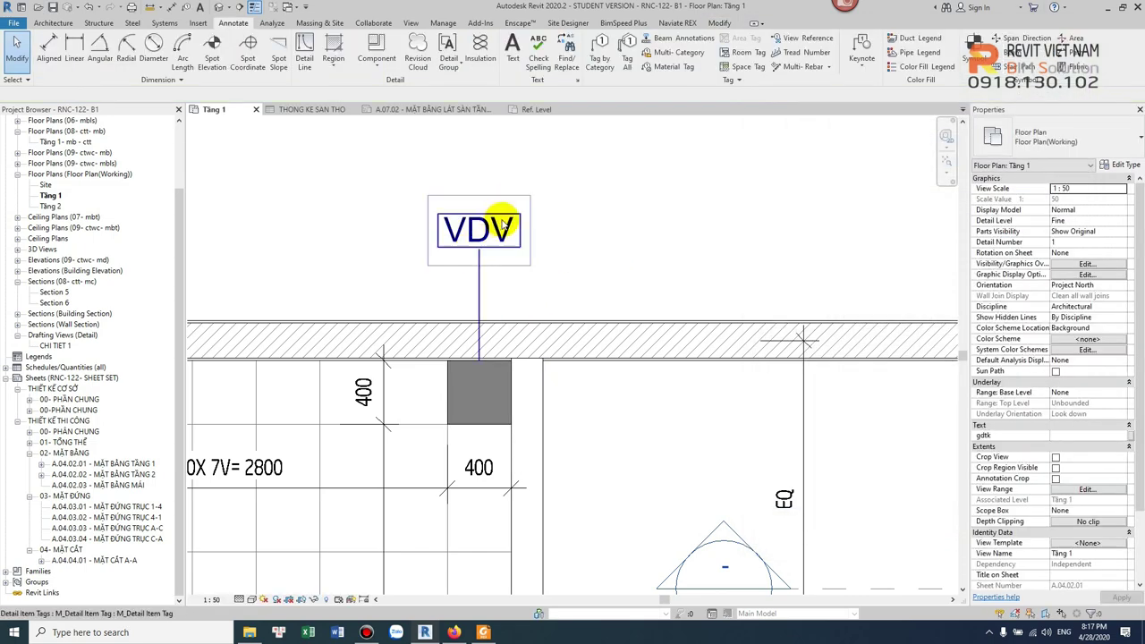
- Check the VDV tag's leader arrowhead setting in its type properties without changes
click(491, 267)
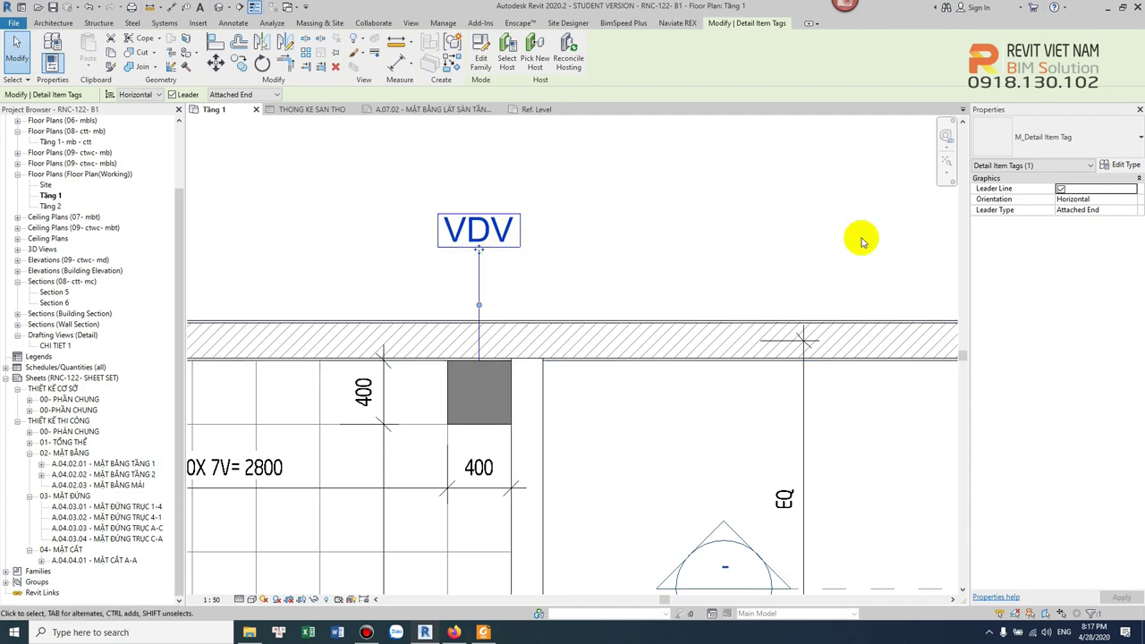
click(1125, 168)
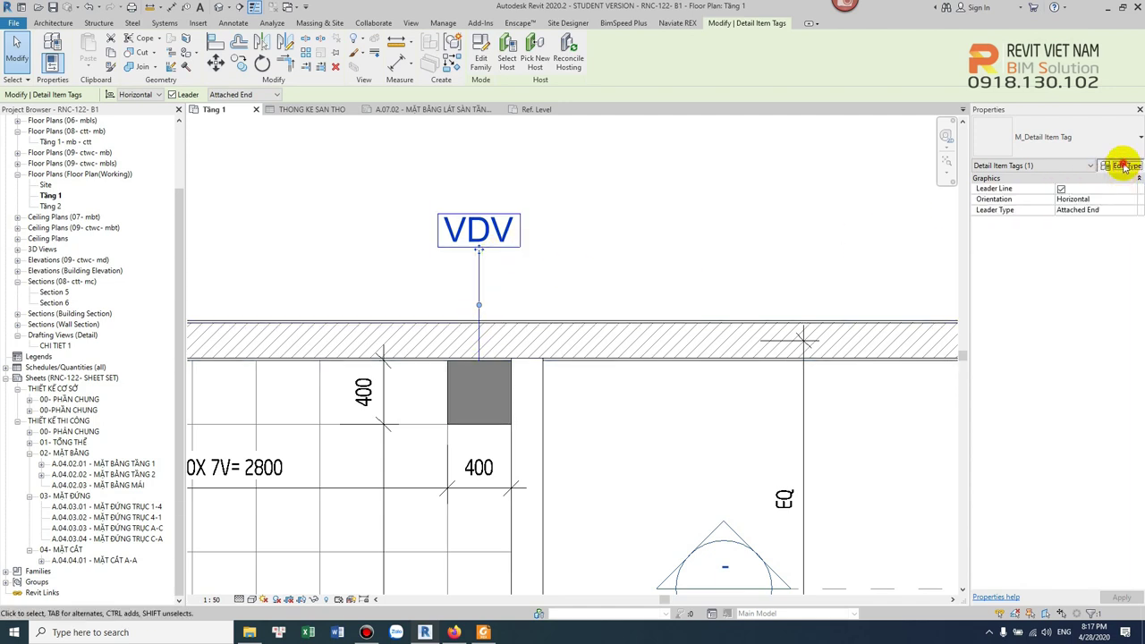
click(974, 146)
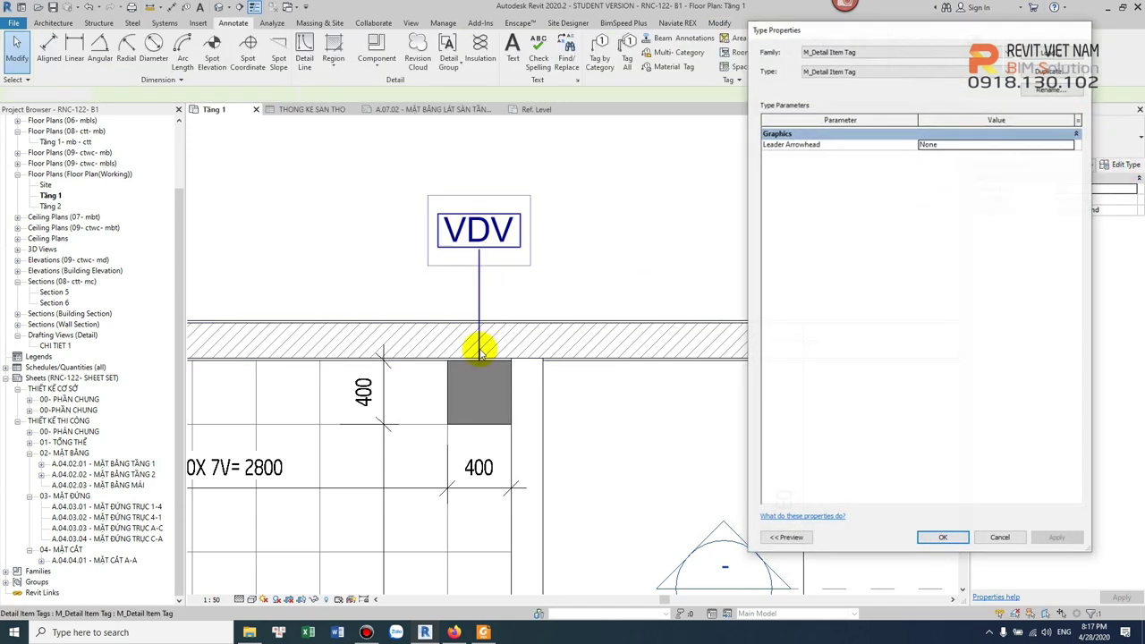
key(Escape)
click(480, 394)
- Set the vdv- 400x400 type's Description to 'Tâm lát'
click(1134, 166)
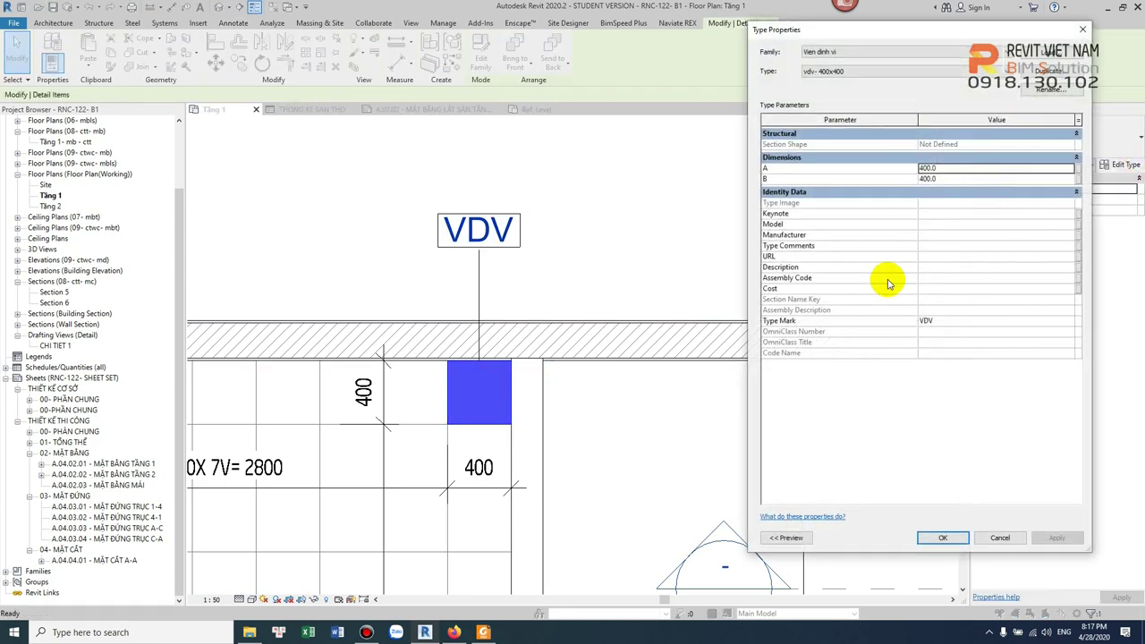
click(931, 266)
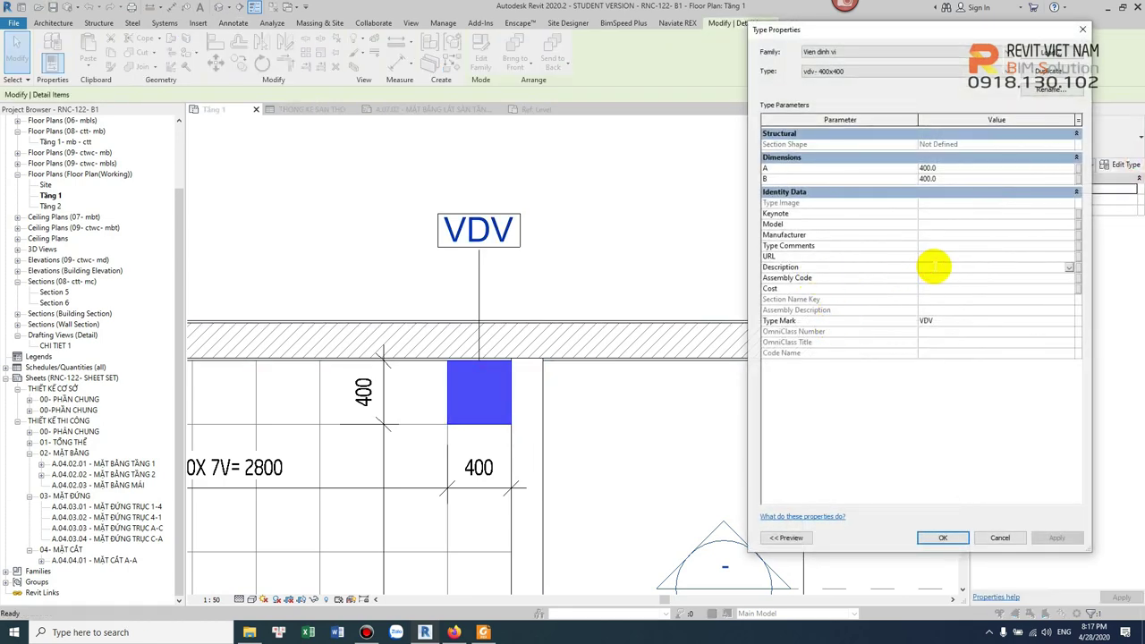
text(tâ)
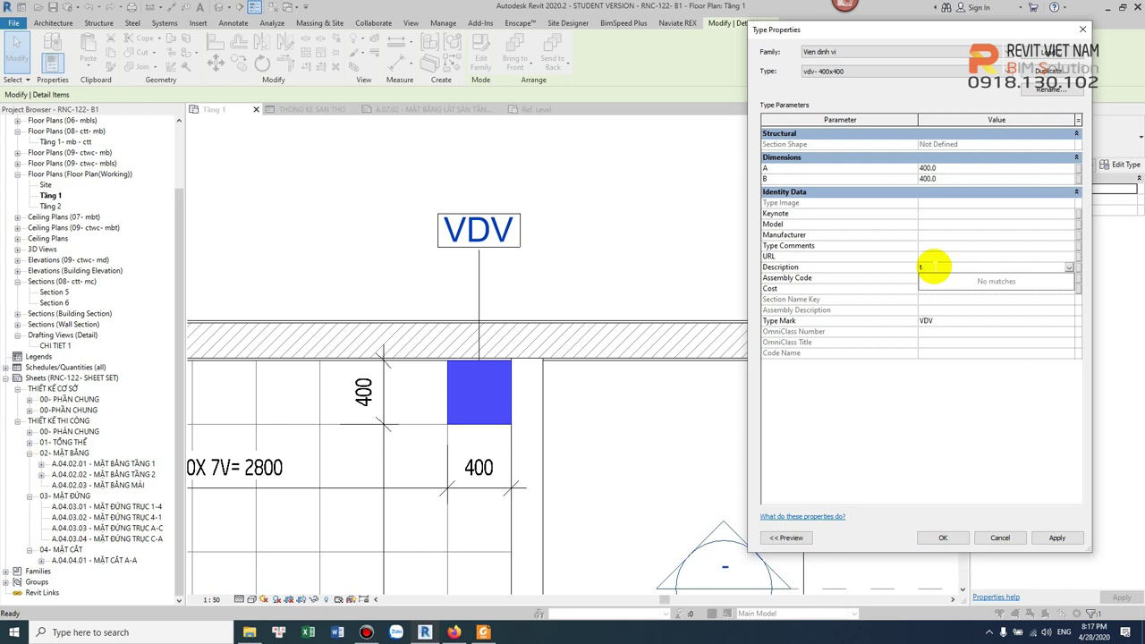
key(BackSpace)
key(Tab)
click(934, 266)
text(T)
click(943, 538)
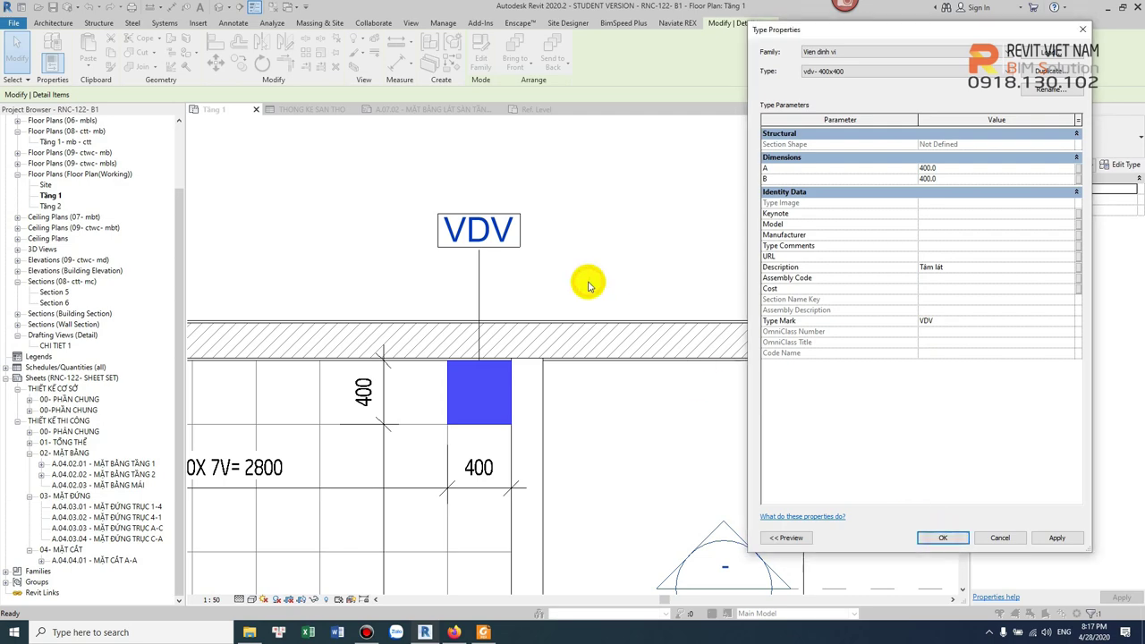
click(940, 537)
click(512, 268)
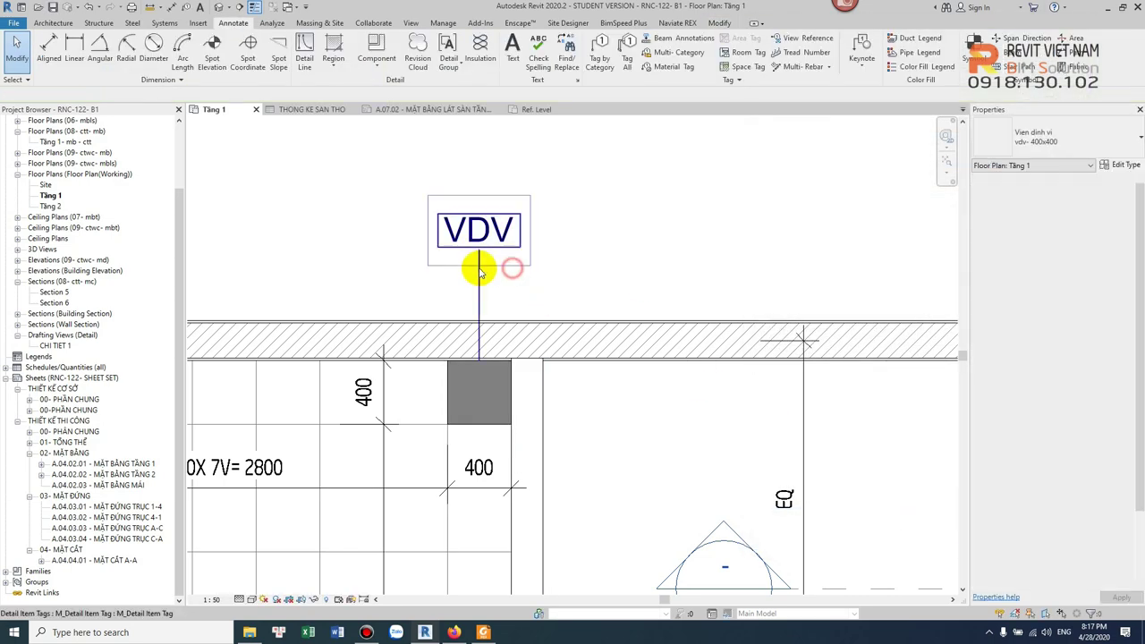
click(537, 233)
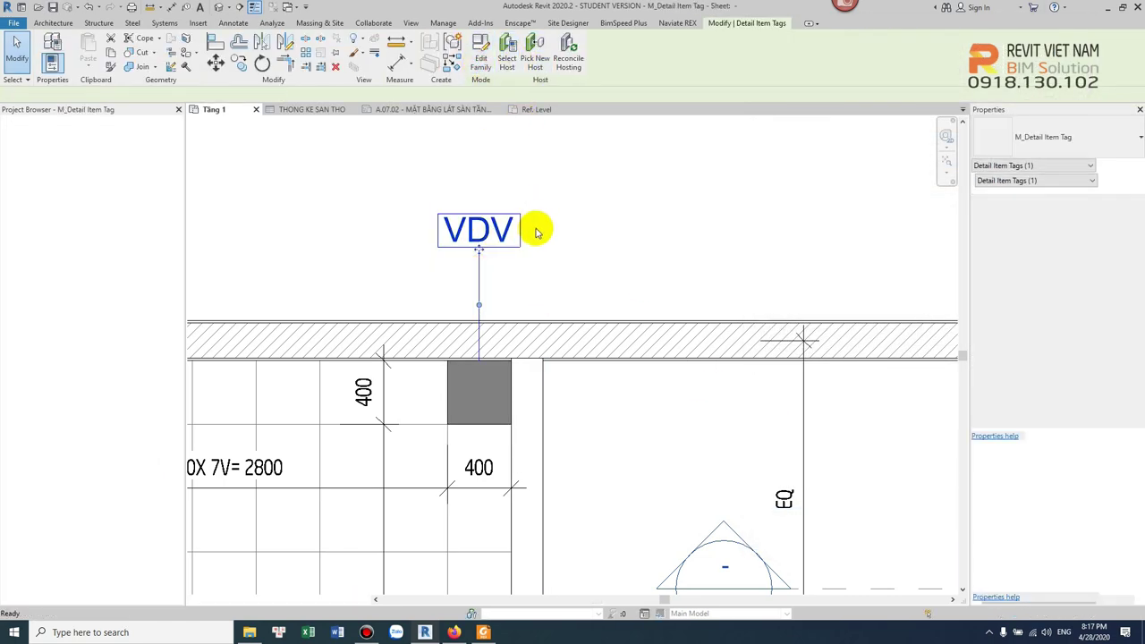
- In the tag family, replace the label's Type Mark parameter with Description
double_click(537, 232)
click(576, 335)
click(1074, 138)
click(1074, 141)
click(1087, 198)
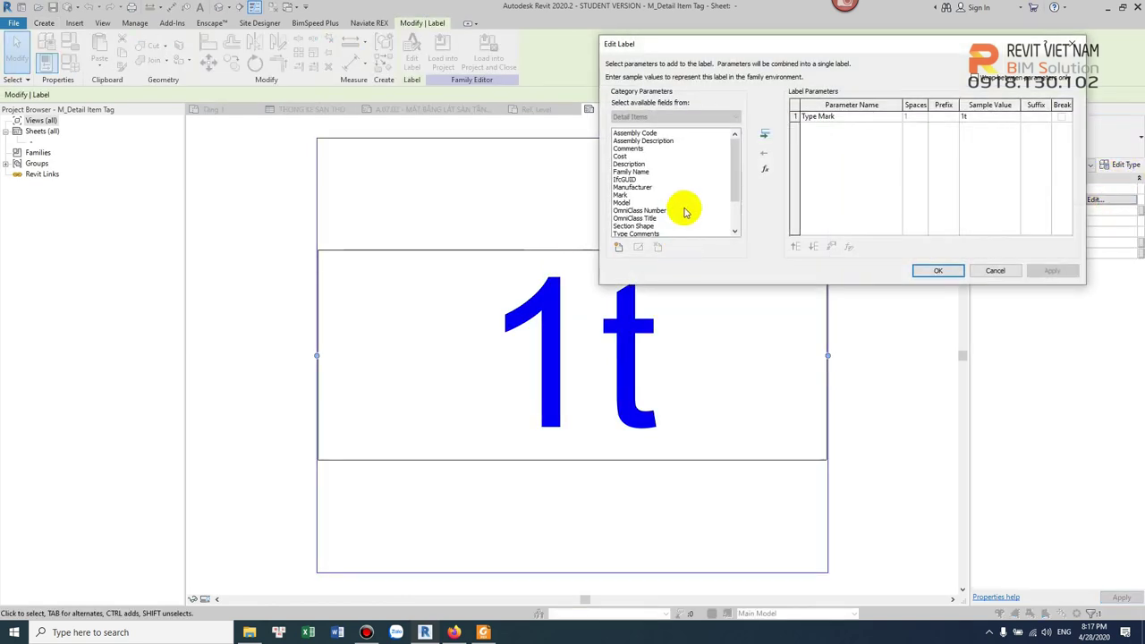
click(629, 163)
click(765, 134)
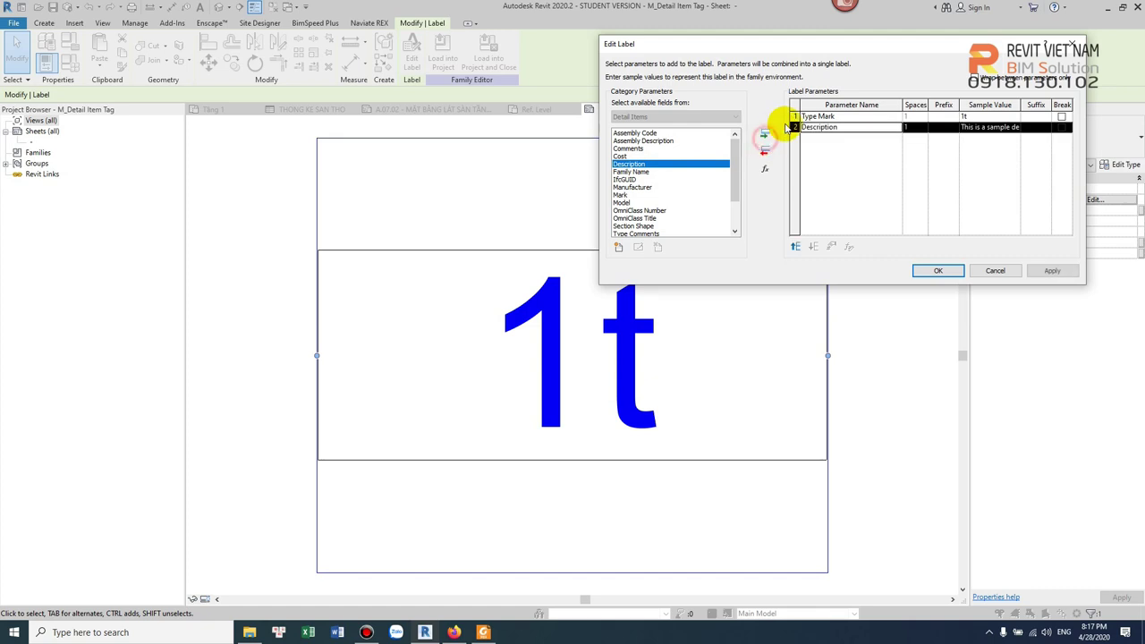
click(800, 117)
click(764, 150)
click(937, 270)
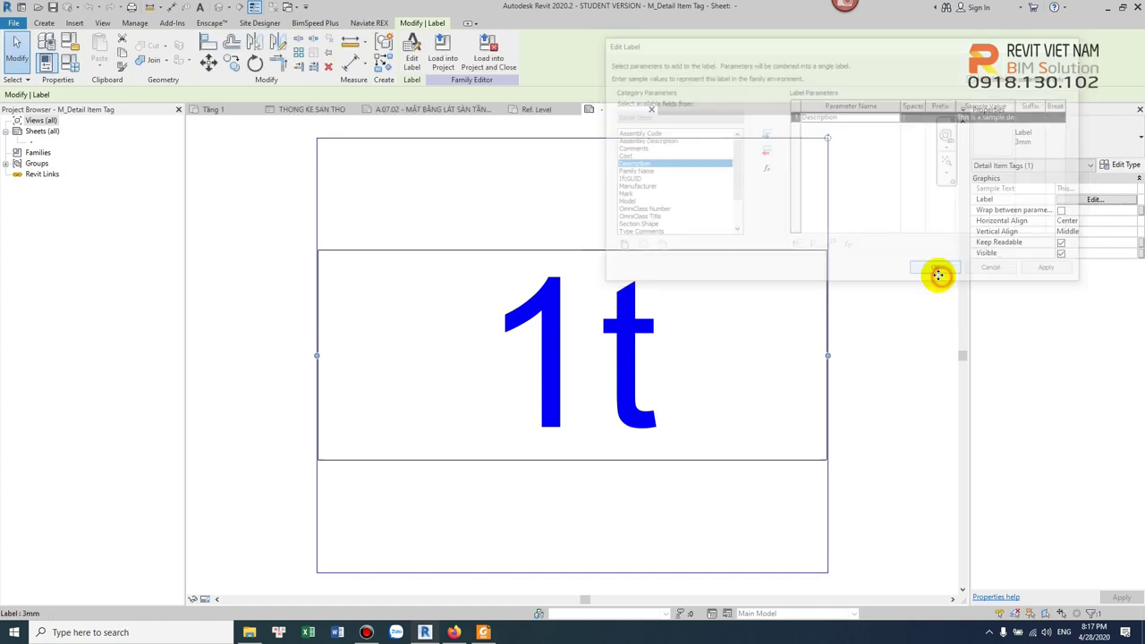
- Widen the label box and reload the tag family into the project, overwriting the old version
scroll(644, 300, down, 4)
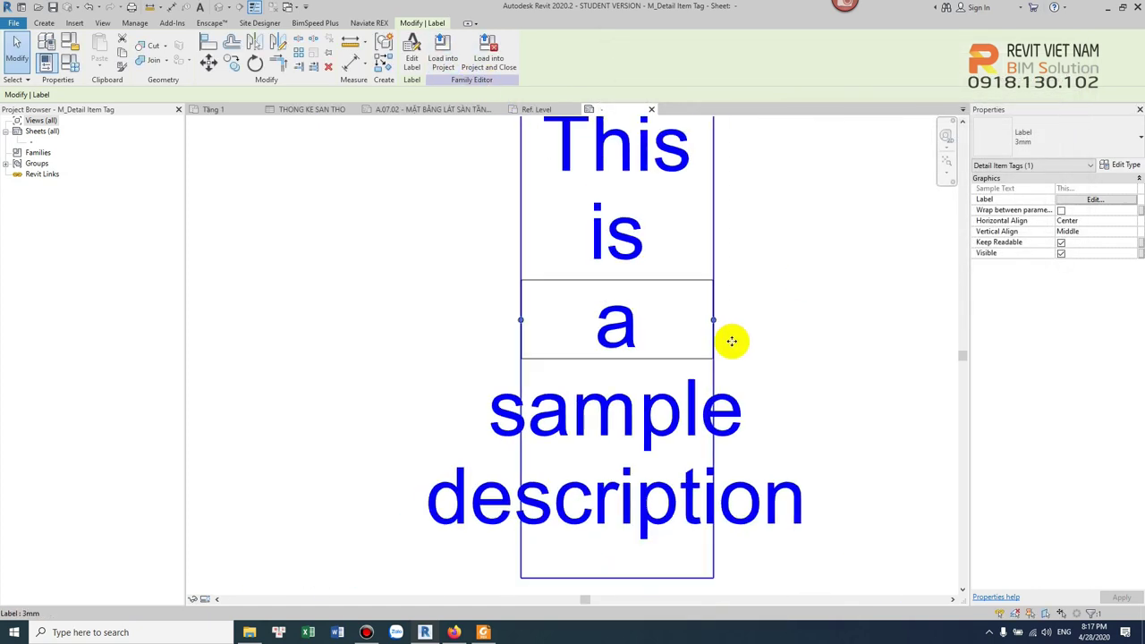
drag(714, 319, 950, 320)
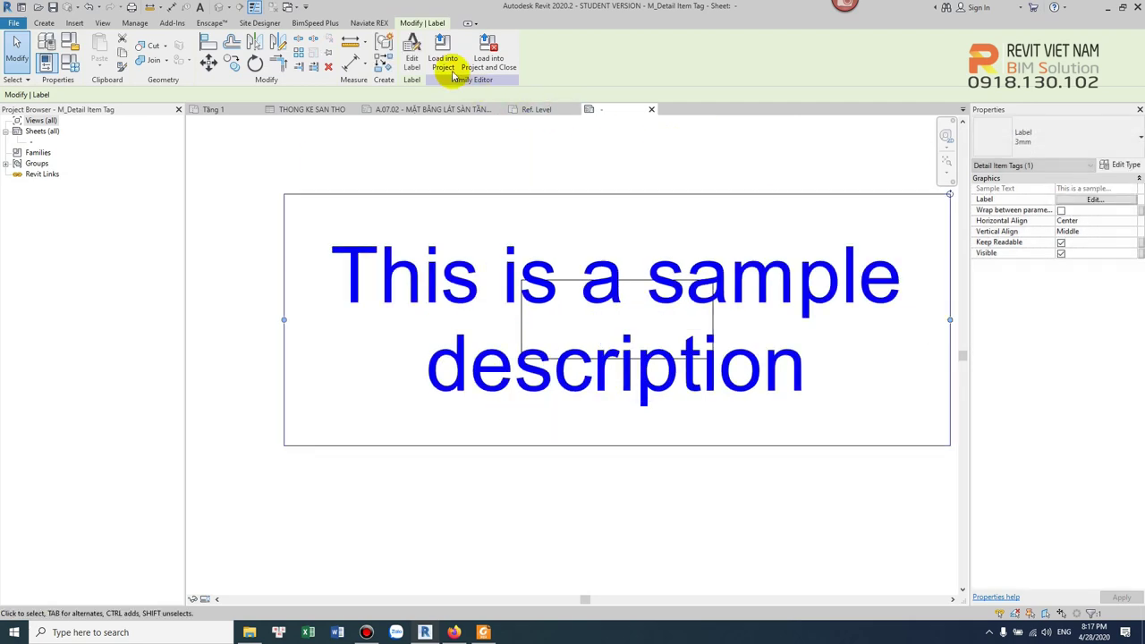
click(450, 72)
click(550, 403)
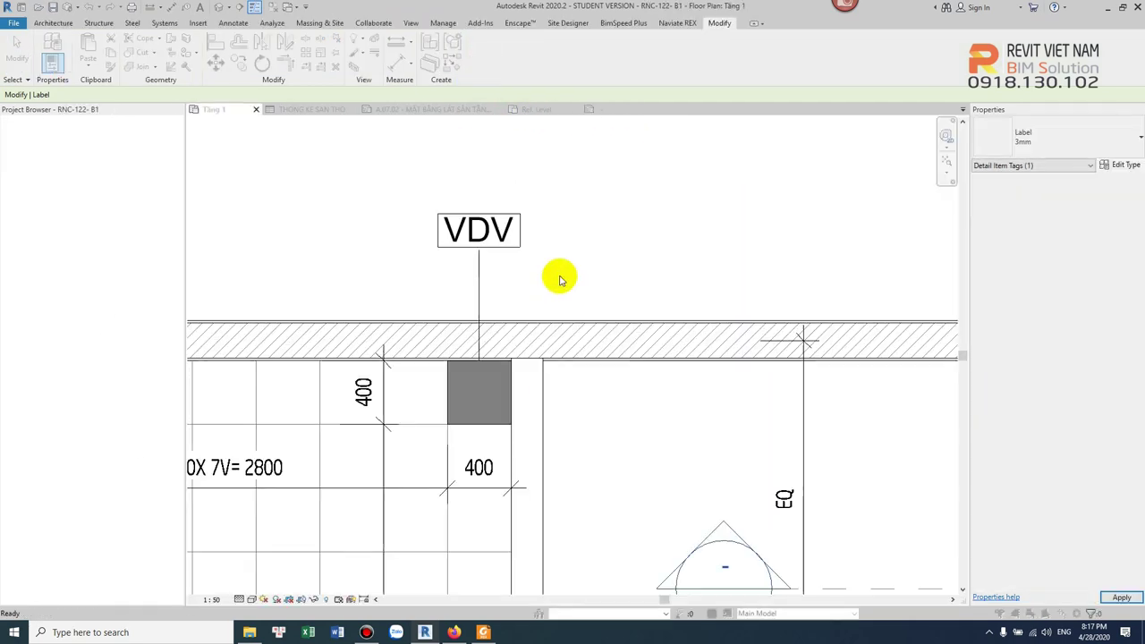
click(525, 275)
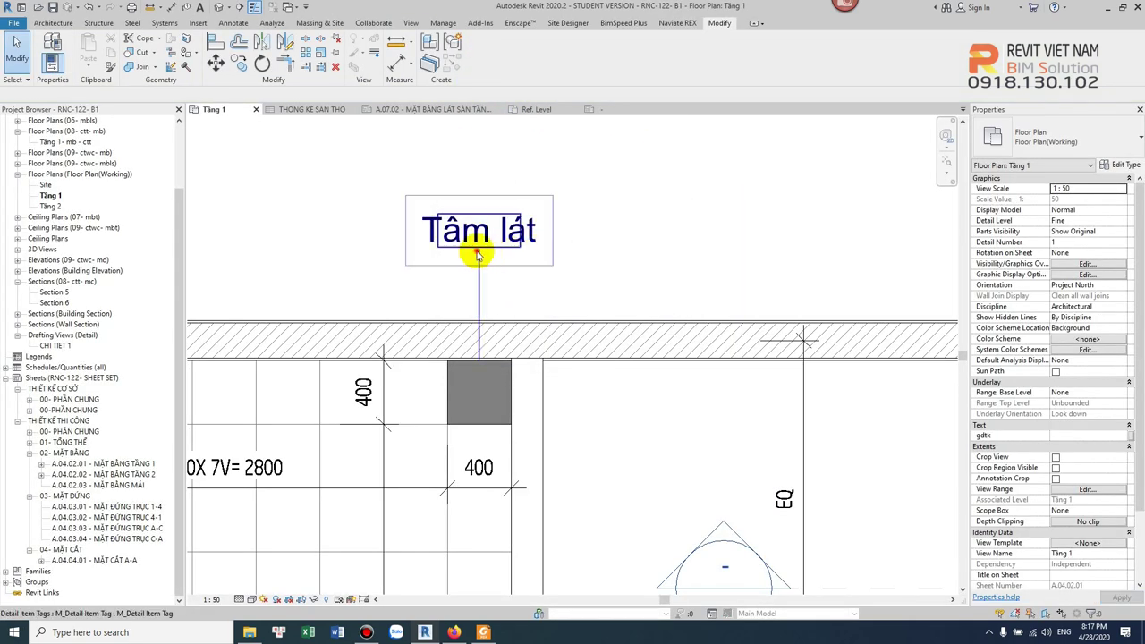
- Set the tag's Leader Arrowhead to Arrow 15 Degree Filled
click(479, 255)
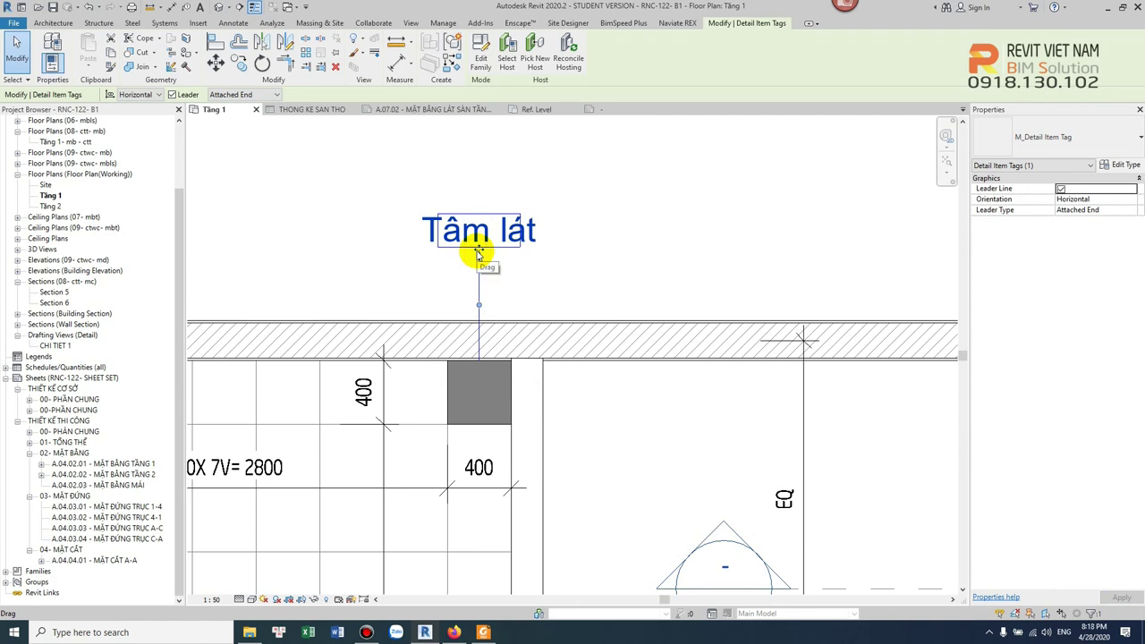
click(593, 238)
drag(481, 269, 484, 358)
scroll(483, 356, up, 2)
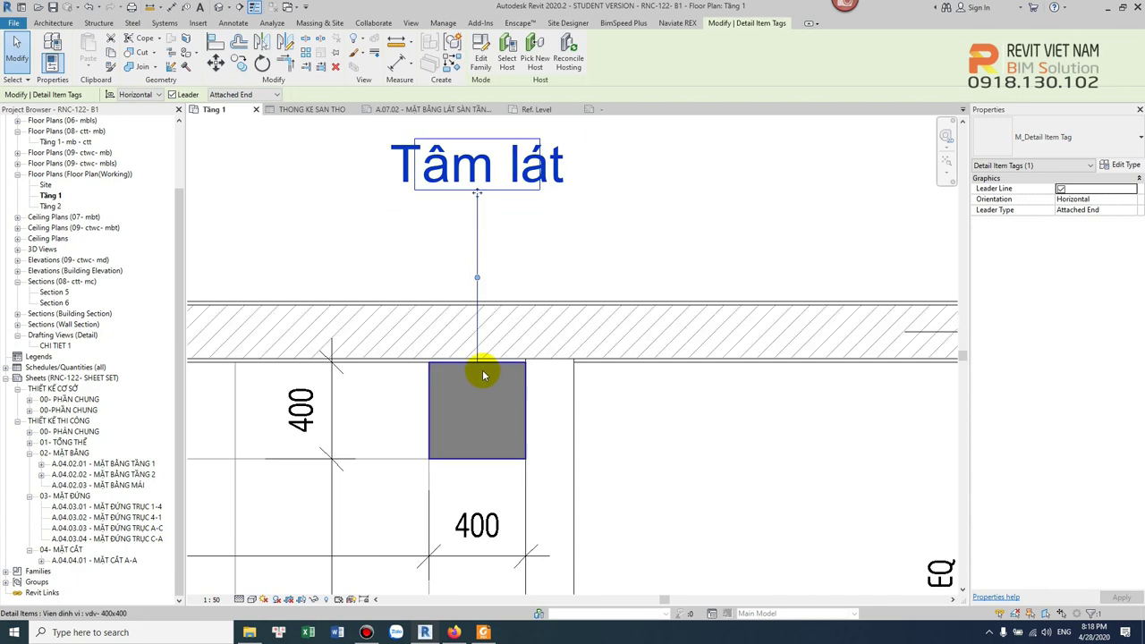
click(1121, 168)
key(Escape)
click(1121, 167)
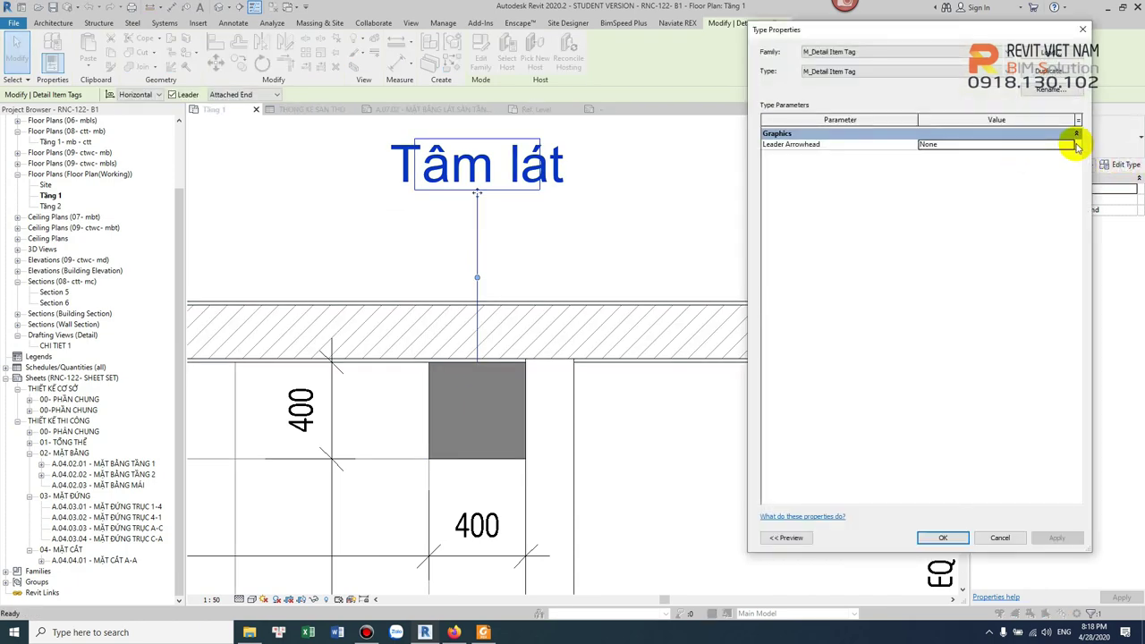
click(1072, 145)
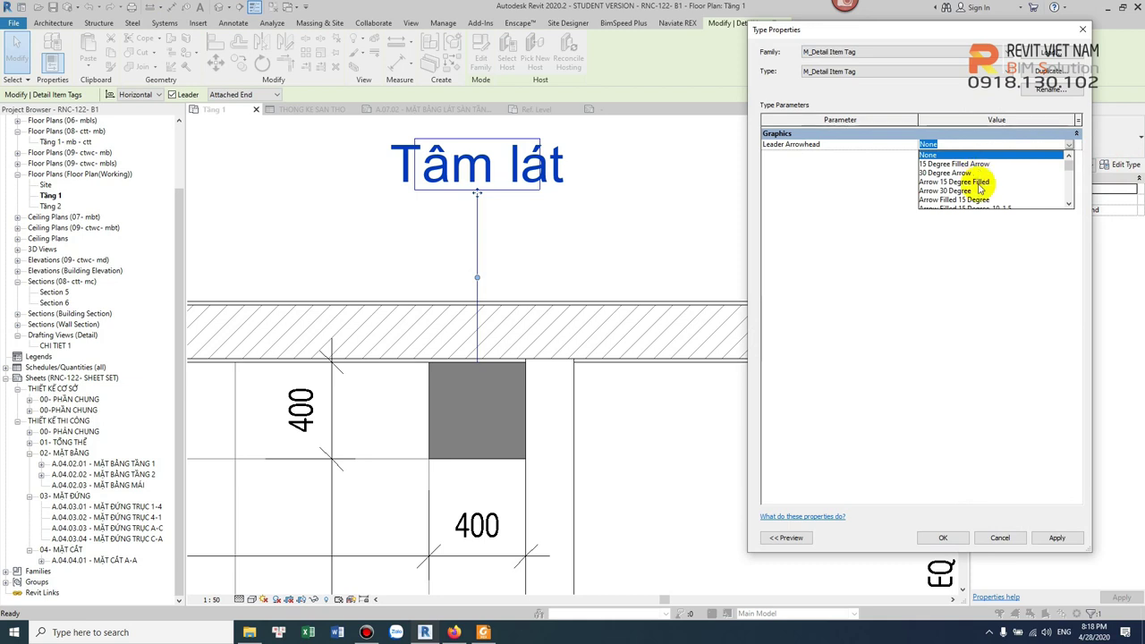
click(980, 182)
click(1056, 537)
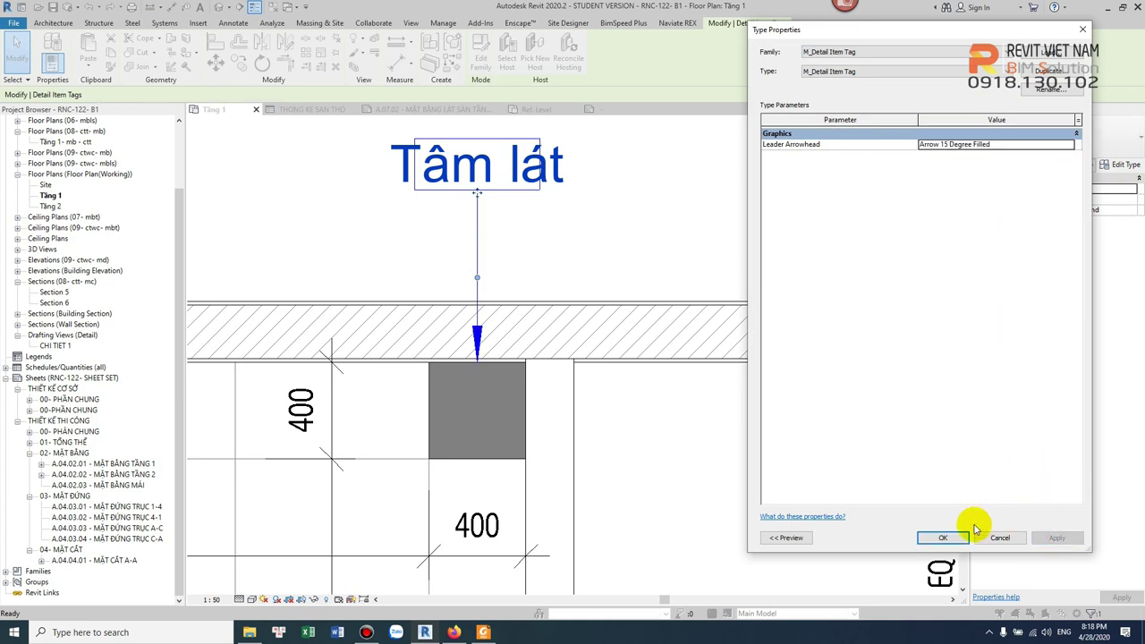
click(944, 538)
- Switch the leader to Free End and move its end inside the grey tile
click(258, 95)
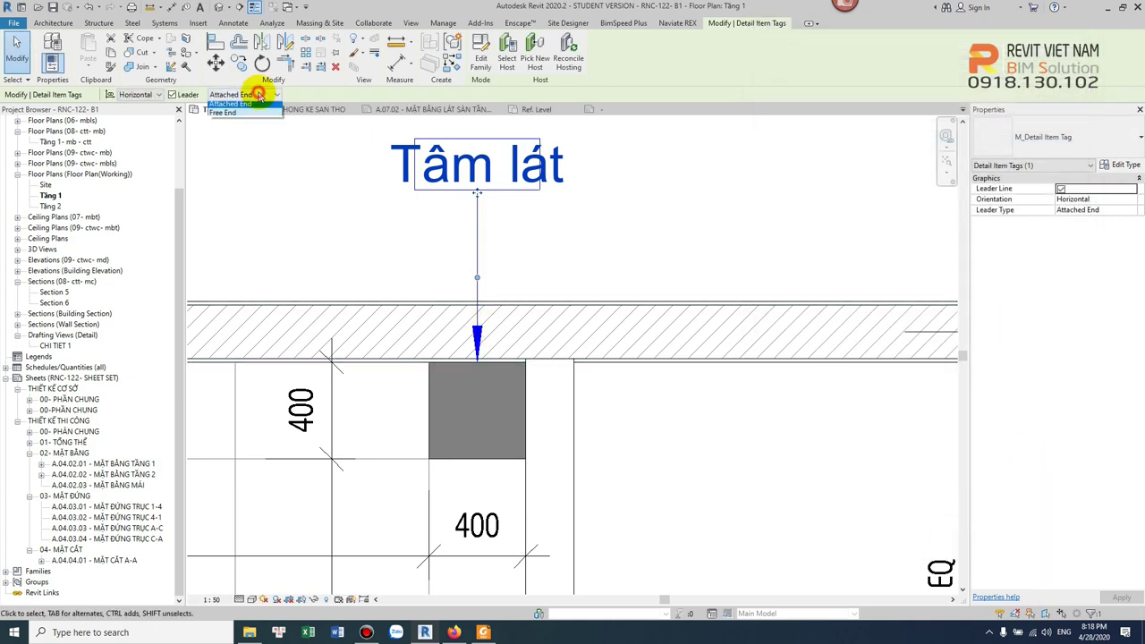
click(224, 108)
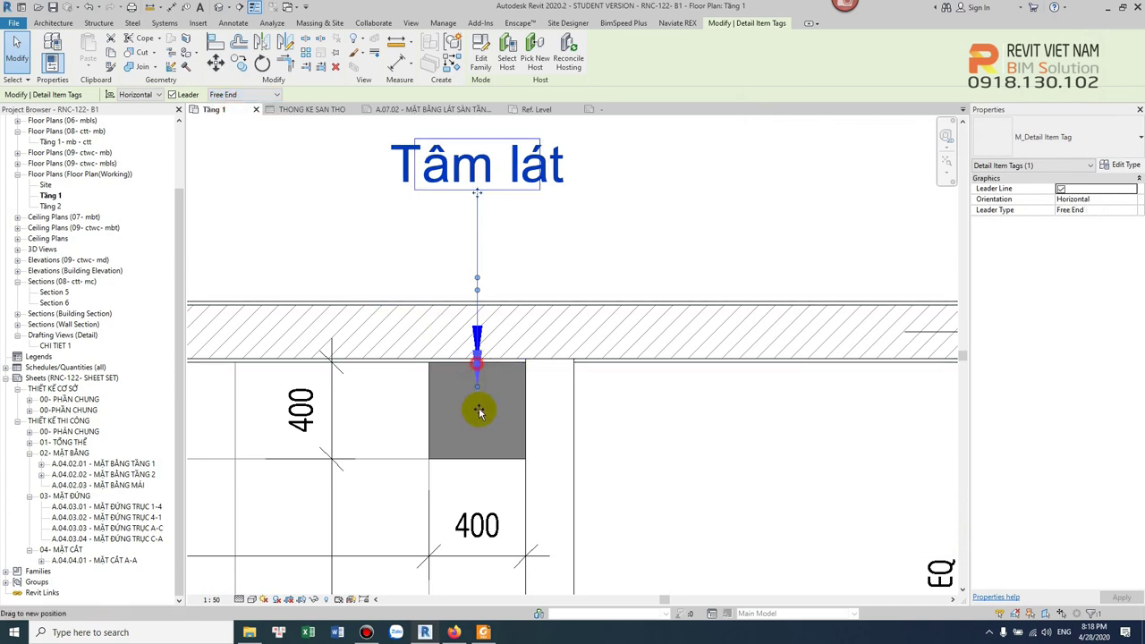
drag(479, 400, 479, 394)
click(603, 249)
scroll(605, 248, down, 4)
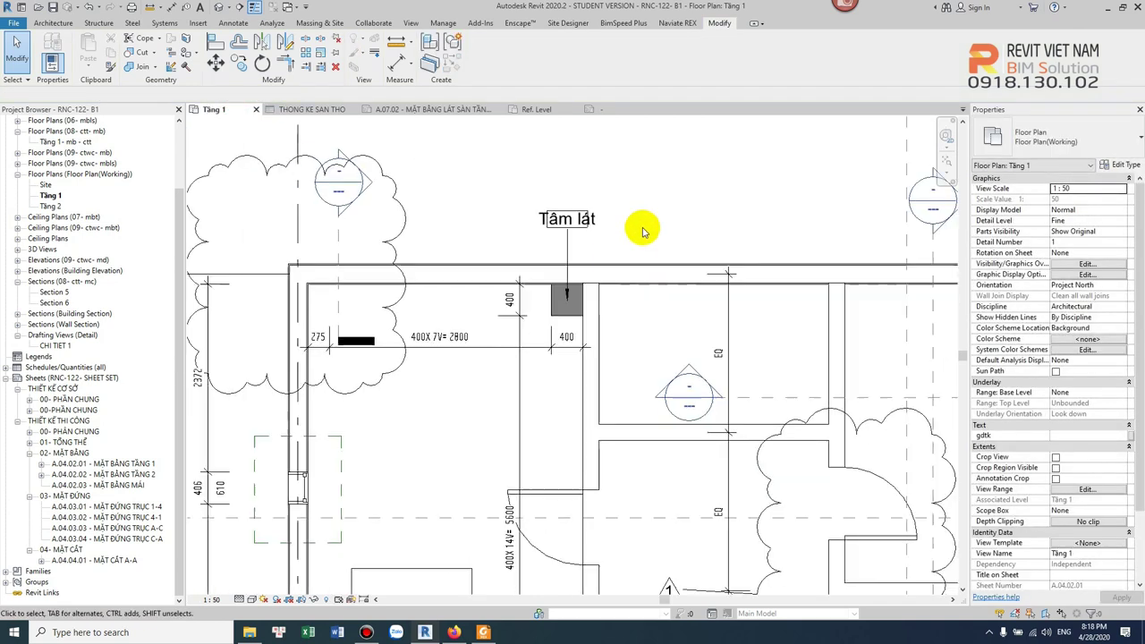
click(566, 303)
scroll(566, 303, up, 3)
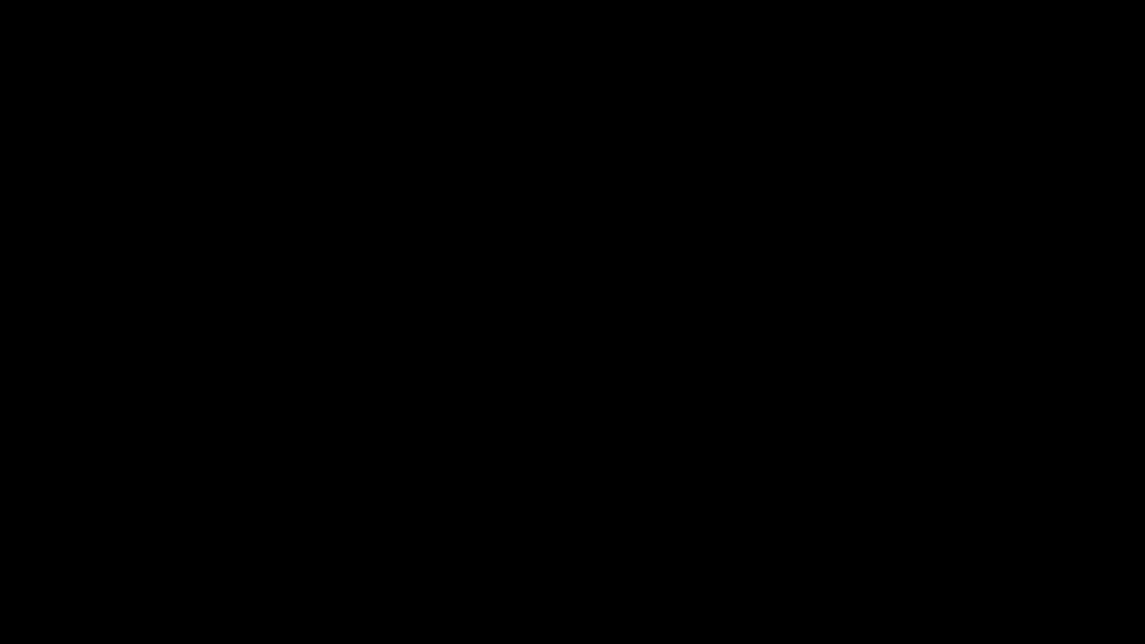